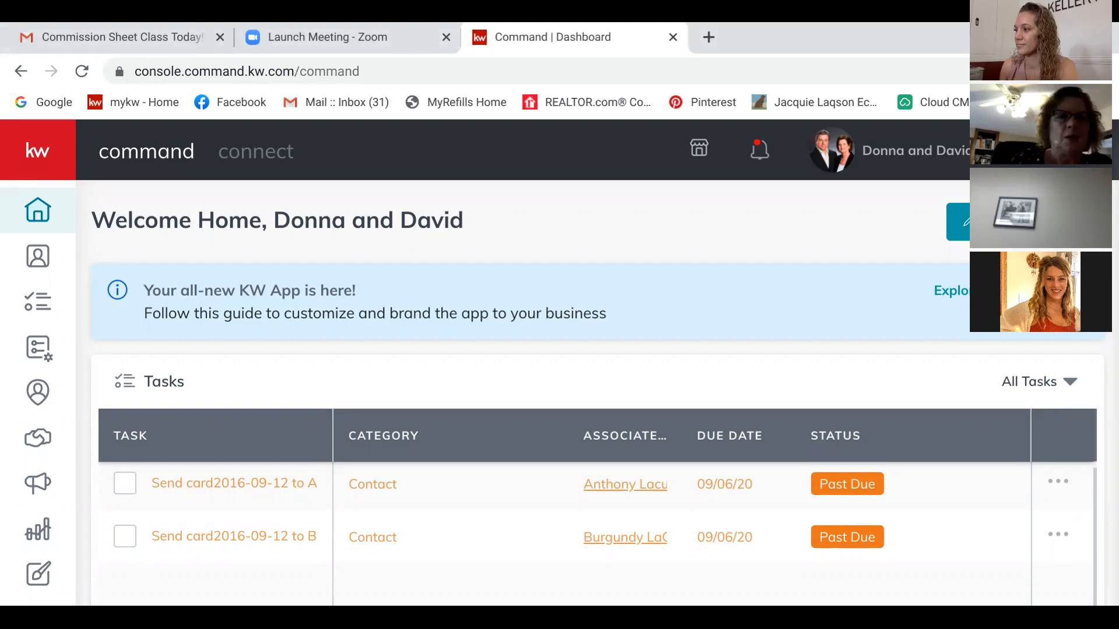
Step: Open the Teaching - Listing card's details from the Active stage of the Listings pipeline
click(37, 438)
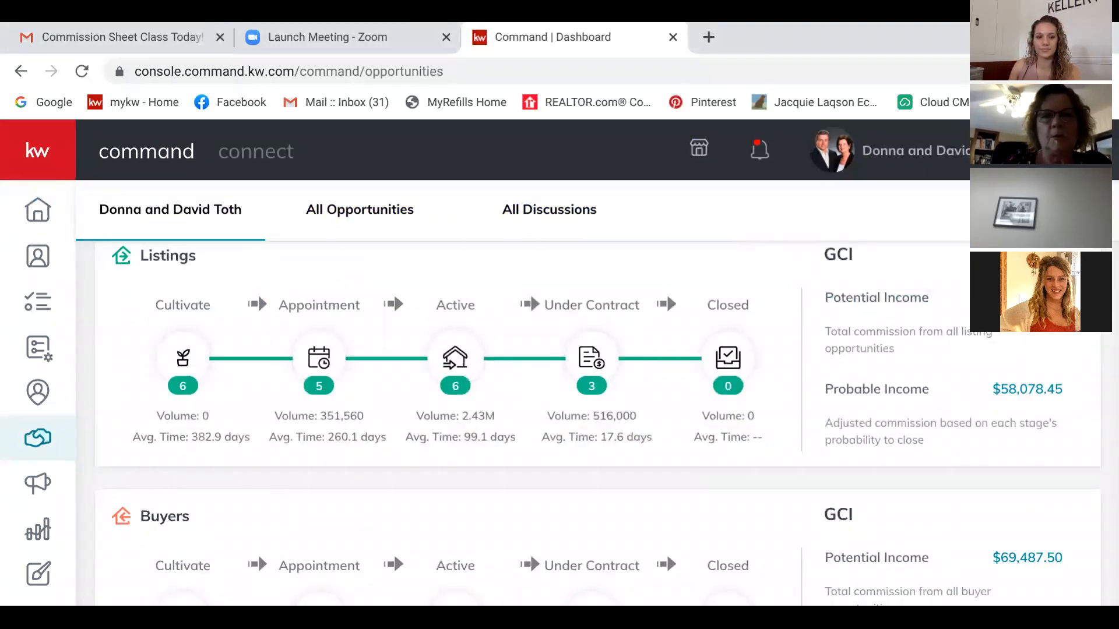
click(455, 357)
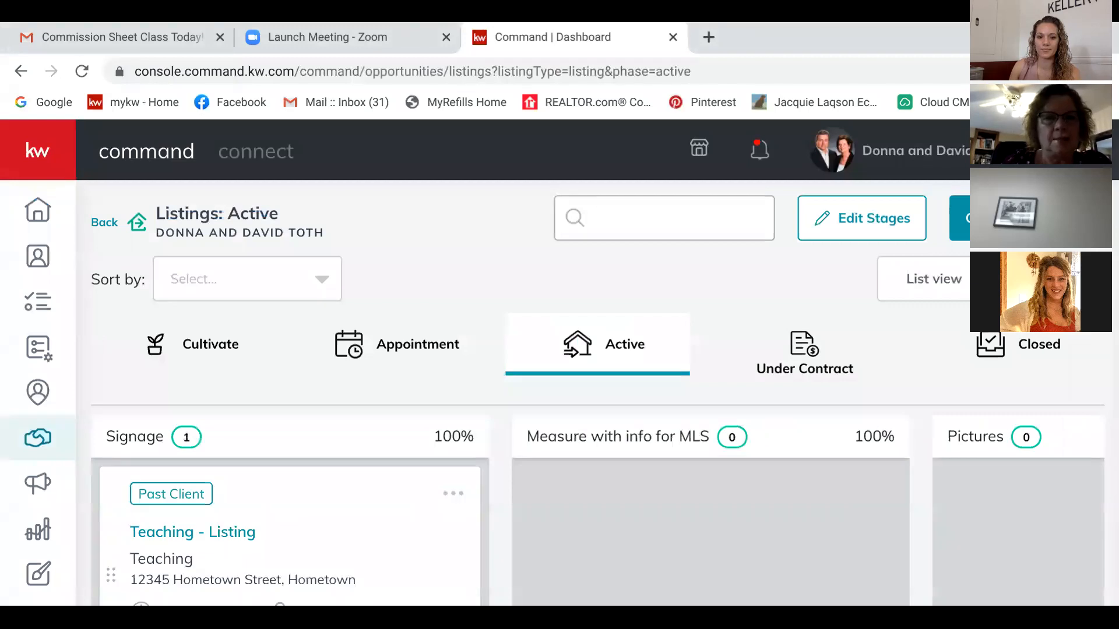
scroll(603, 358, down, 3)
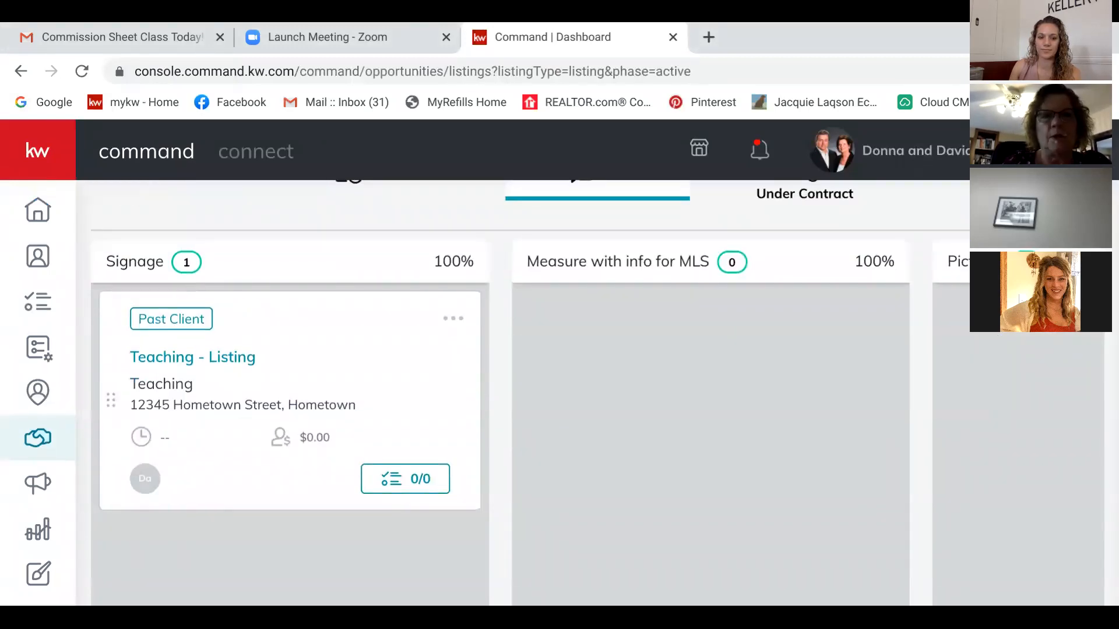
click(452, 318)
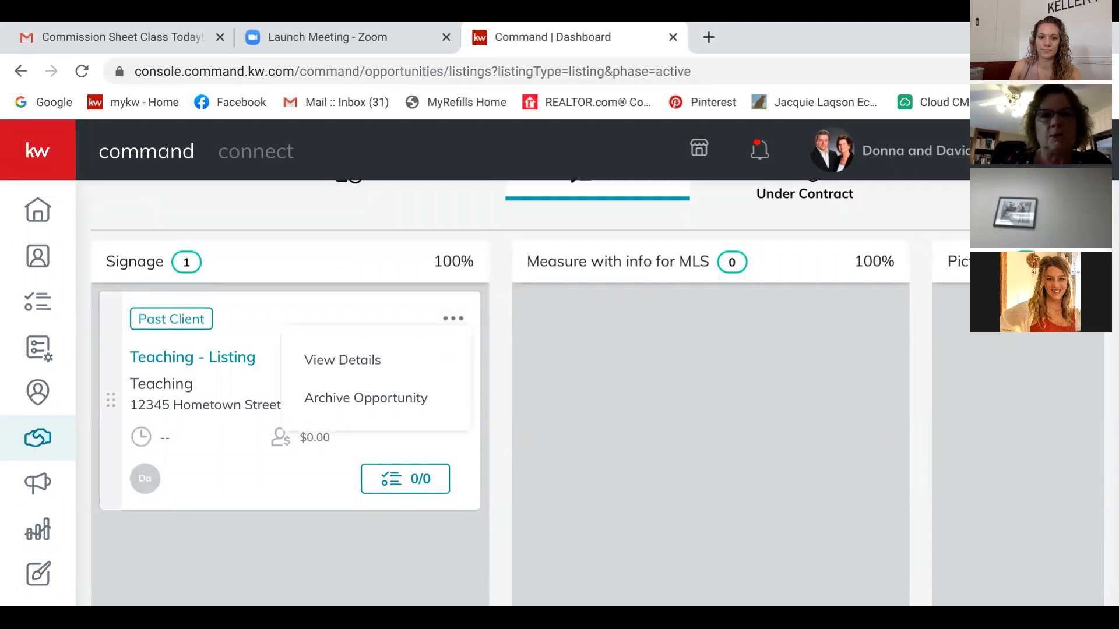
click(342, 360)
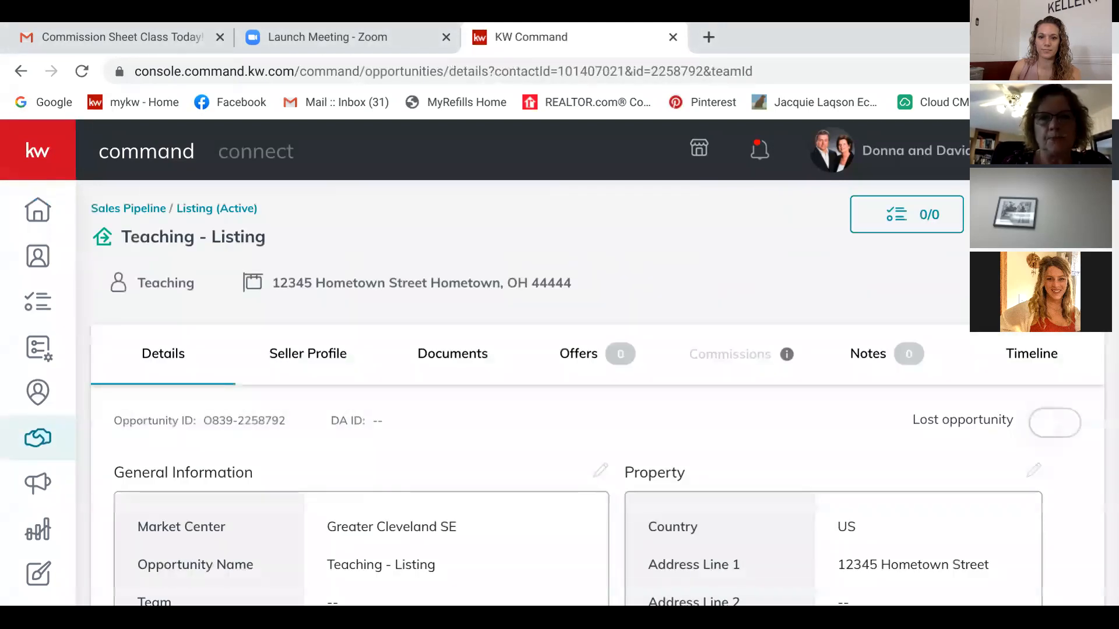
scroll(594, 408, down, 4)
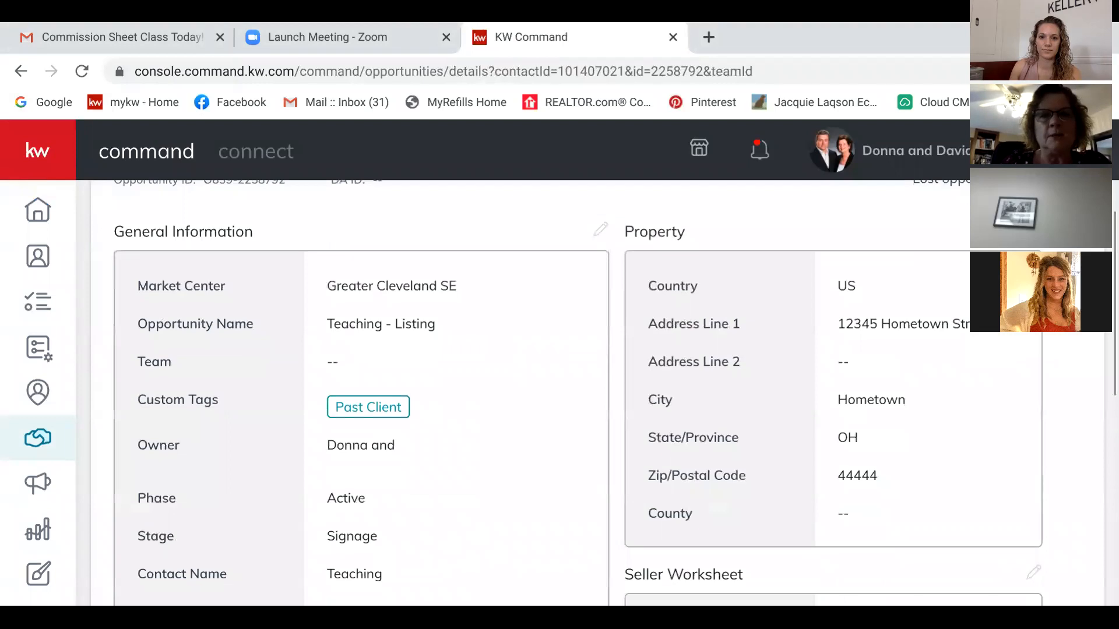
scroll(553, 391, down, 3)
scroll(553, 390, up, 4)
scroll(554, 390, up, 1)
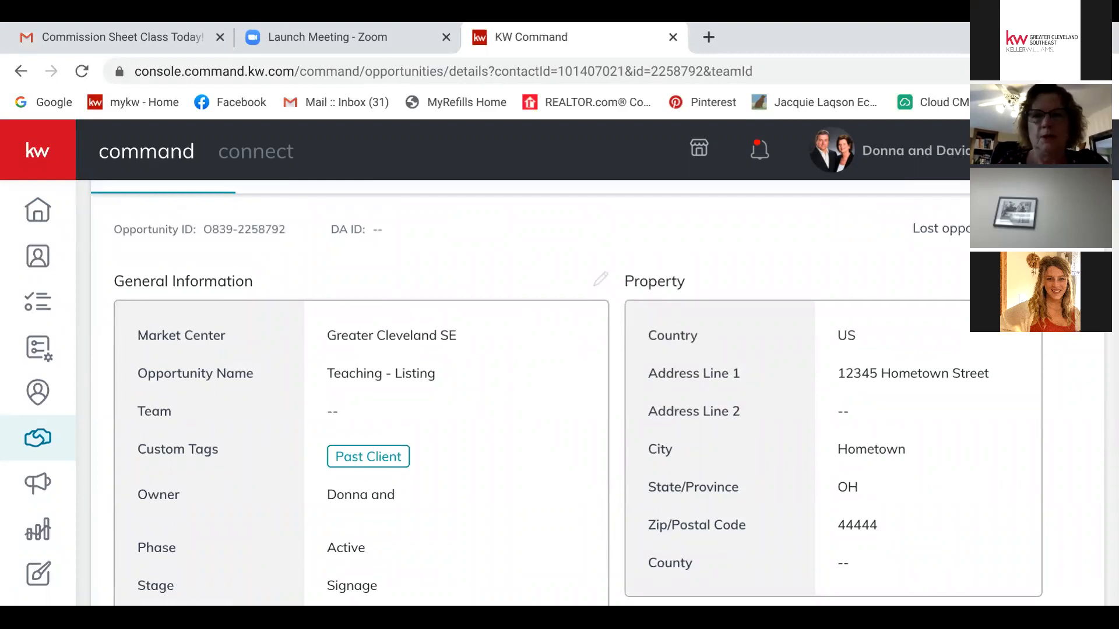
scroll(595, 390, up, 3)
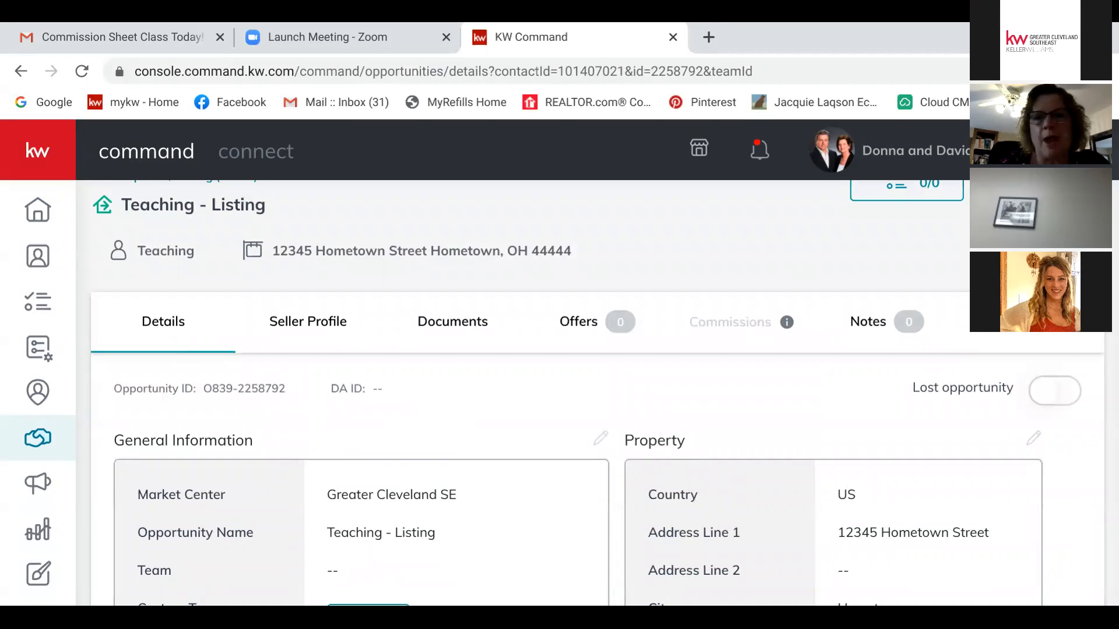
Step: Add a new offer, renaming 'Initial Offer' to the buyer's first name followed by 'Offer'
click(578, 322)
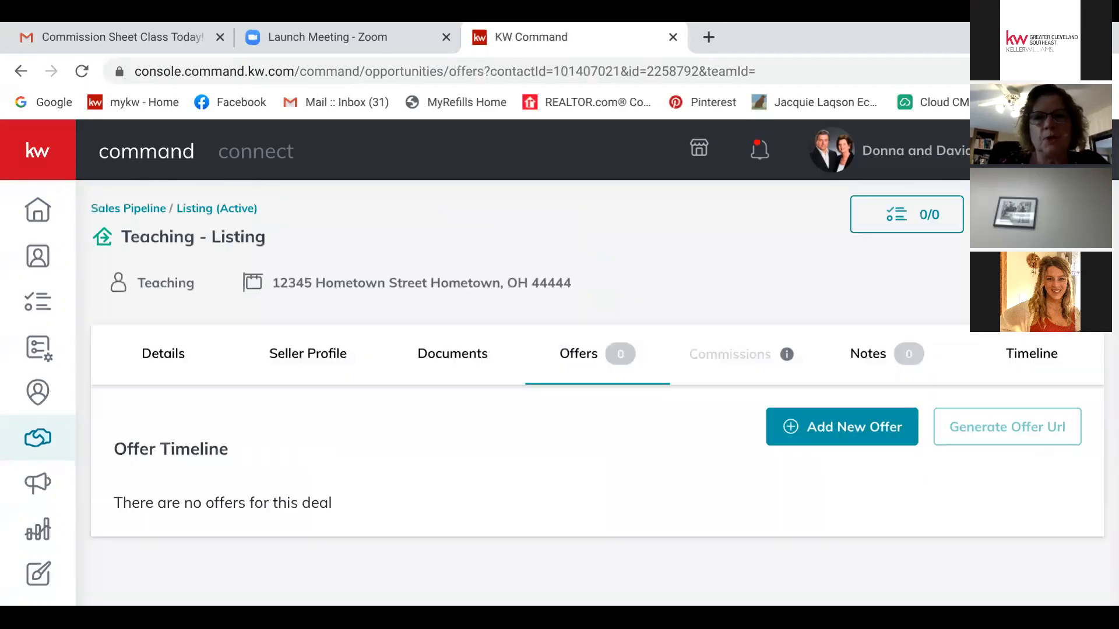
click(841, 426)
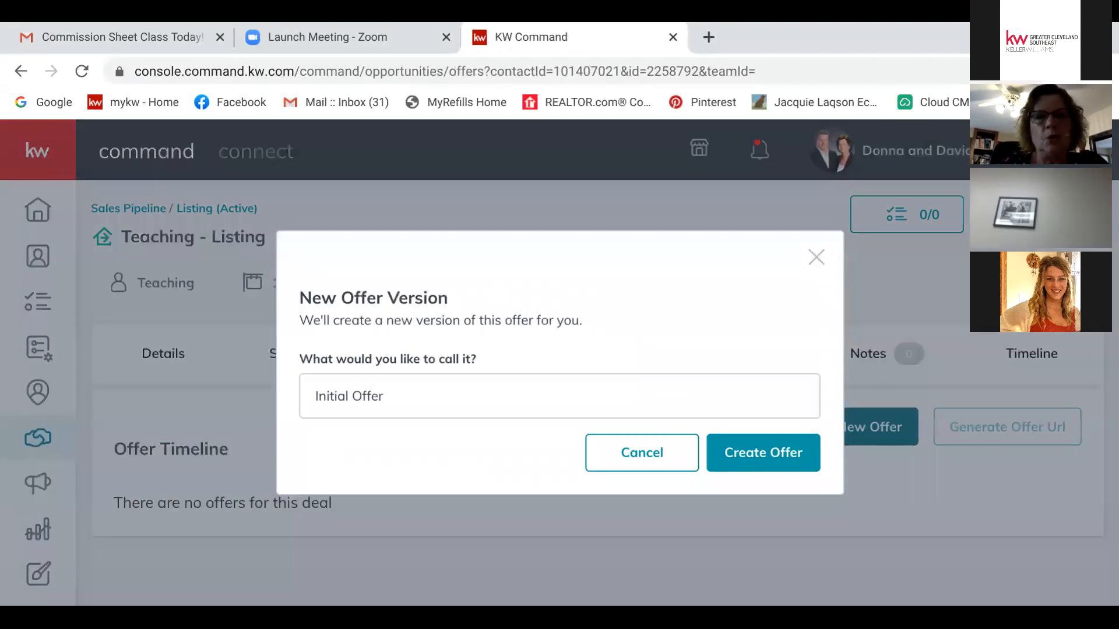
click(345, 396)
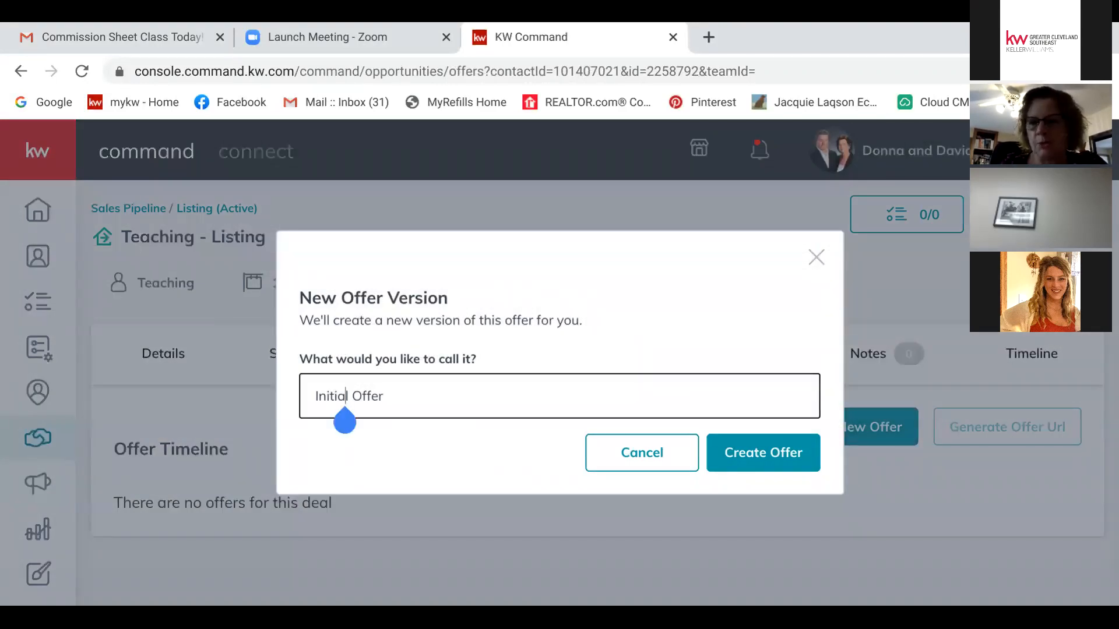
key(BackSpace)
key(BackSpace)
key(BackSpace)
key(BackSpace)
key(BackSpace)
key(BackSpace)
key(BackSpace)
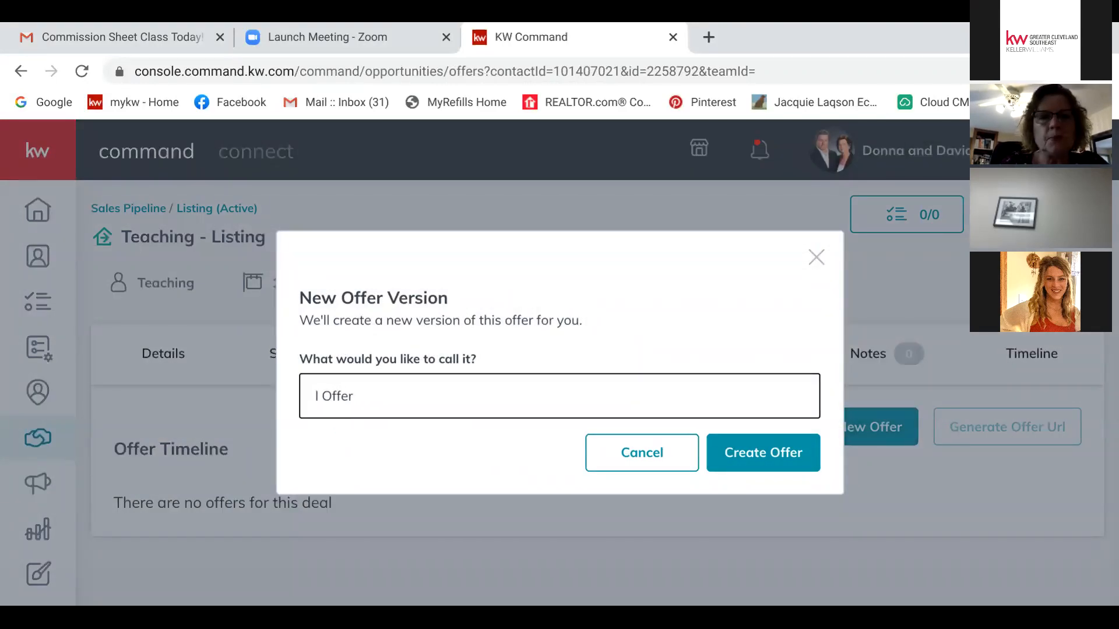
click(315, 397)
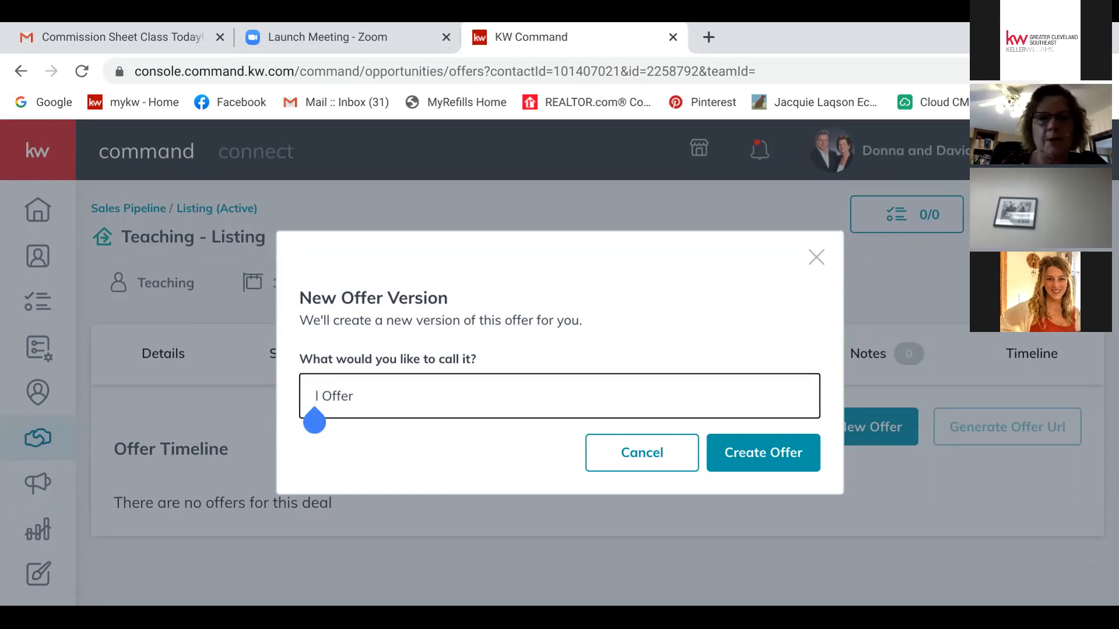
key(Delete)
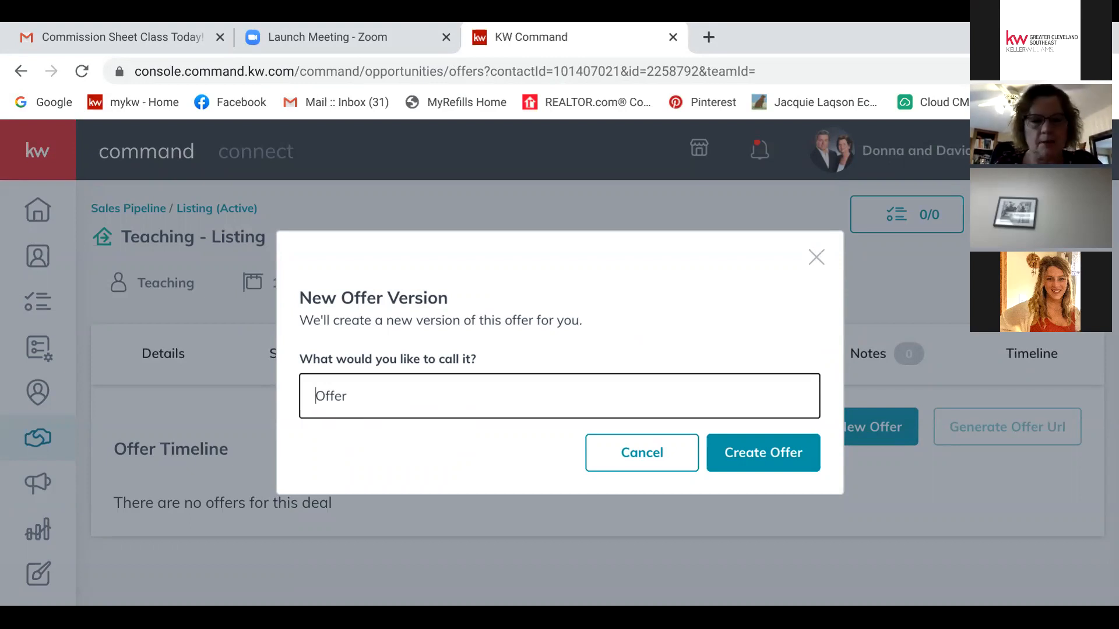
text(Kathlee)
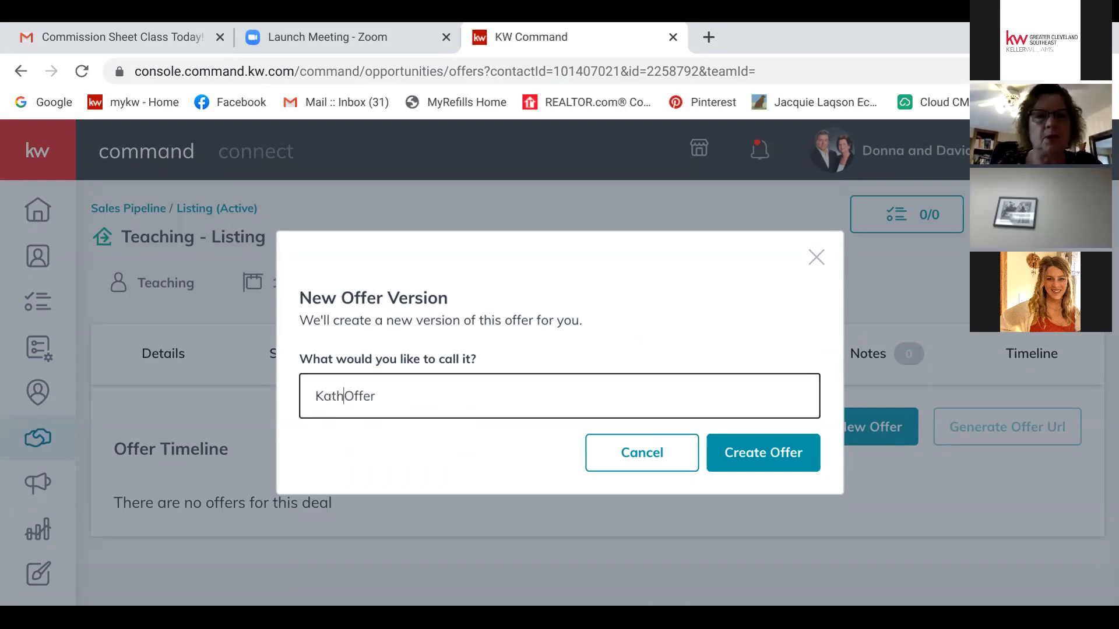
text(n)
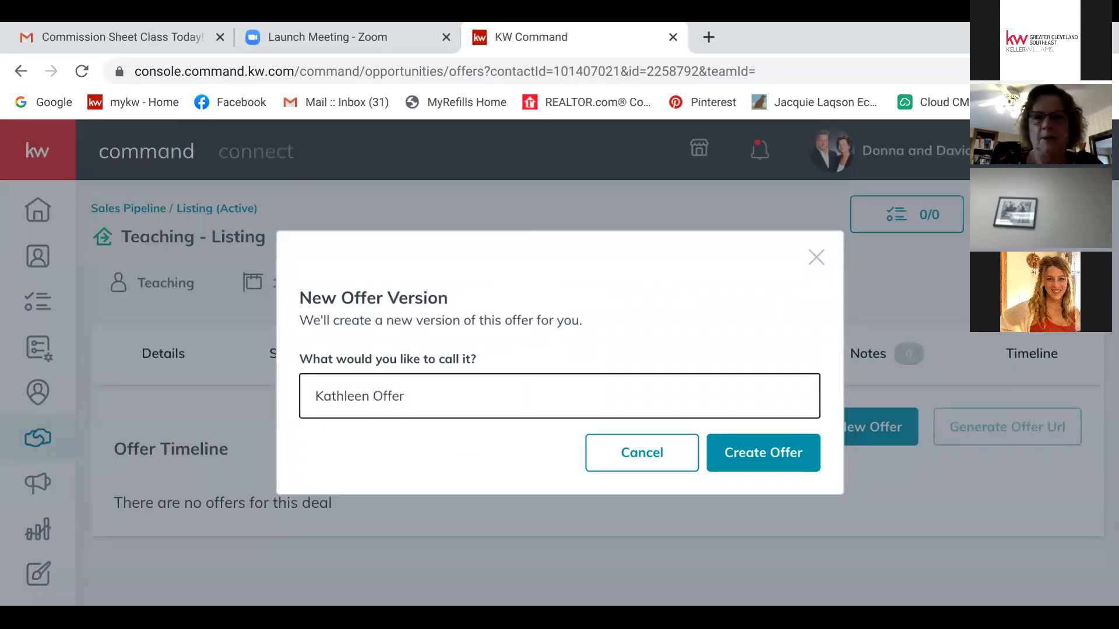
key(Return)
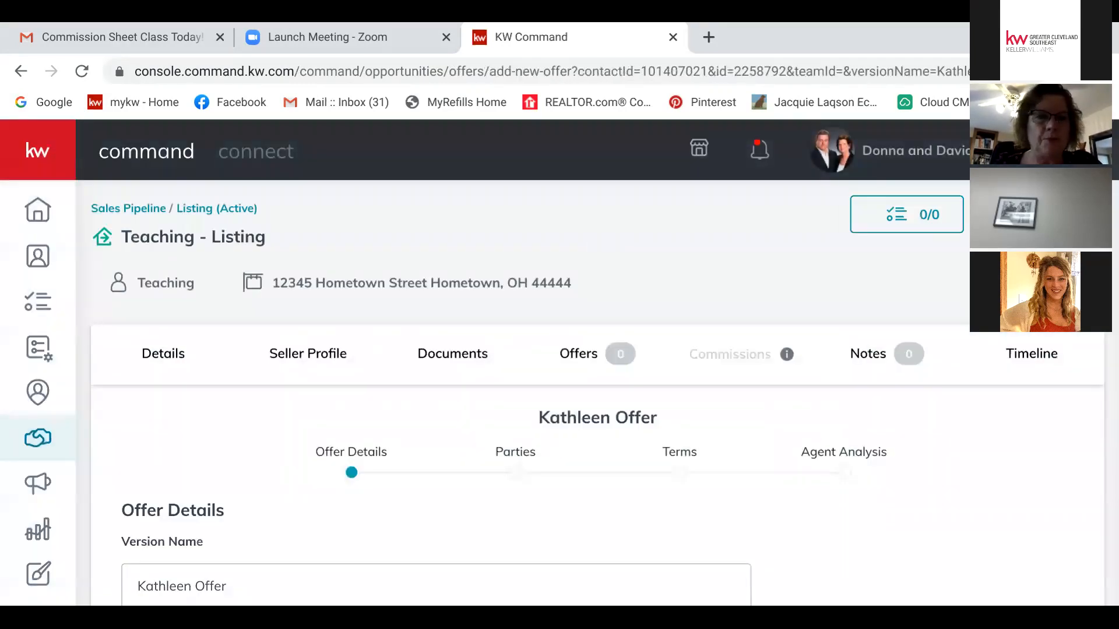
Step: Change the offer's Close Date from 9/11/2020 to October 17, 2020
scroll(597, 393, down, 3)
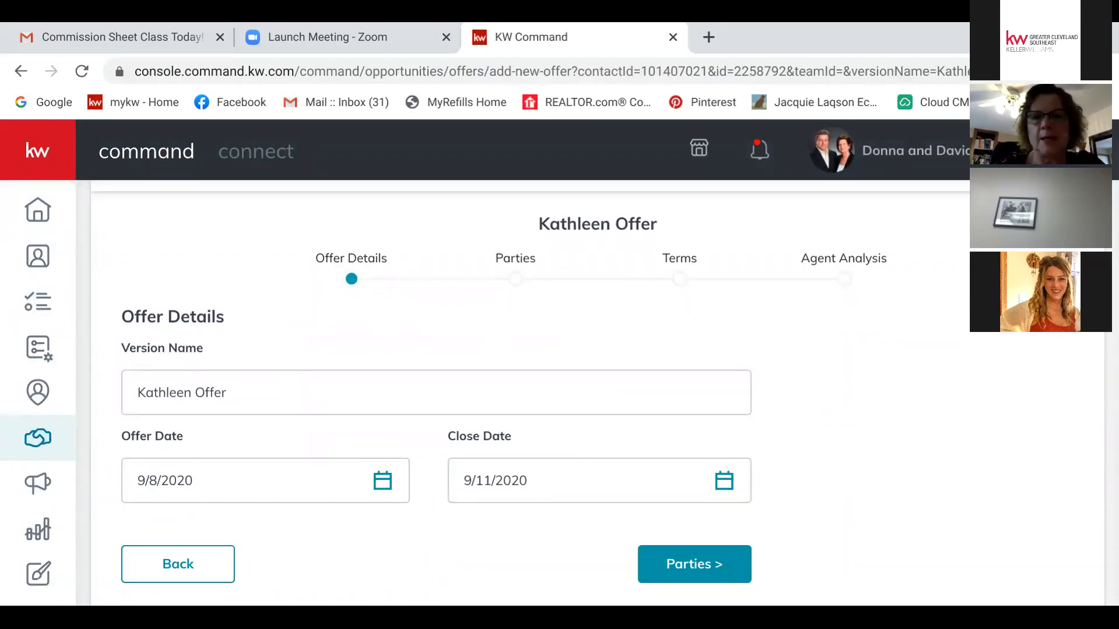
click(725, 481)
scroll(724, 481, down, 4)
click(677, 424)
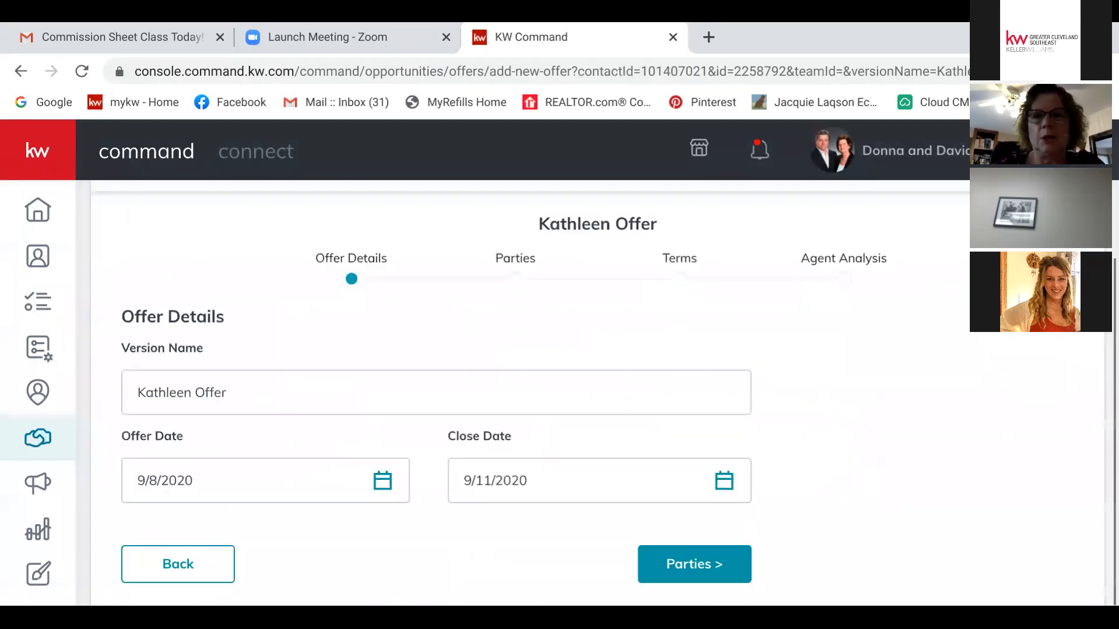
click(724, 481)
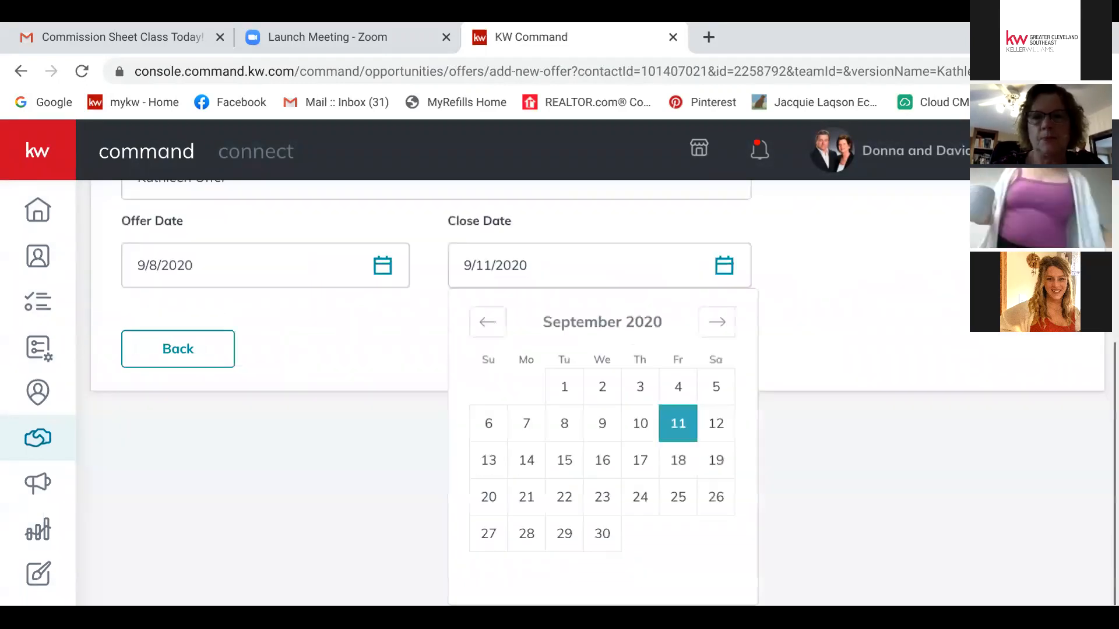
click(717, 321)
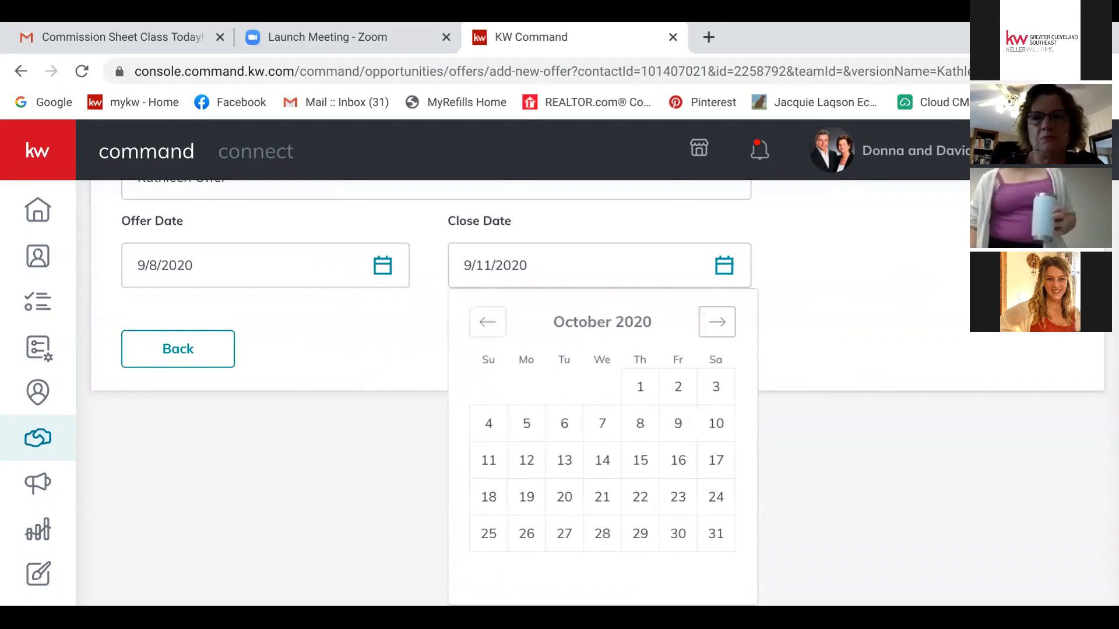
click(715, 460)
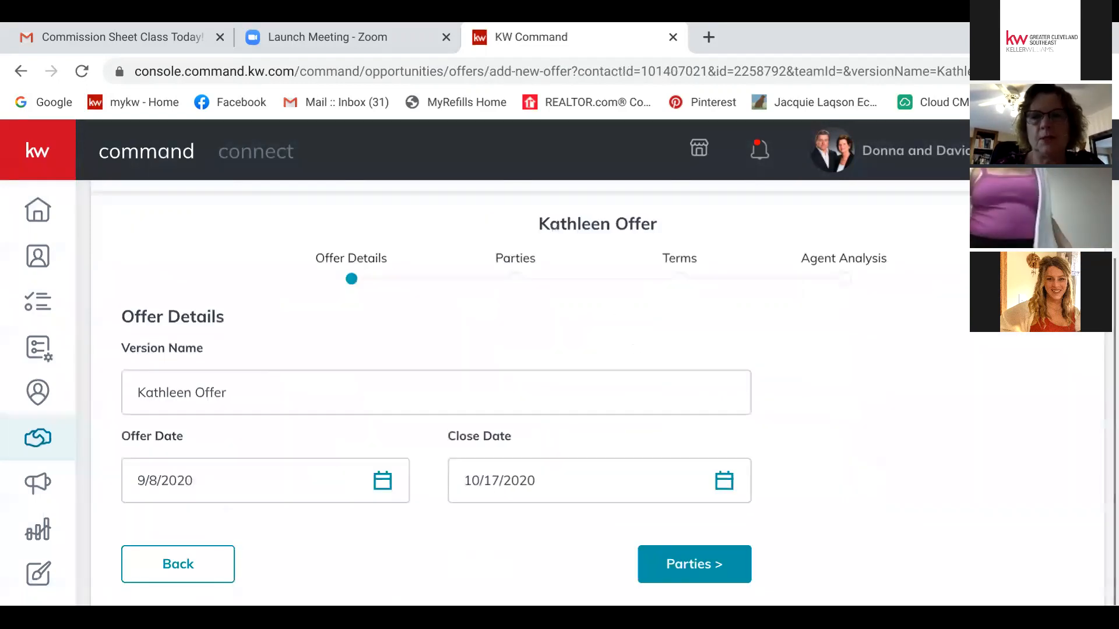
Step: Go to the Parties step and enter the buyer's full name
click(694, 564)
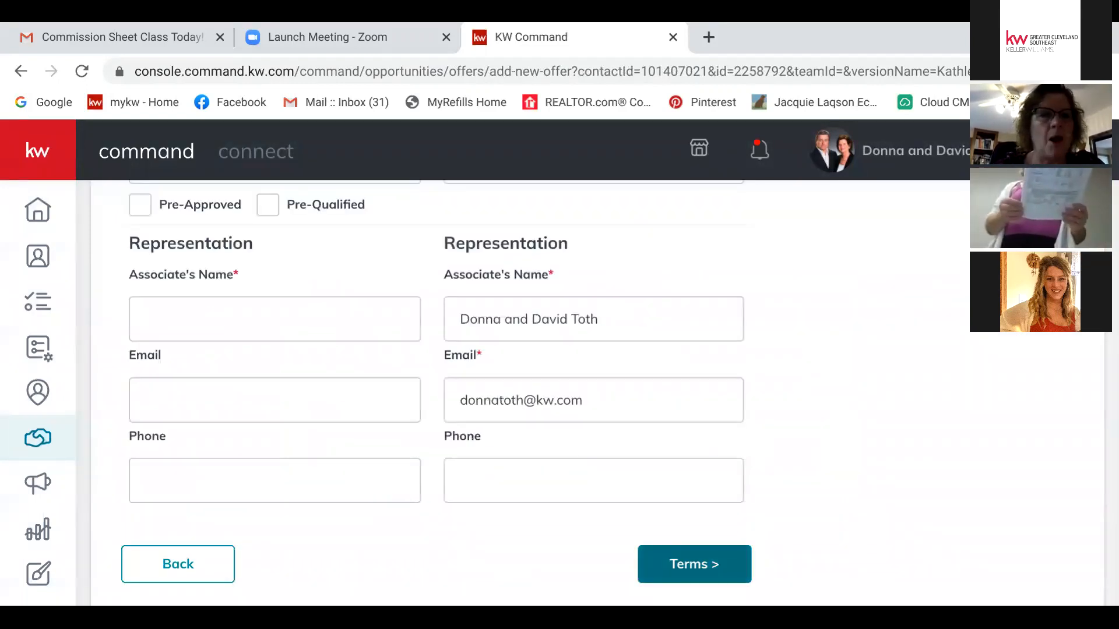
scroll(617, 390, up, 7)
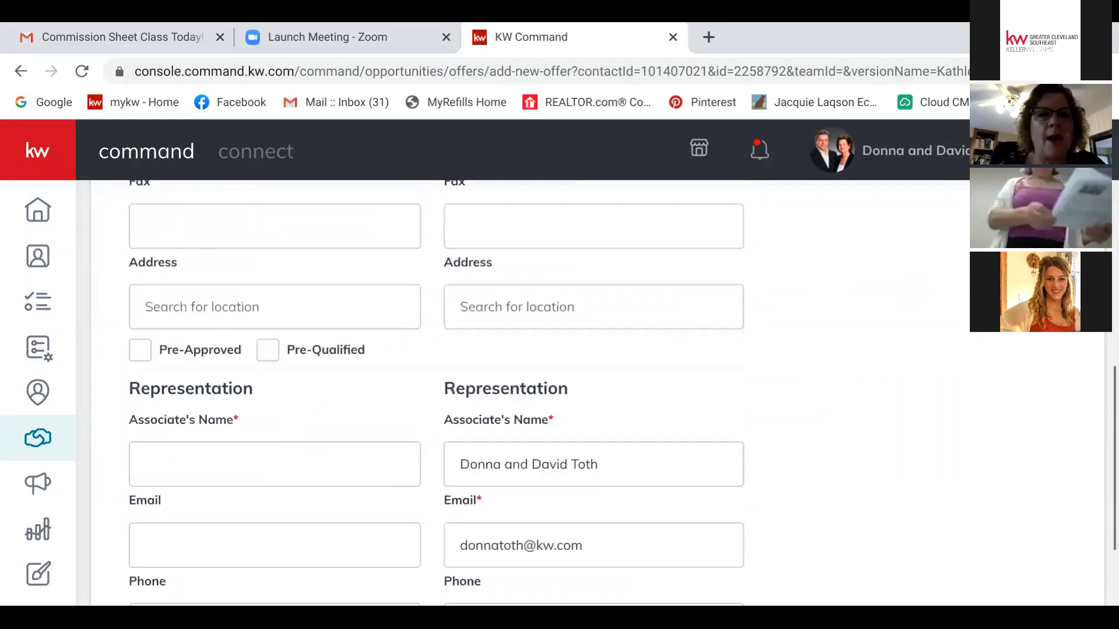
scroll(618, 391, up, 2)
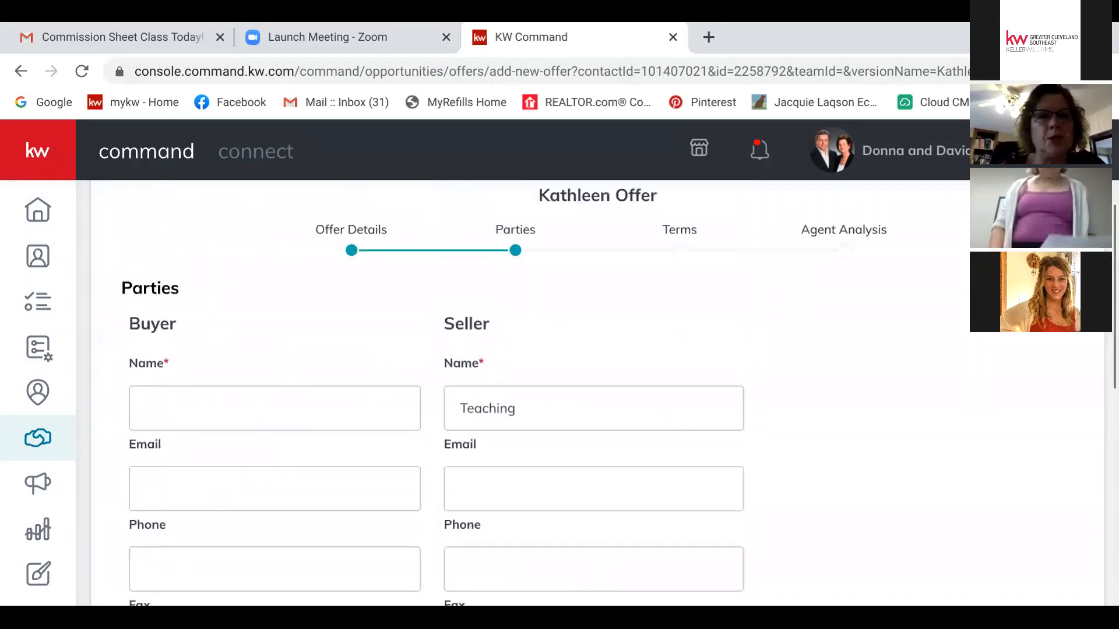
scroll(618, 391, down, 3)
scroll(617, 390, up, 1)
click(275, 300)
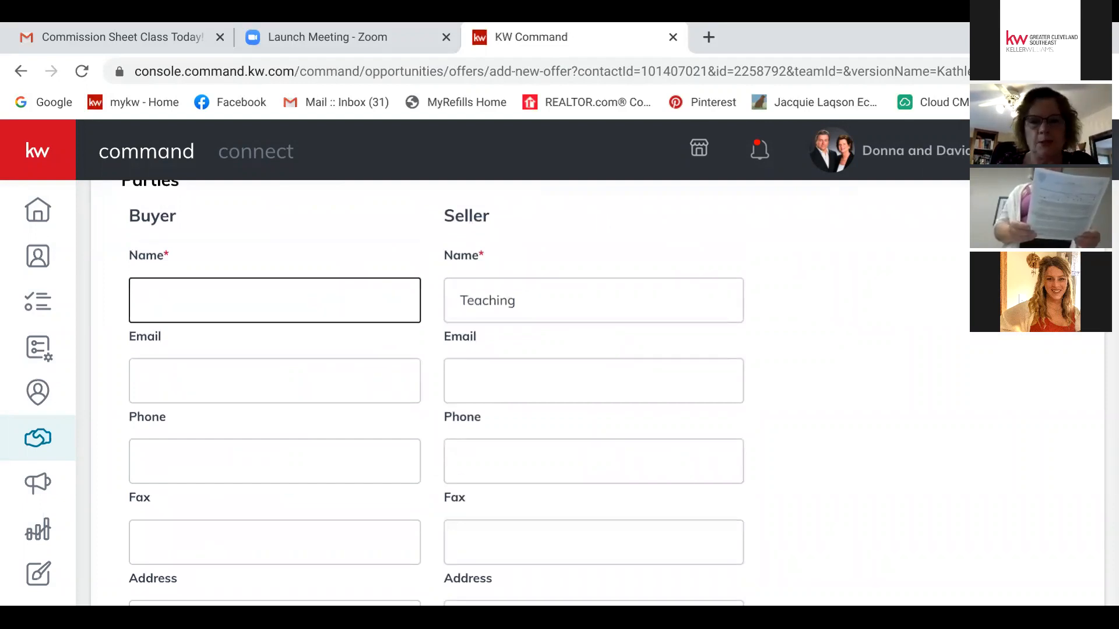
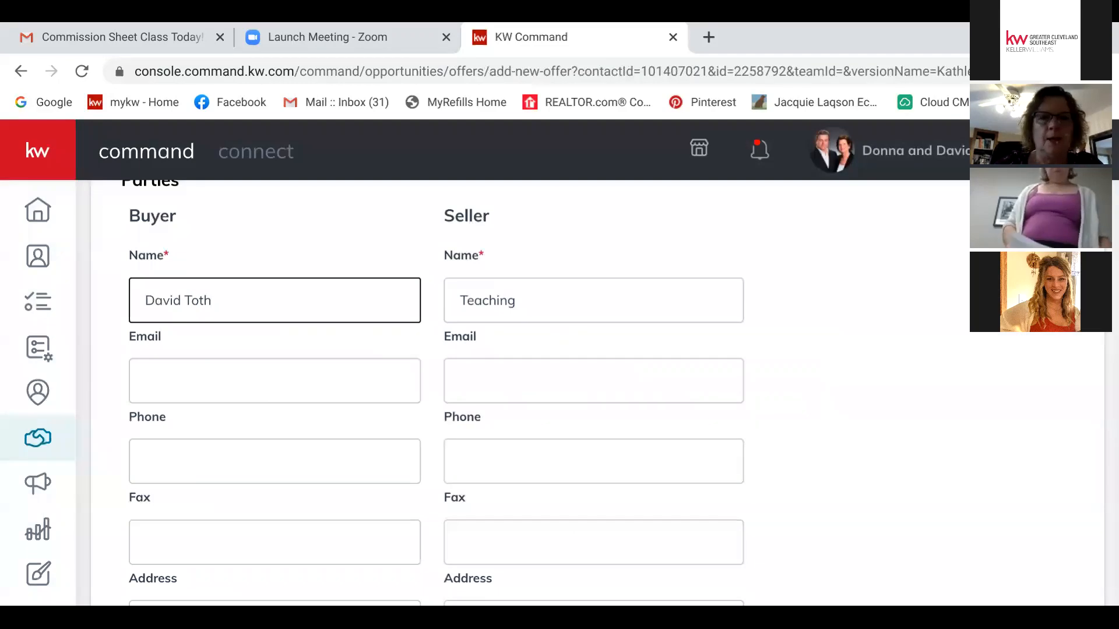
Step: Enter the agent's name in the Representation Associate's Name field and continue to Terms
scroll(559, 390, down, 4)
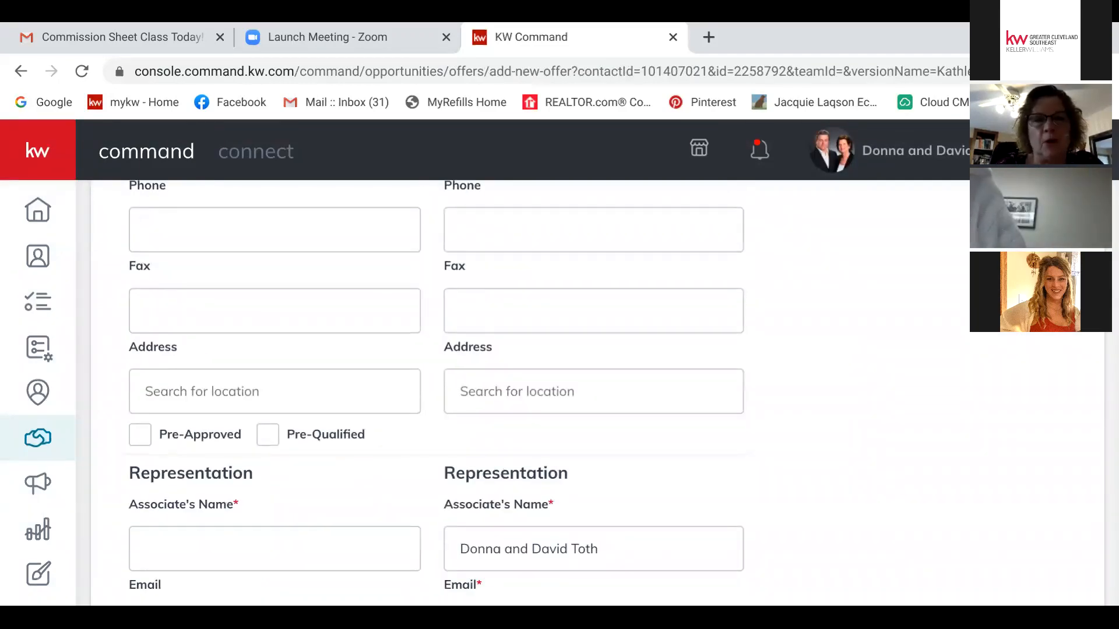
scroll(559, 391, down, 3)
scroll(559, 390, down, 1)
click(274, 319)
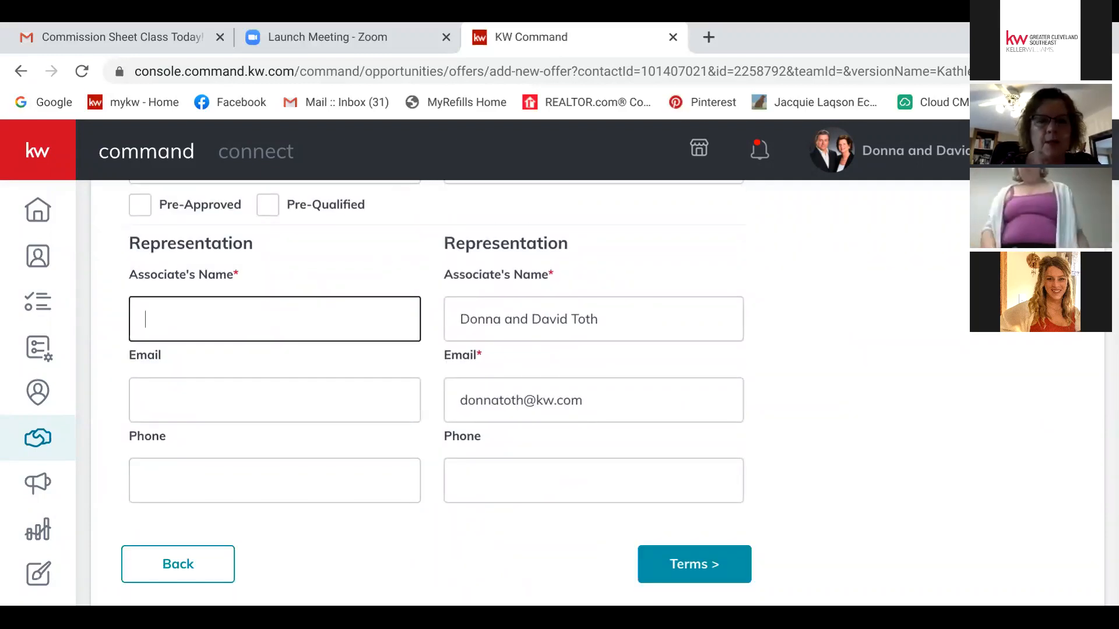
text(Kath)
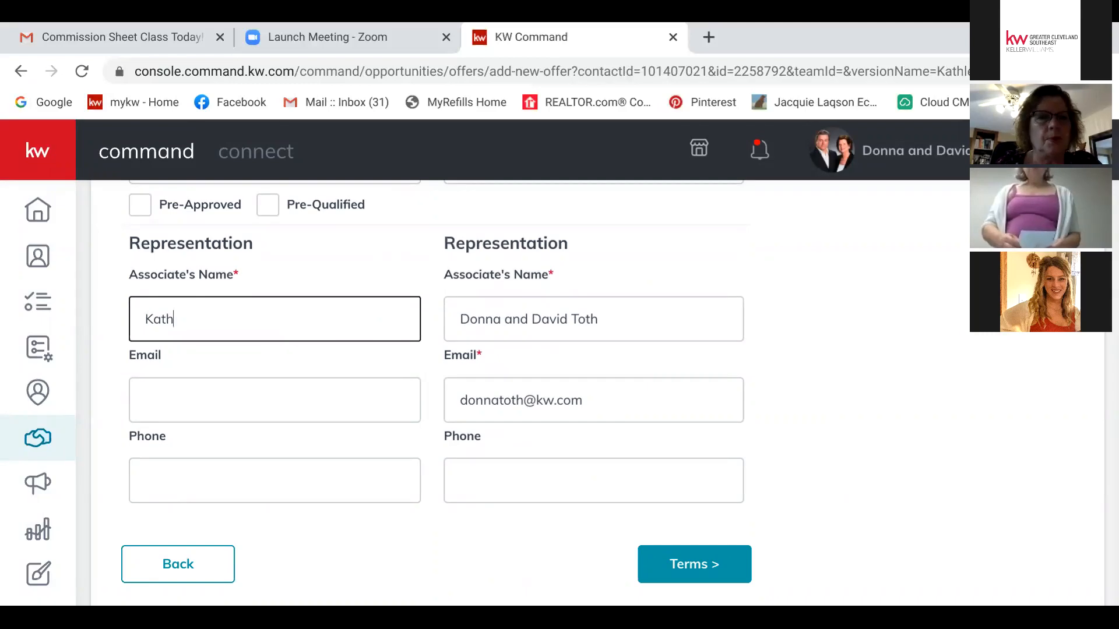
text(leen)
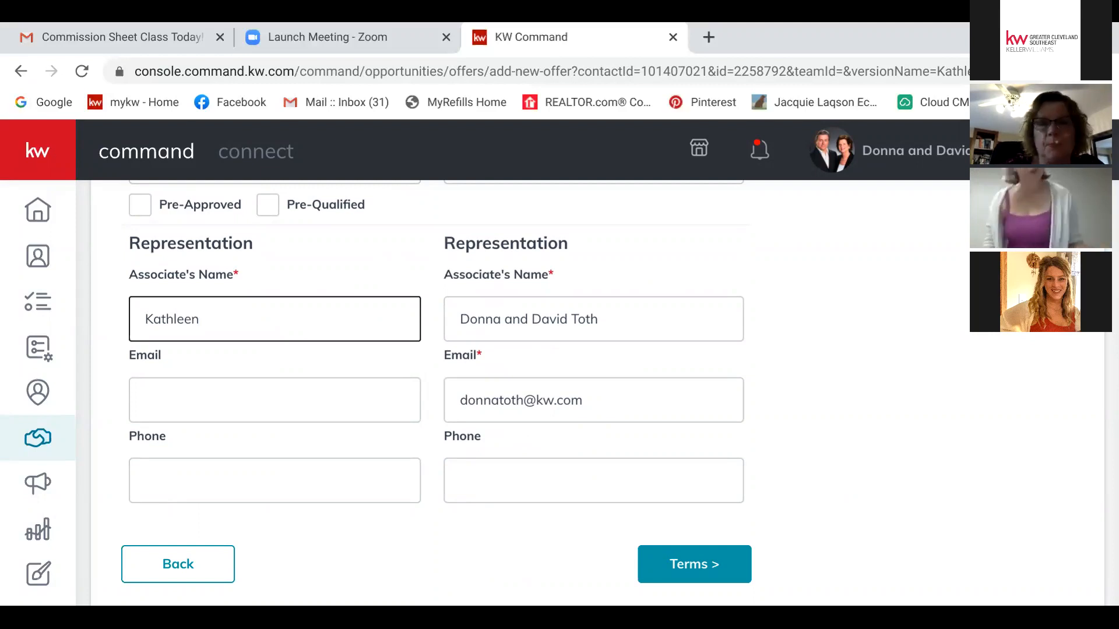
click(694, 564)
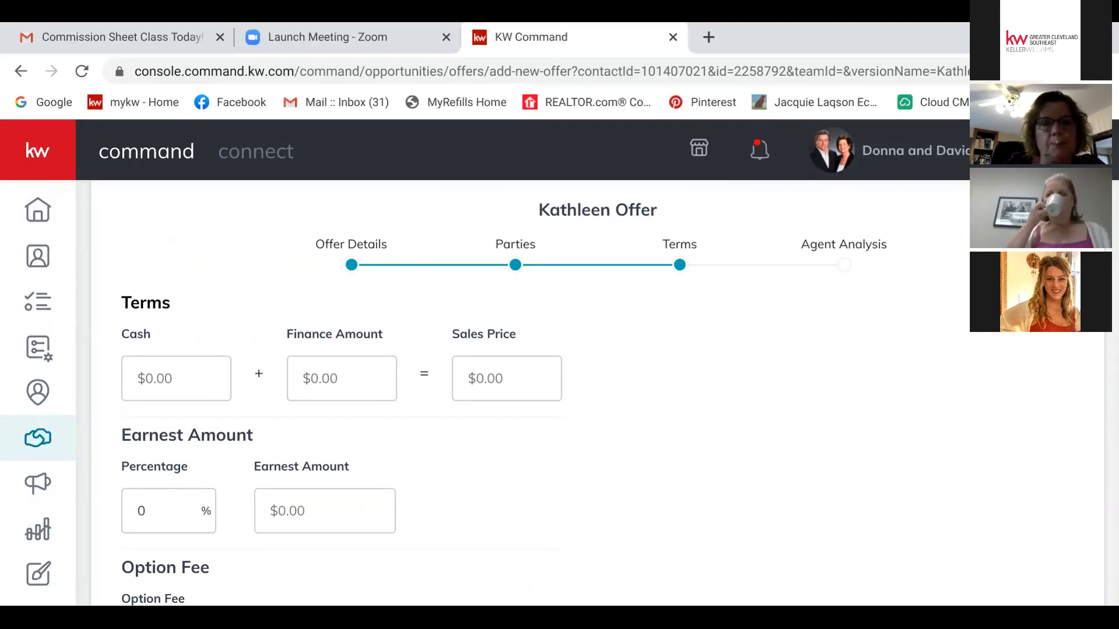
Step: Enter Cash 10,000 and Finance Amount 90,000 in the offer terms
click(176, 378)
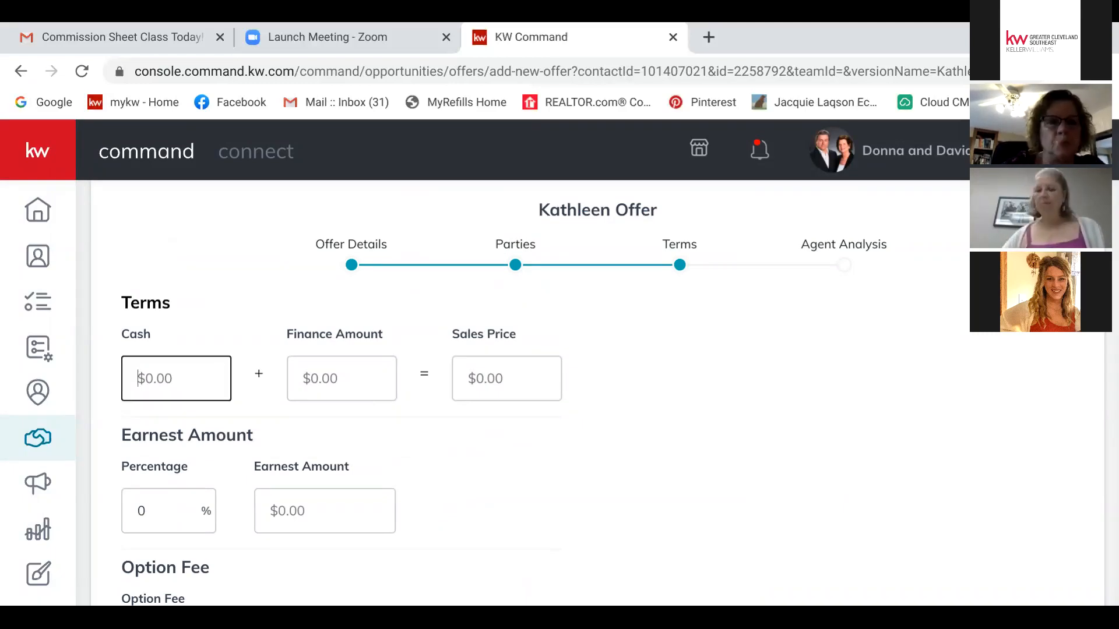
text(10)
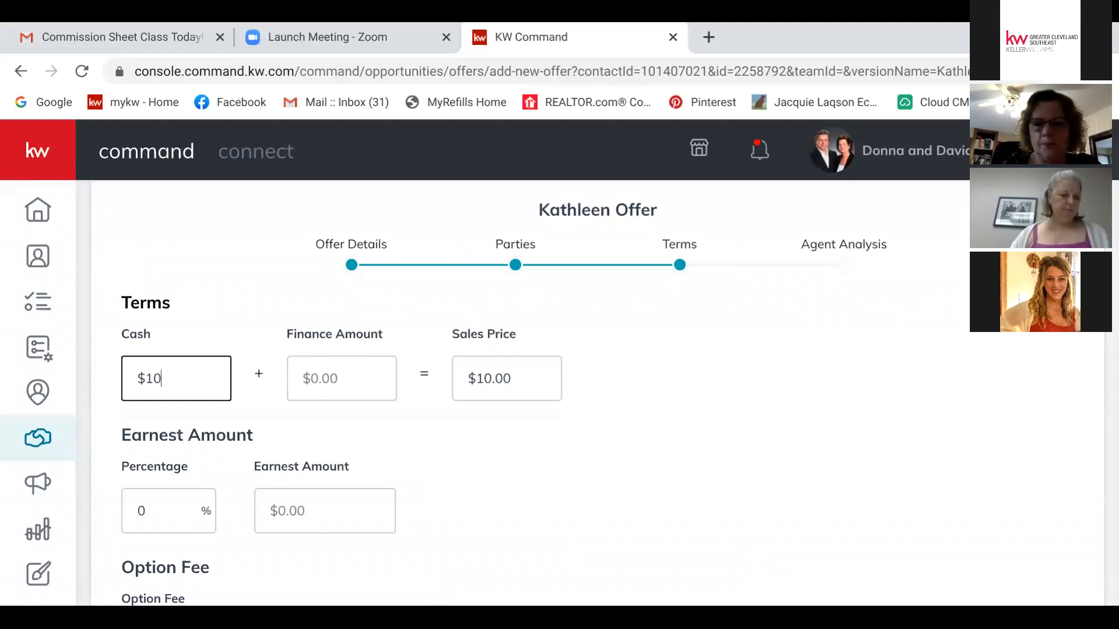
text(,000)
key(Tab)
text(90)
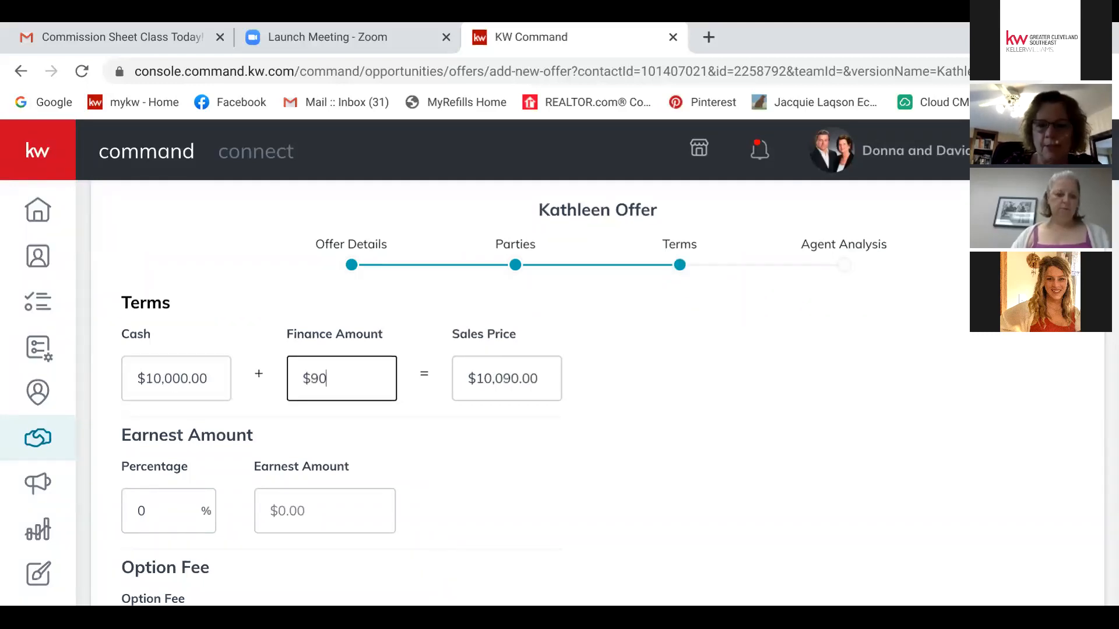
text(,000)
key(Tab)
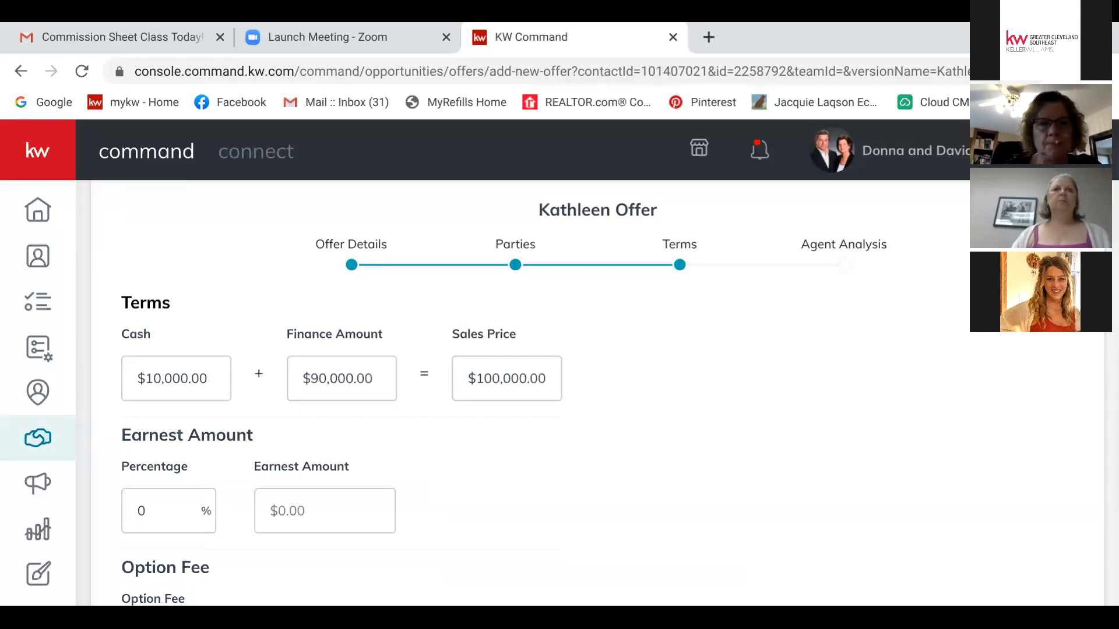
Step: Change the Earnest Amount to $1,500
click(145, 512)
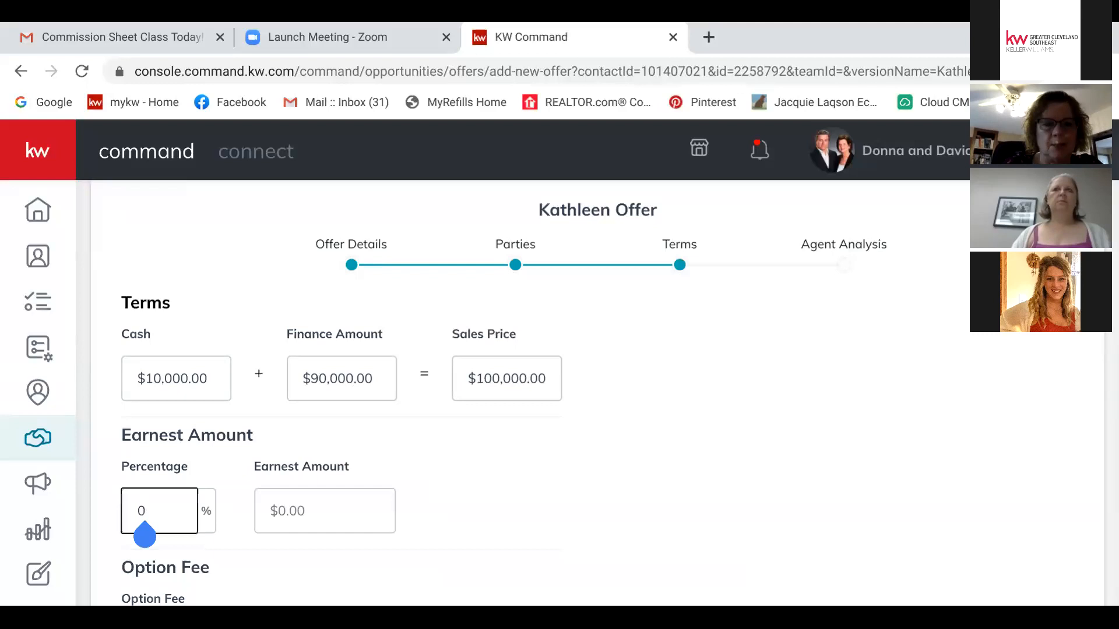
key(BackSpace)
text(1)
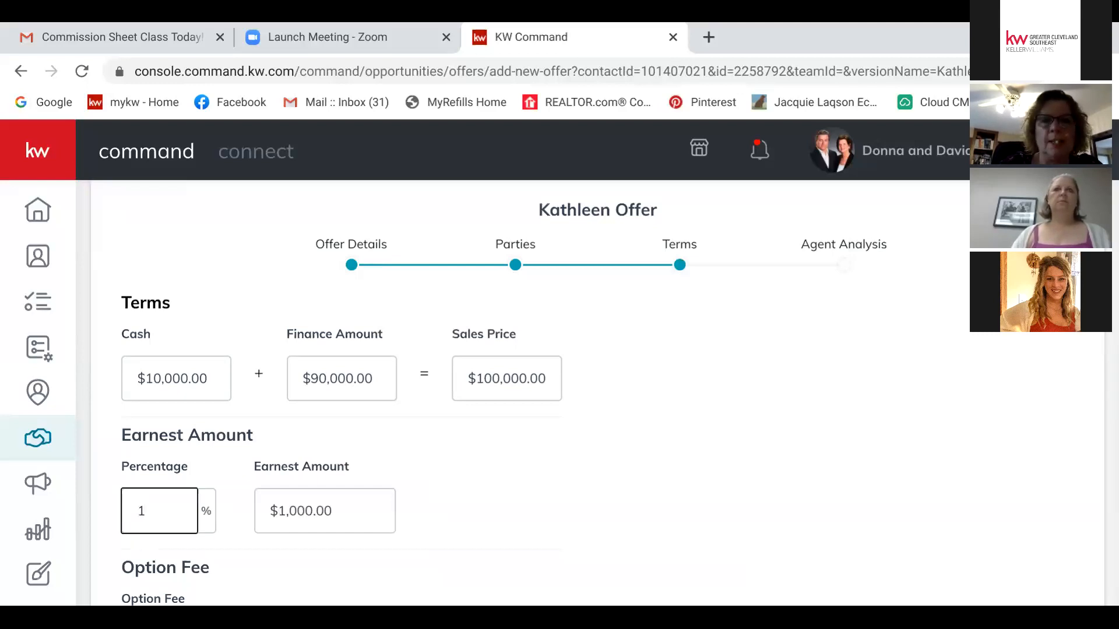
scroll(525, 379, down, 3)
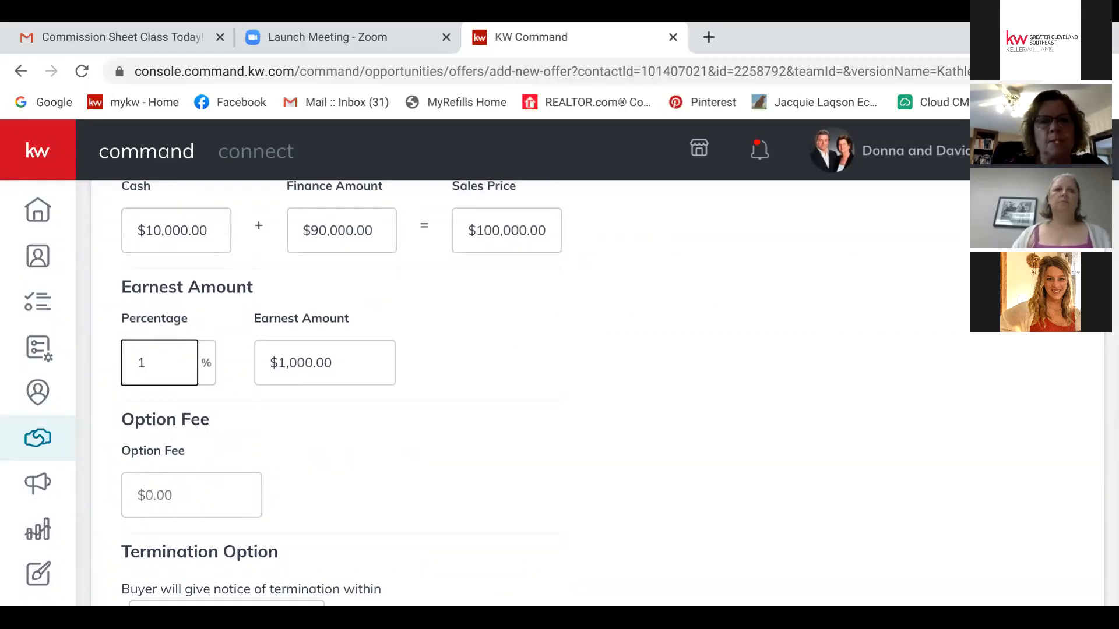
click(333, 363)
key(BackSpace)
key(BackSpace)
key(BackSpace)
key(BackSpace)
key(BackSpace)
key(BackSpace)
key(BackSpace)
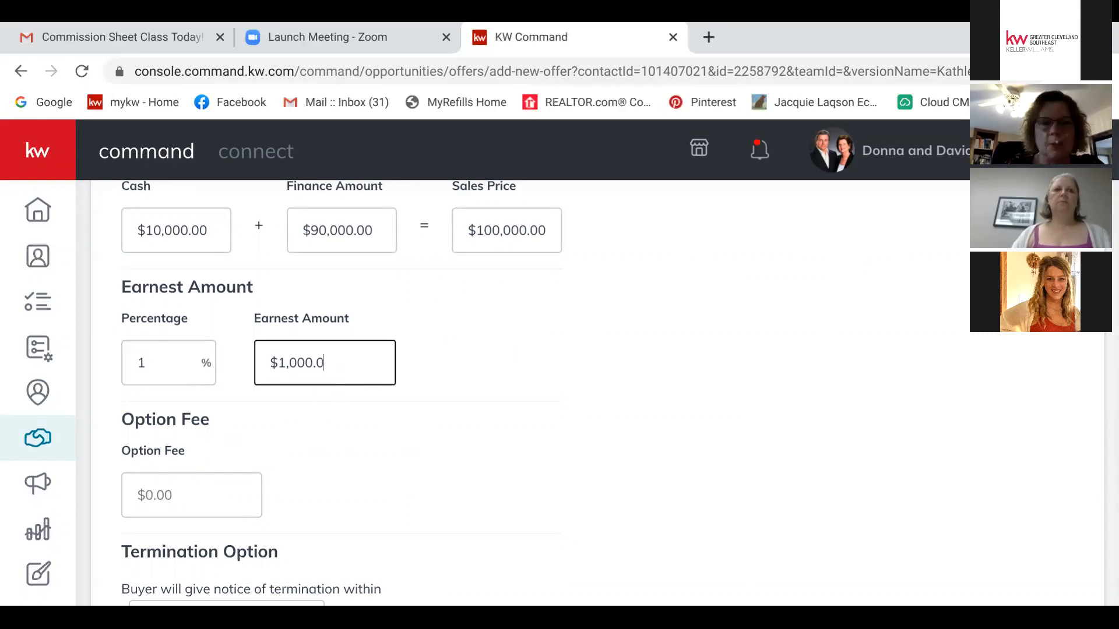
text(500)
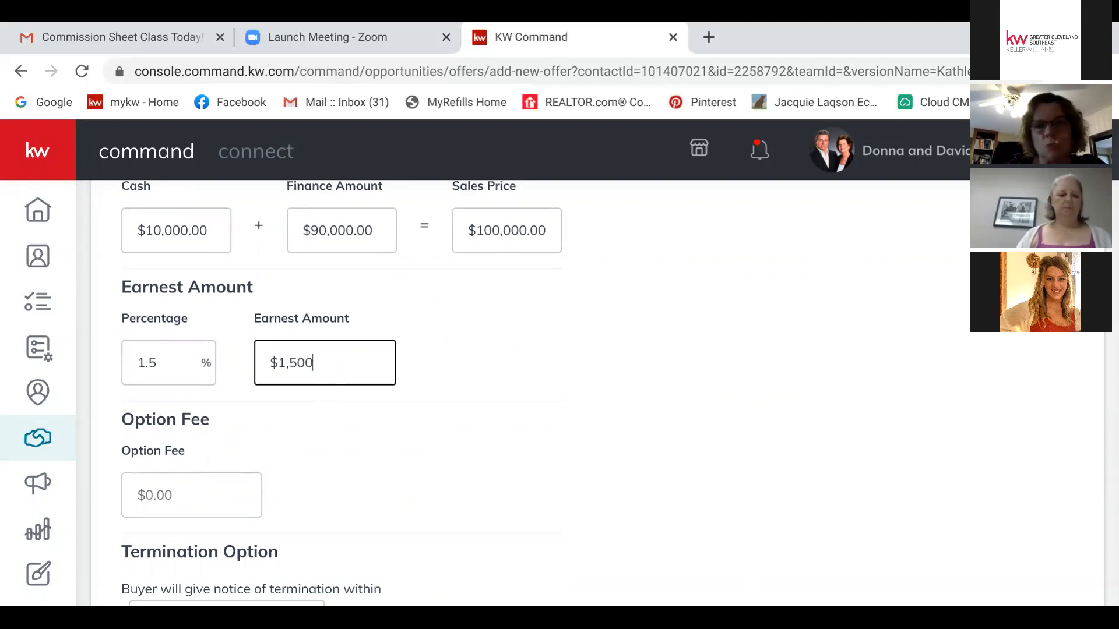
Step: Enter a $2,000 seller contribution to settlement costs and continue to Agent Analysis
scroll(525, 390, down, 4)
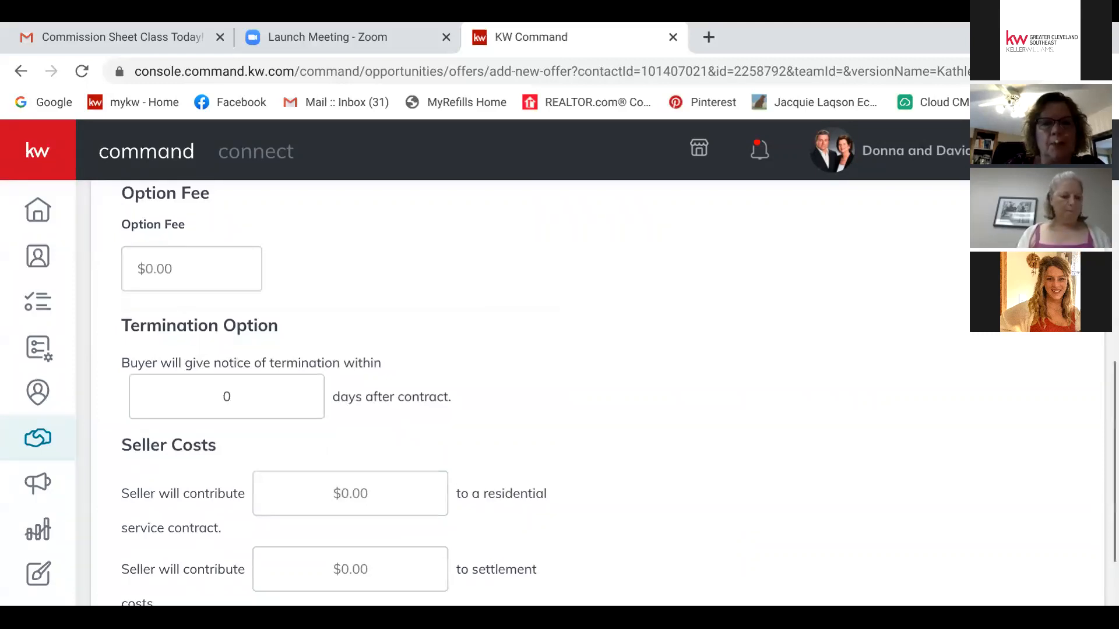
scroll(524, 390, down, 2)
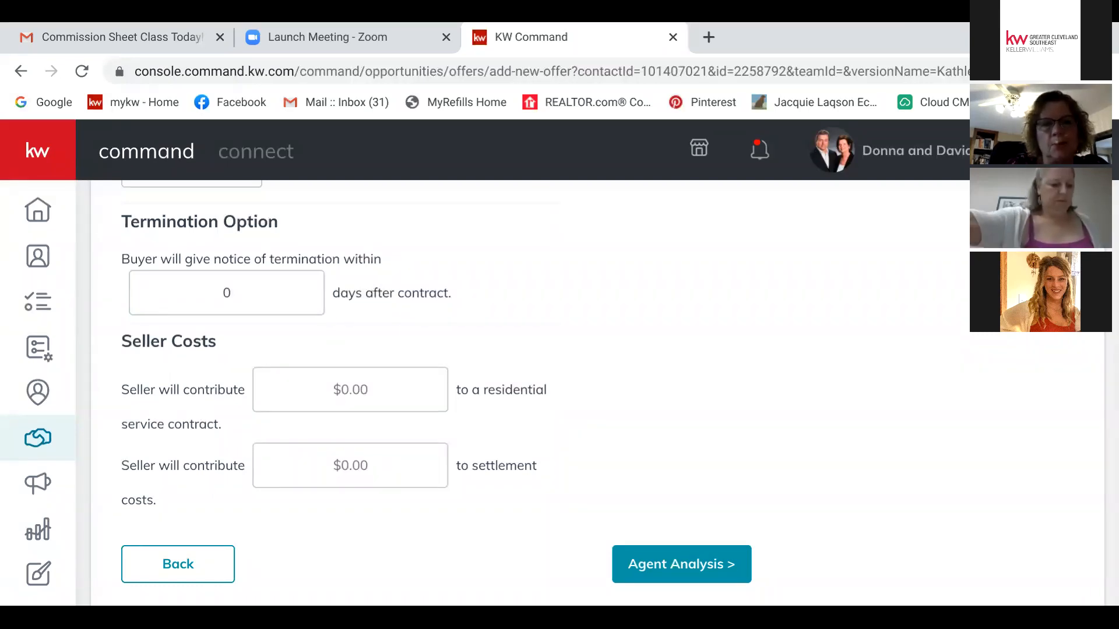
click(350, 465)
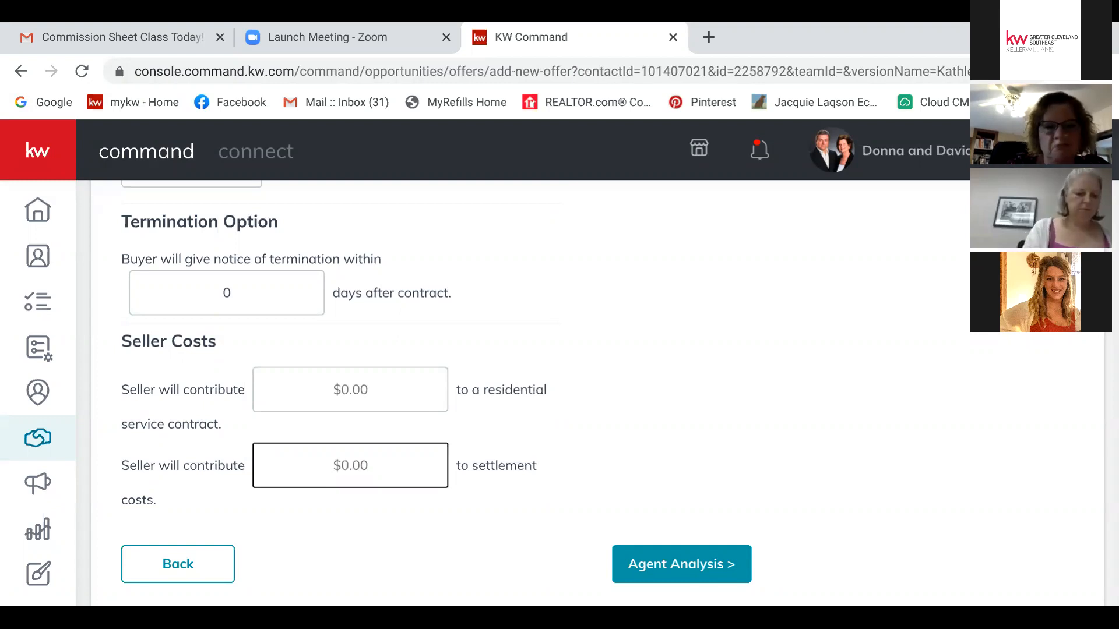
text(2000)
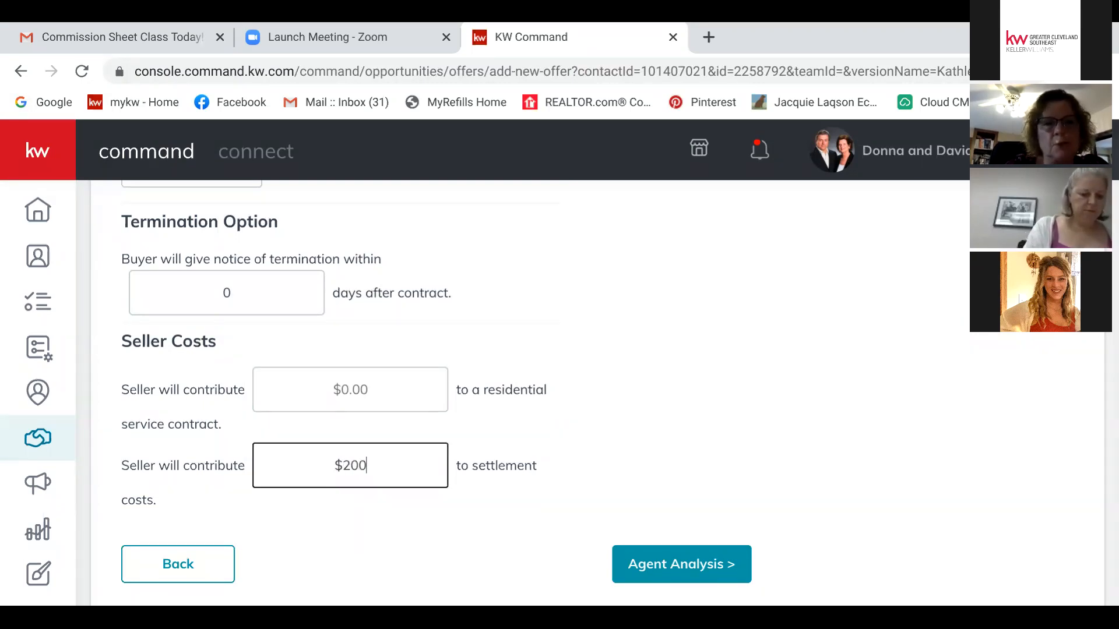
key(Tab)
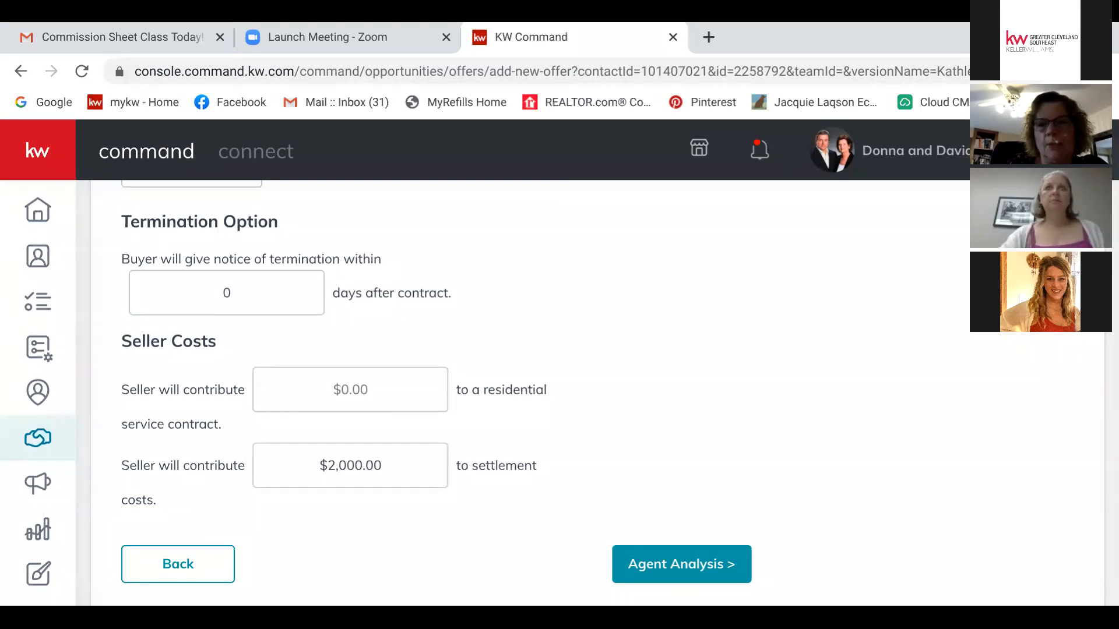
click(681, 564)
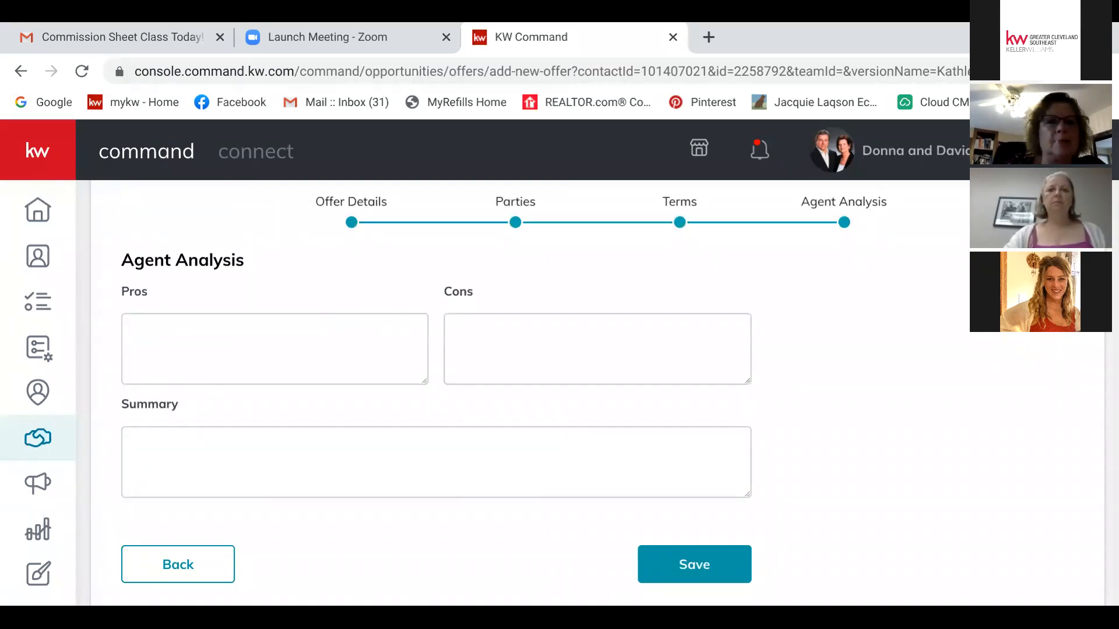
Step: Record 'cash' as the pro and 'quick of a close for my Seller' as the con, then save
click(274, 349)
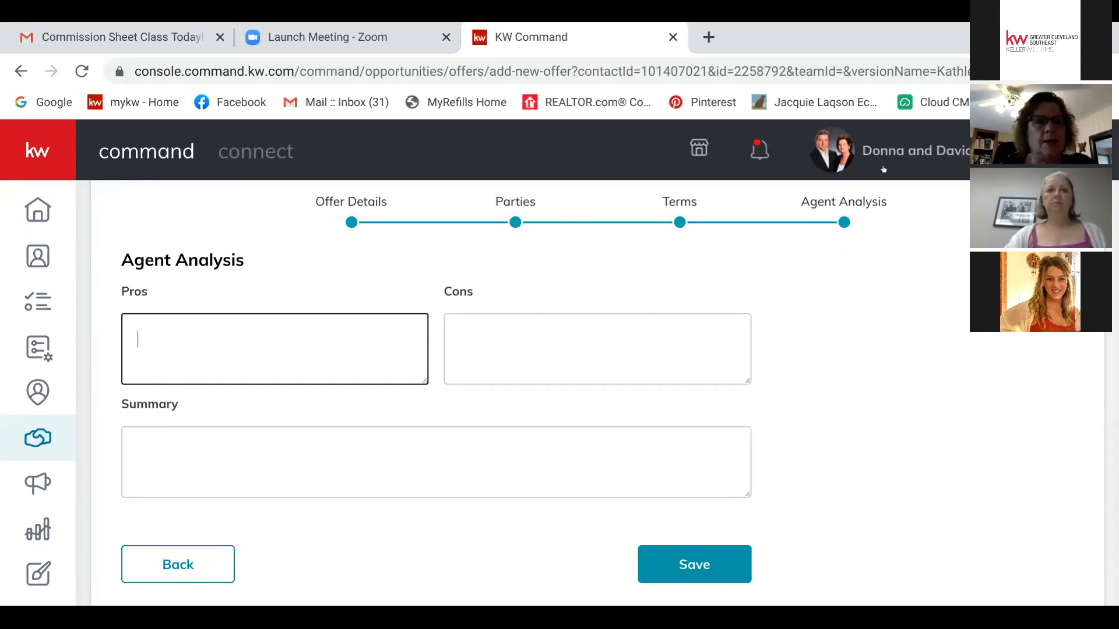
text(cash)
key(Tab)
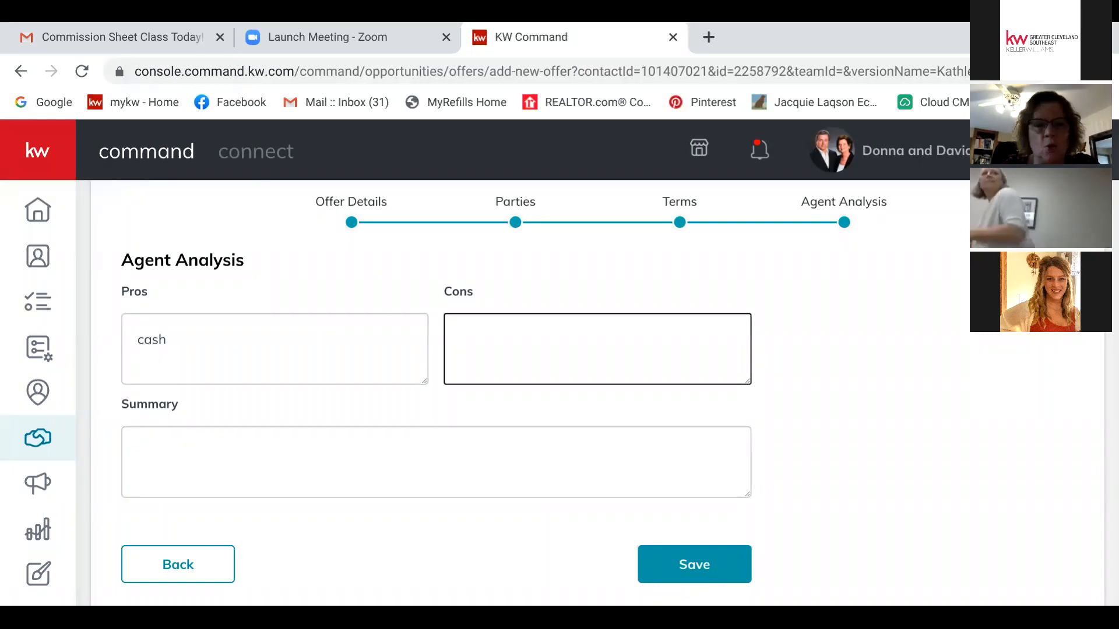
text(qui)
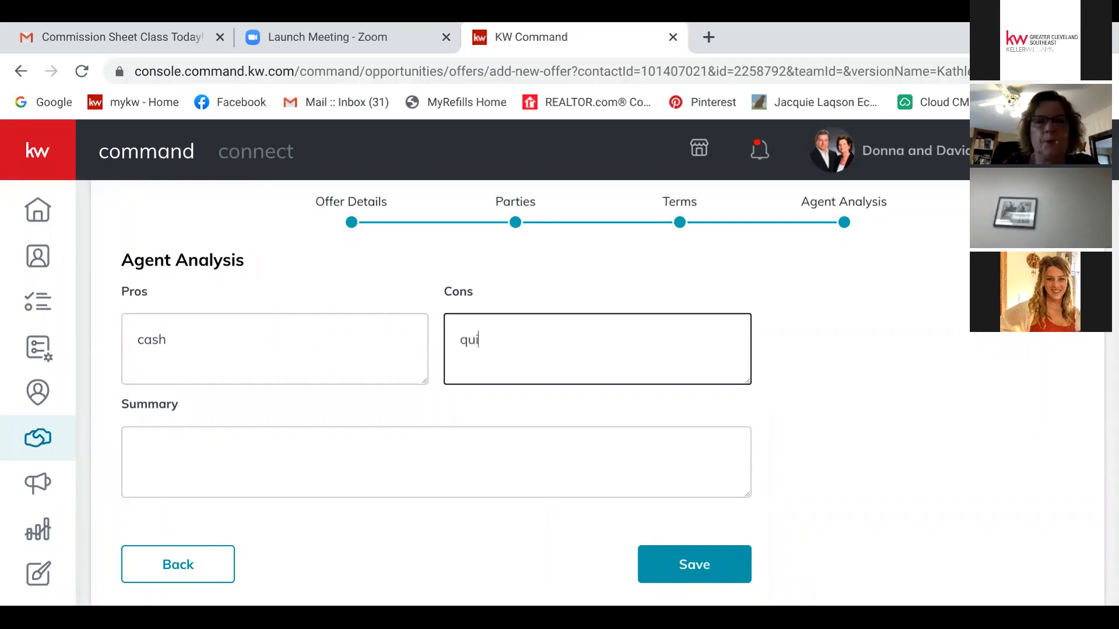
text(ck of a cl)
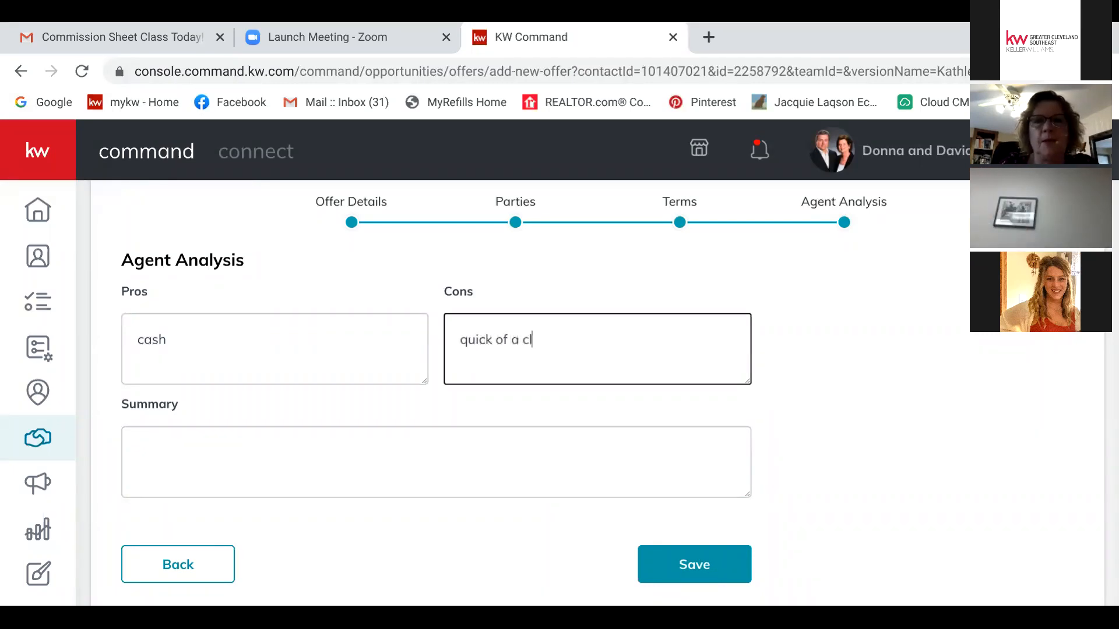
text(ose for m)
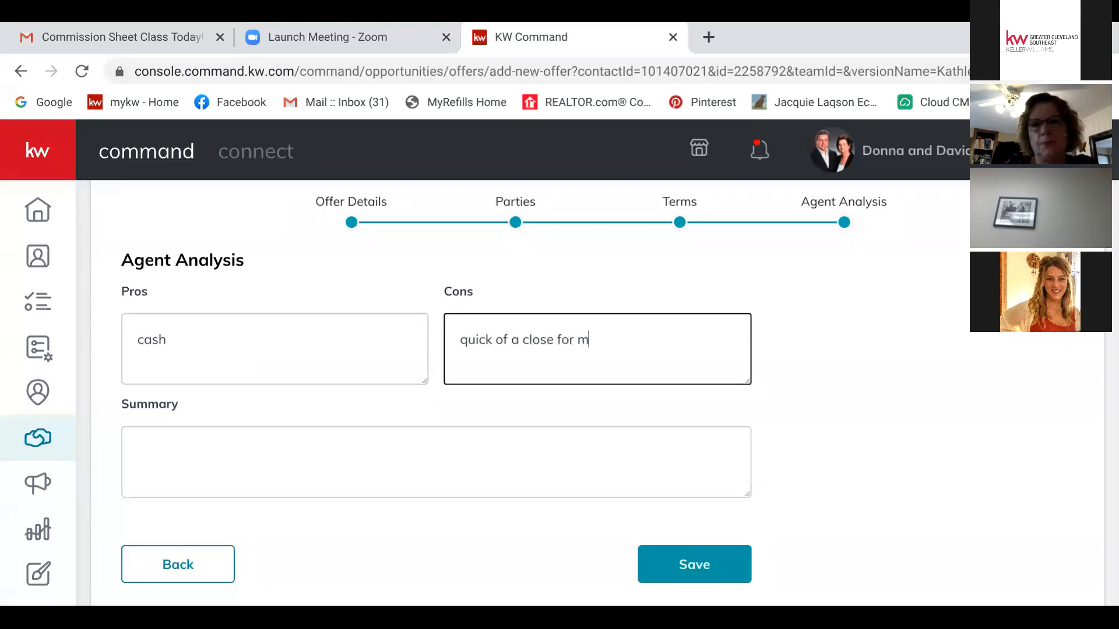
text(y Seller)
click(138, 453)
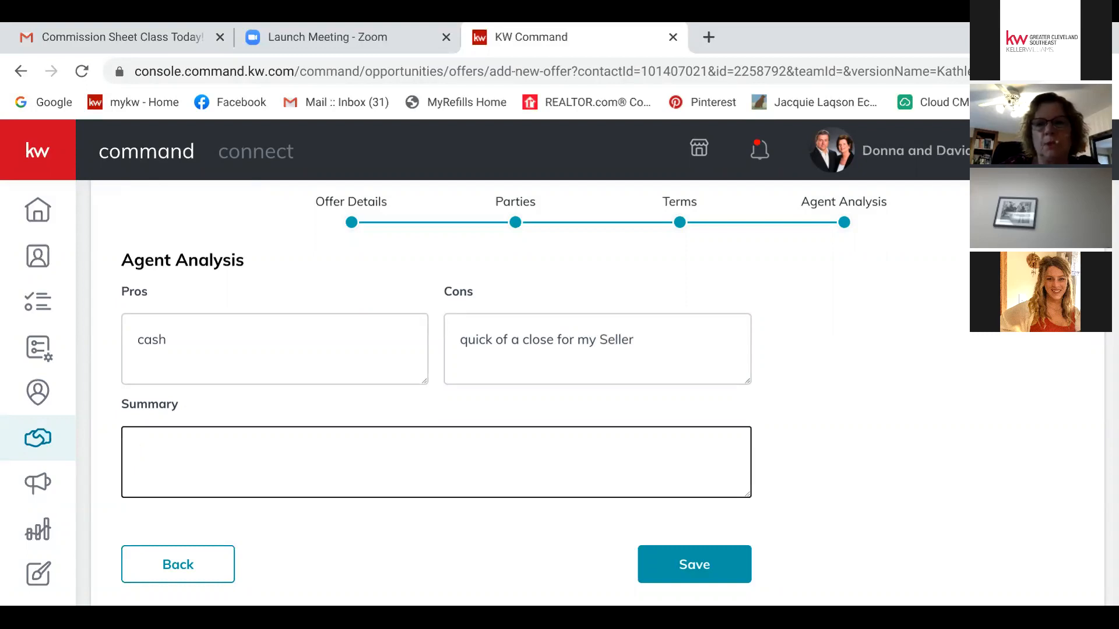
click(694, 565)
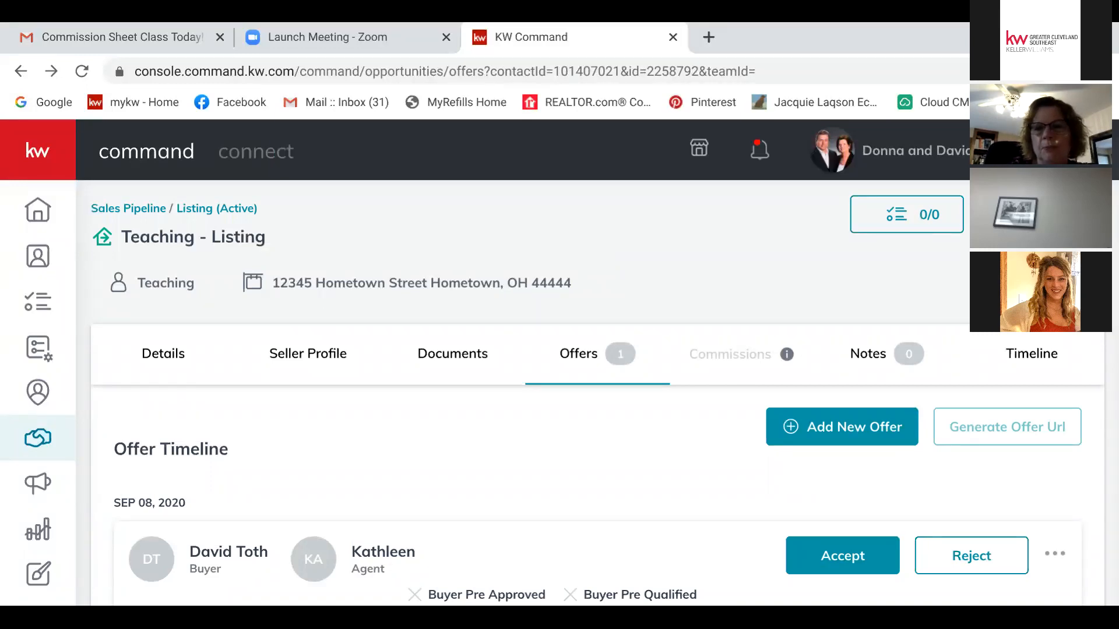
Step: Accept the $100,000 offer in the listing's Offer Timeline
scroll(583, 390, down, 3)
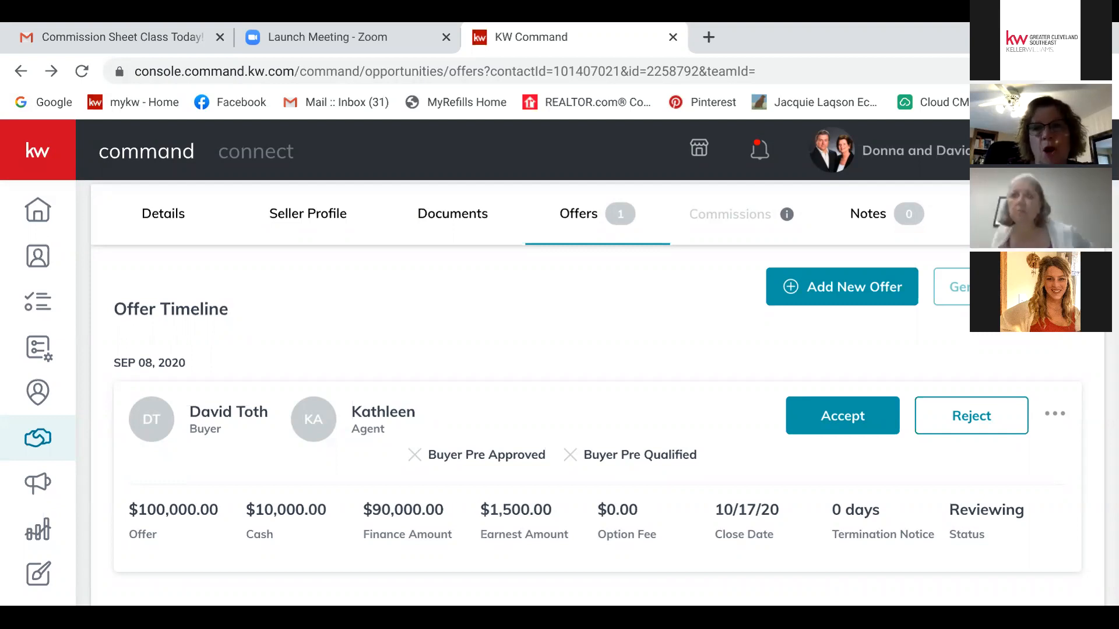
click(842, 416)
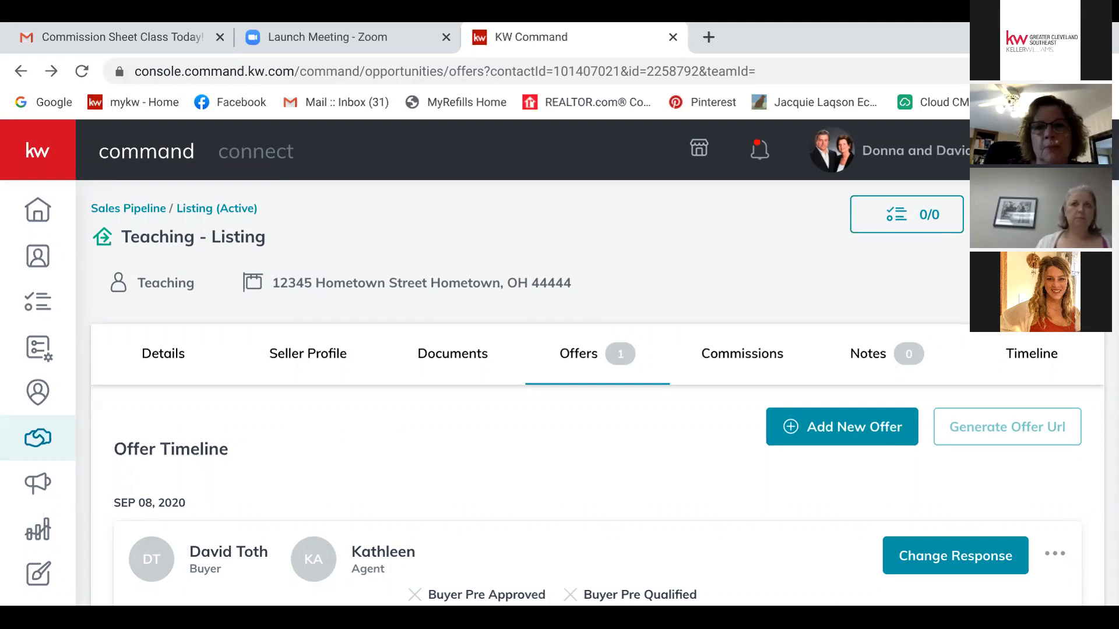
scroll(603, 392, down, 1)
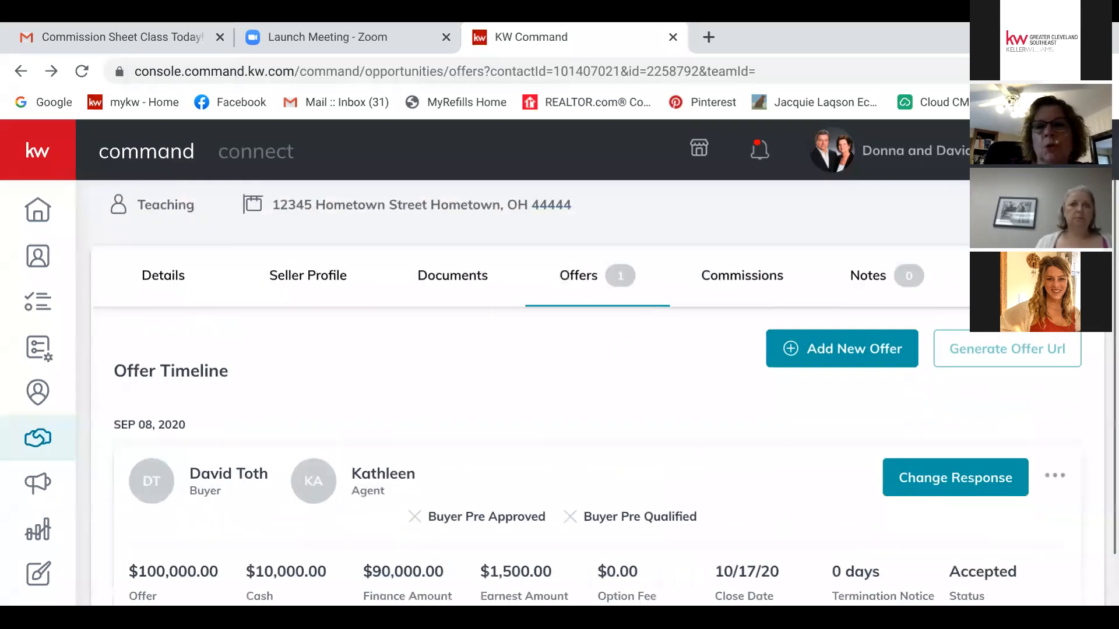
Step: Show the Commissions page with the $4,000 total commission and payment breakdown
click(742, 276)
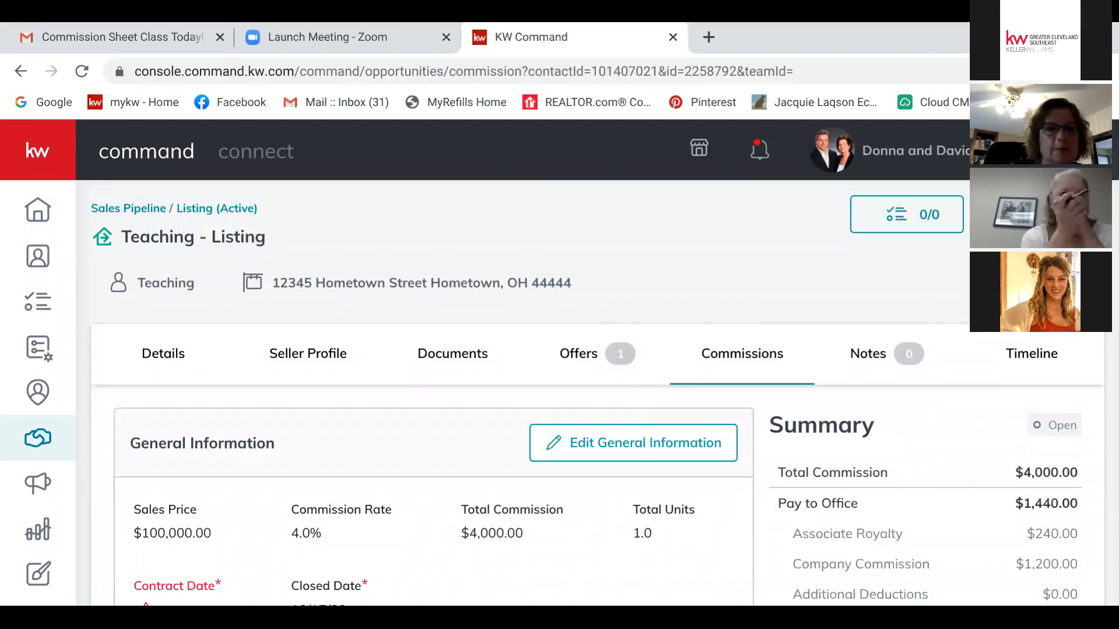
scroll(603, 393, down, 2)
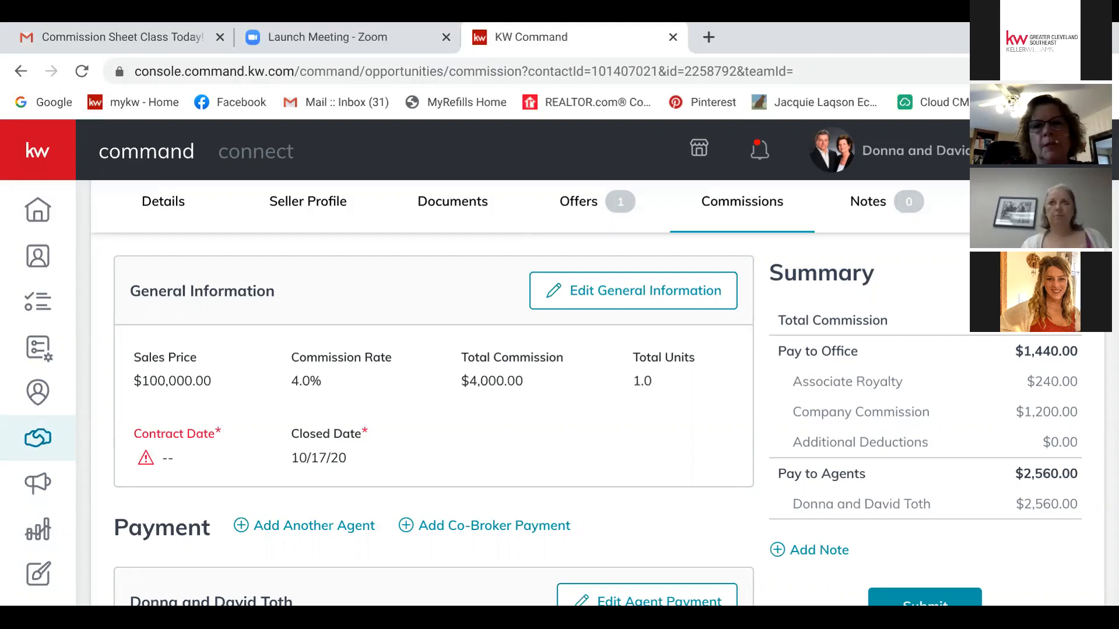
Step: Set the commission Contract Date to September 8, 2020 and save the general information
click(633, 291)
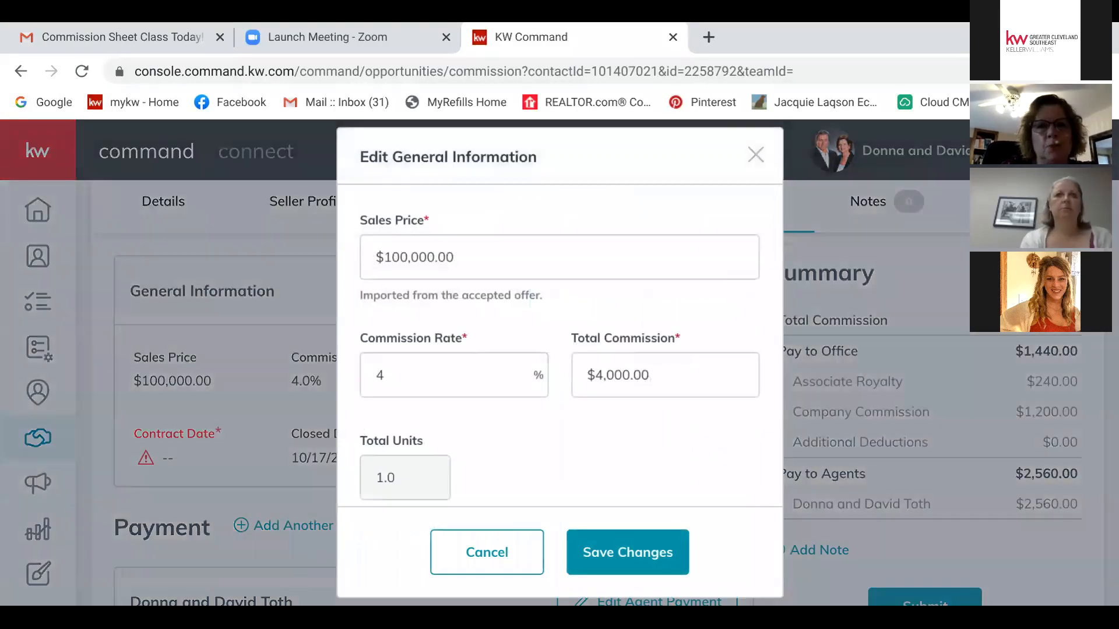
scroll(559, 349, down, 3)
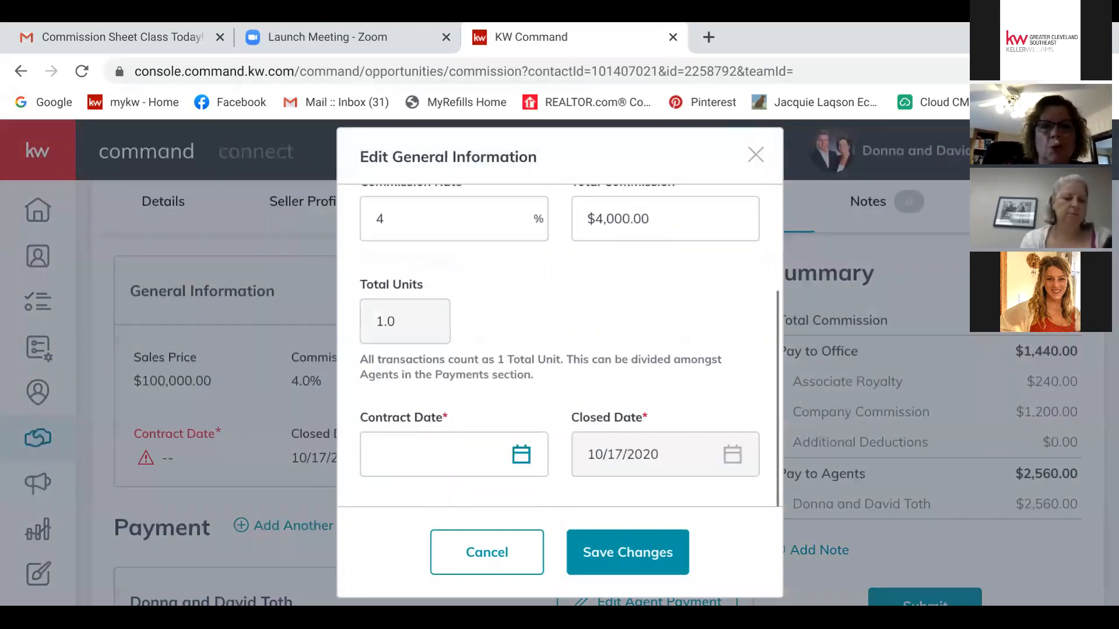
click(521, 454)
click(520, 454)
scroll(521, 454, down, 7)
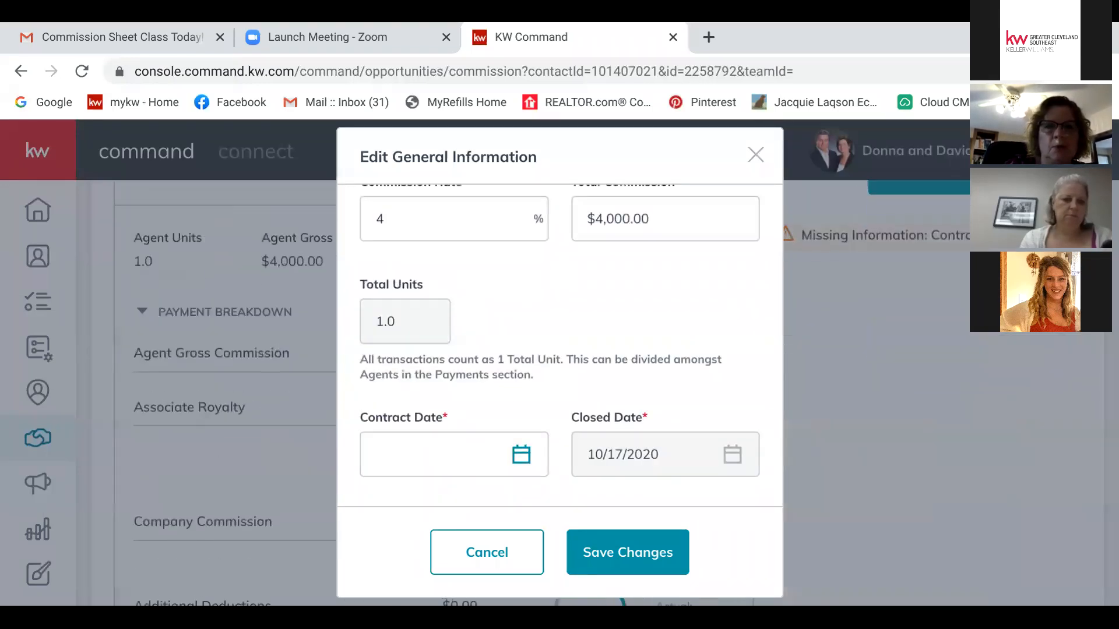
click(521, 455)
scroll(521, 454, down, 1)
click(521, 373)
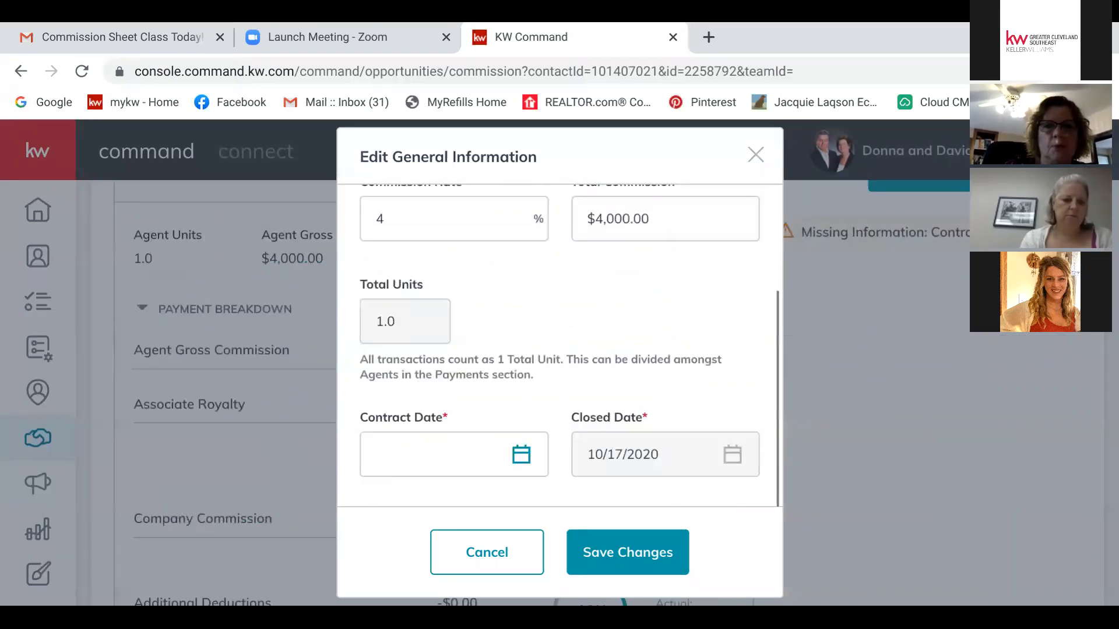
click(521, 454)
scroll(521, 455, down, 4)
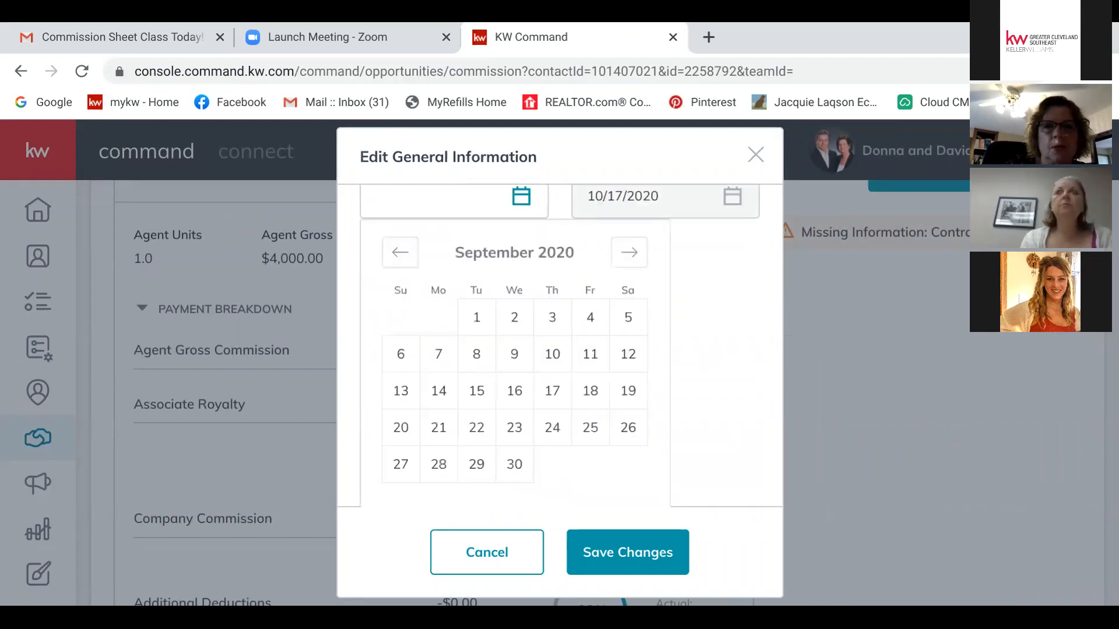
click(476, 353)
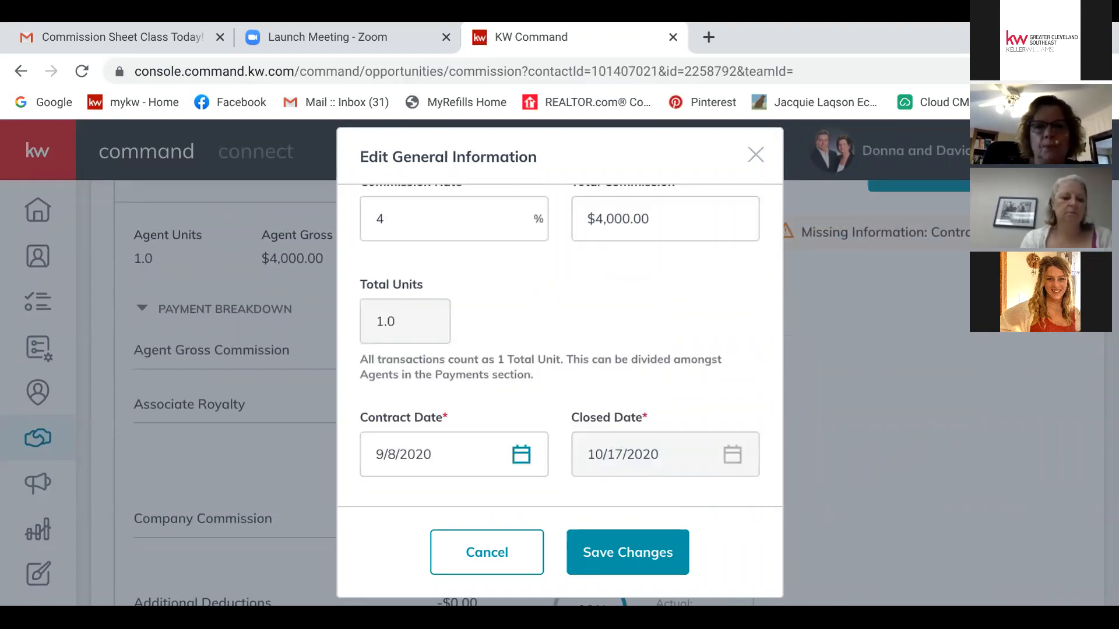
click(627, 552)
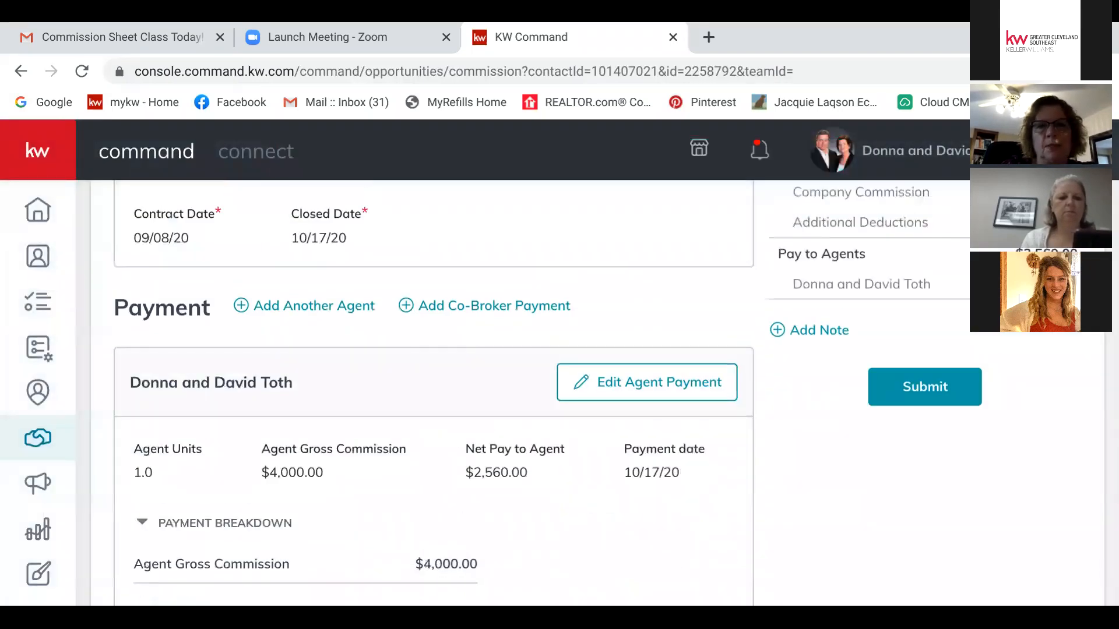
scroll(434, 391, down, 3)
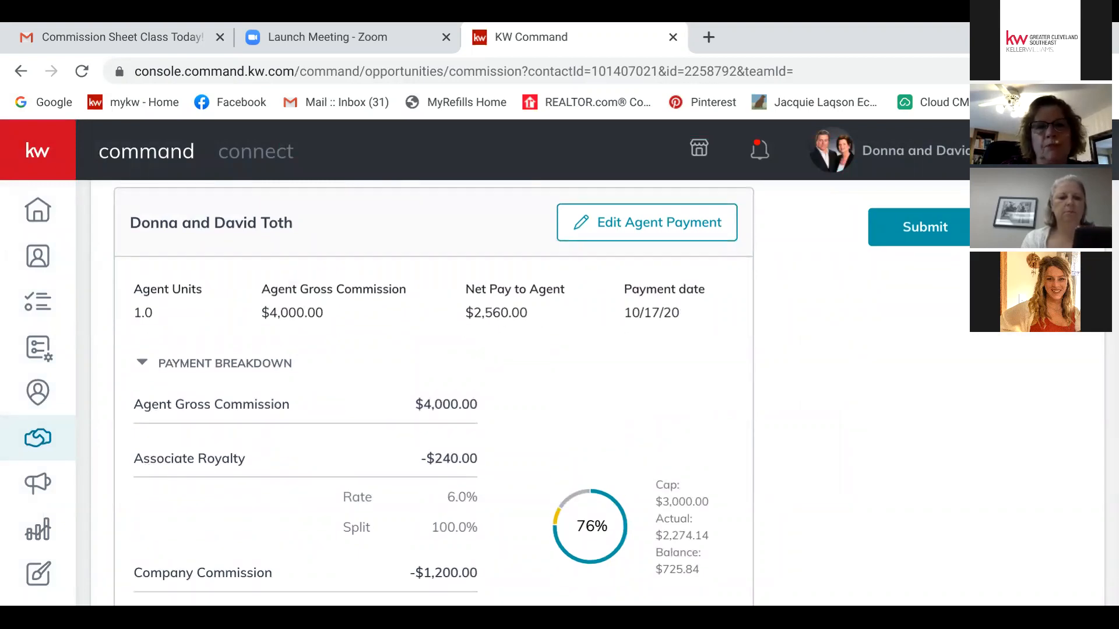
scroll(434, 390, down, 3)
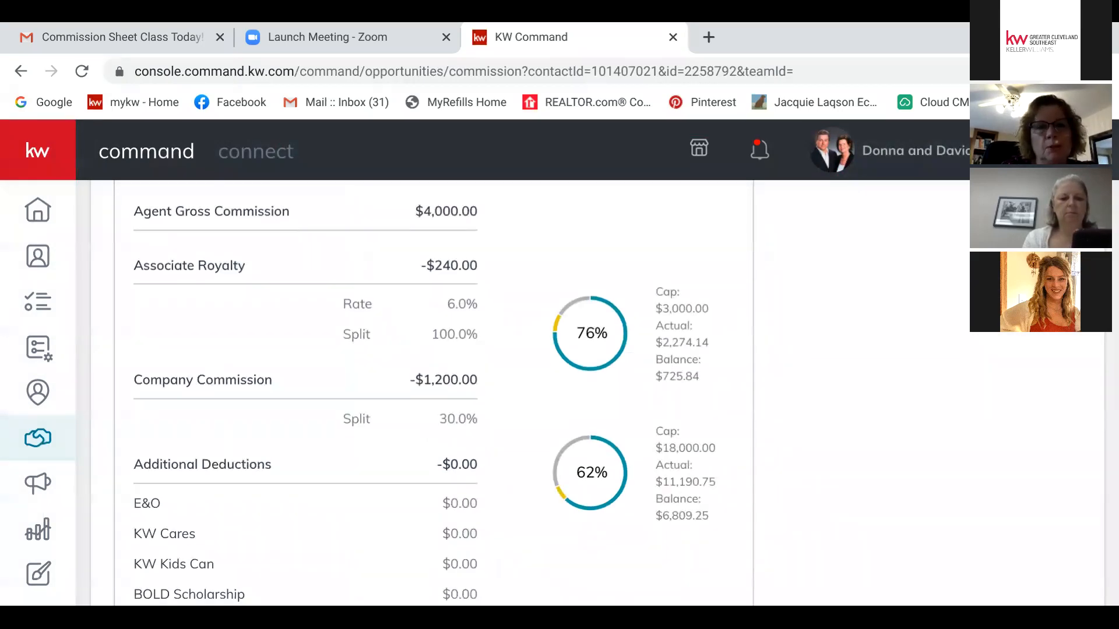
scroll(434, 390, down, 2)
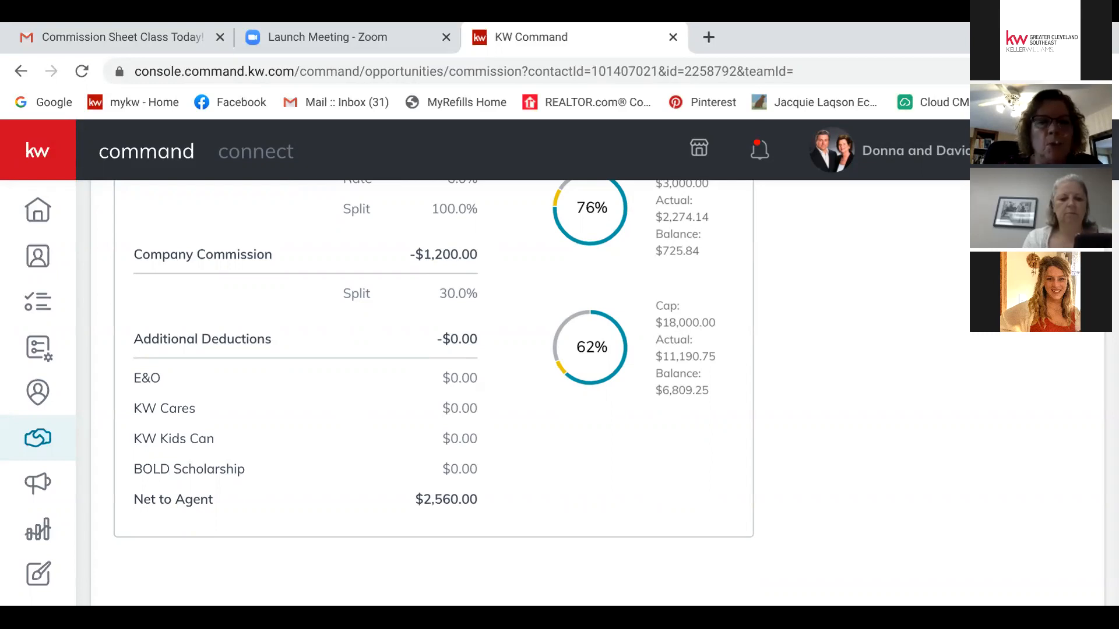
scroll(615, 383, up, 6)
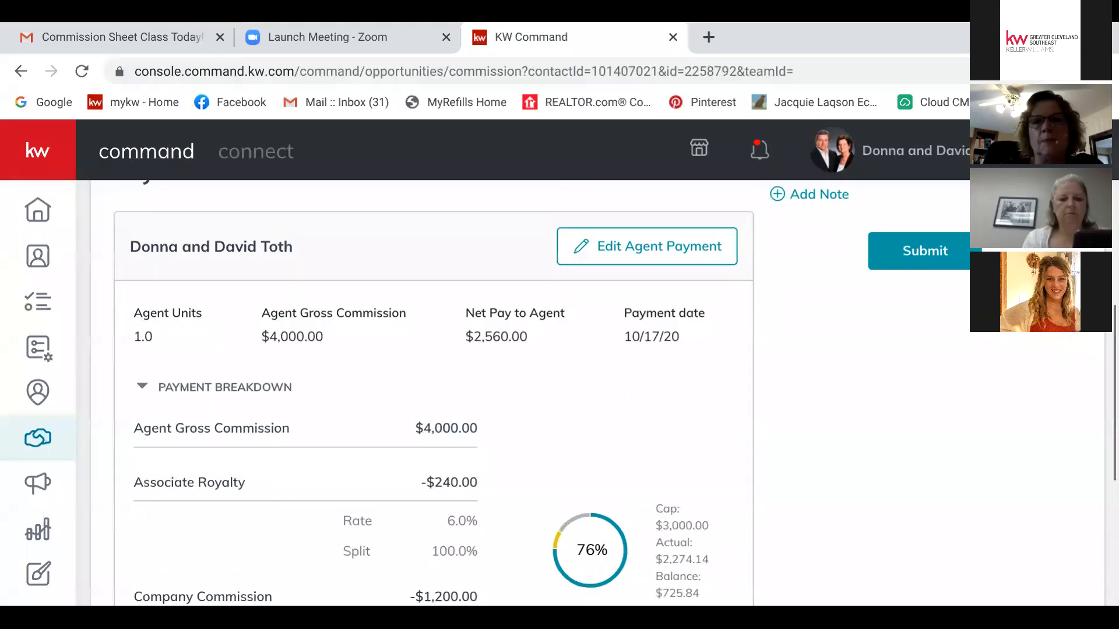
Step: Enter a $20 KW Cares deduction in the agent payment and save
click(647, 247)
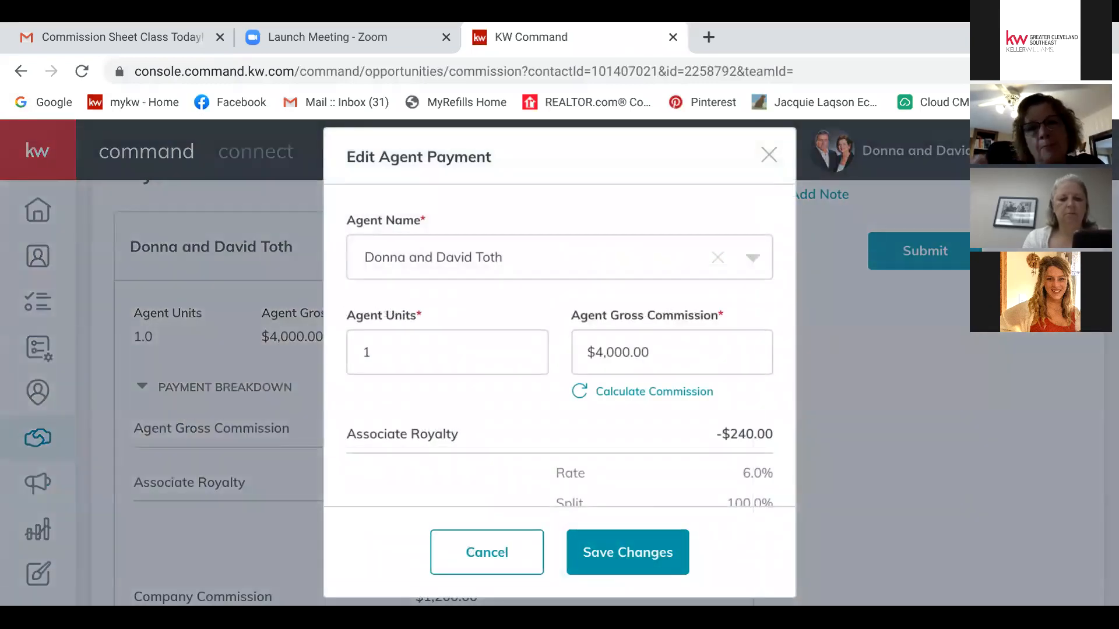
scroll(559, 349, down, 3)
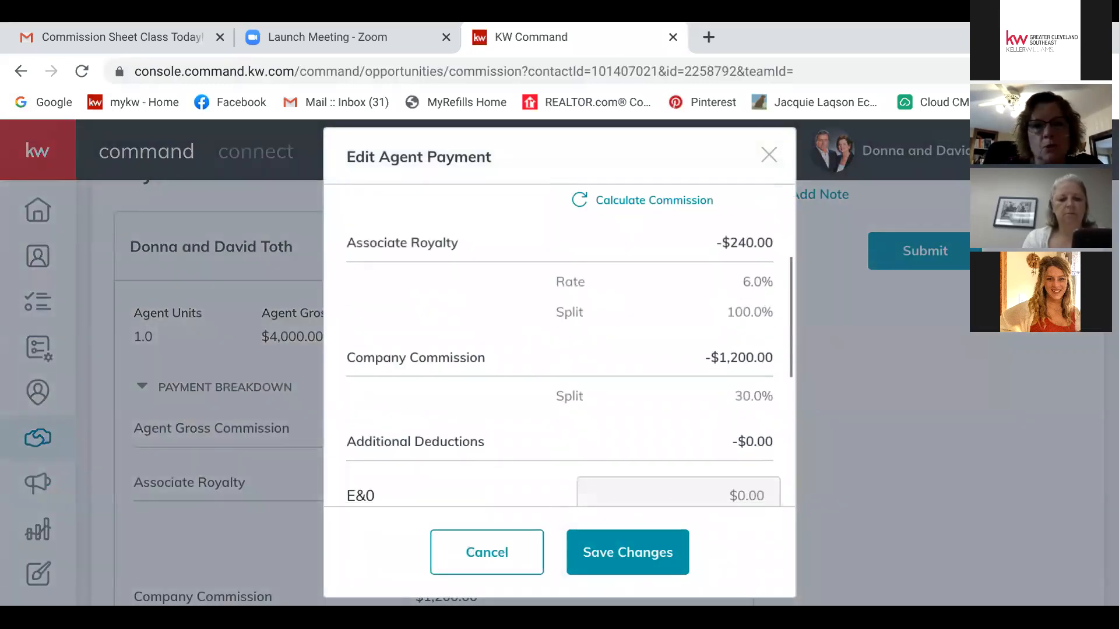
scroll(559, 350, down, 4)
click(758, 290)
text(20)
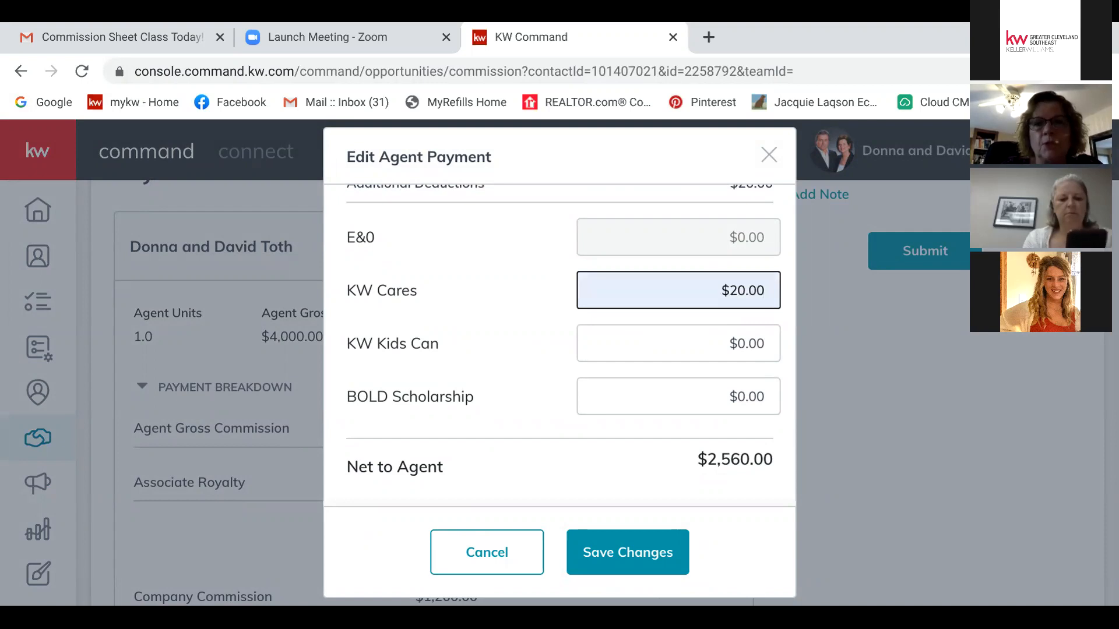
click(627, 553)
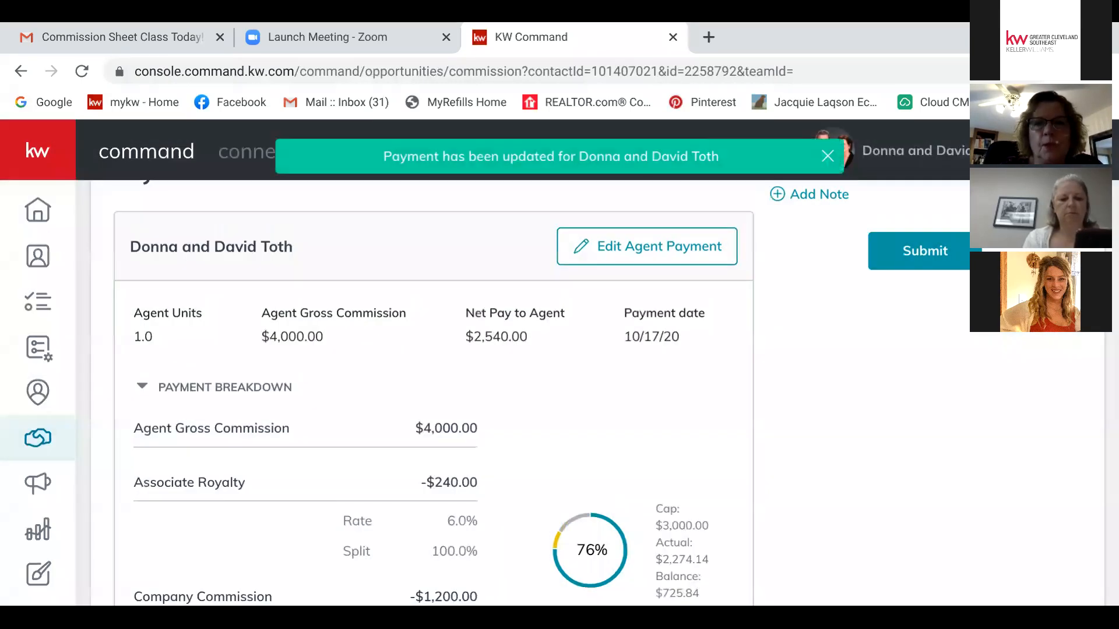
Step: Review the updated commission totals, then go to the listing's Offers tab
scroll(434, 390, down, 5)
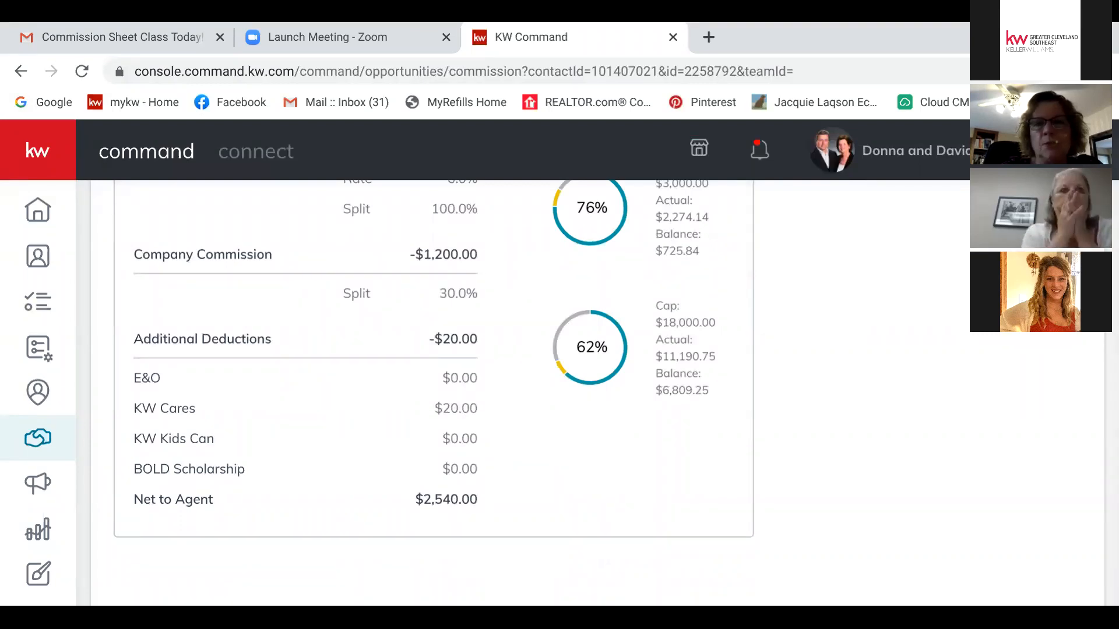
scroll(434, 390, up, 3)
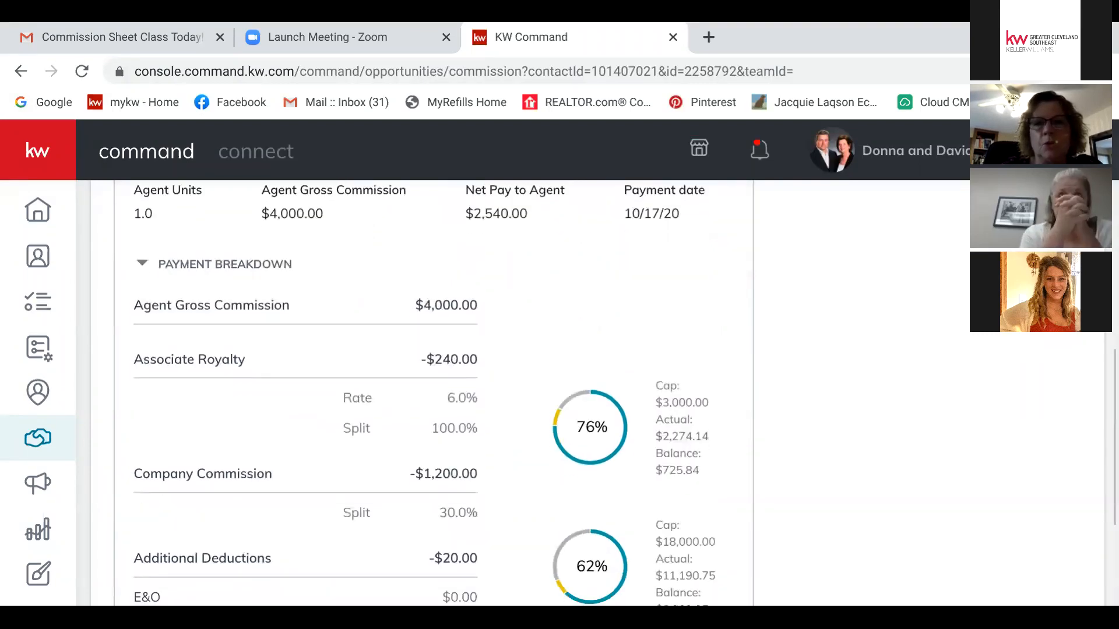
scroll(434, 391, down, 3)
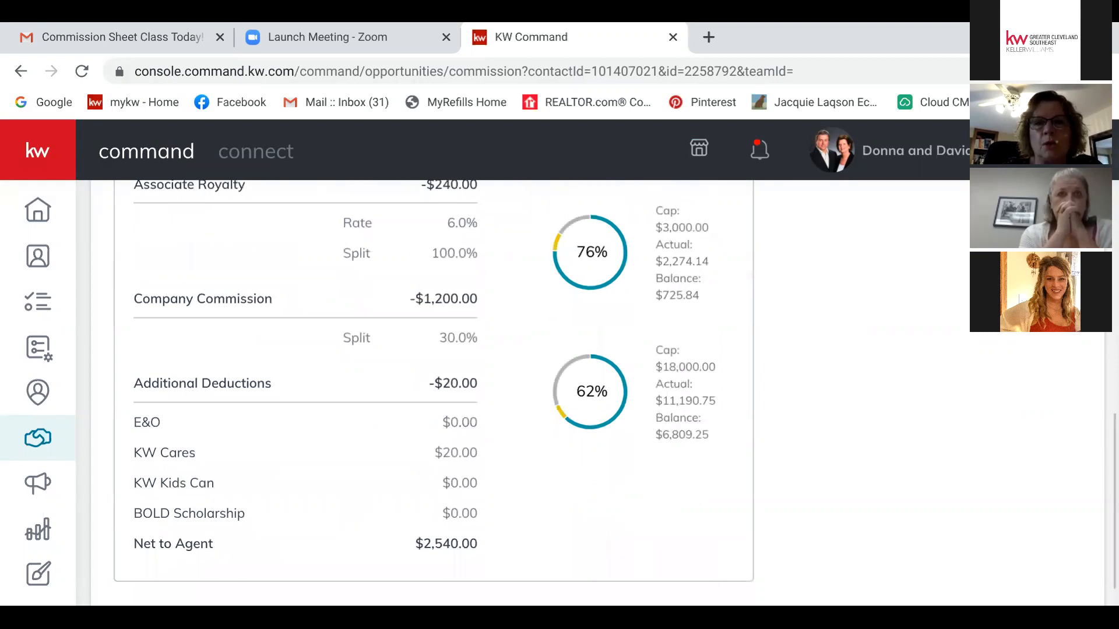
scroll(434, 390, up, 10)
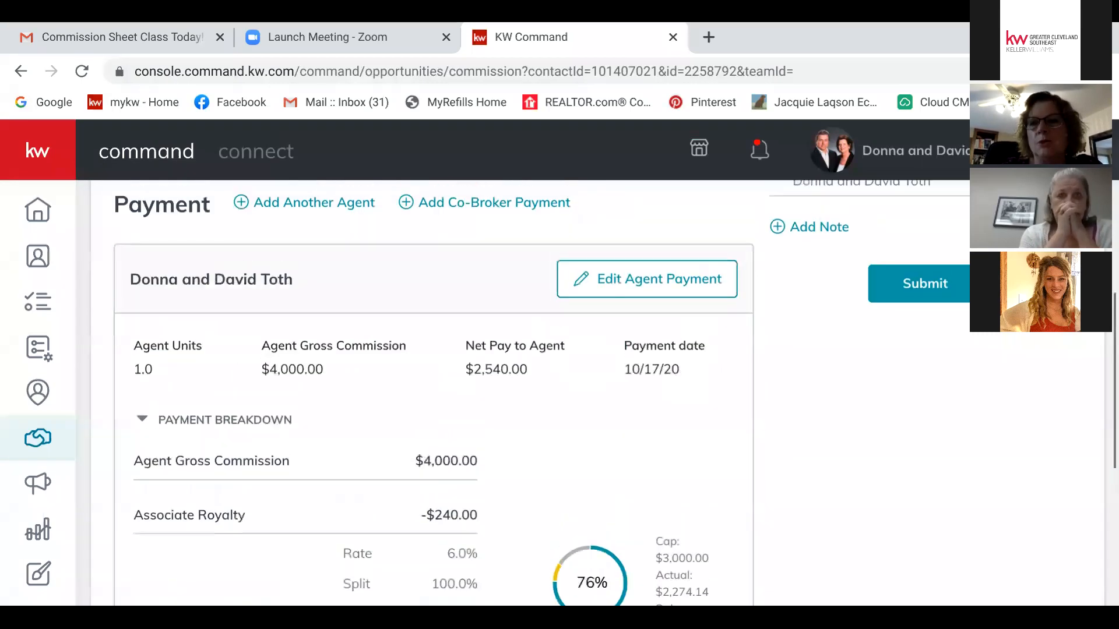
scroll(434, 390, up, 2)
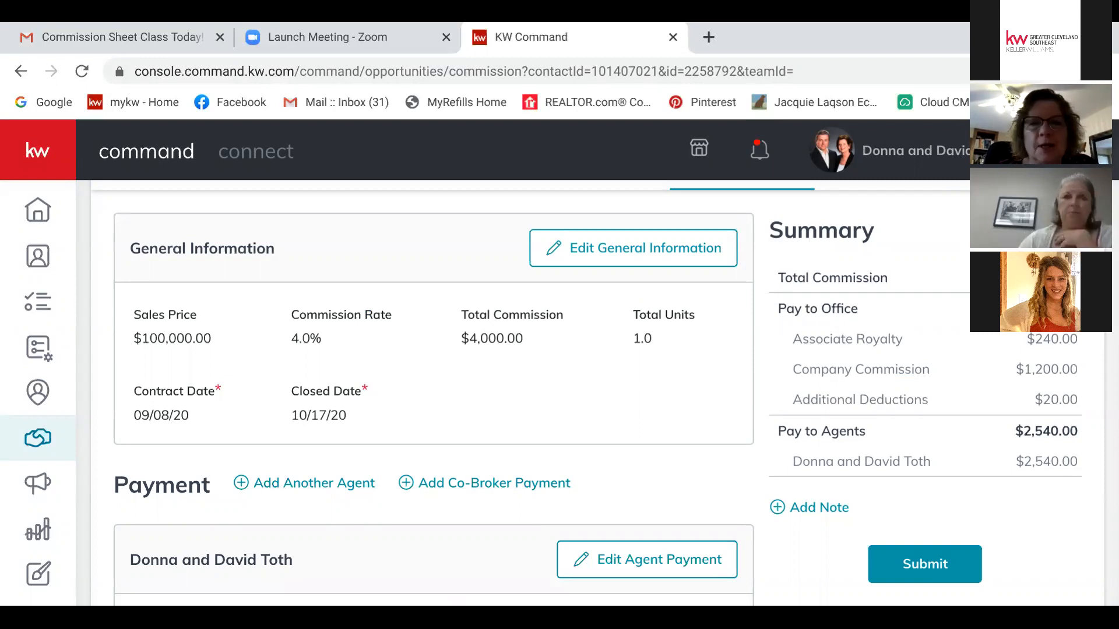
scroll(603, 394, down, 5)
scroll(434, 393, down, 5)
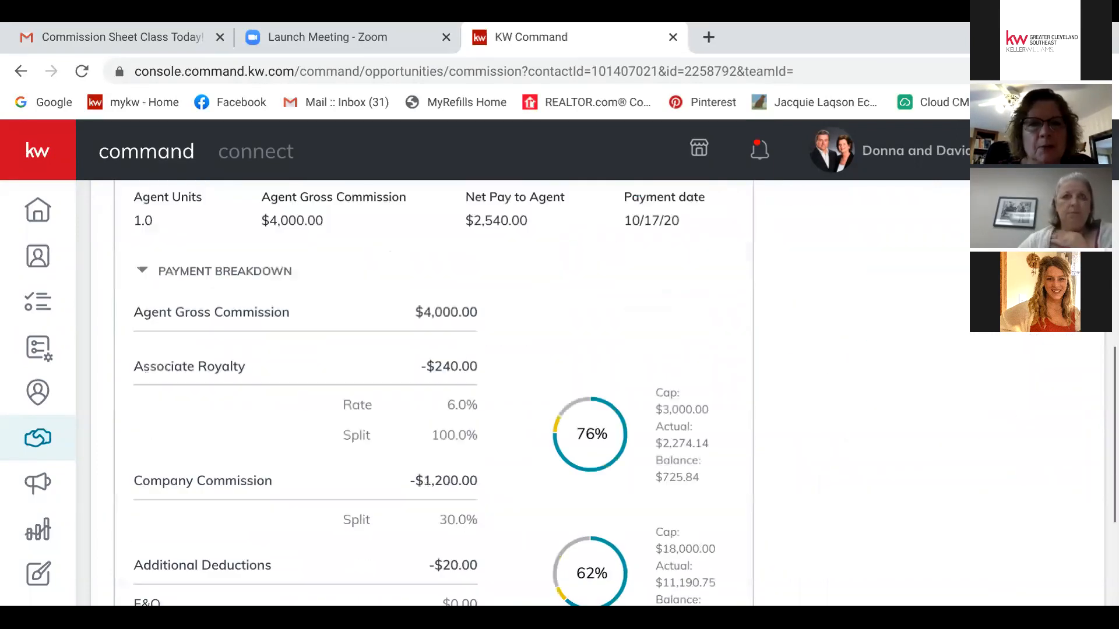
scroll(434, 393, down, 2)
scroll(434, 393, up, 8)
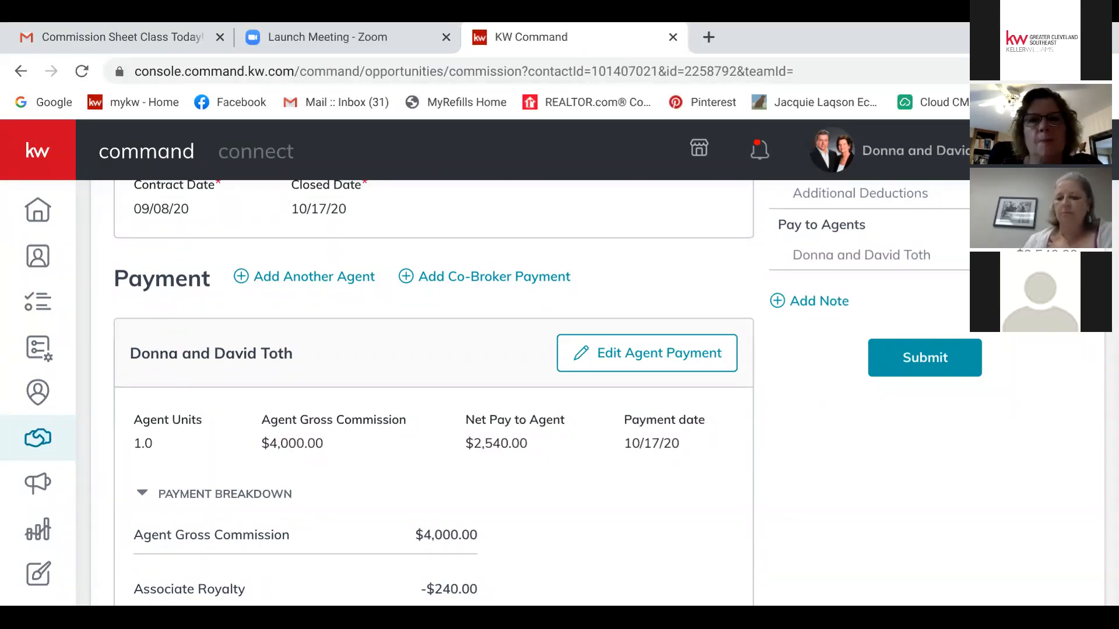
scroll(434, 390, up, 1)
scroll(434, 391, up, 3)
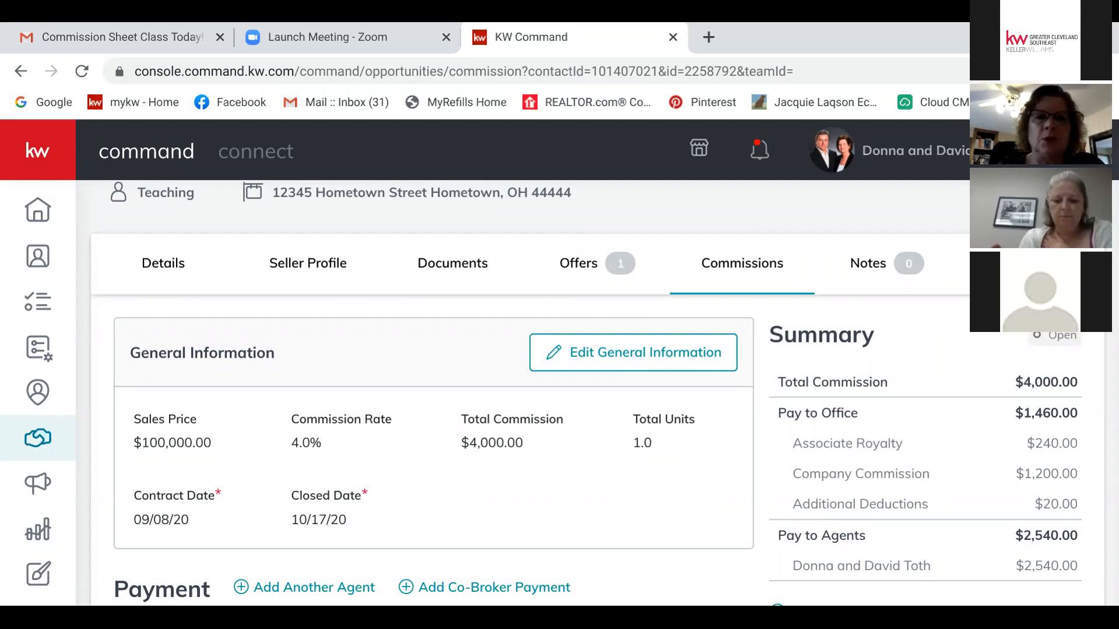
click(583, 263)
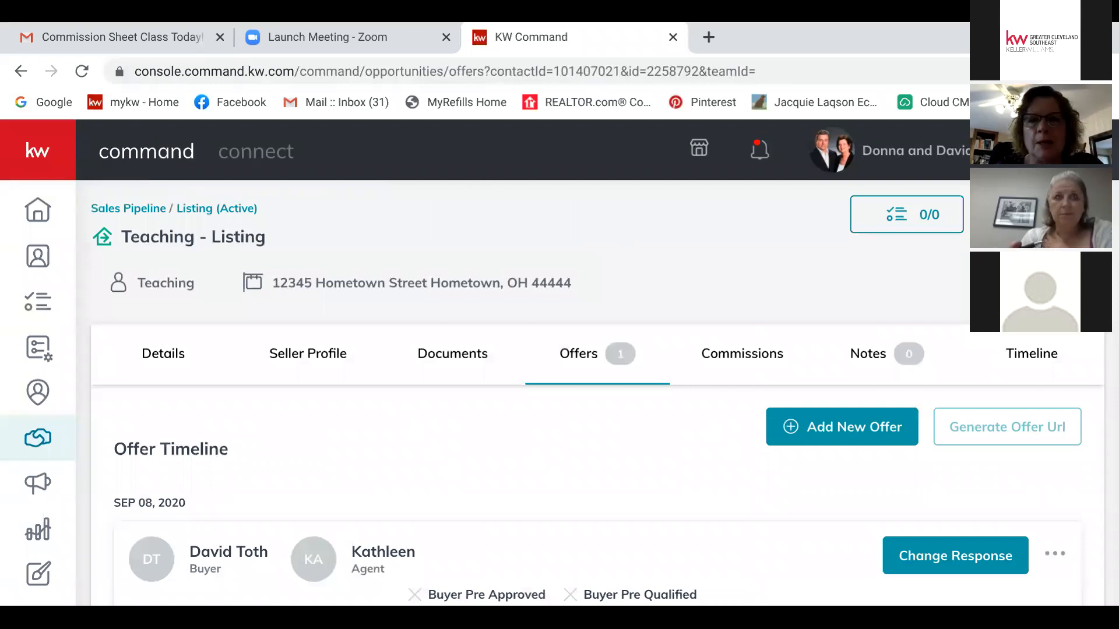
Step: Create a new offer version, replacing 'Initial' in its name with the agent's name
scroll(597, 408, down, 2)
click(841, 321)
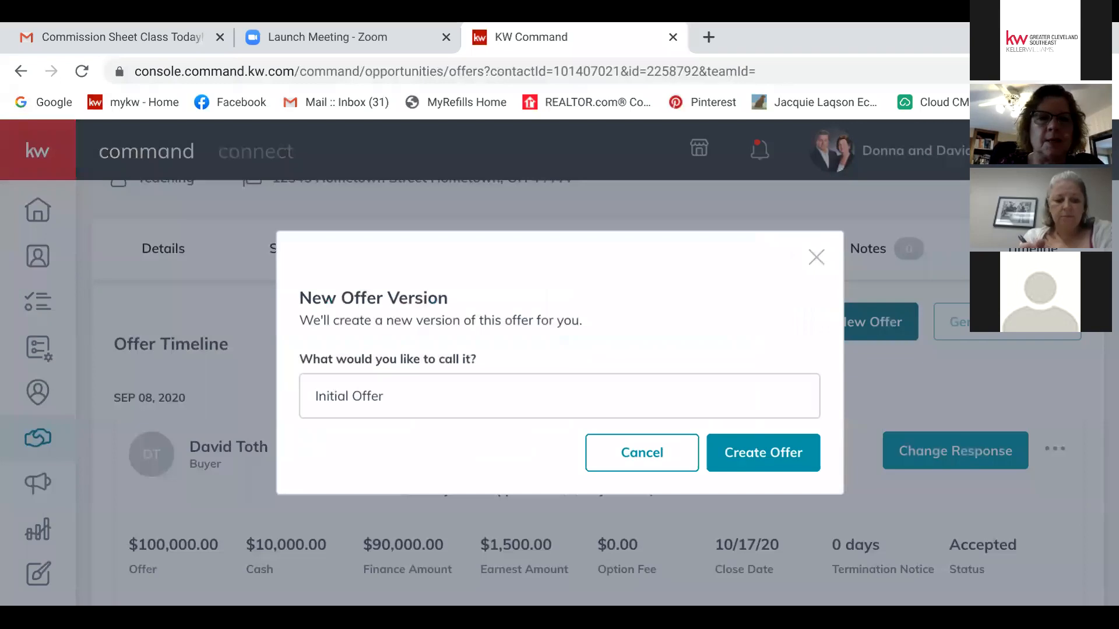
click(345, 396)
key(BackSpace)
key(BackSpace)
key(BackSpace)
key(BackSpace)
key(BackSpace)
key(BackSpace)
key(BackSpace)
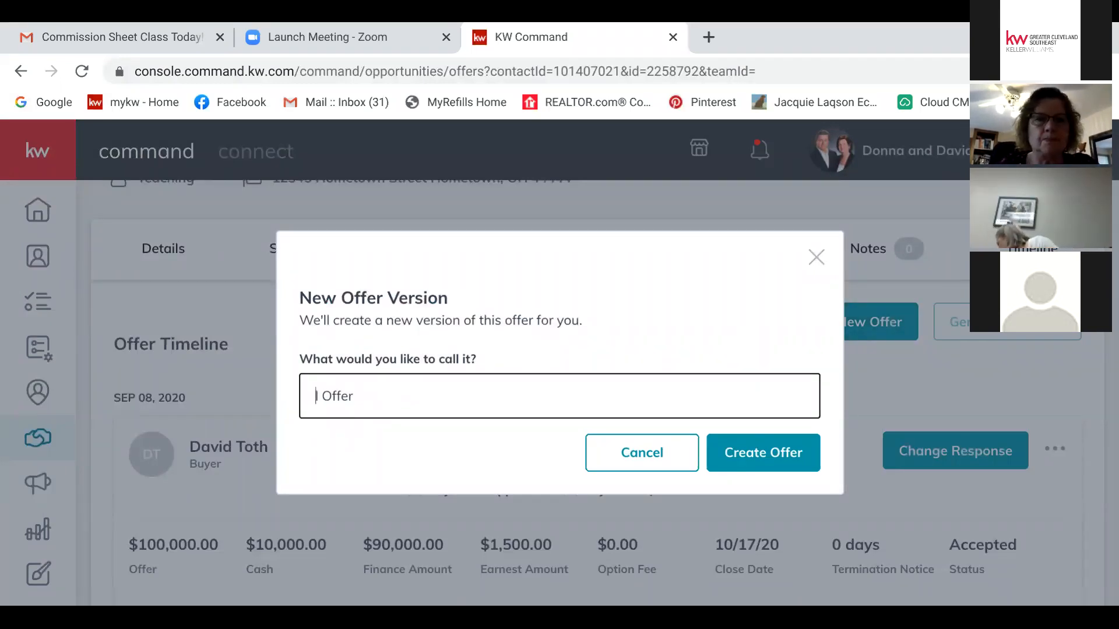
click(317, 396)
key(BackSpace)
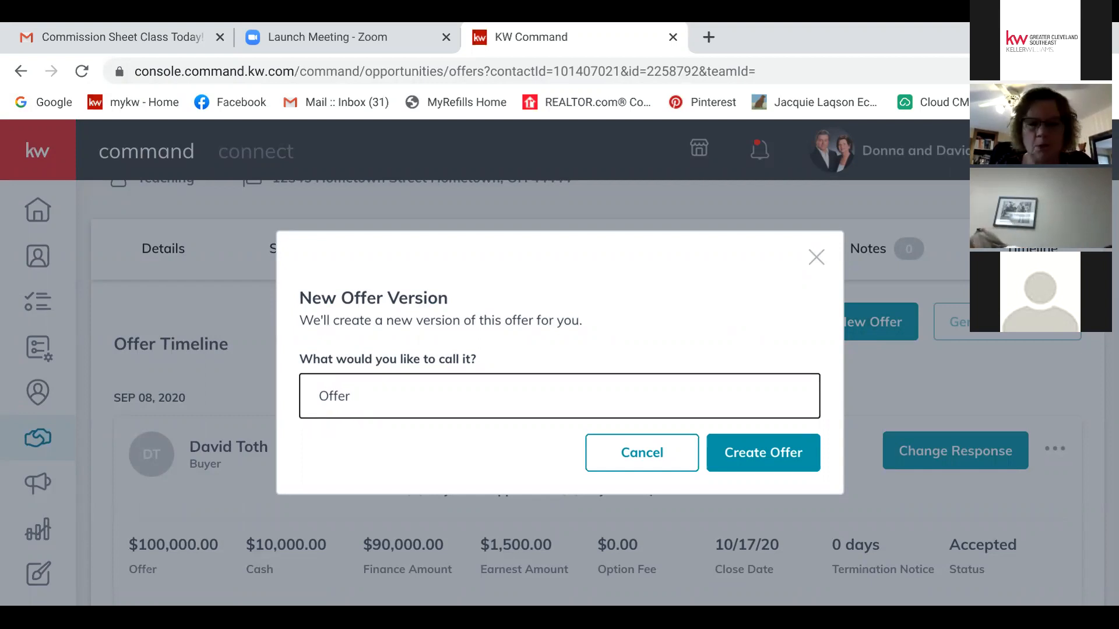
text(Karen)
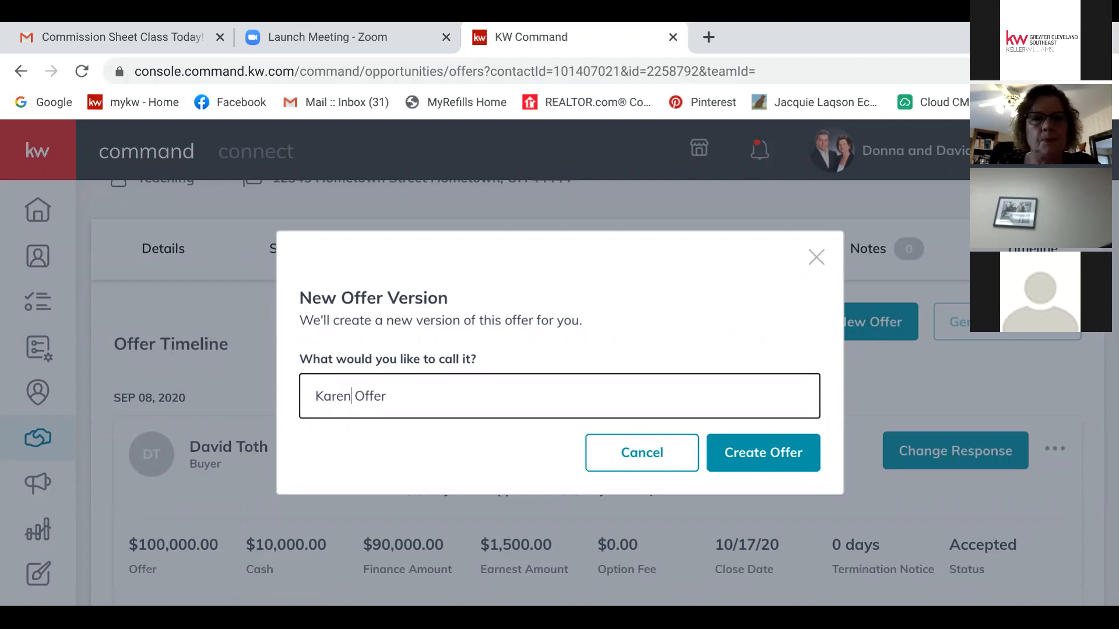
click(763, 453)
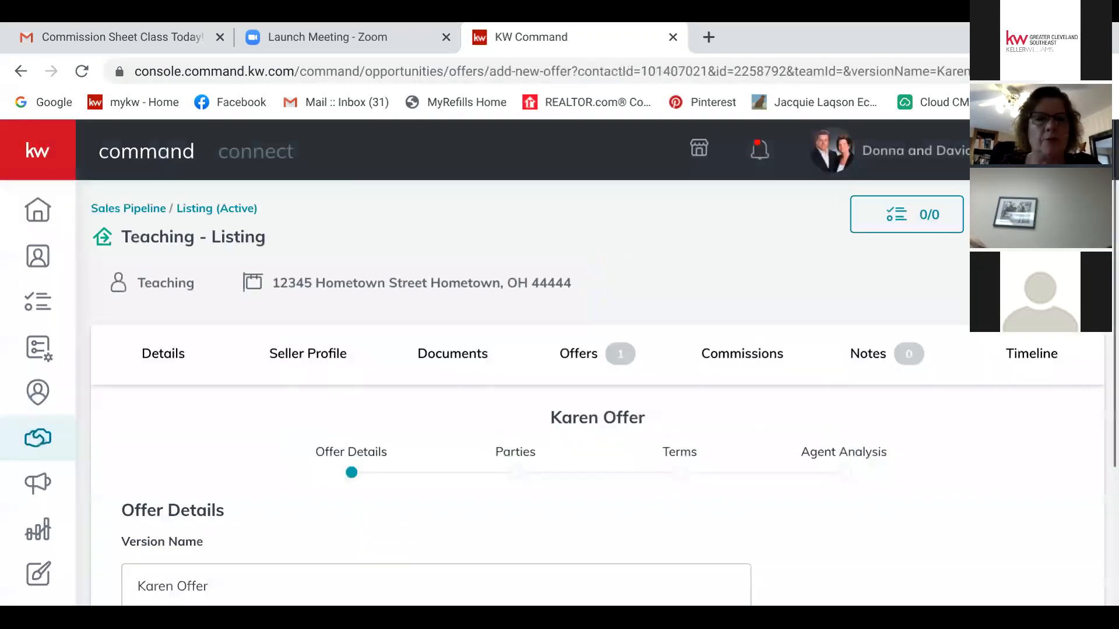
Step: Set the new version's close date to November 6, 2020
scroll(597, 394, down, 3)
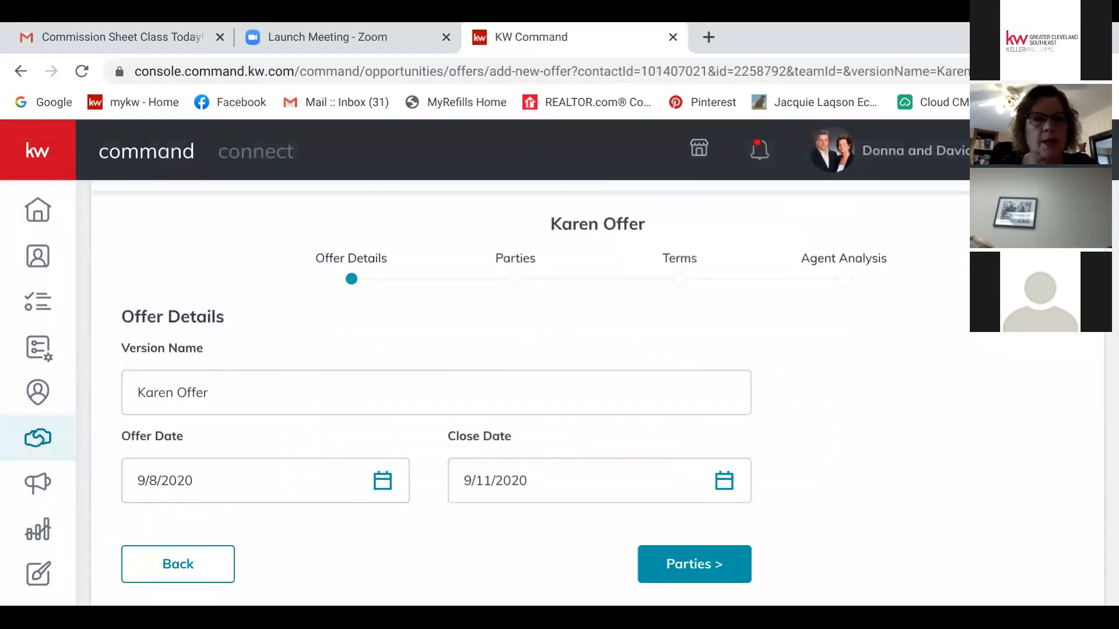
click(725, 480)
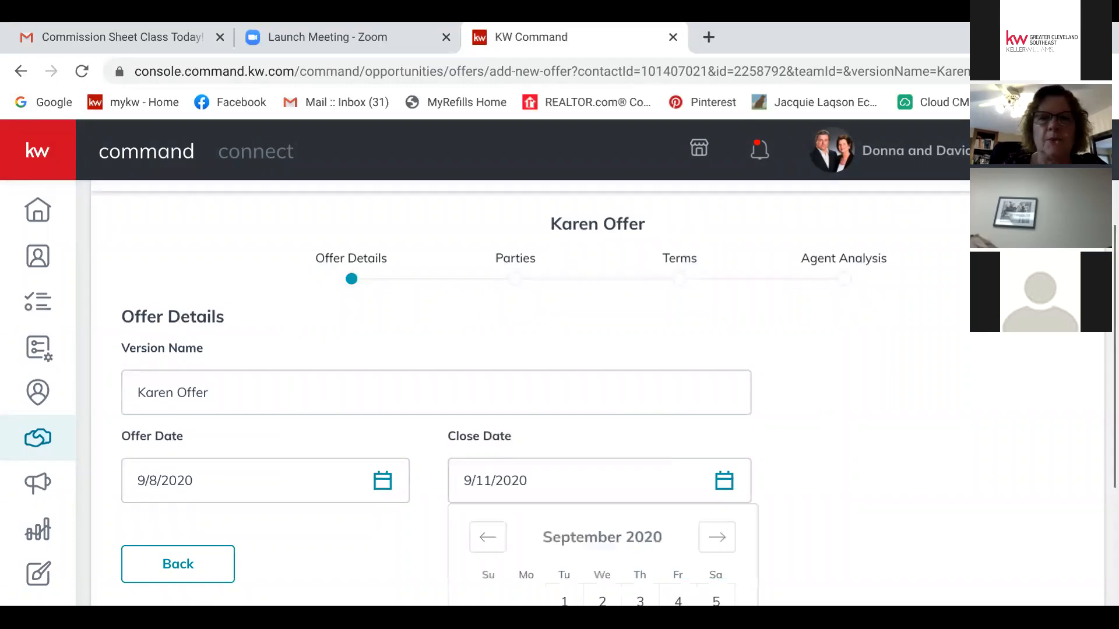
scroll(597, 393, down, 4)
click(677, 423)
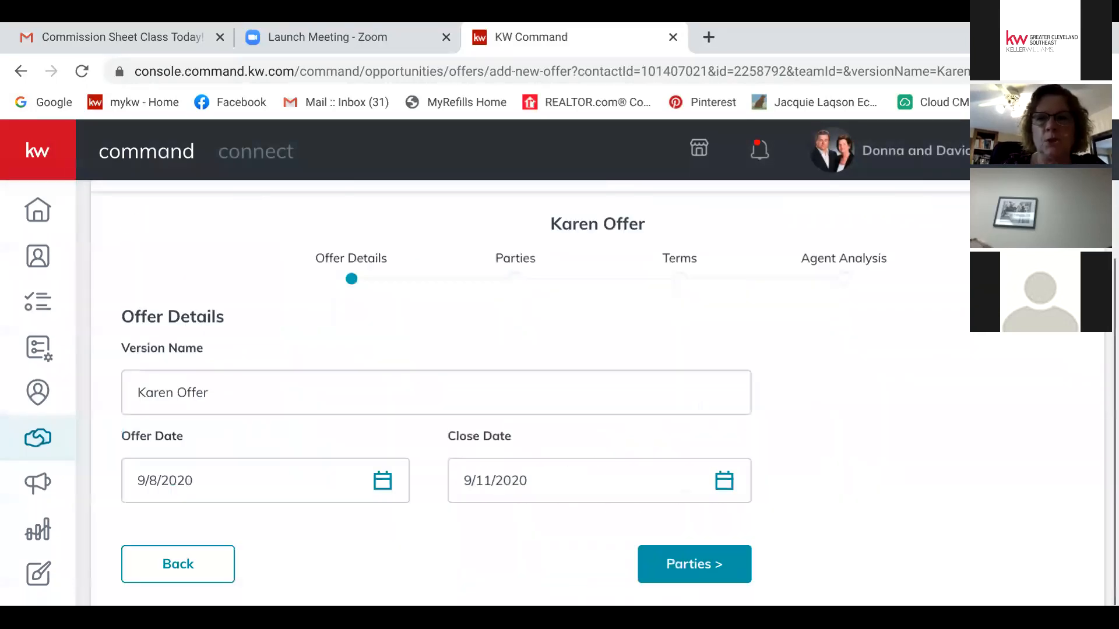
click(724, 481)
scroll(677, 423, down, 4)
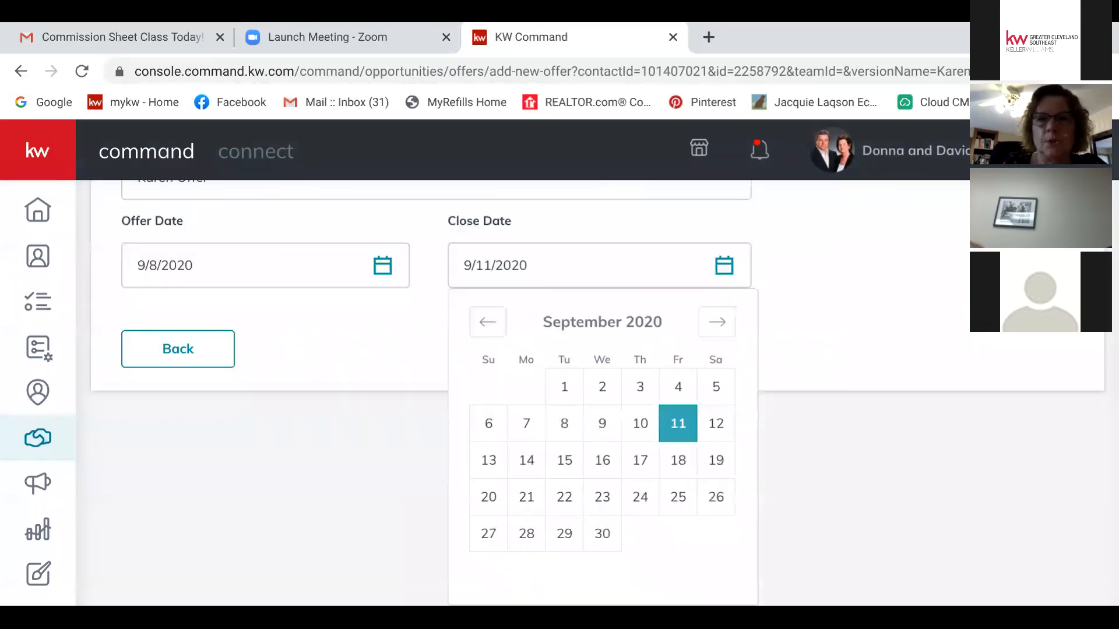
click(717, 321)
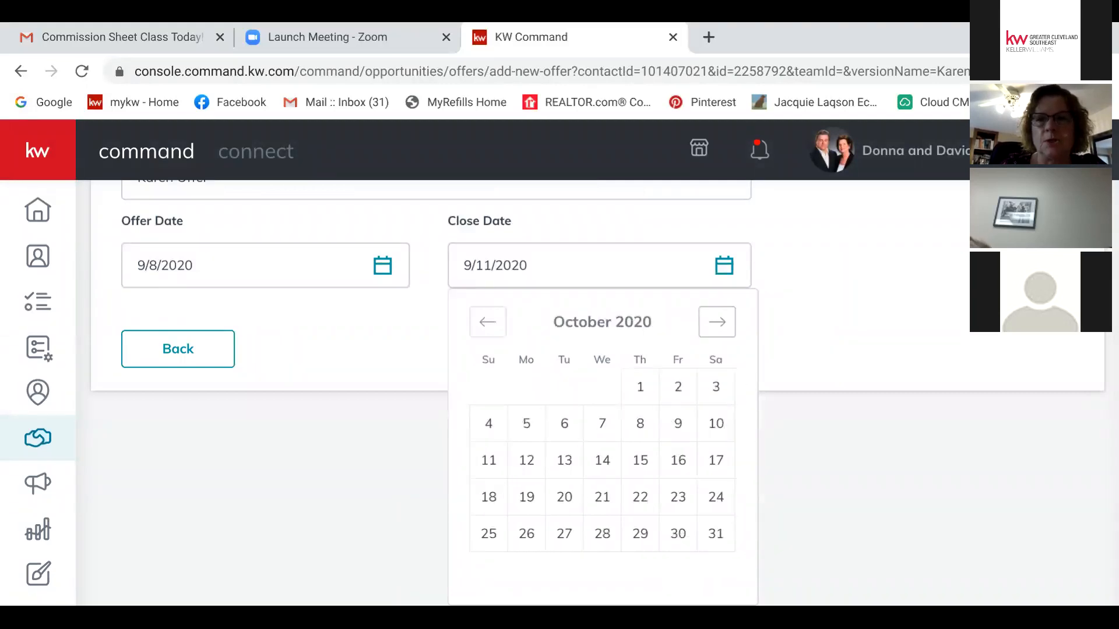
click(717, 321)
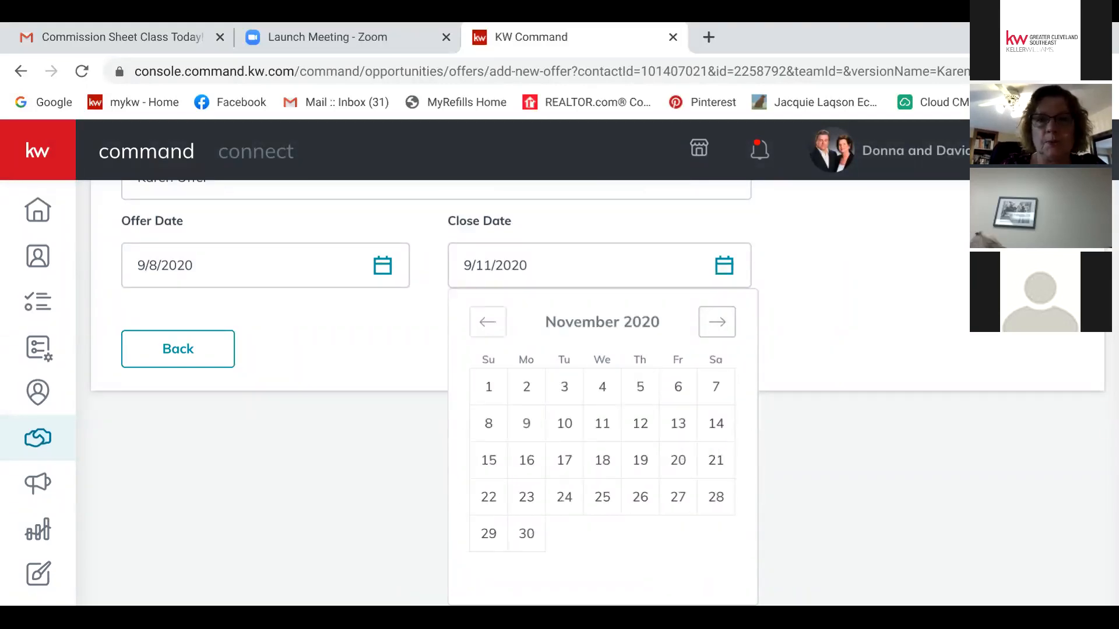
click(678, 387)
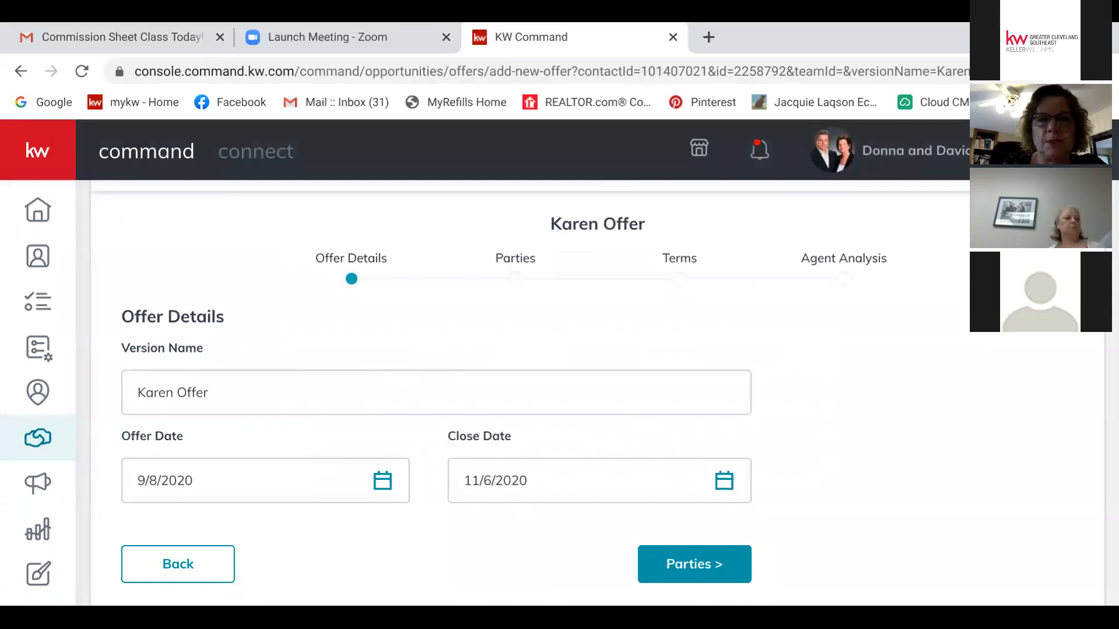
Step: Enter the buyer's agent name and the buyer's name in the Parties step
click(694, 564)
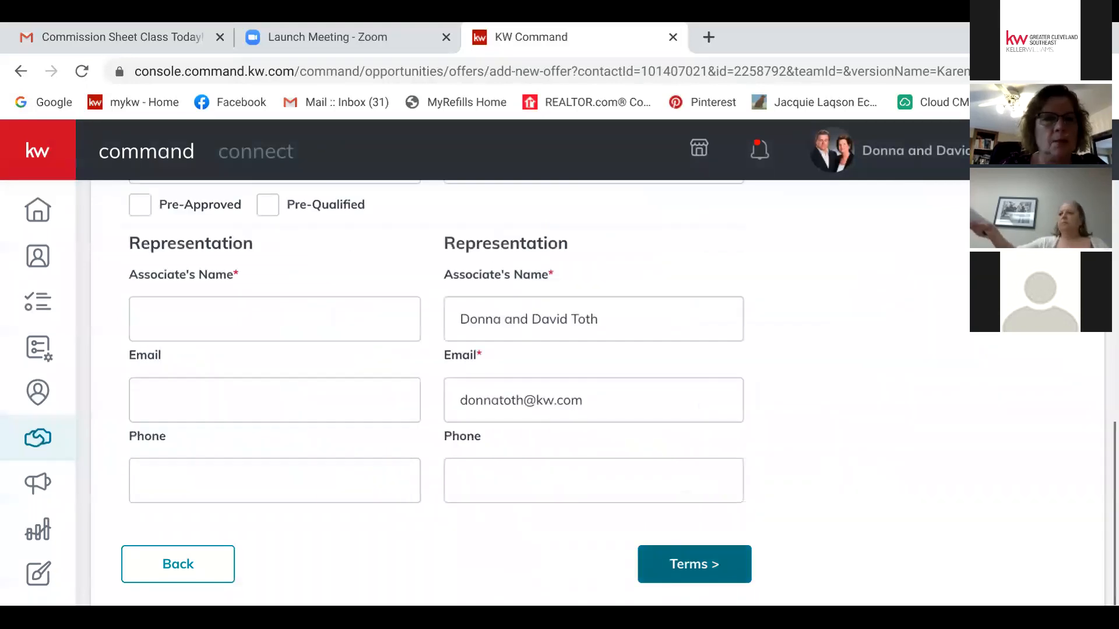
click(274, 319)
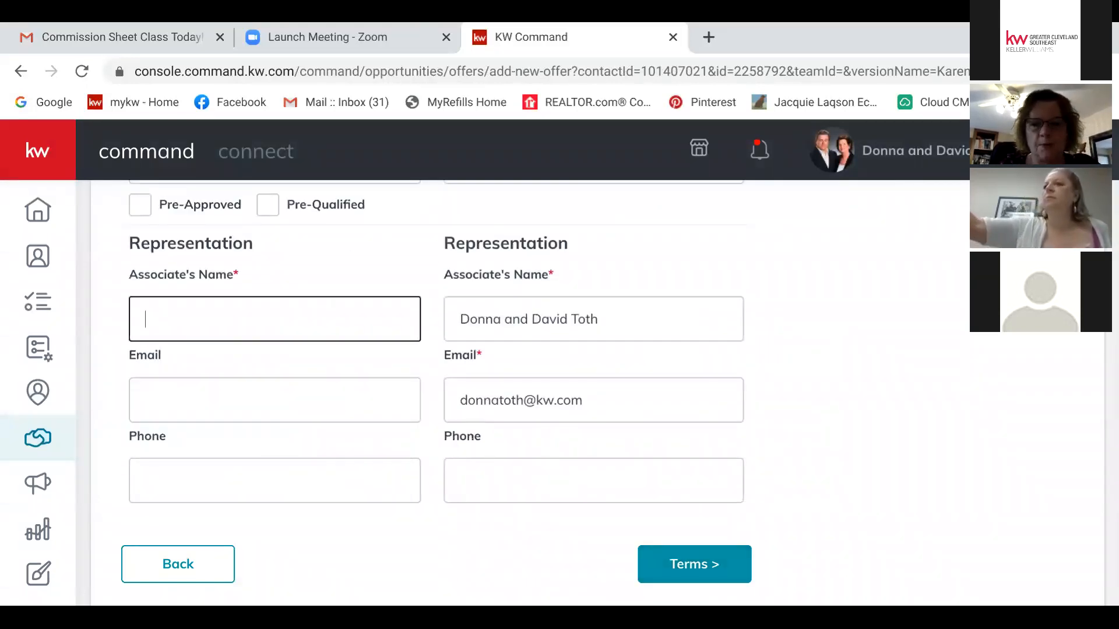
text(Karen)
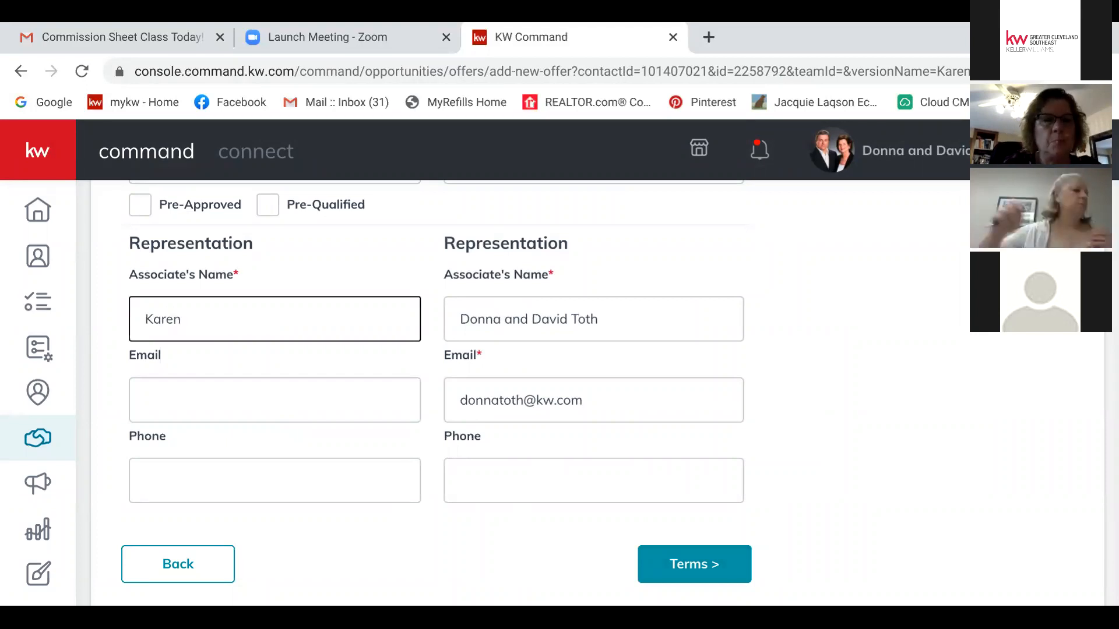
scroll(560, 393, up, 8)
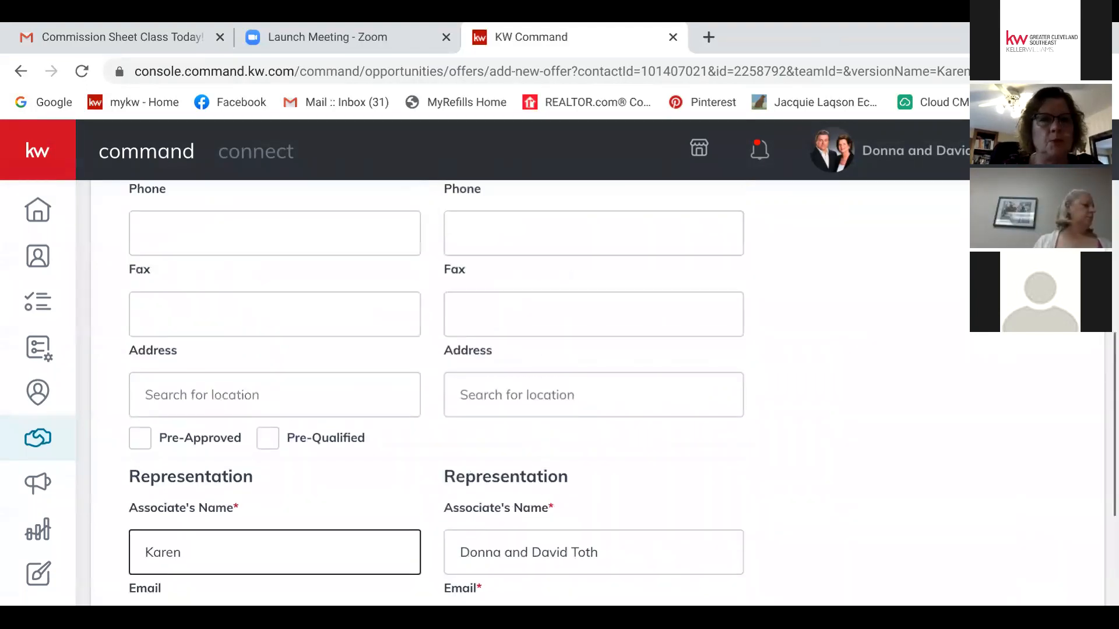
scroll(559, 394, up, 2)
click(274, 409)
text(Sam)
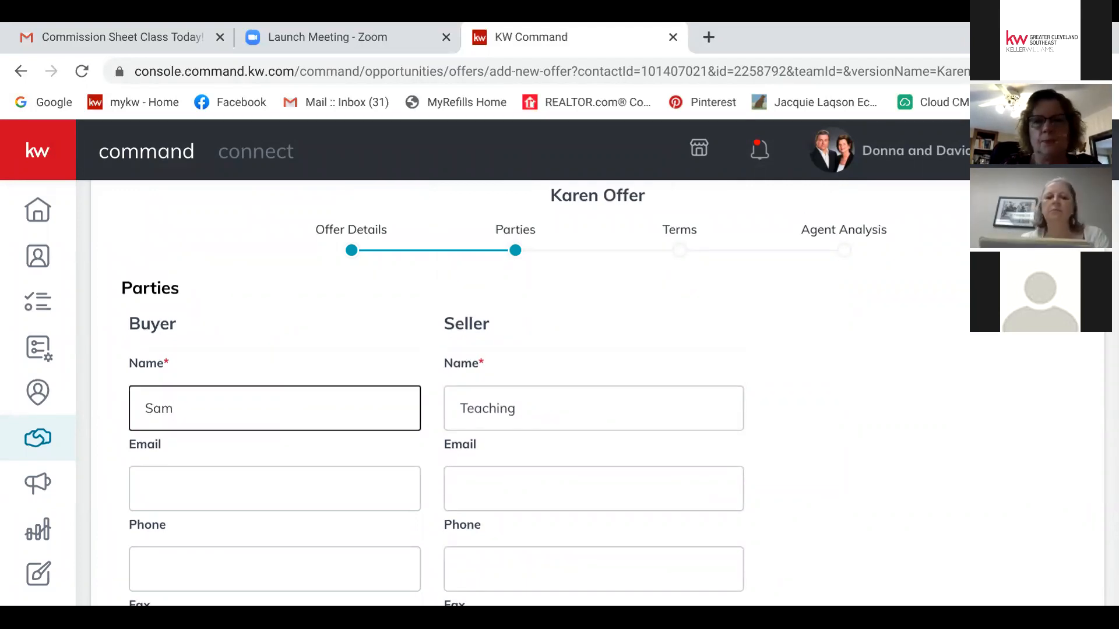
scroll(560, 394, down, 8)
scroll(559, 393, down, 2)
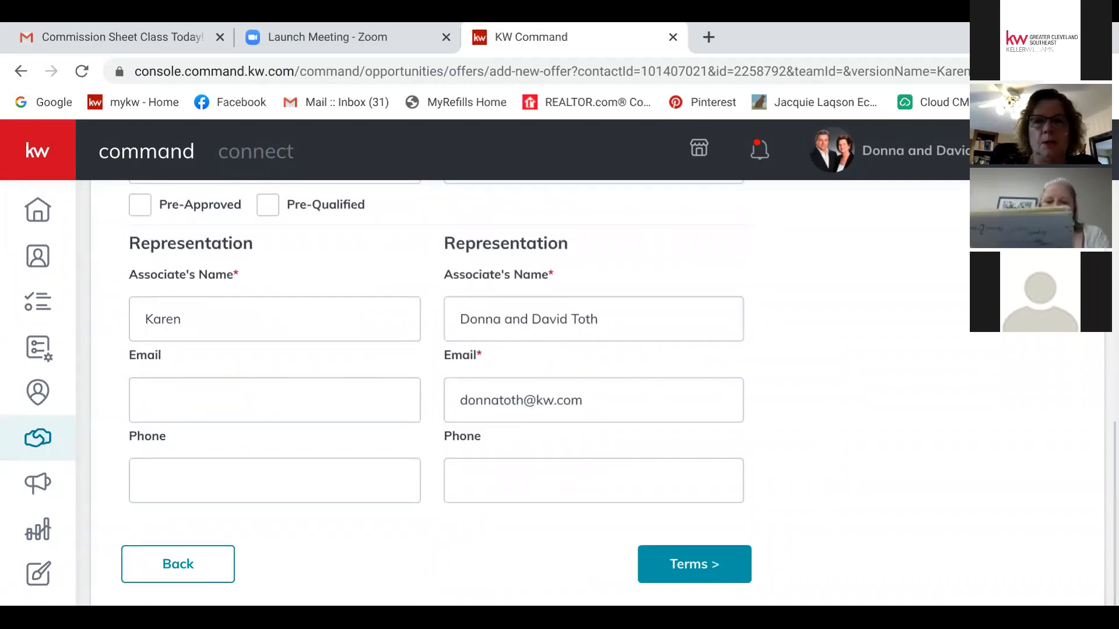
Step: Enter $4,000 cash, $100,000 finance amount and $1,000 earnest money in the terms
click(694, 564)
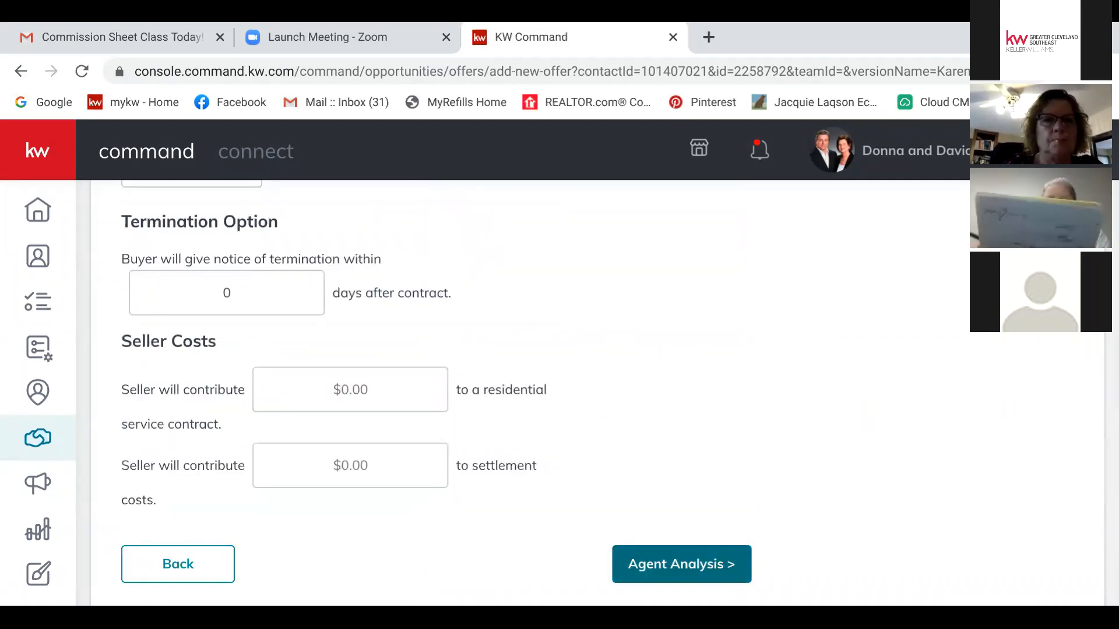
scroll(559, 393, up, 6)
scroll(559, 394, up, 3)
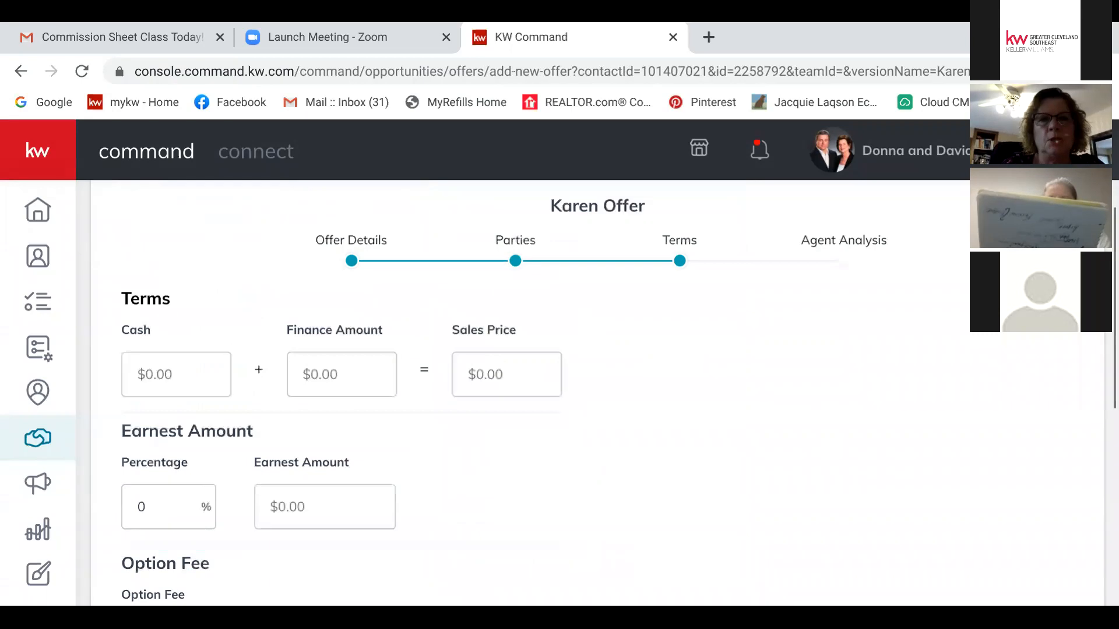
click(176, 374)
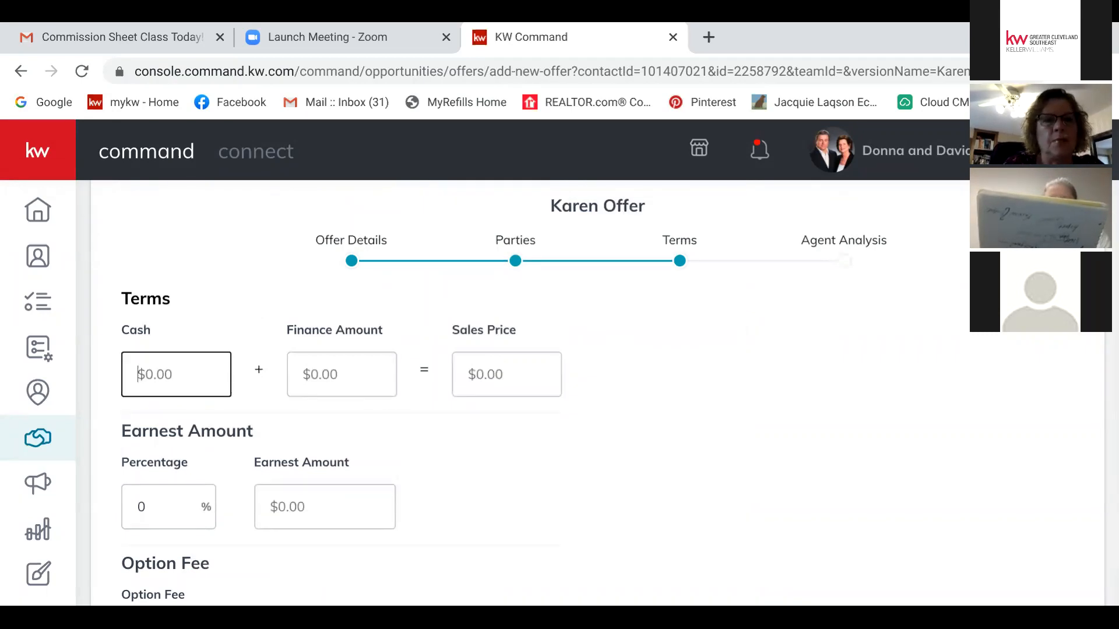
text(4)
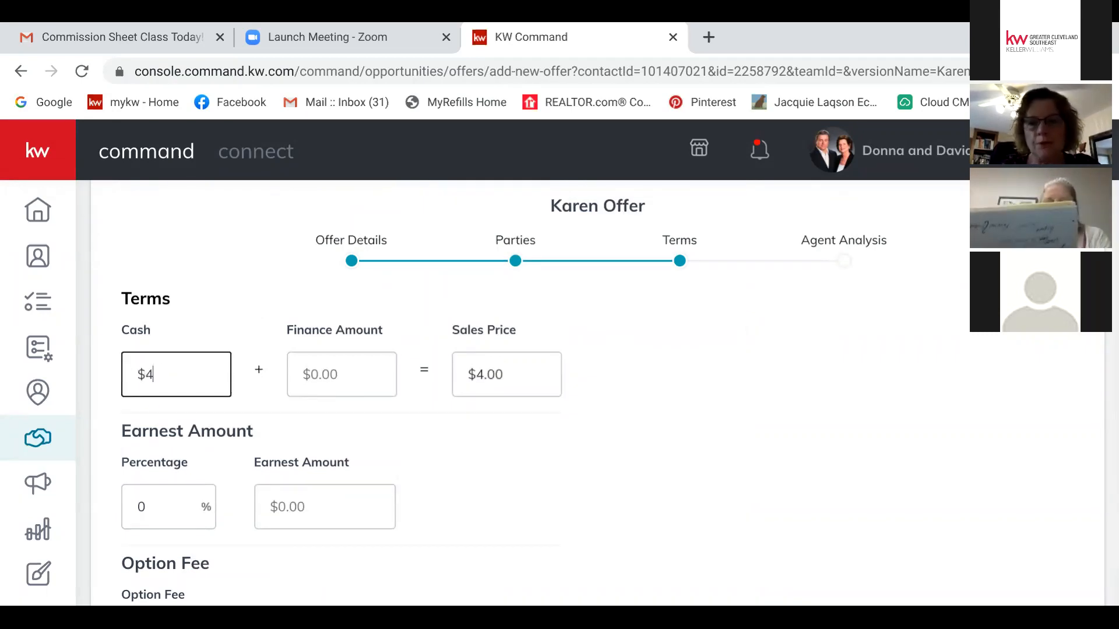
text(,000)
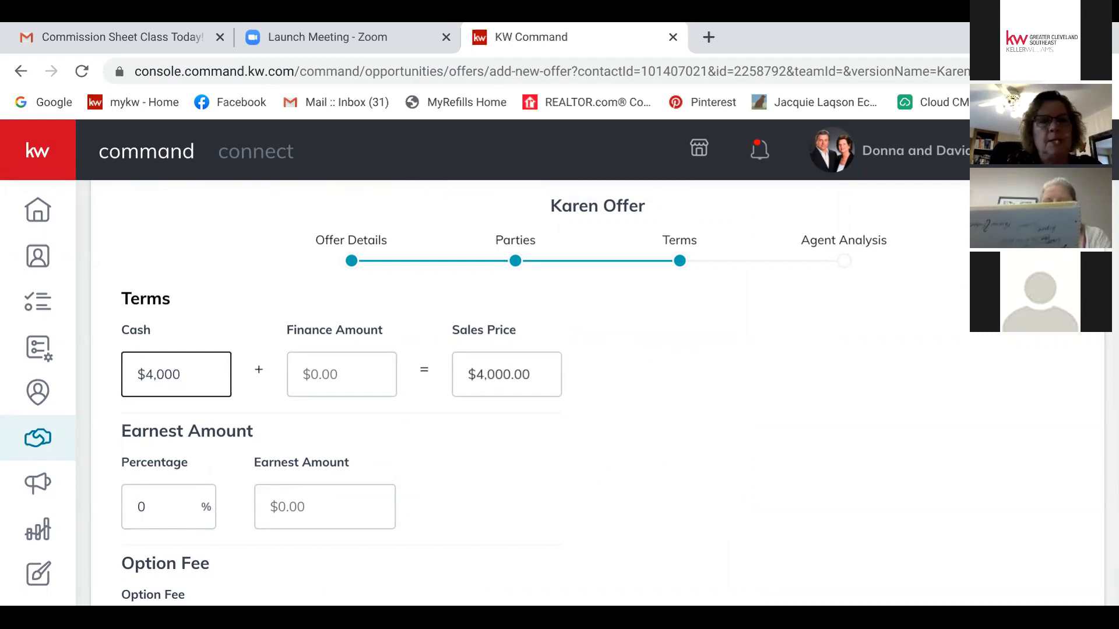
click(341, 374)
text(100,000)
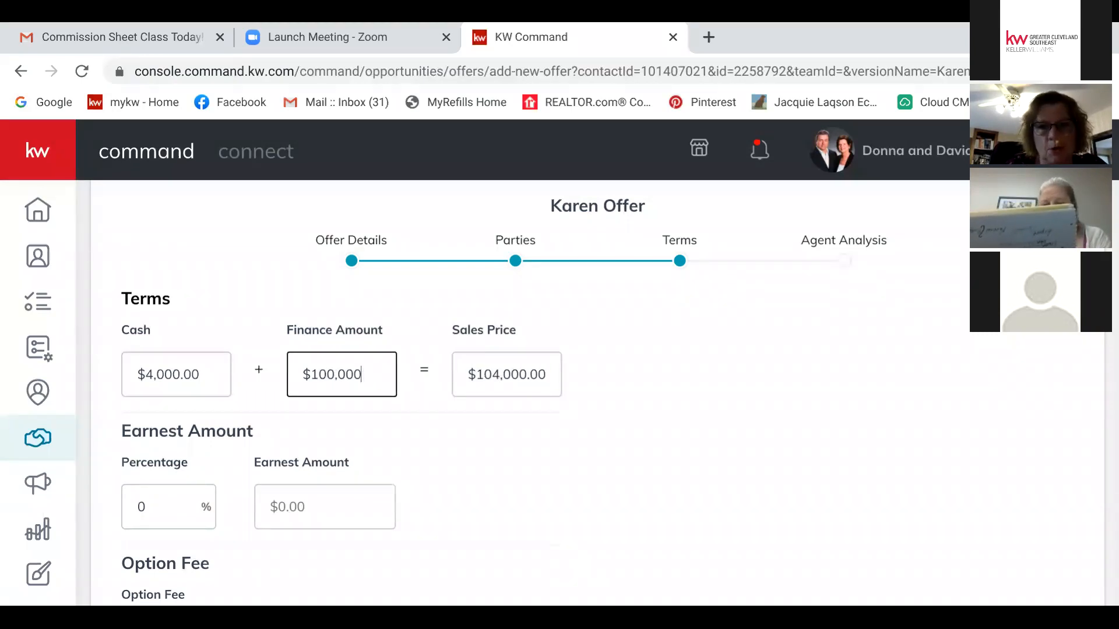
scroll(341, 374, down, 2)
click(325, 371)
text(1,000)
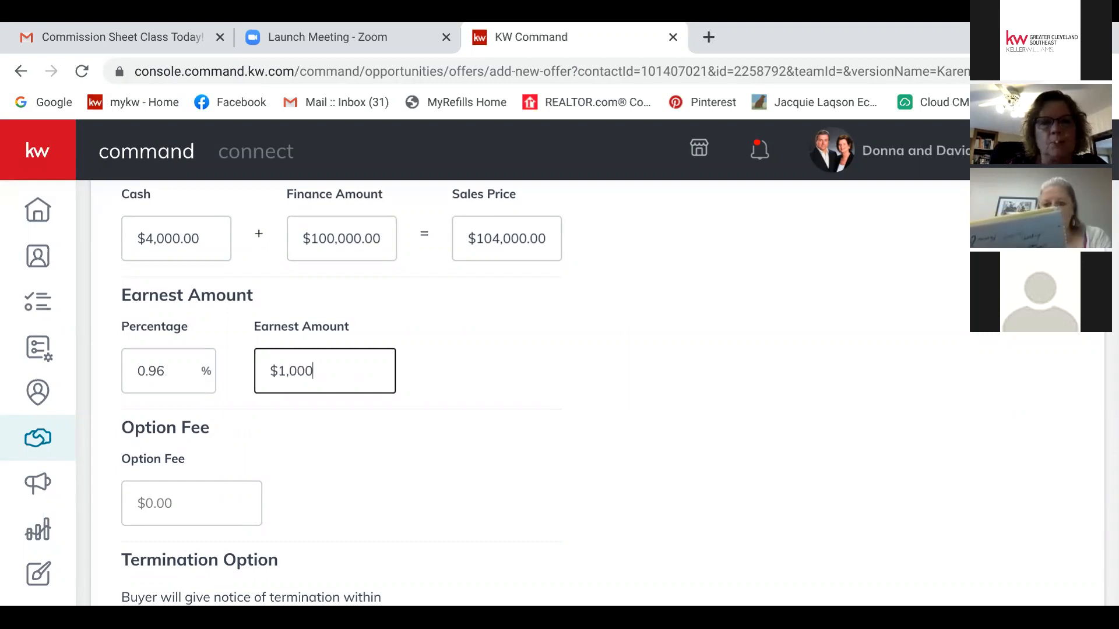
scroll(524, 390, down, 5)
scroll(525, 390, down, 1)
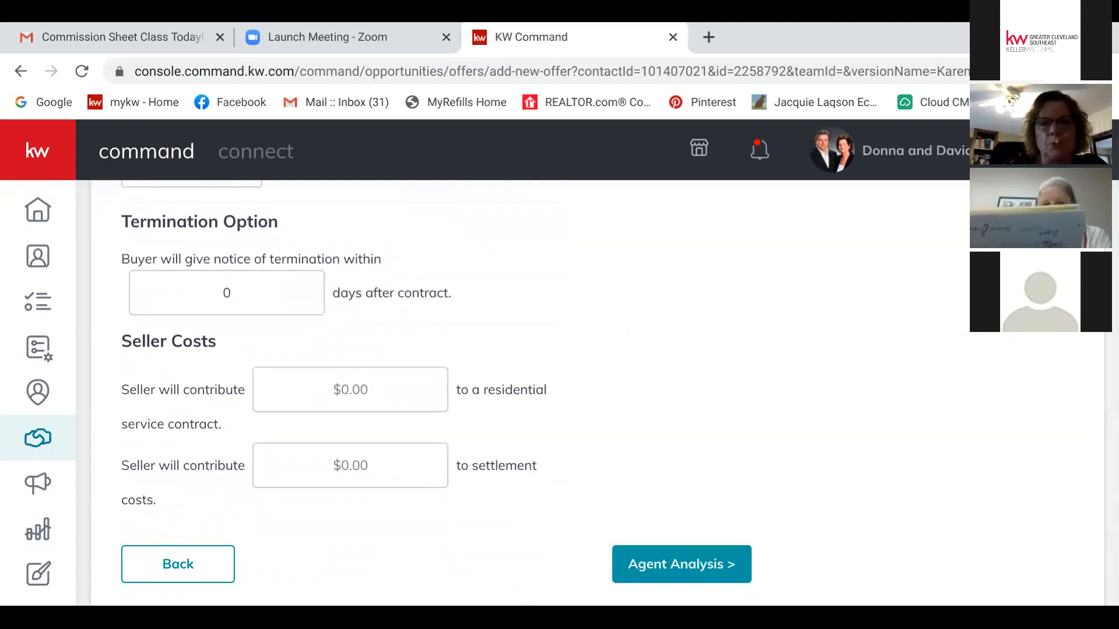
click(681, 564)
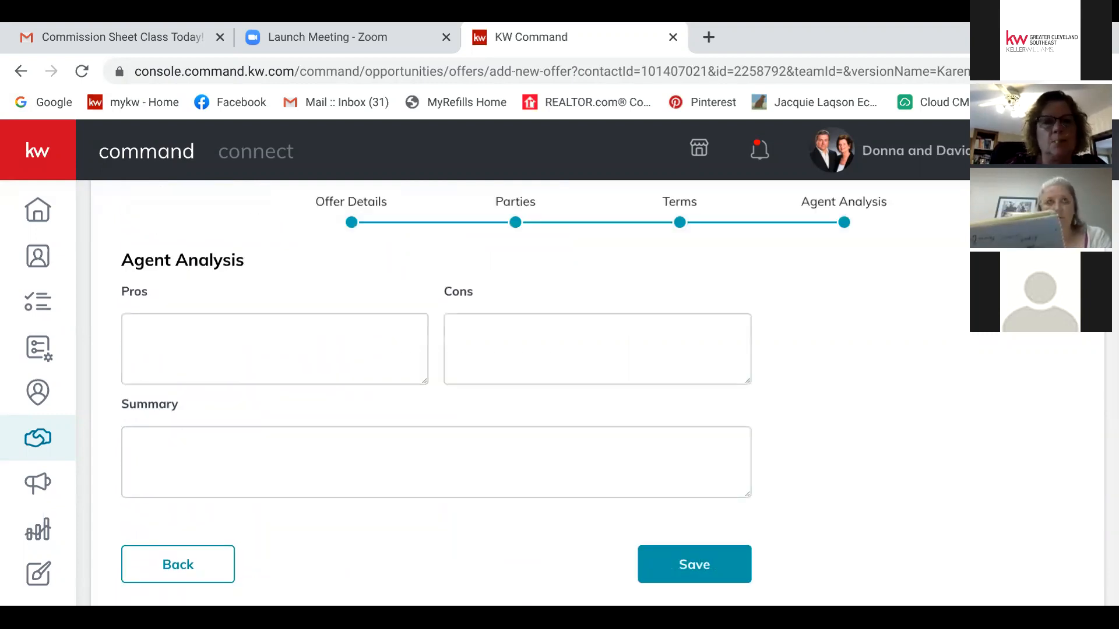
Step: Add pro 'longer close' and con 'not cash financed', then save the offer
click(275, 349)
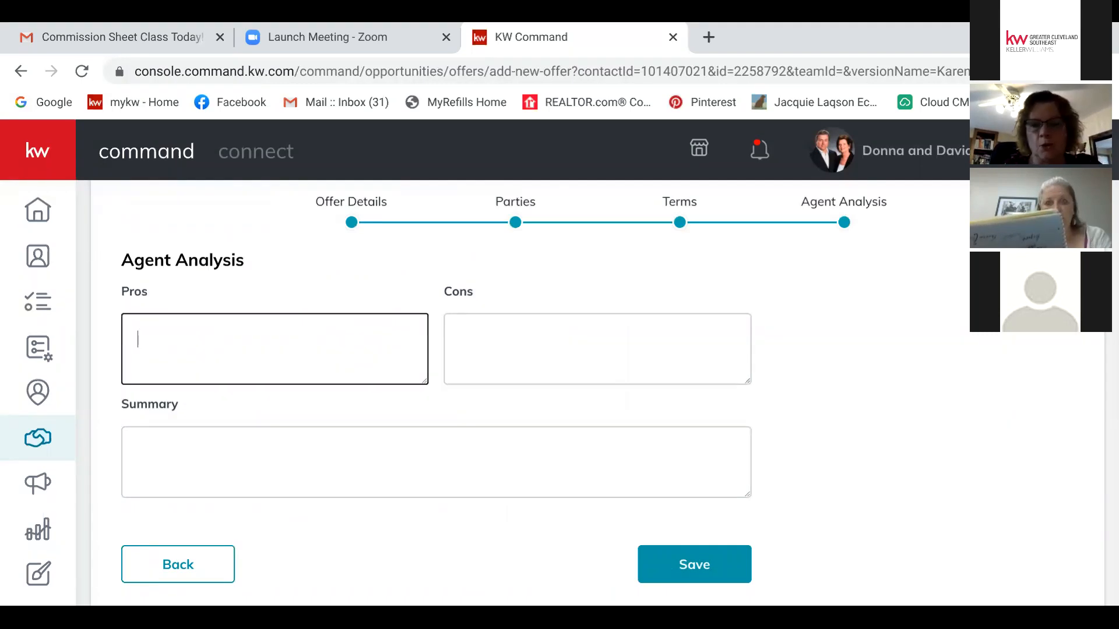
text(longer close)
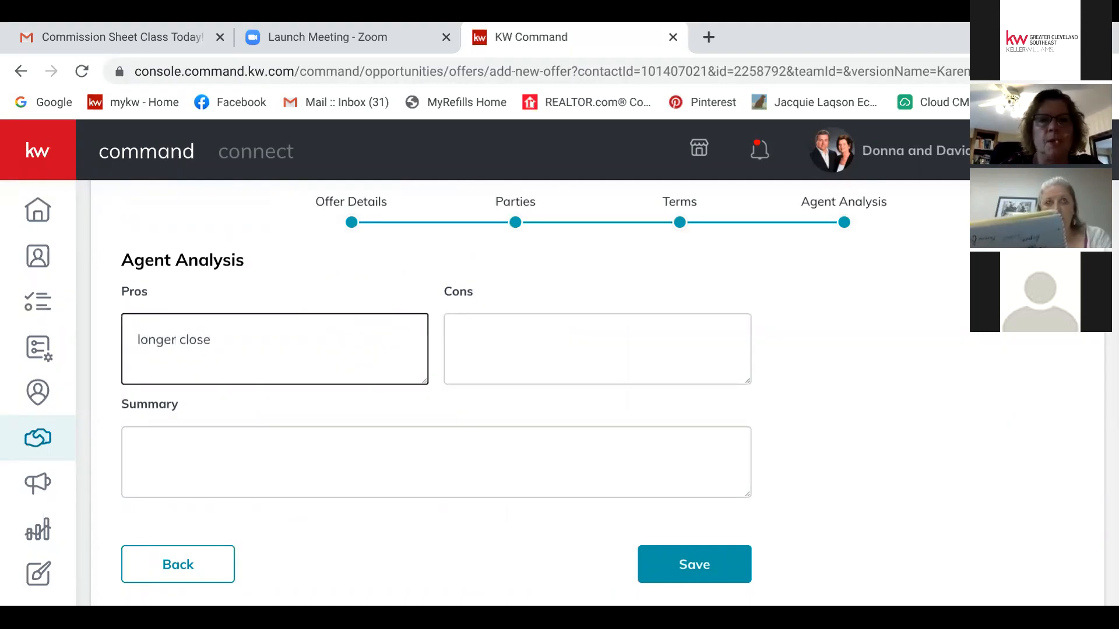
click(460, 340)
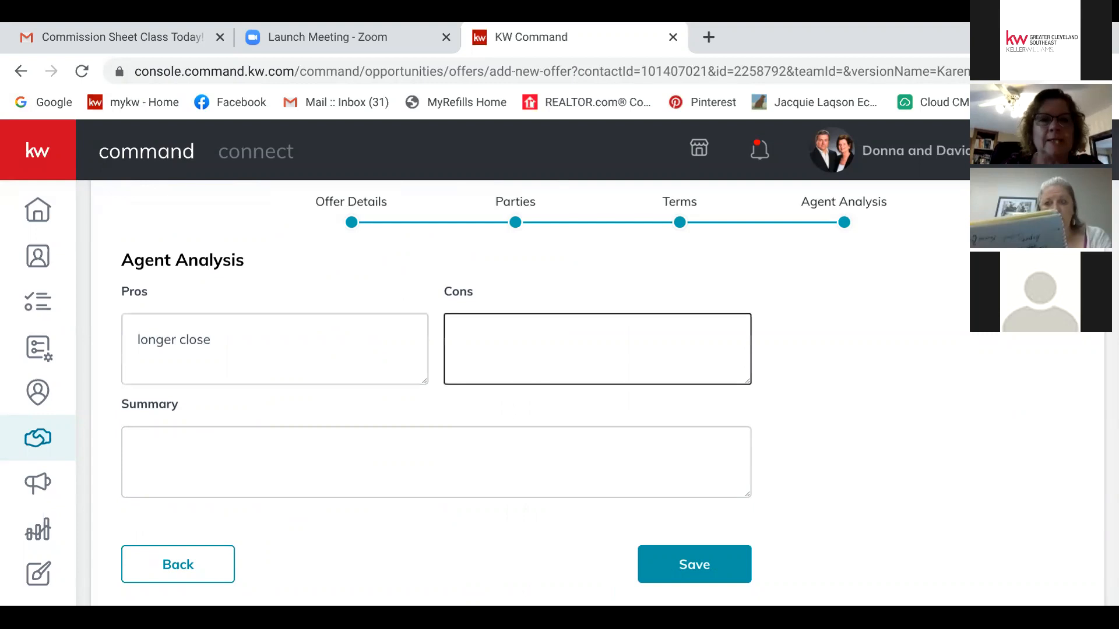
text(not cash financed)
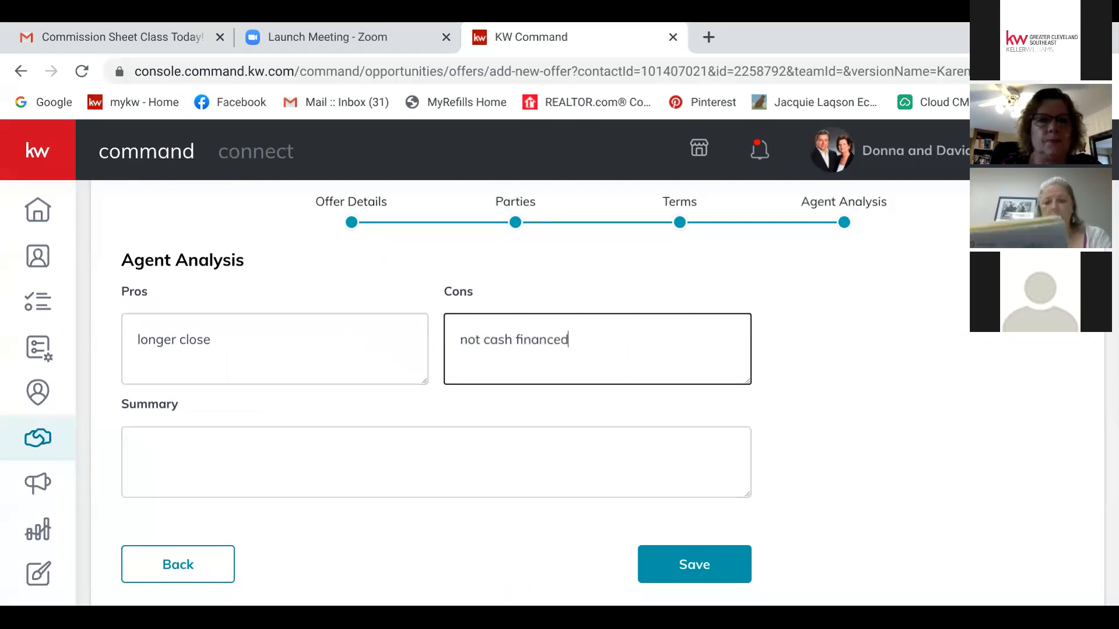
click(693, 564)
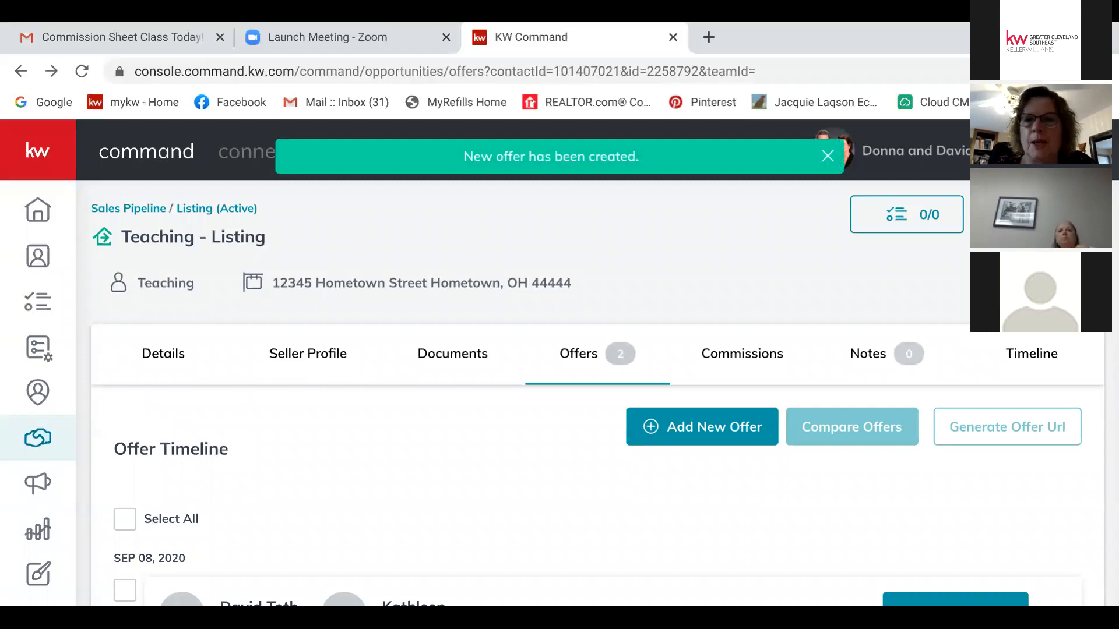
Step: Clear the accepted $100,000 offer's response so it returns to Reviewing
scroll(583, 379, down, 3)
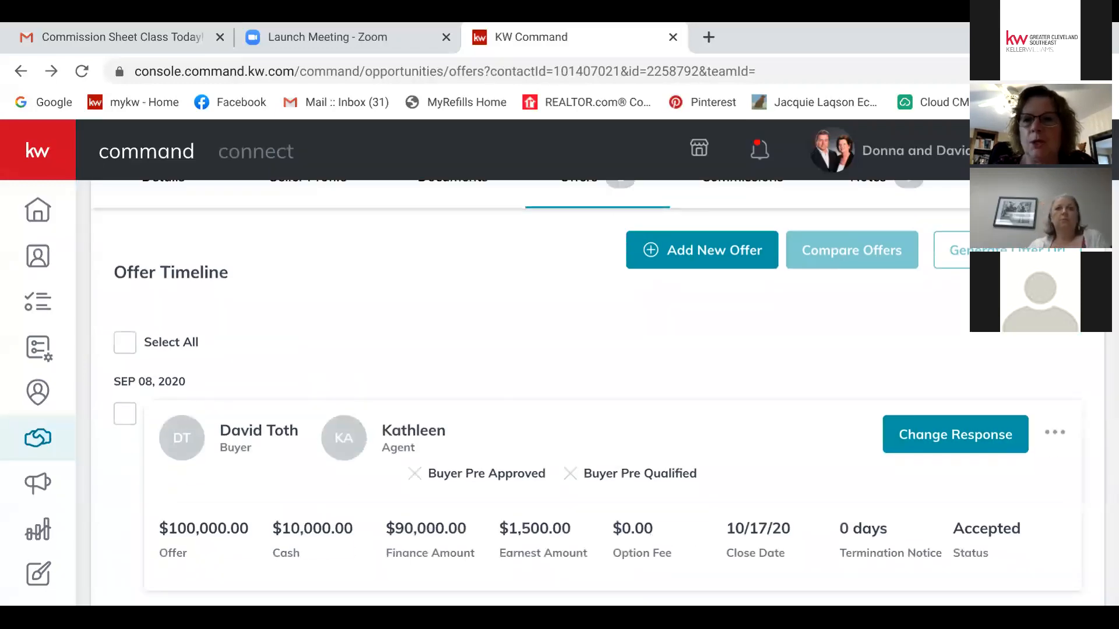
click(955, 434)
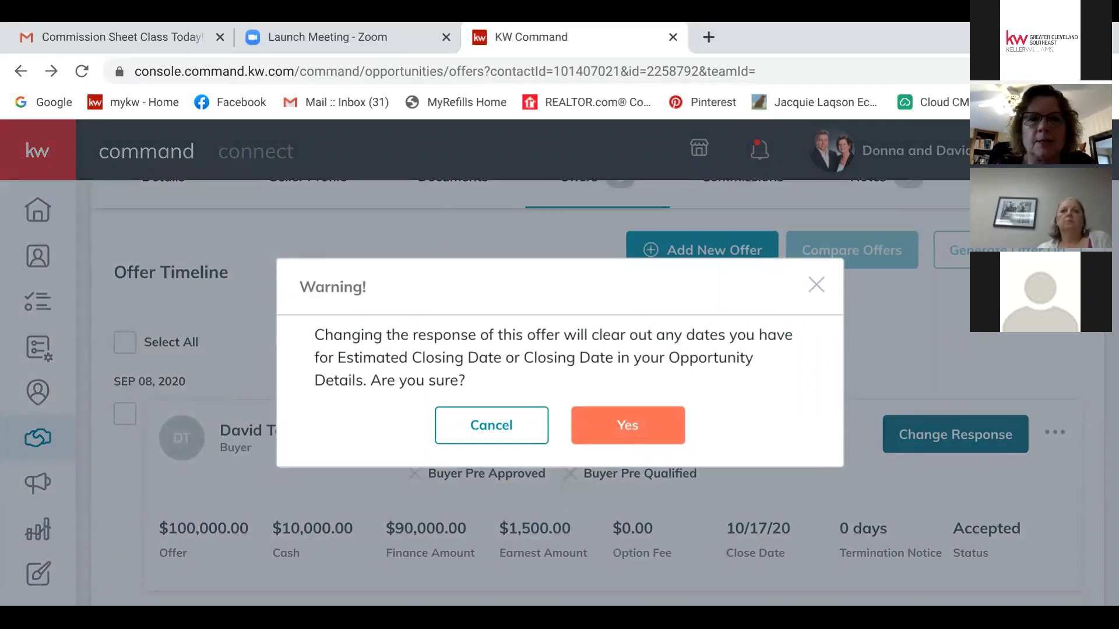
click(491, 425)
click(955, 434)
click(627, 426)
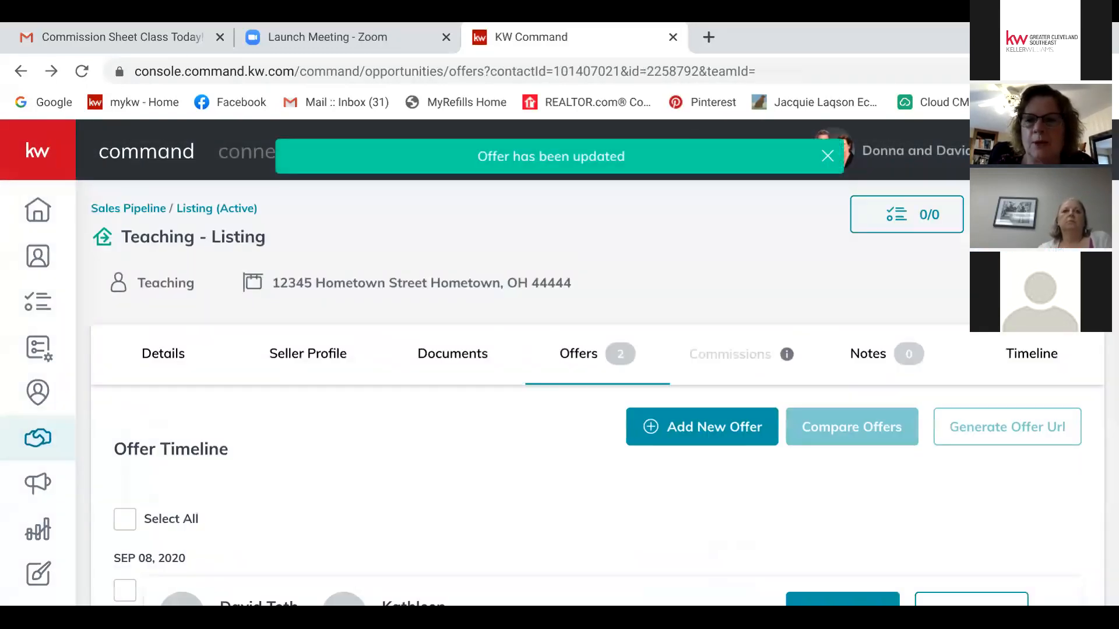
Step: Select all of the listing's offers in the Offer Timeline
scroll(597, 402, down, 5)
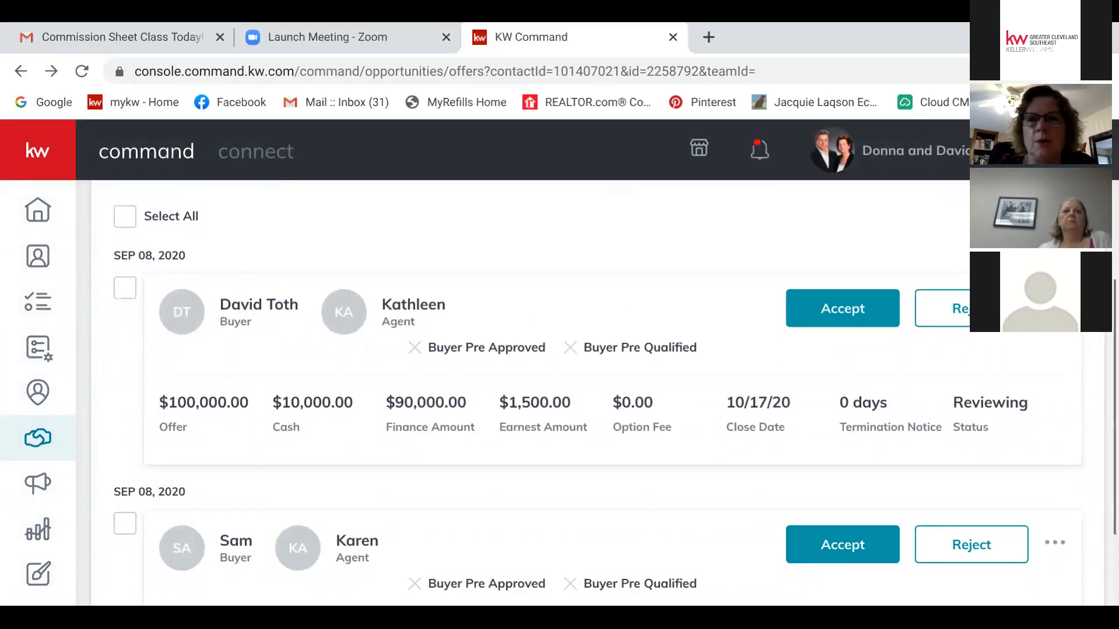
scroll(597, 402, down, 3)
scroll(597, 402, up, 4)
scroll(597, 402, up, 2)
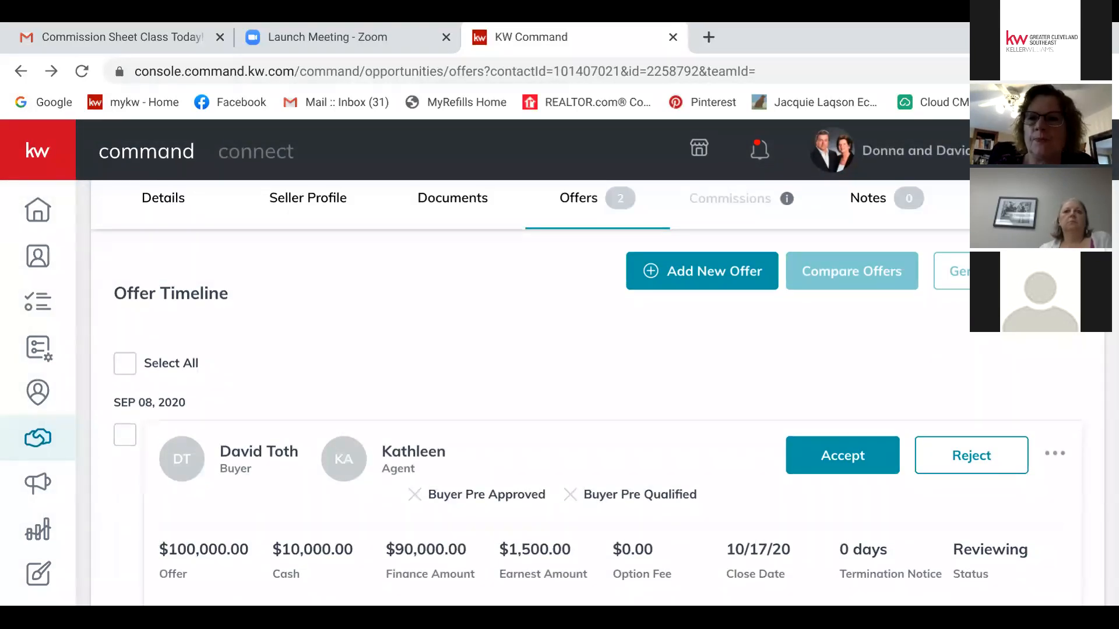
scroll(597, 393, up, 1)
scroll(597, 393, down, 1)
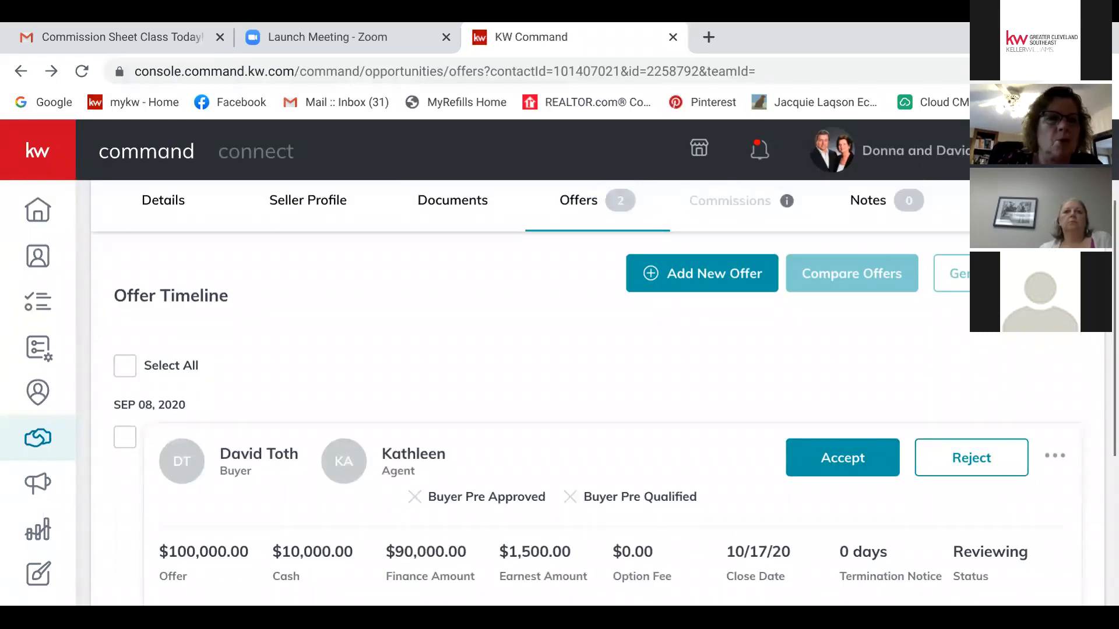
click(125, 366)
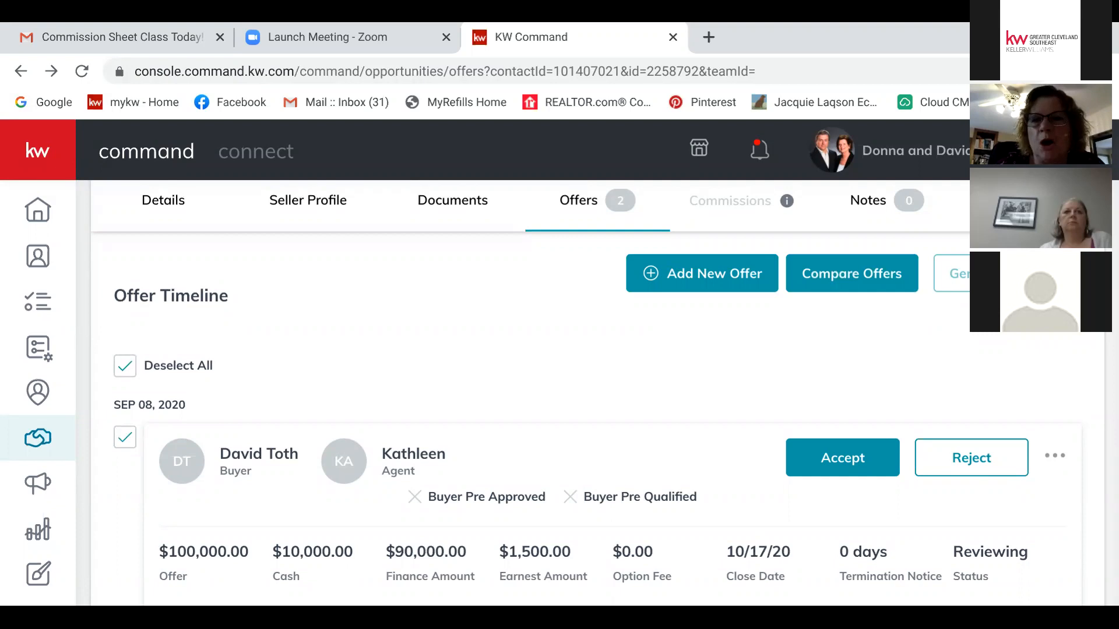
Step: Compare the $100,000 and $104,000 offers side by side, then return to the offers list
click(851, 273)
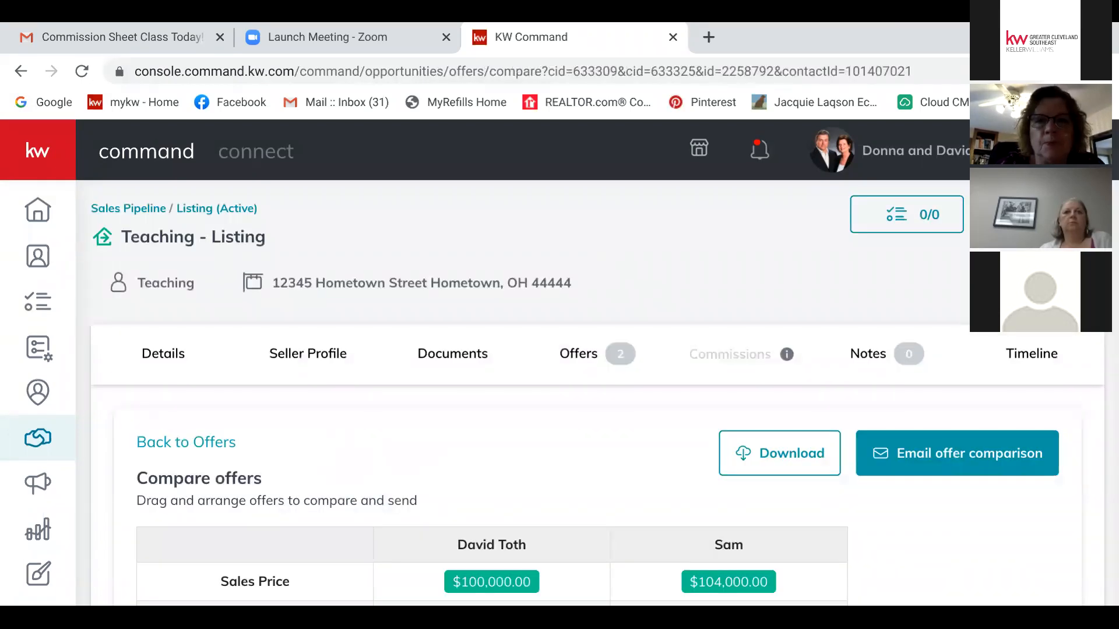
scroll(603, 394, down, 5)
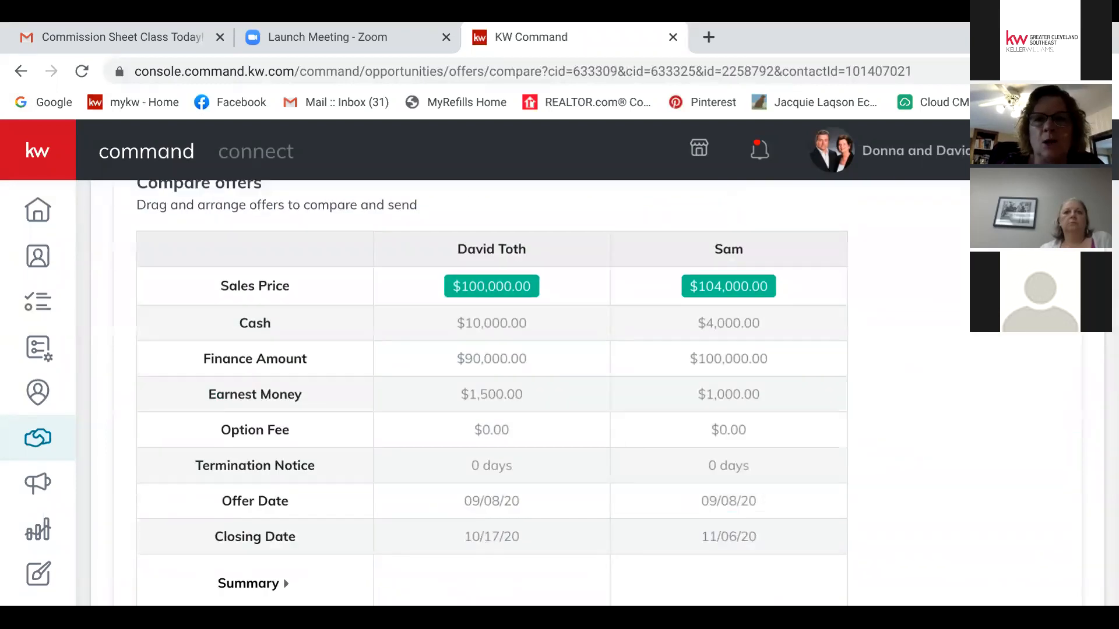
scroll(603, 394, down, 4)
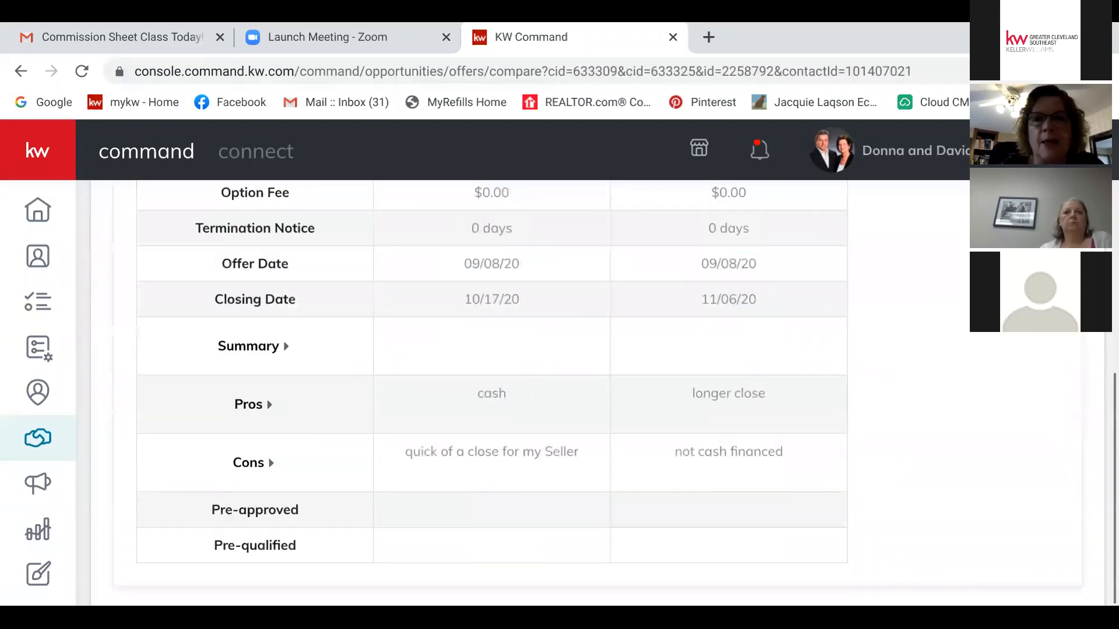
scroll(603, 393, up, 9)
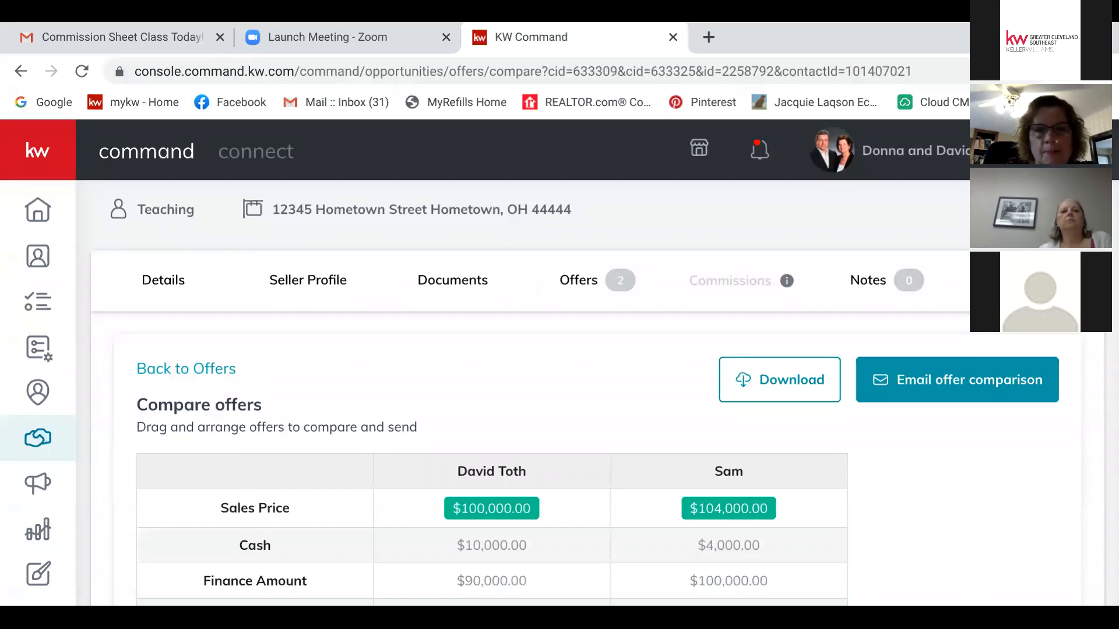
scroll(492, 396, down, 5)
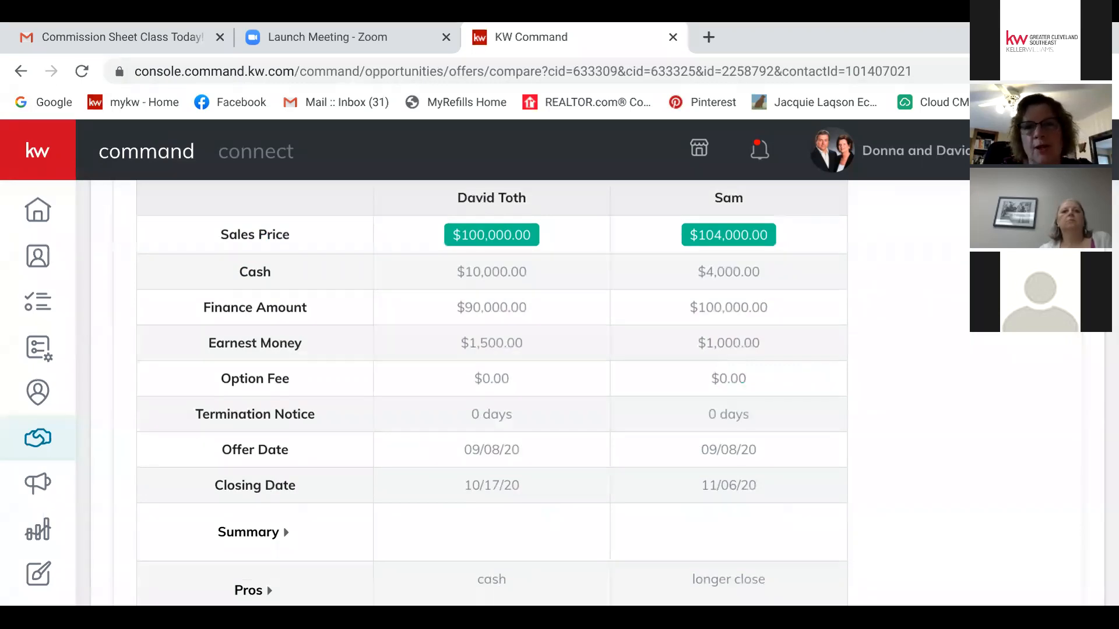
scroll(492, 397, down, 3)
scroll(492, 396, up, 9)
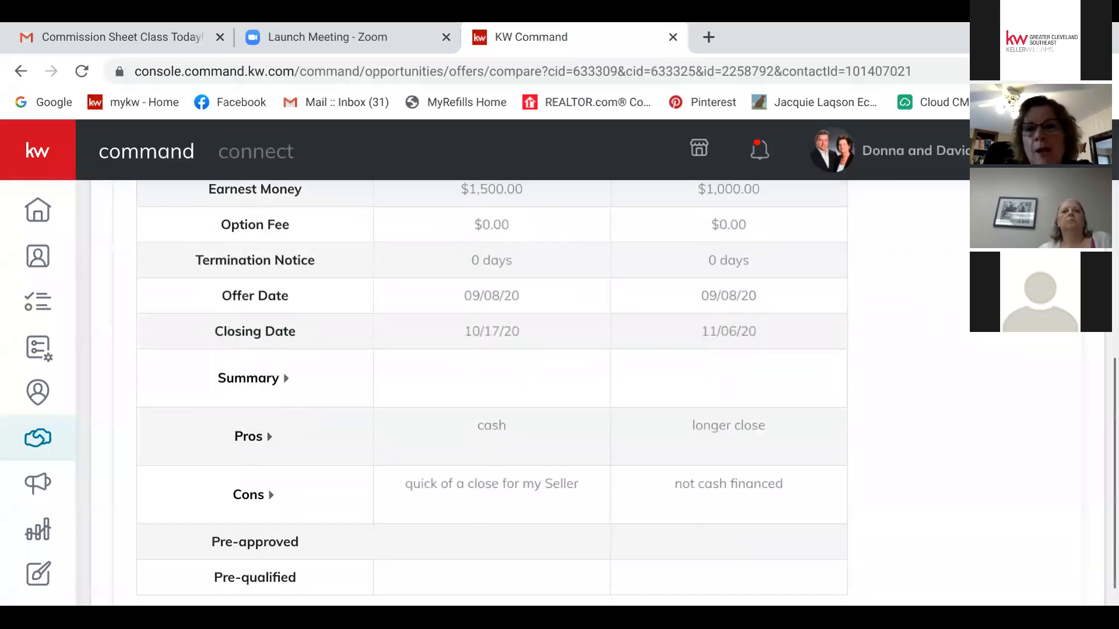
scroll(492, 396, up, 1)
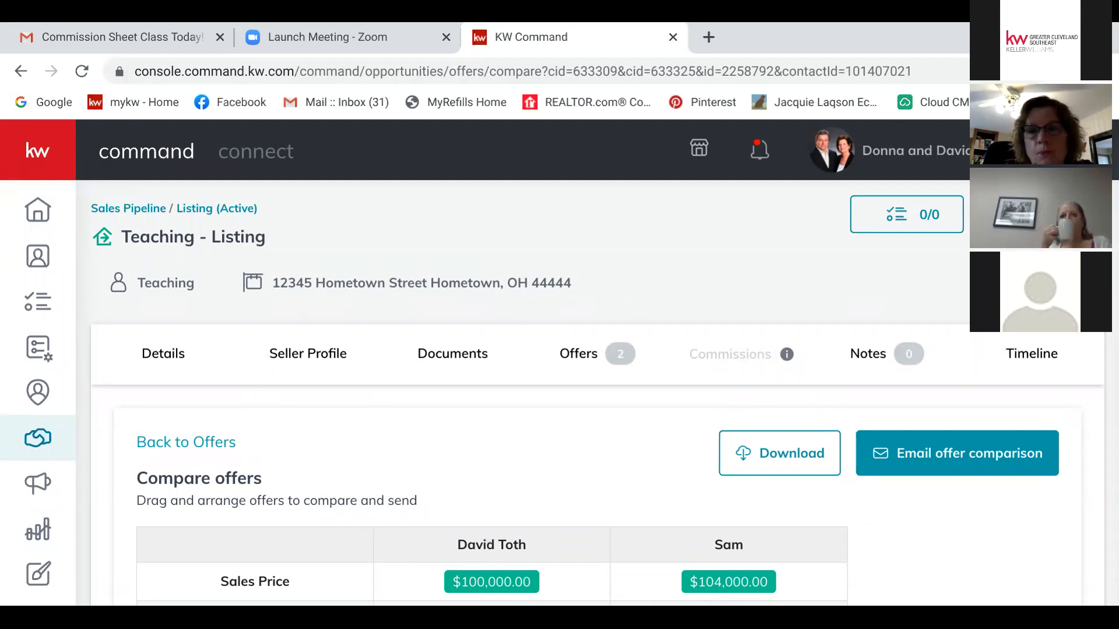
scroll(493, 397, down, 4)
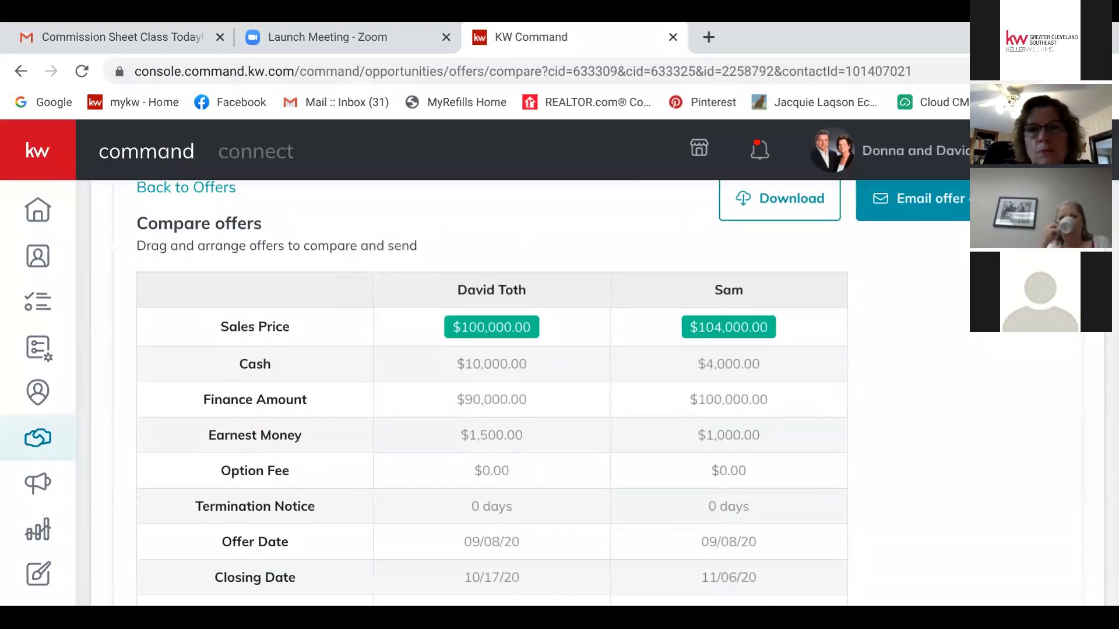
scroll(493, 397, down, 5)
scroll(493, 396, up, 10)
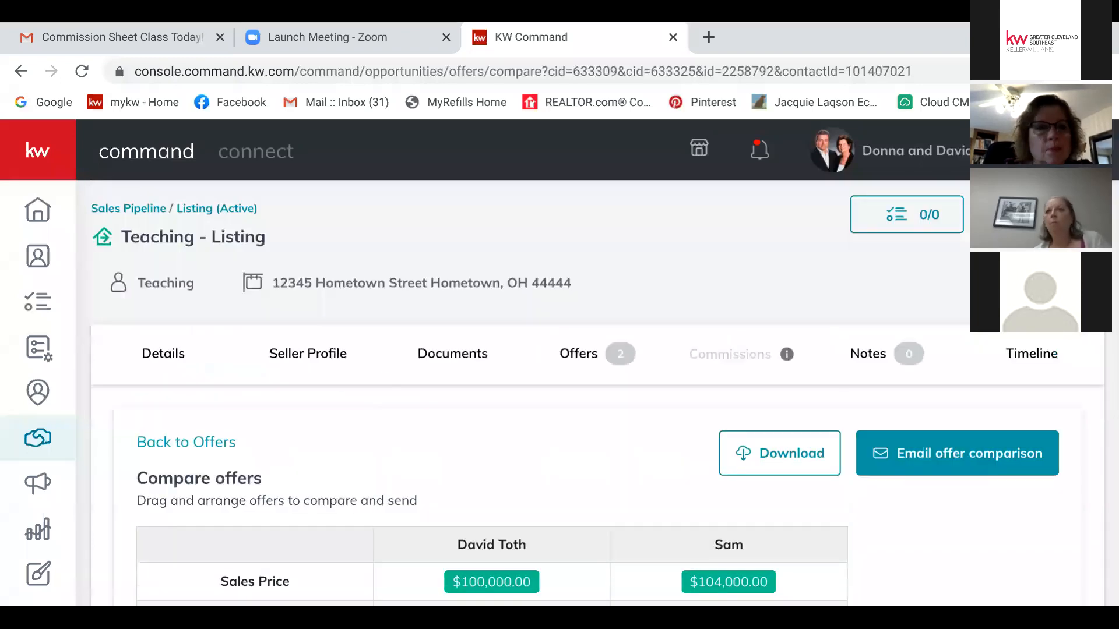
click(186, 442)
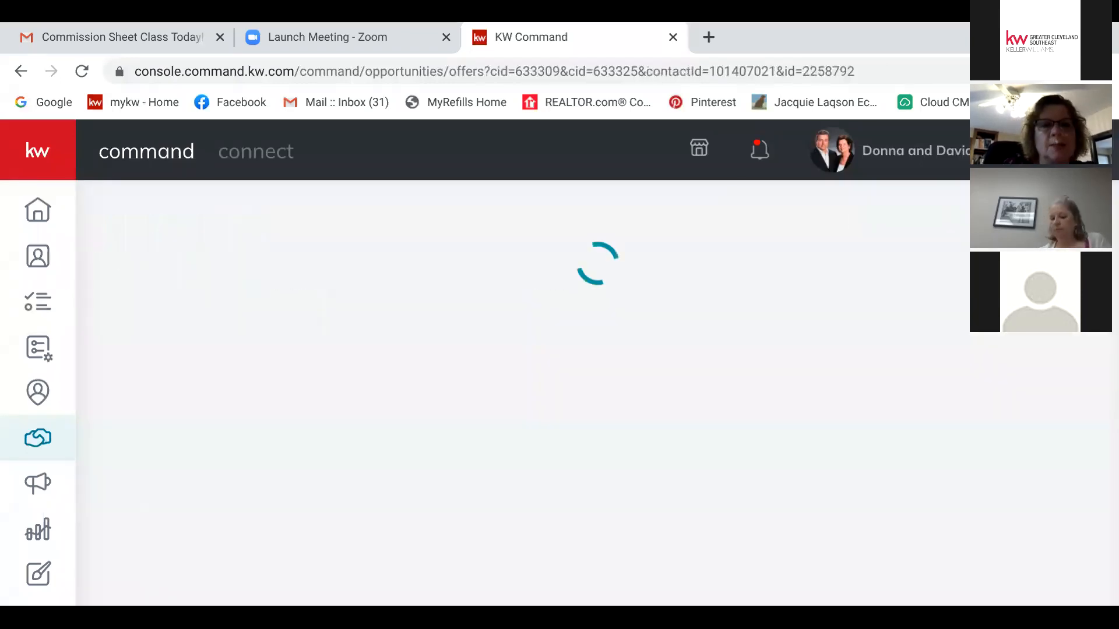
Step: Accept the $100,000.00 offer on the first offer card
scroll(583, 396, down, 5)
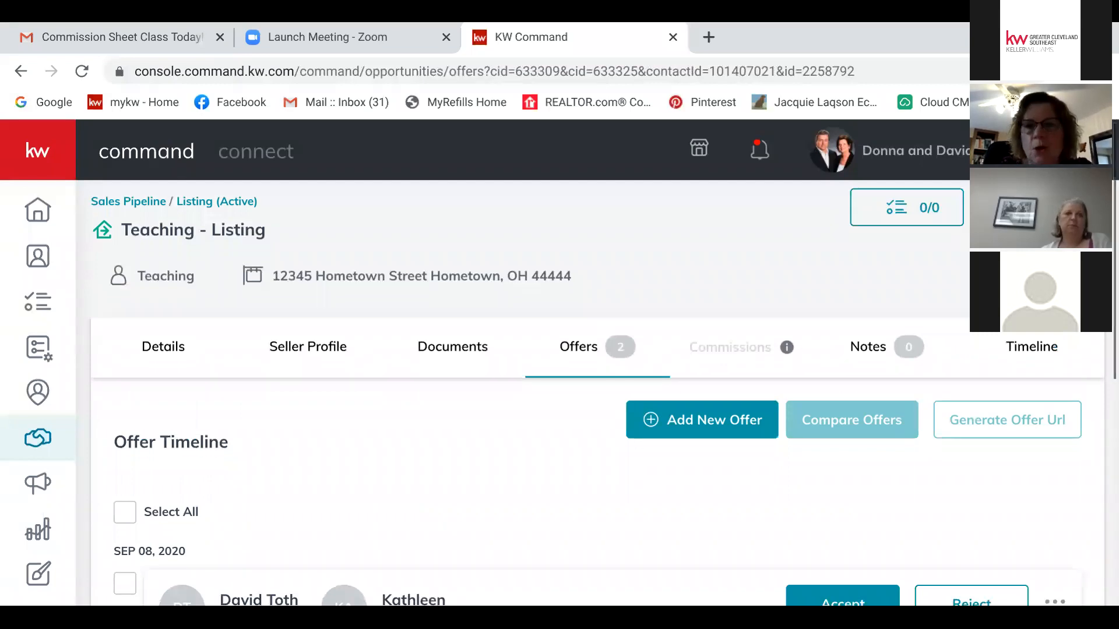
click(843, 286)
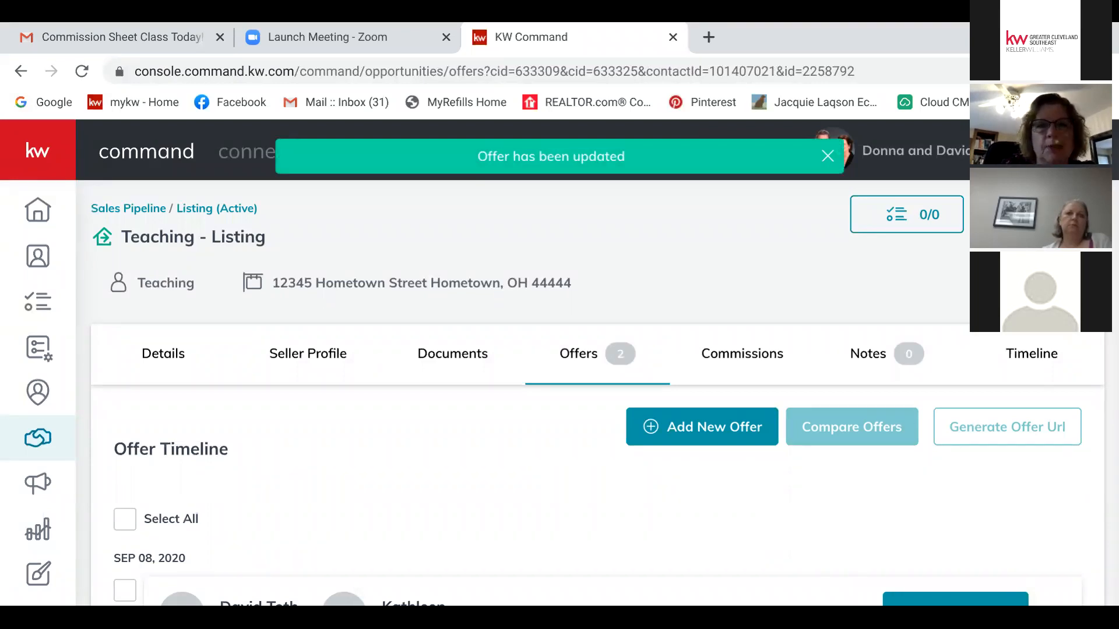
scroll(583, 396, down, 7)
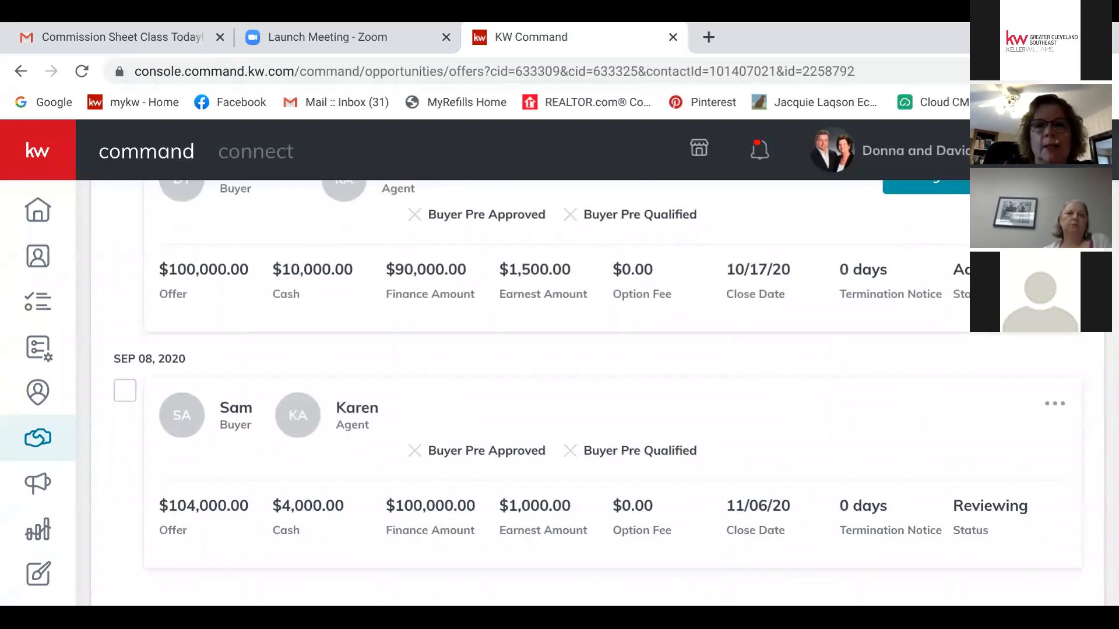
scroll(583, 397, up, 7)
Step: Open the listing's Documents tab and select the Under Contract checklist
click(452, 329)
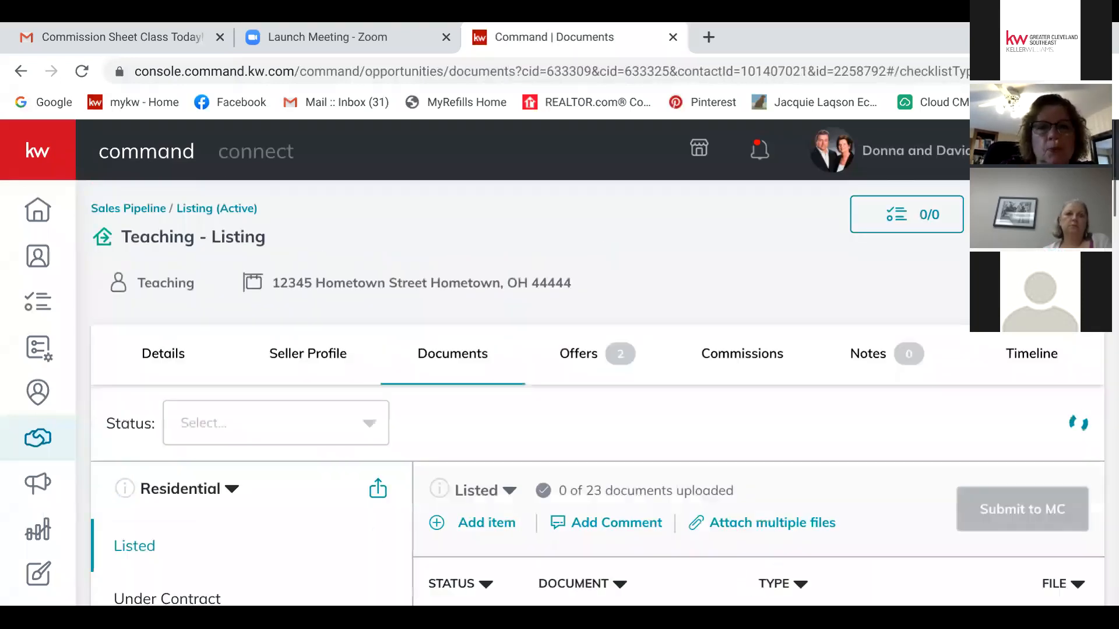
scroll(582, 396, down, 3)
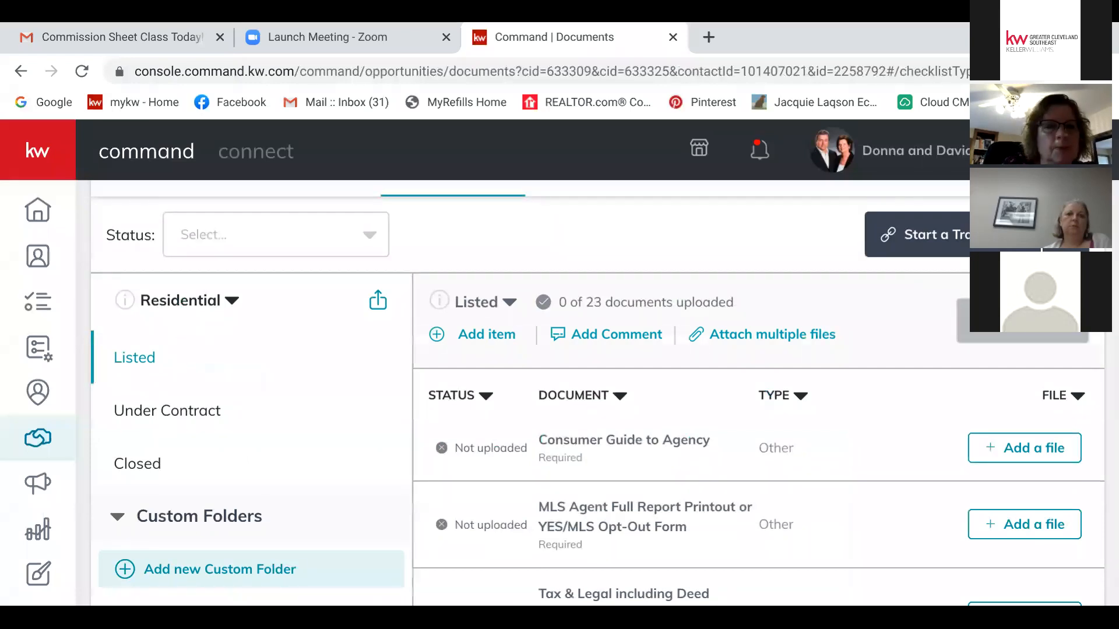
click(167, 410)
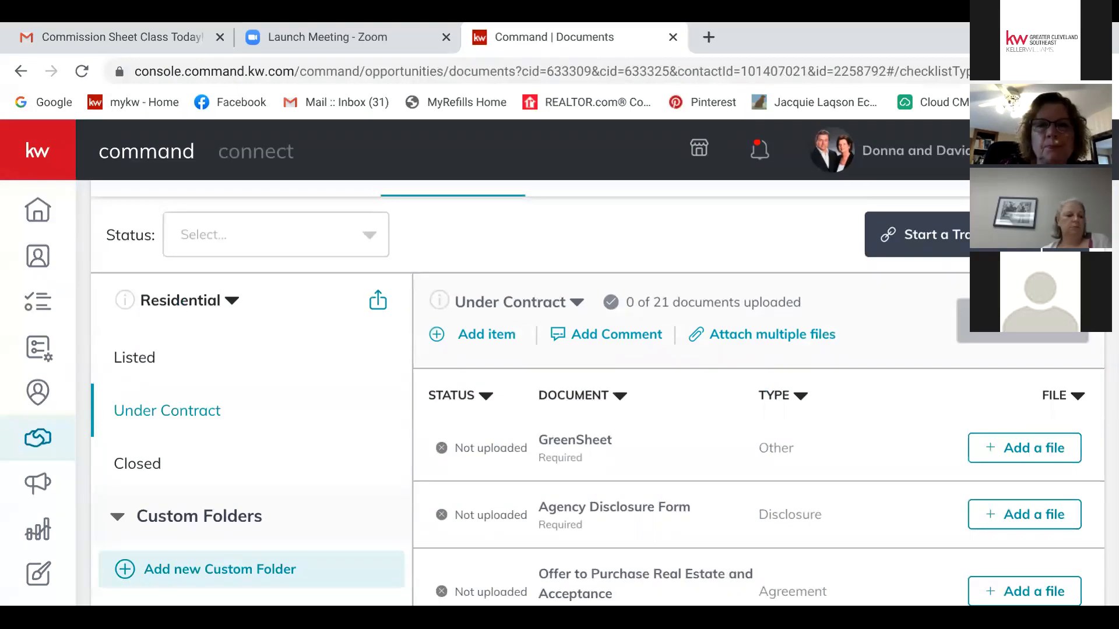
Step: Start adding a new checklist item, then cancel it
click(487, 333)
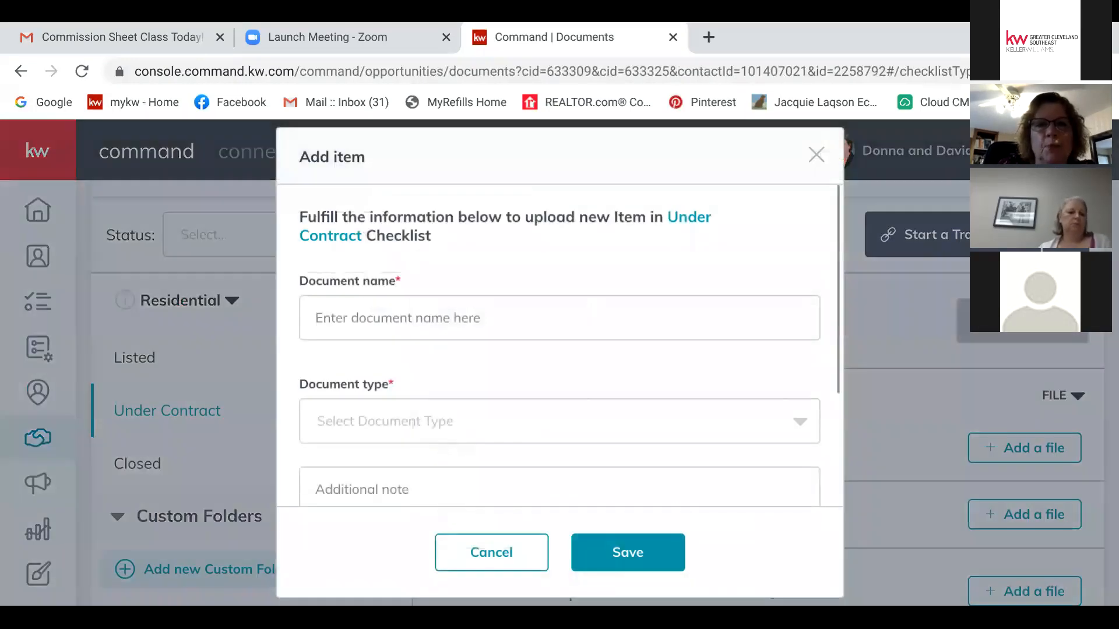
click(816, 154)
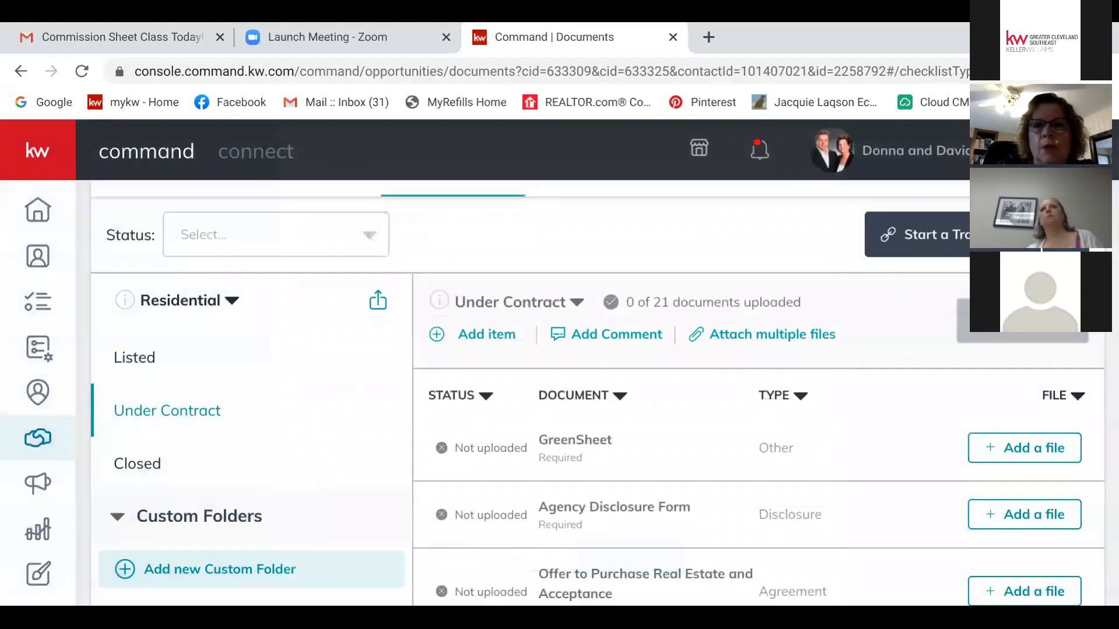
scroll(596, 393, up, 2)
scroll(596, 392, down, 3)
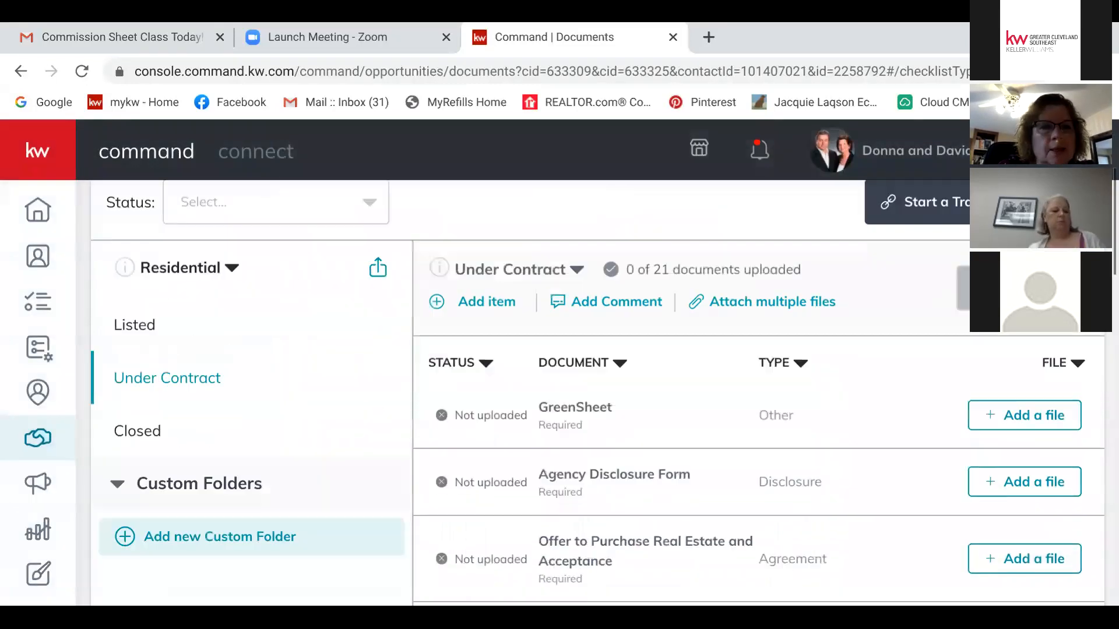
scroll(597, 392, up, 2)
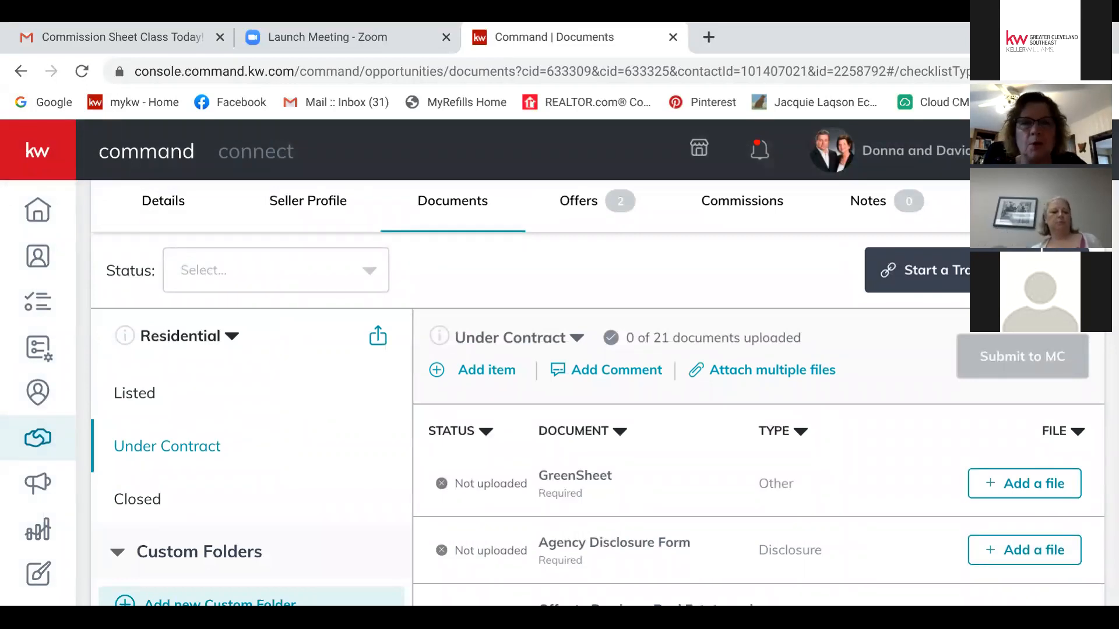
Step: Add a checklist version named 'Under Contract v2' and review its required documents
click(519, 338)
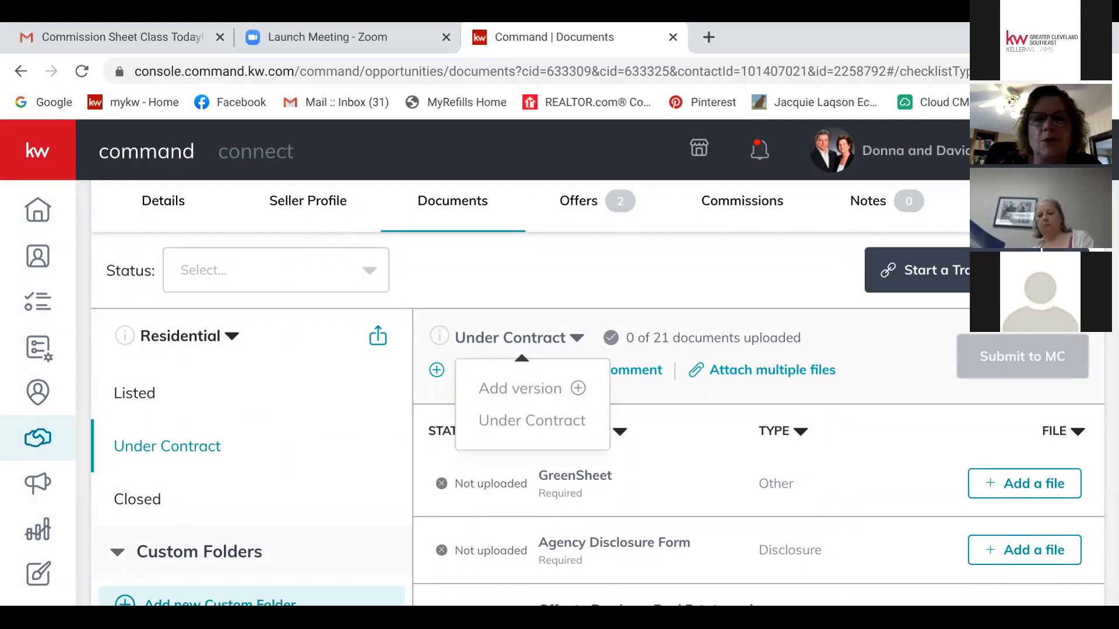
click(520, 388)
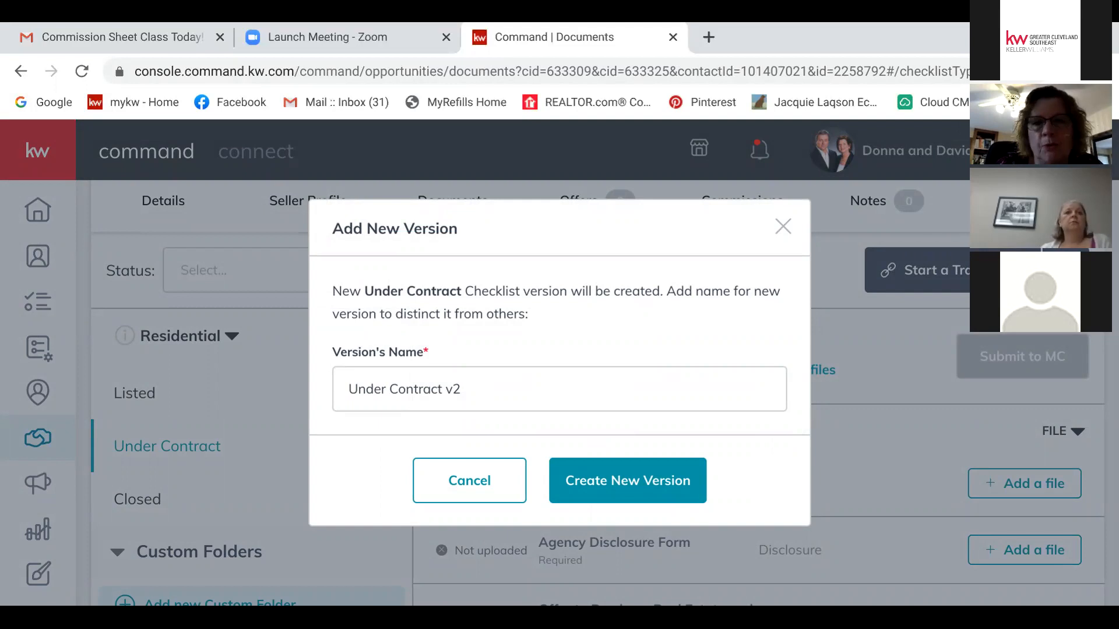
click(627, 480)
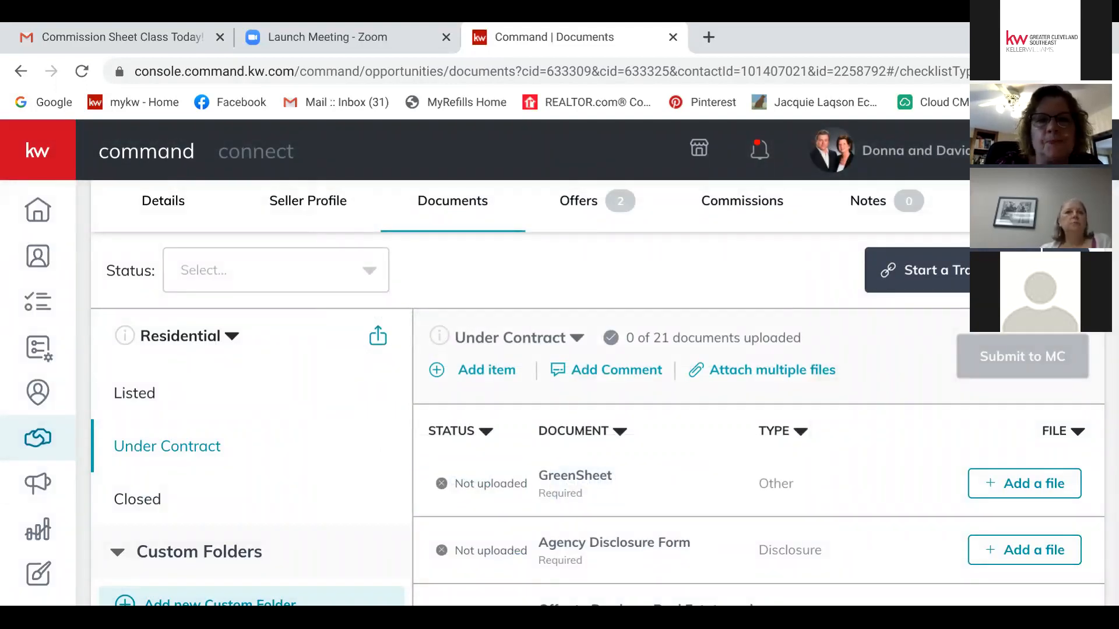
scroll(598, 392, down, 4)
scroll(598, 392, up, 5)
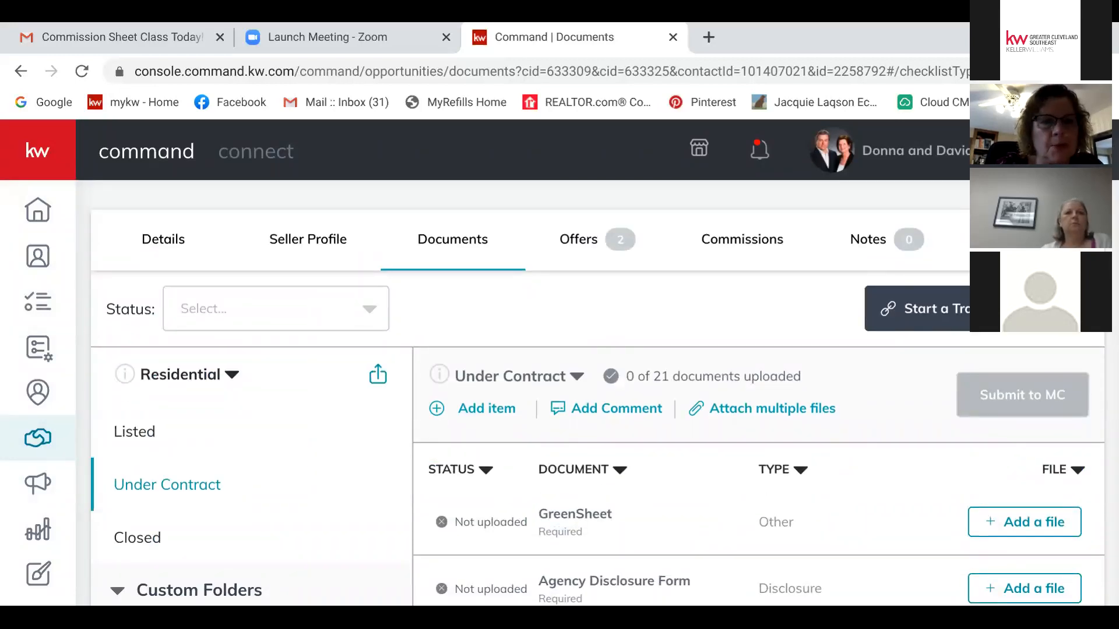
scroll(598, 391, down, 3)
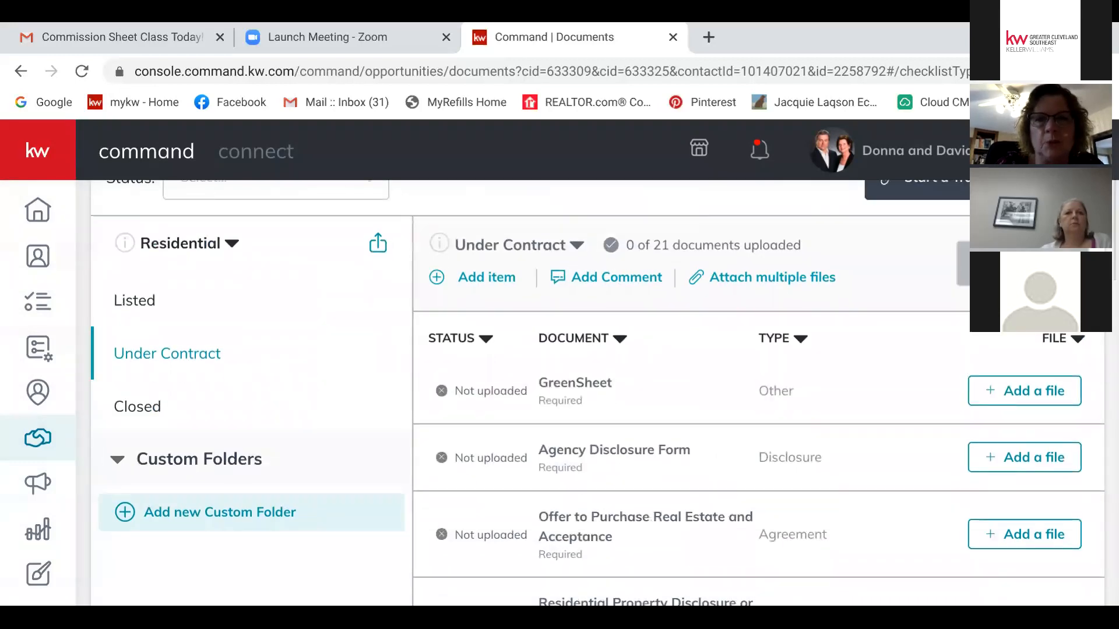
scroll(597, 392, up, 2)
scroll(598, 392, up, 3)
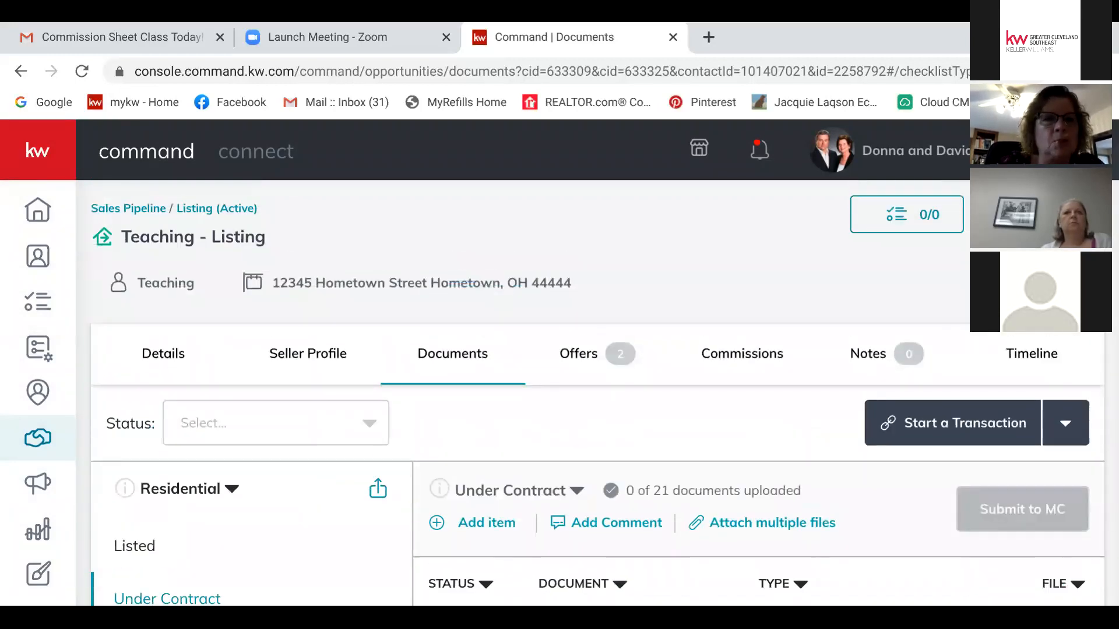
Step: Open the under-contract buyer board and view details of the Financing-stage buyer card
click(128, 209)
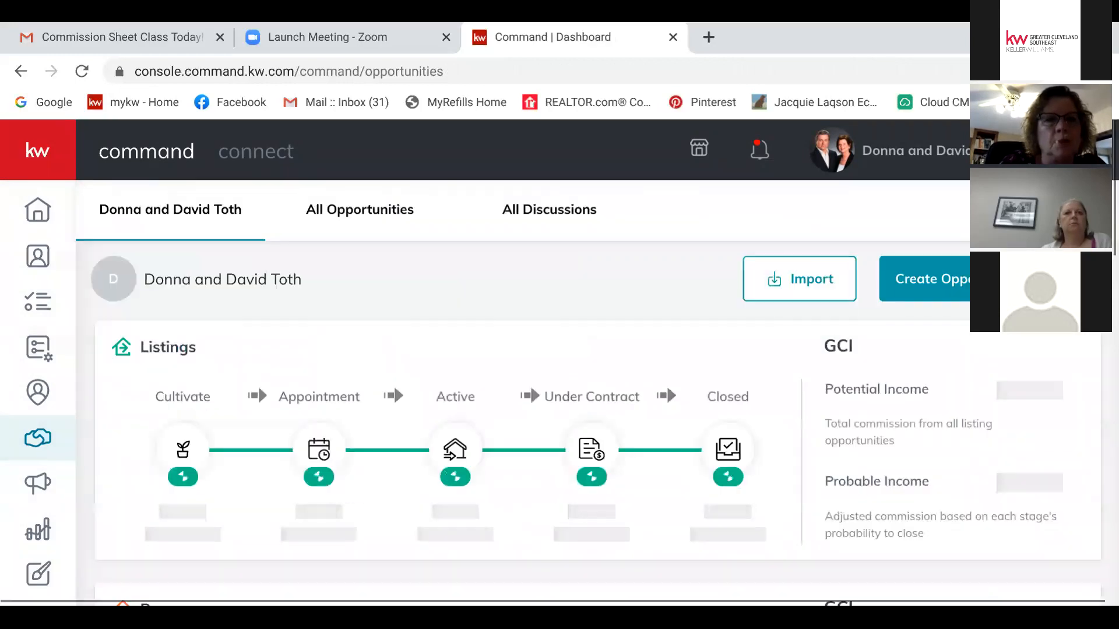
scroll(588, 408, down, 5)
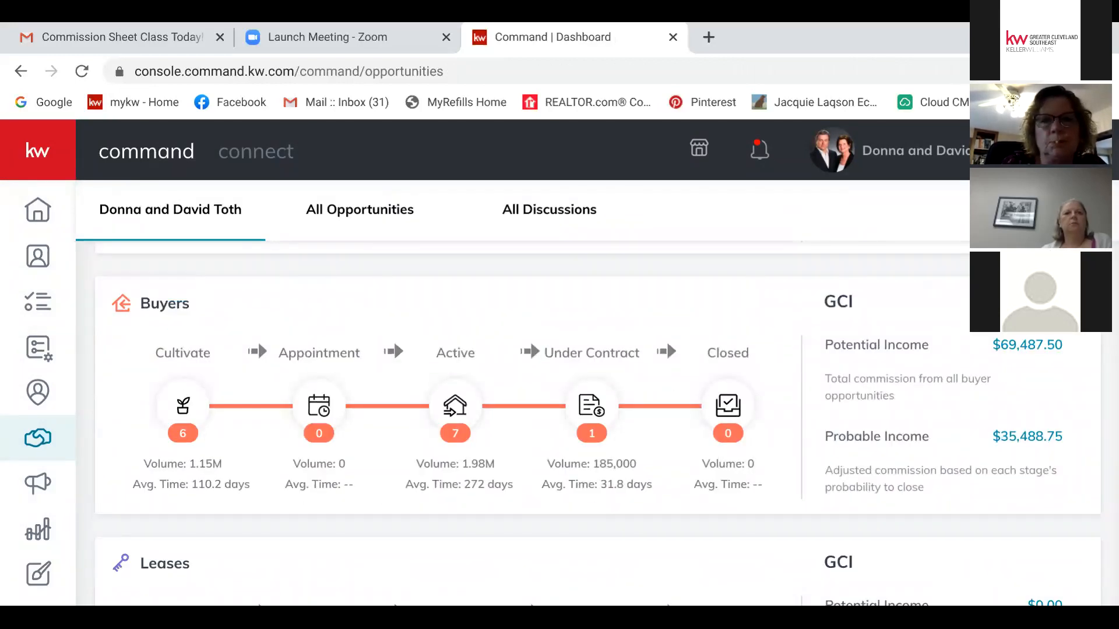
click(666, 341)
scroll(667, 341, down, 3)
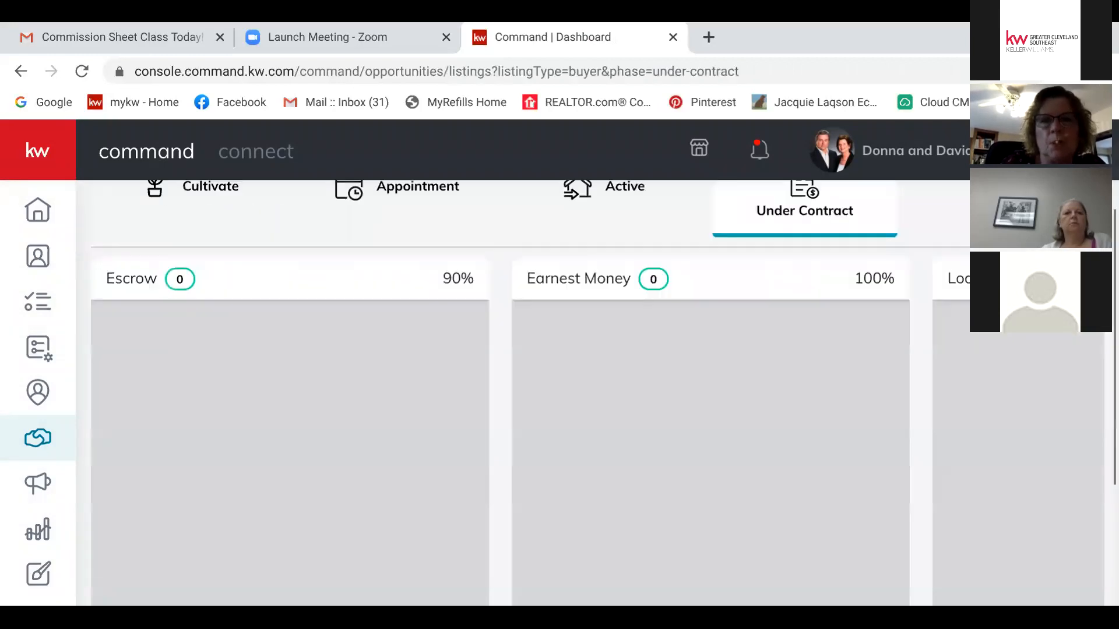
scroll(588, 391, down, 3)
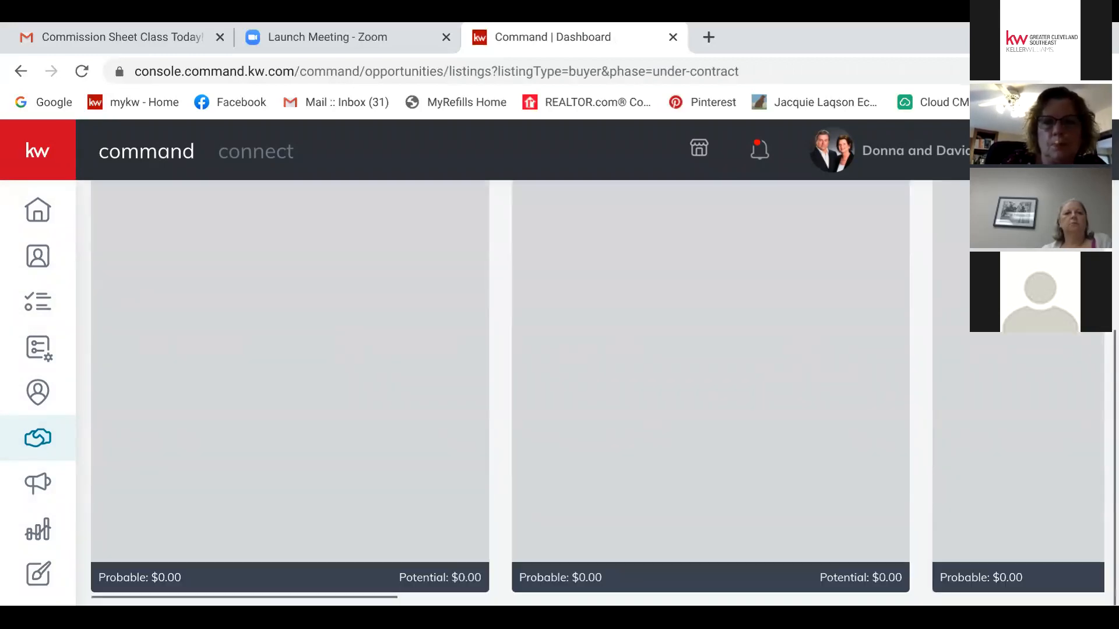
scroll(589, 390, right, 8)
scroll(589, 390, up, 3)
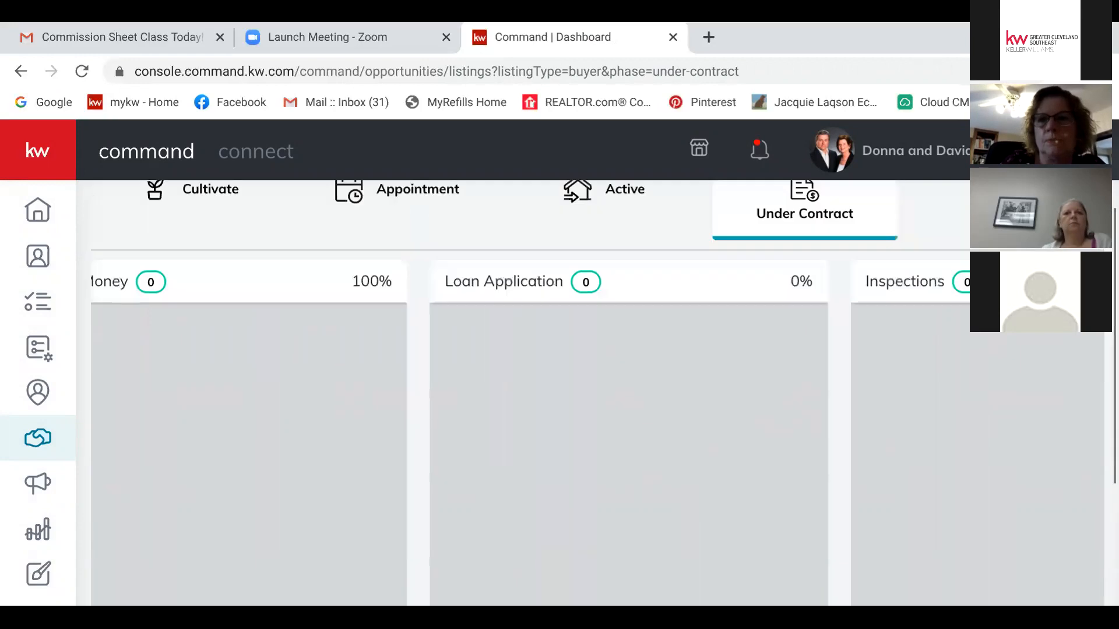
scroll(588, 390, right, 6)
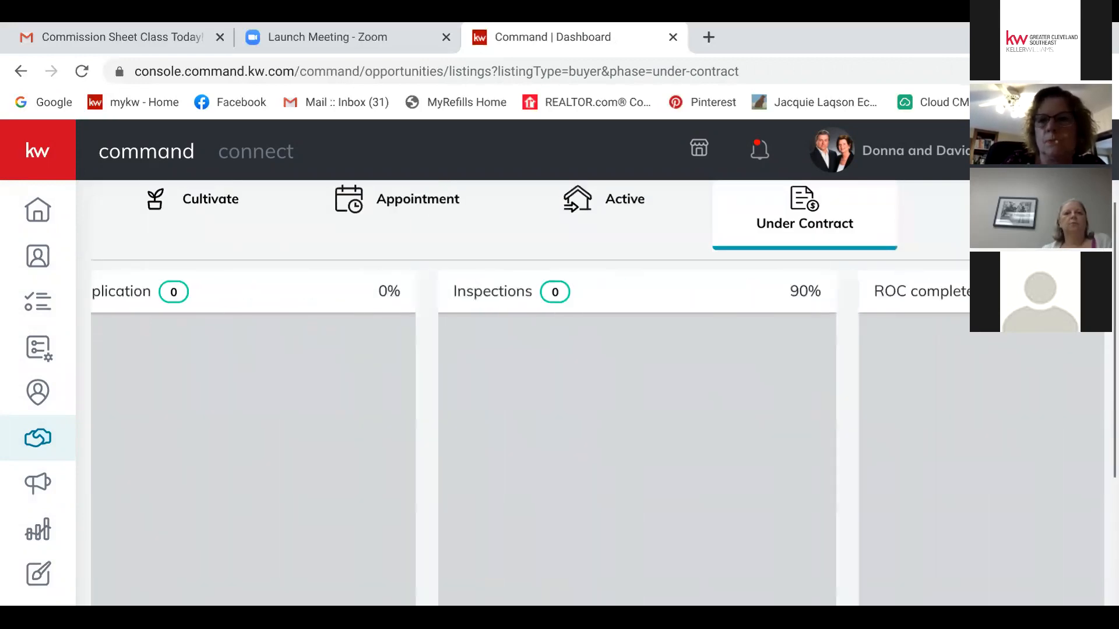
scroll(588, 391, right, 20)
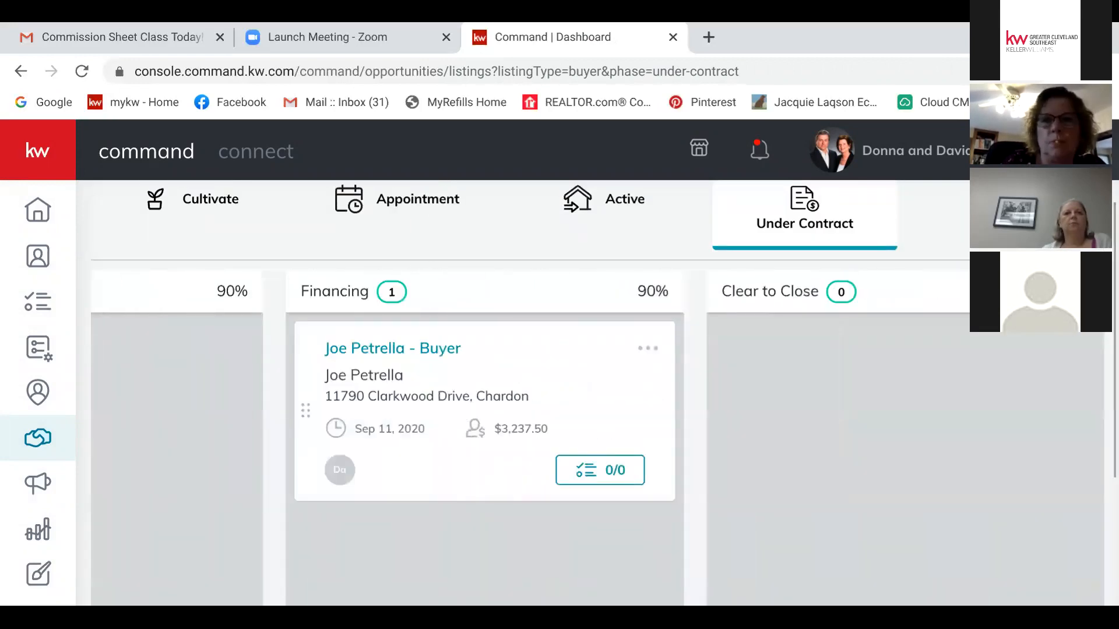
click(647, 348)
click(536, 389)
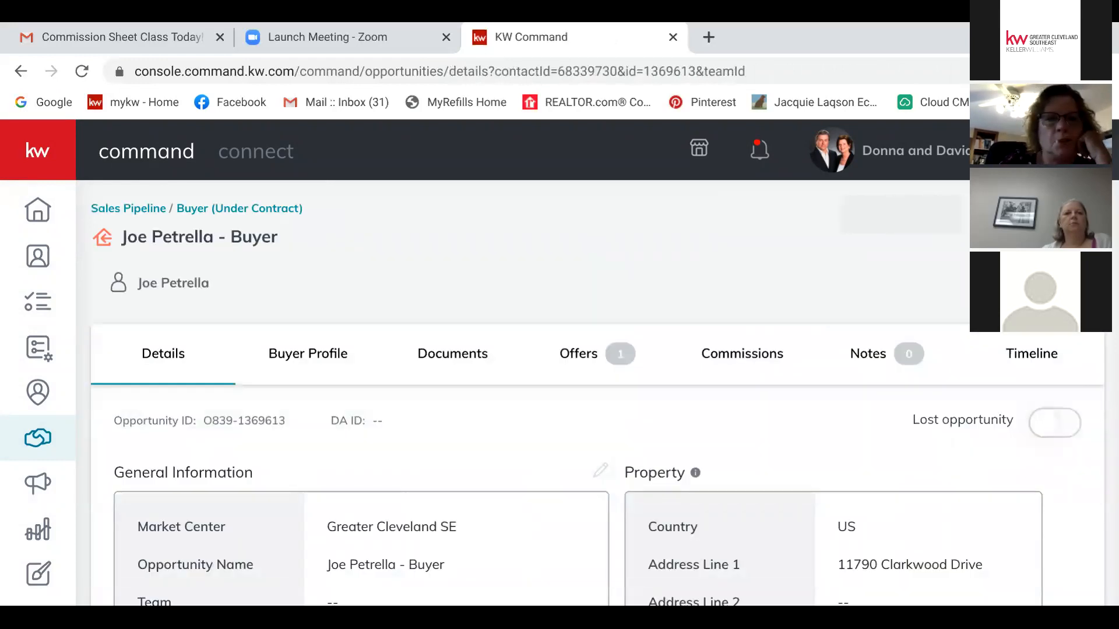
Step: On the Documents tab, add a Consultation checklist version named 'Contract 2'
click(452, 354)
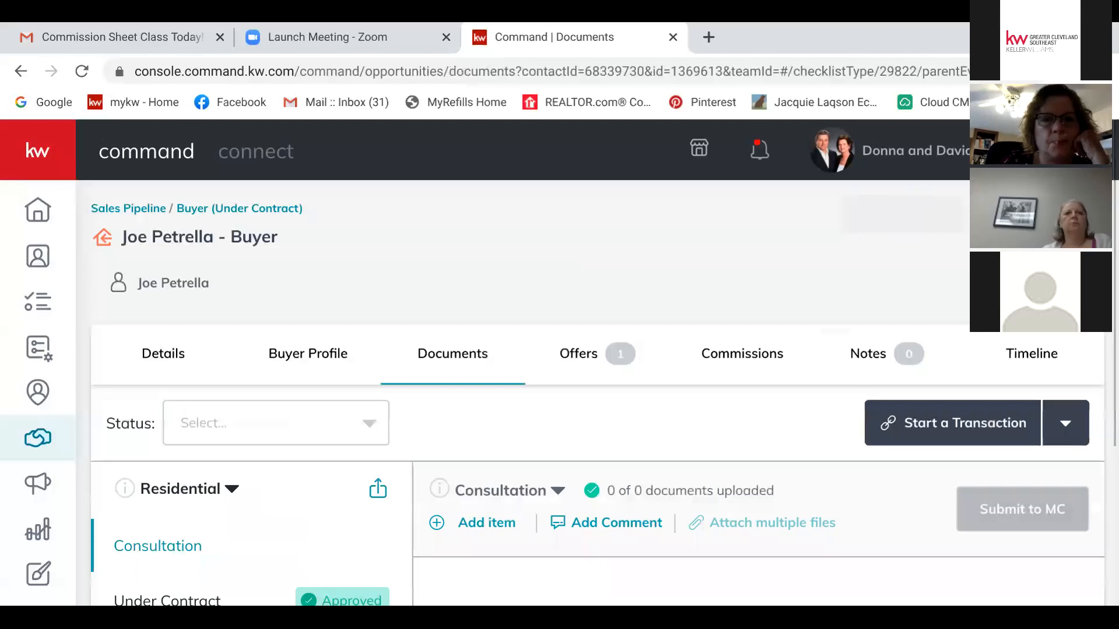
scroll(583, 408, down, 3)
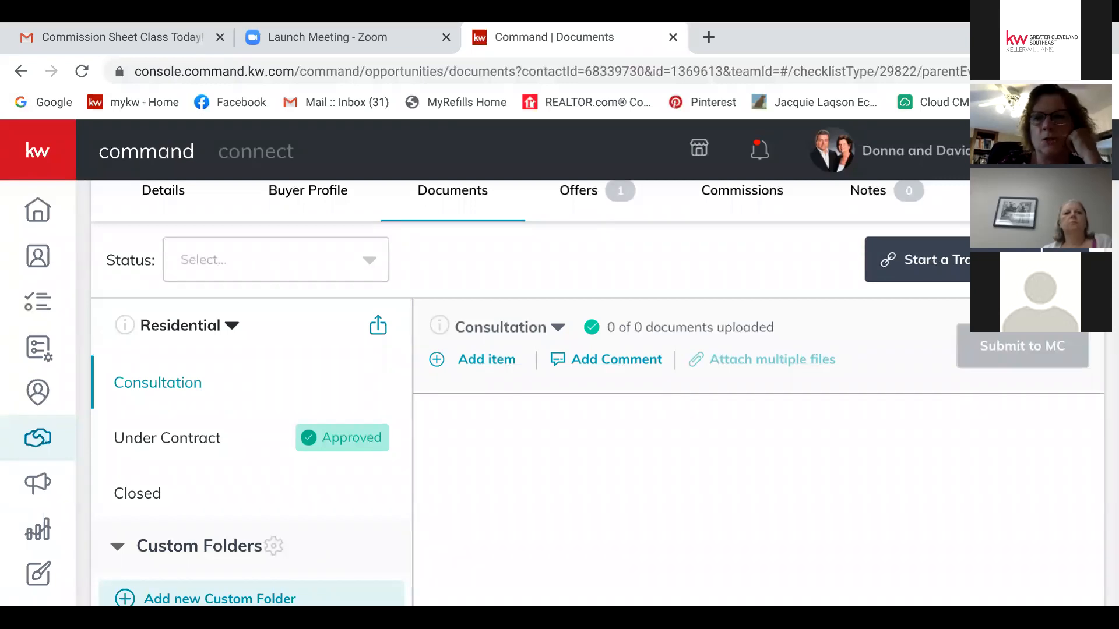
click(557, 327)
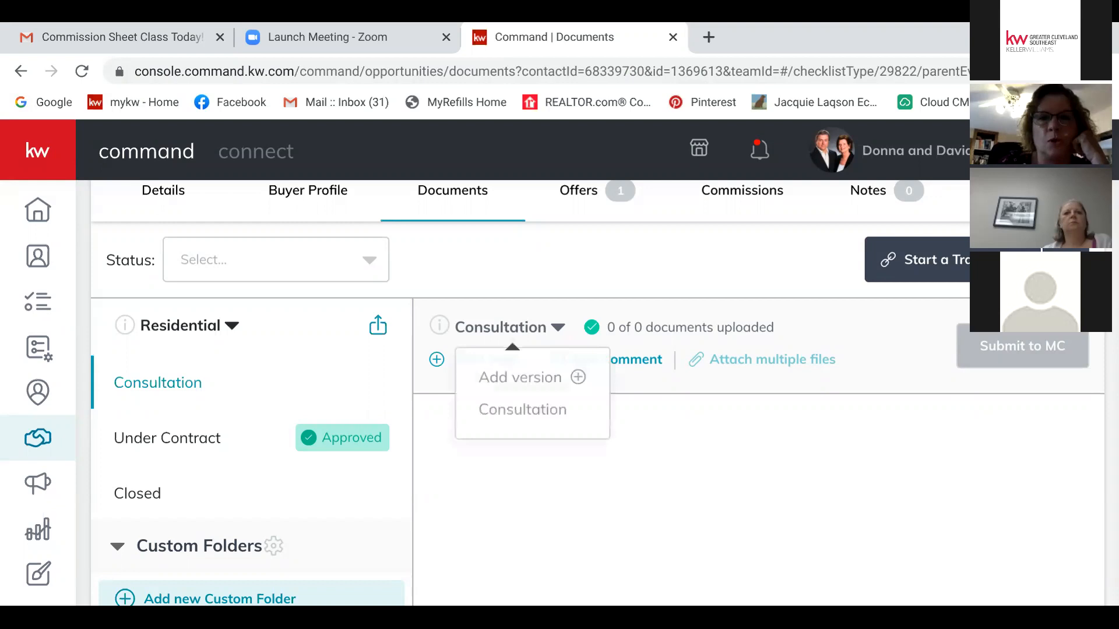
click(531, 378)
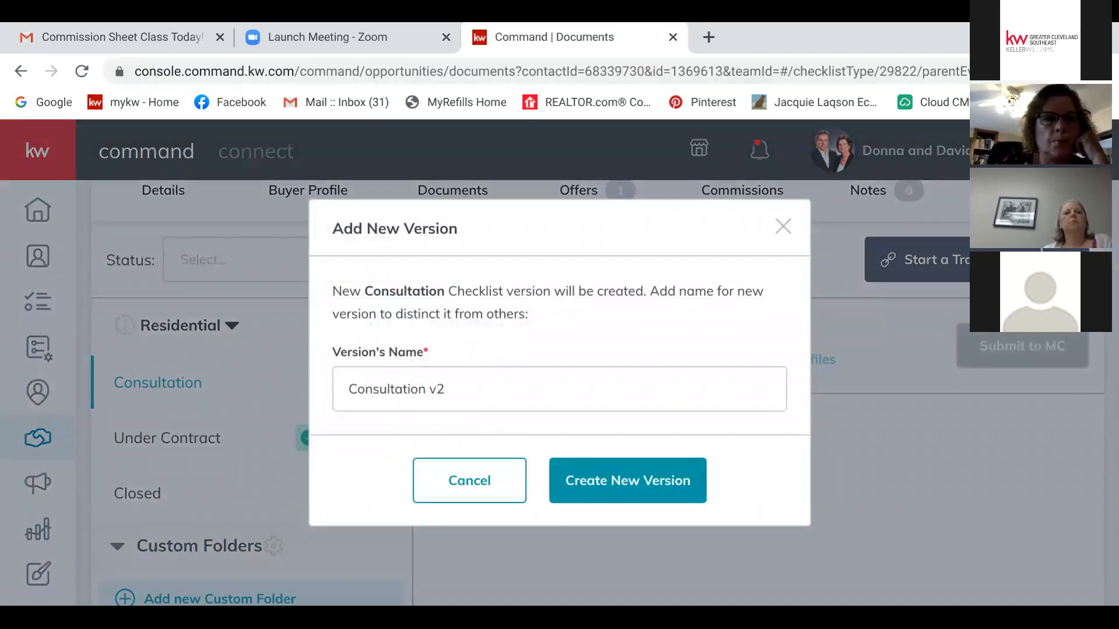
click(440, 388)
key(BackSpace)
key(BackSpace)
key(BackSpace)
key(BackSpace)
key(BackSpace)
key(BackSpace)
key(BackSpace)
key(BackSpace)
key(BackSpace)
key(BackSpace)
key(BackSpace)
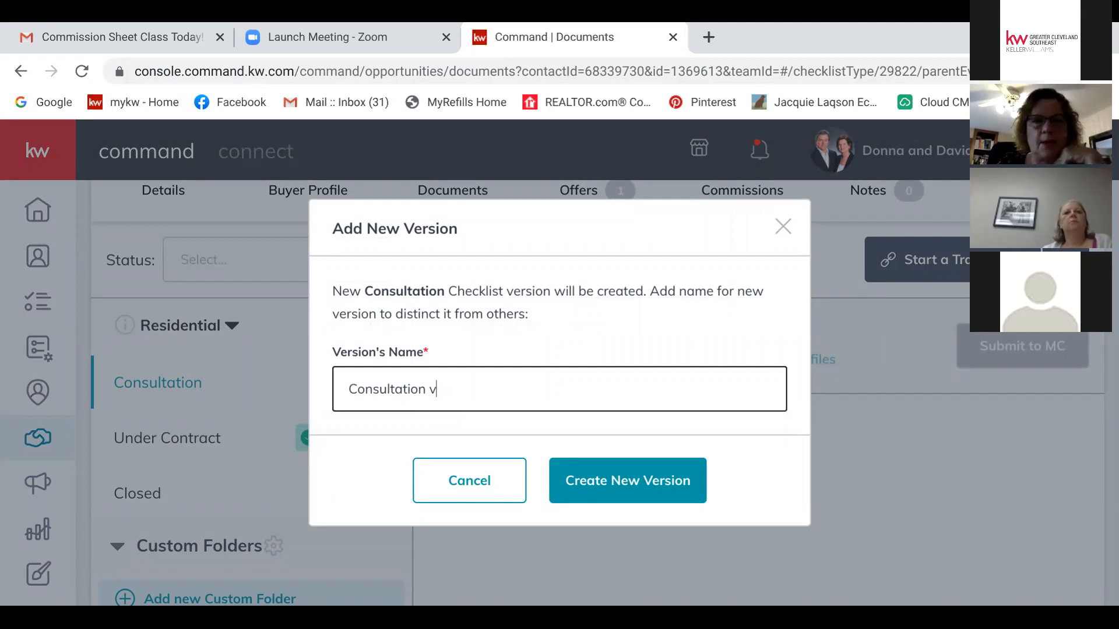
key(BackSpace)
key(BackSpace)
key(BackSpace)
key(BackSpace)
text(Contract 2)
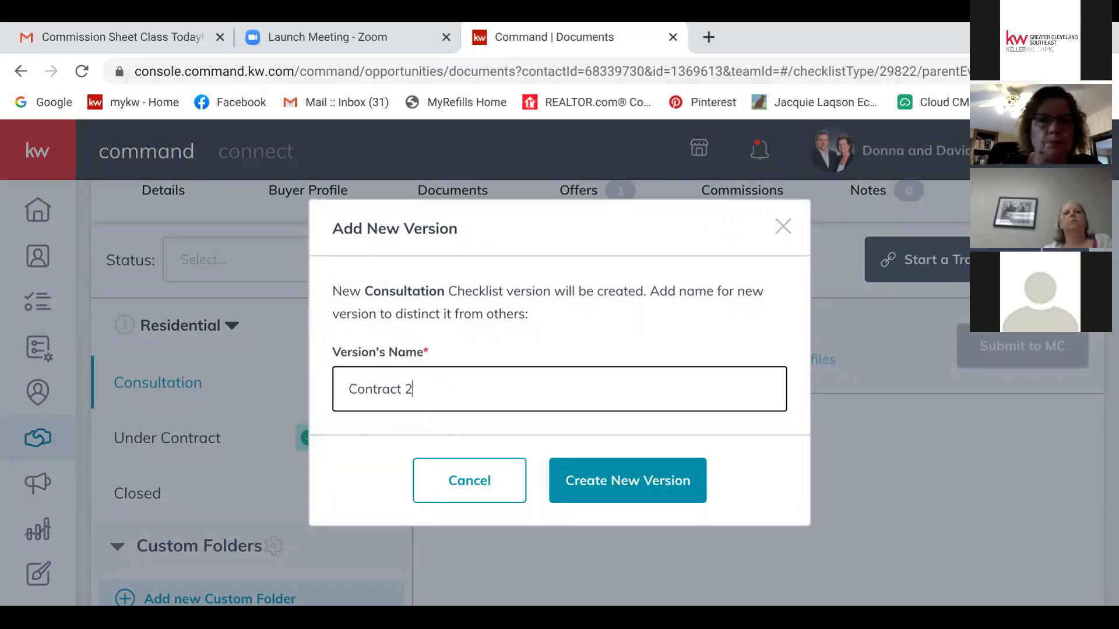
key(Return)
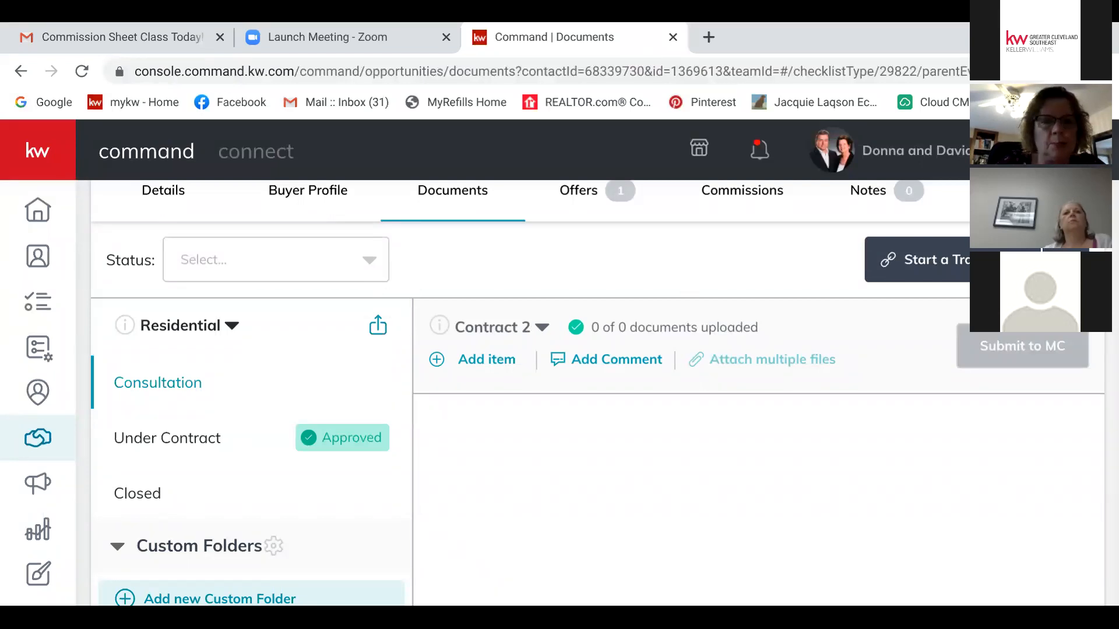
Step: Start a new document item under the Contract 2 checklist and begin naming it
scroll(598, 393, down, 1)
scroll(598, 393, up, 1)
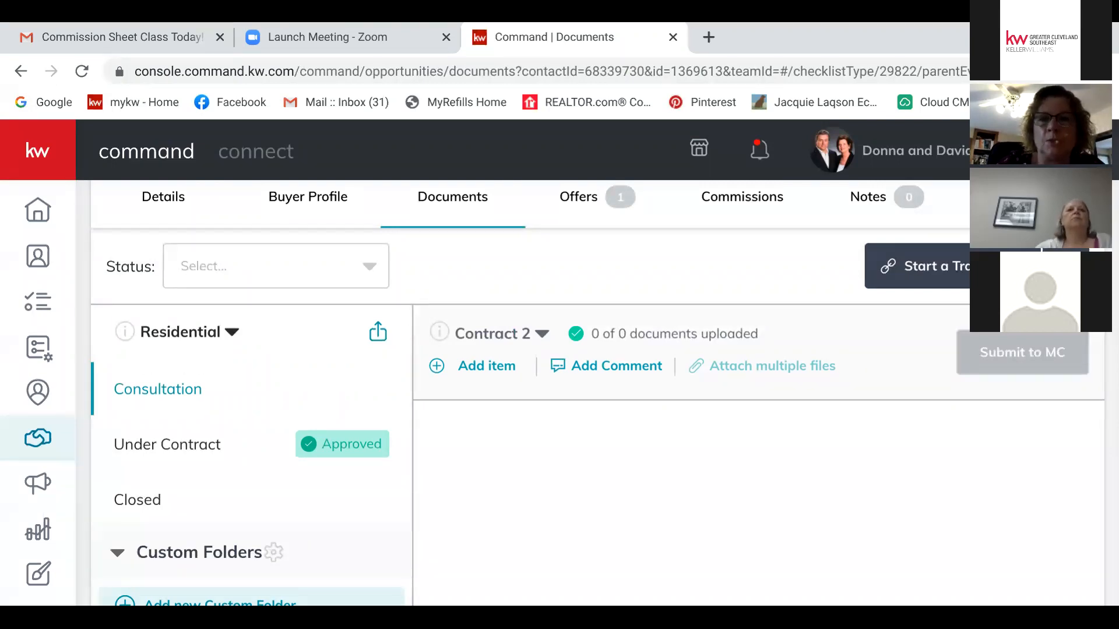
click(486, 366)
click(559, 299)
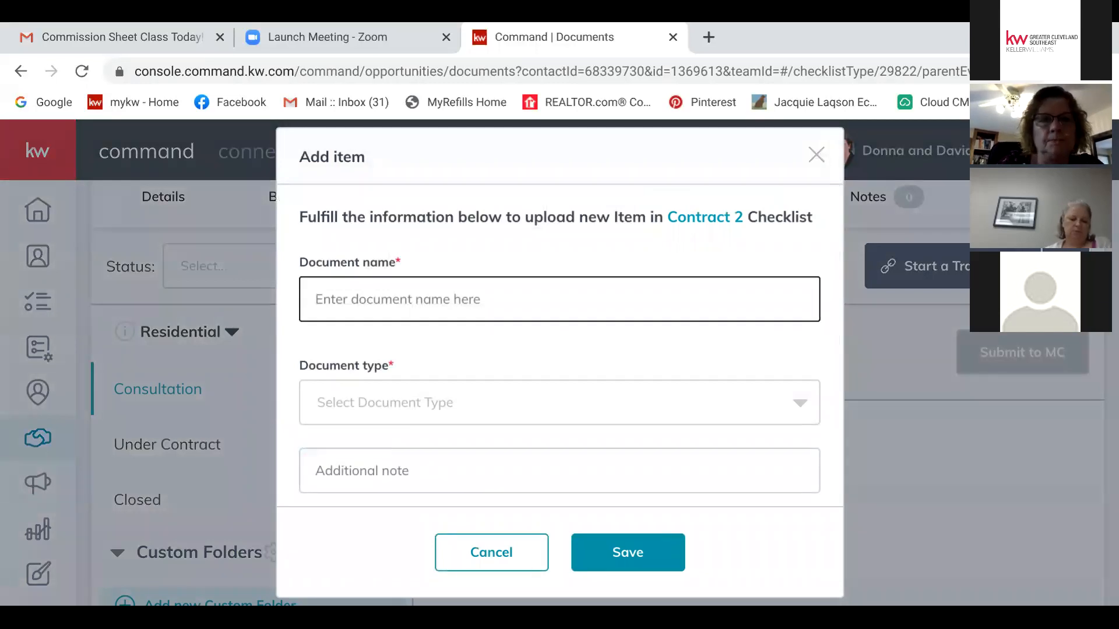
Step: Save a Contract Offer item of type Other with note 'Agency', then return to the opportunities dashboard
click(361, 340)
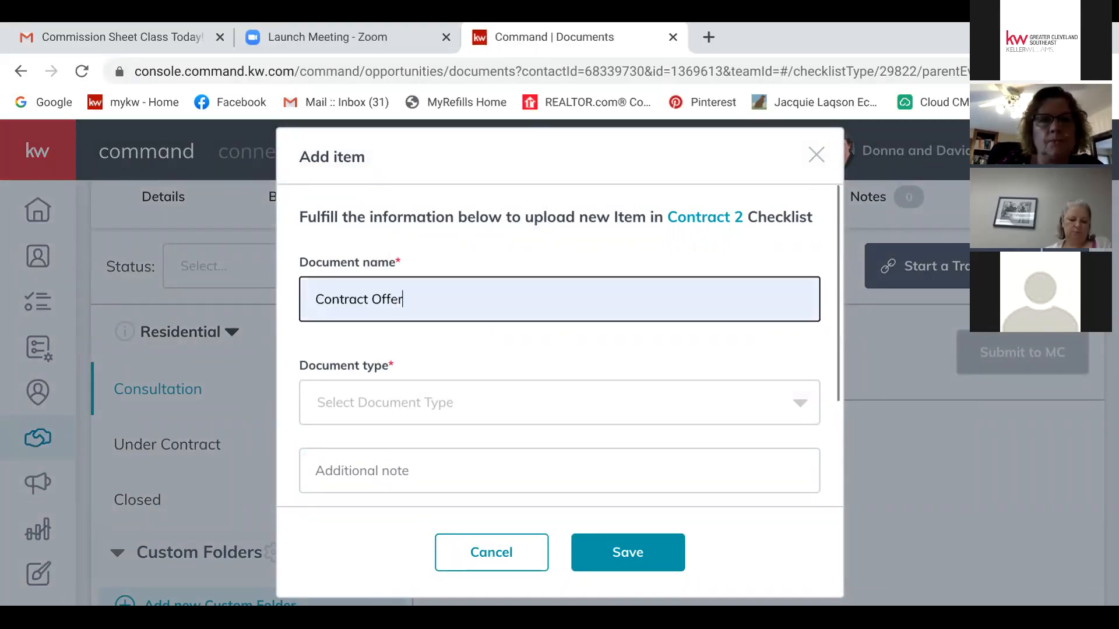
click(559, 402)
scroll(560, 466, down, 2)
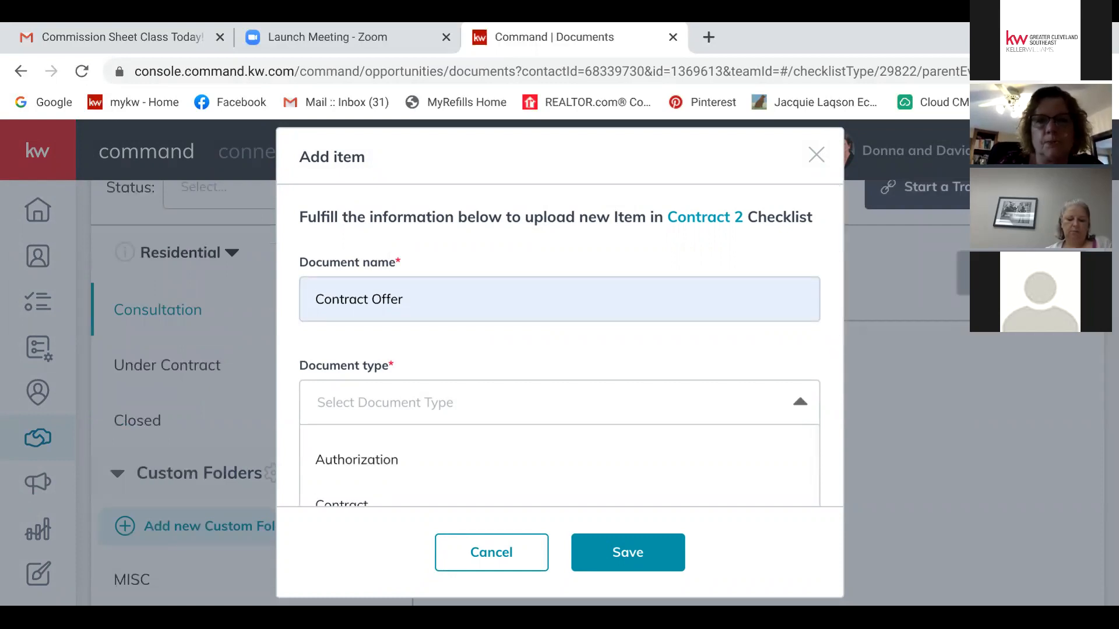
scroll(559, 349, down, 4)
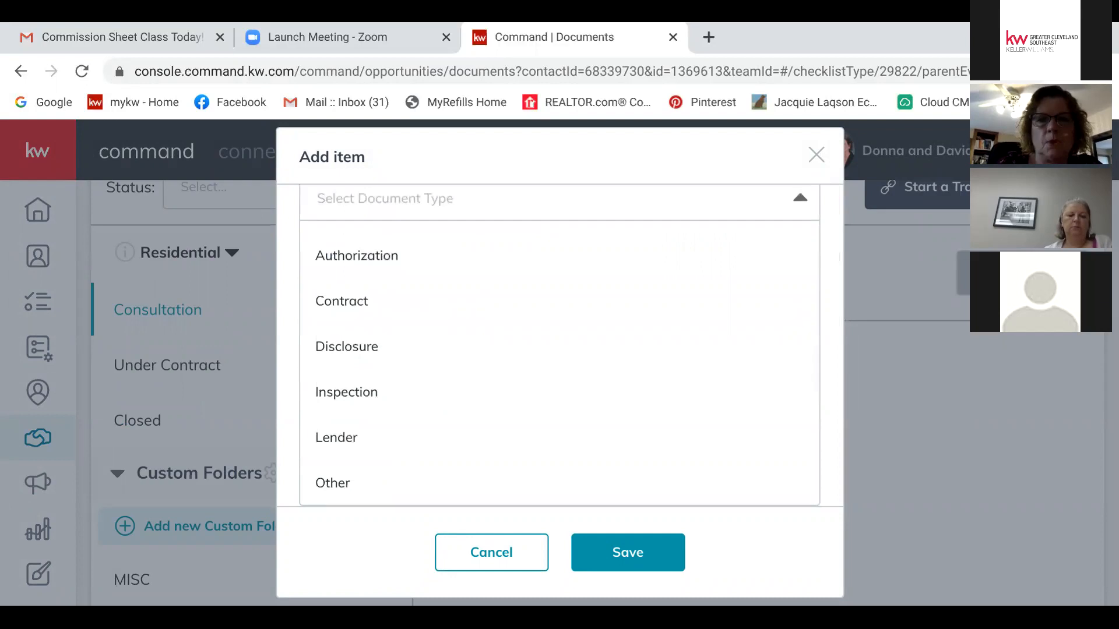
click(333, 483)
click(363, 316)
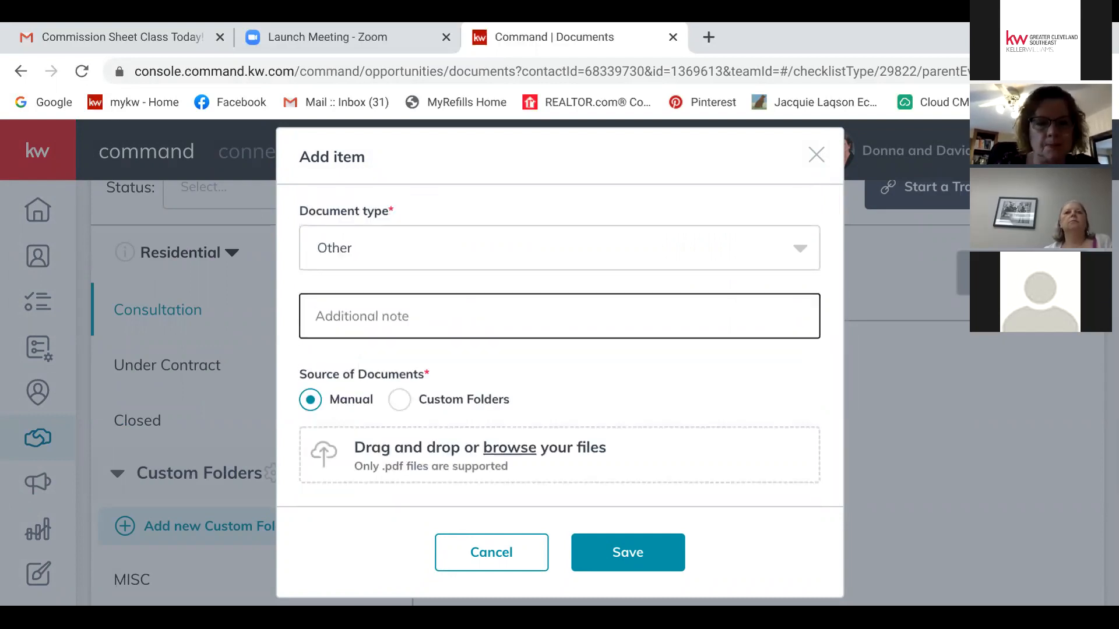
text(Agency)
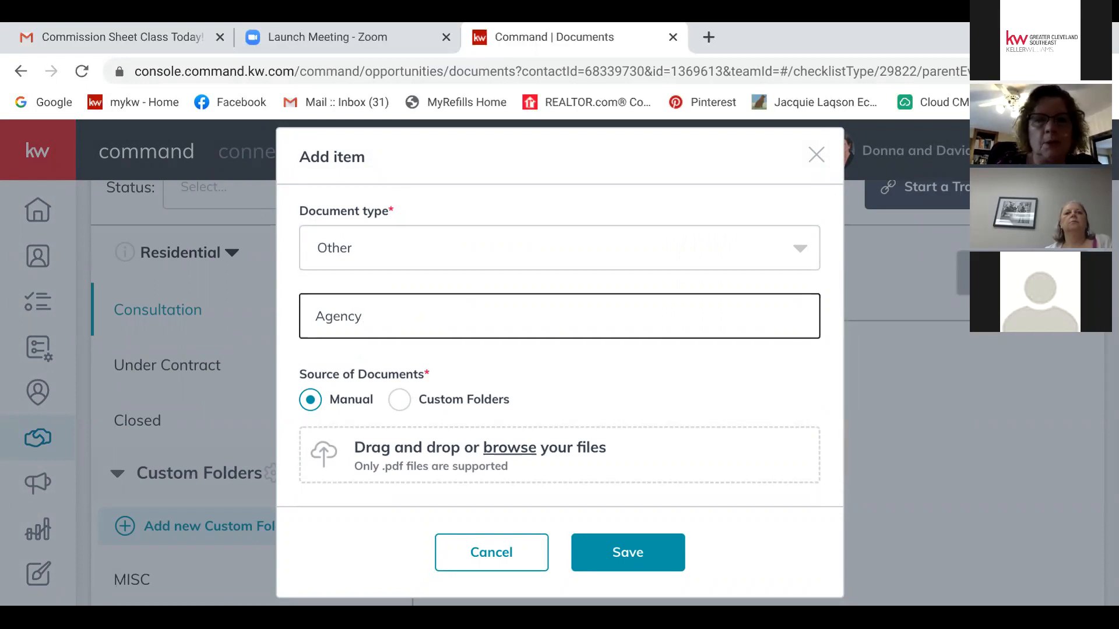
click(628, 552)
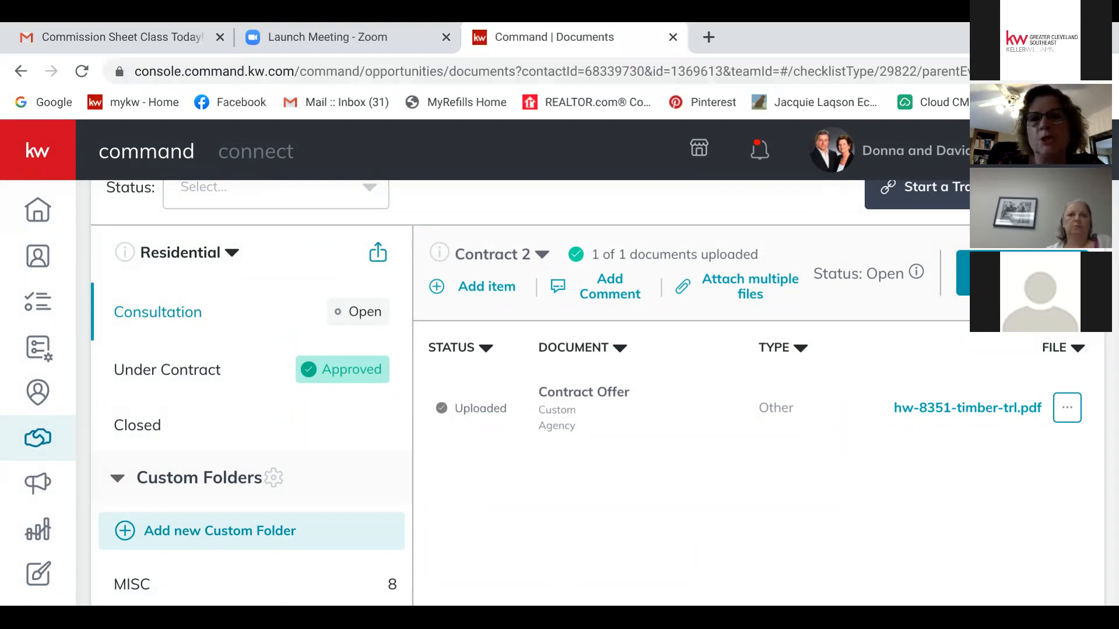
scroll(596, 393, up, 4)
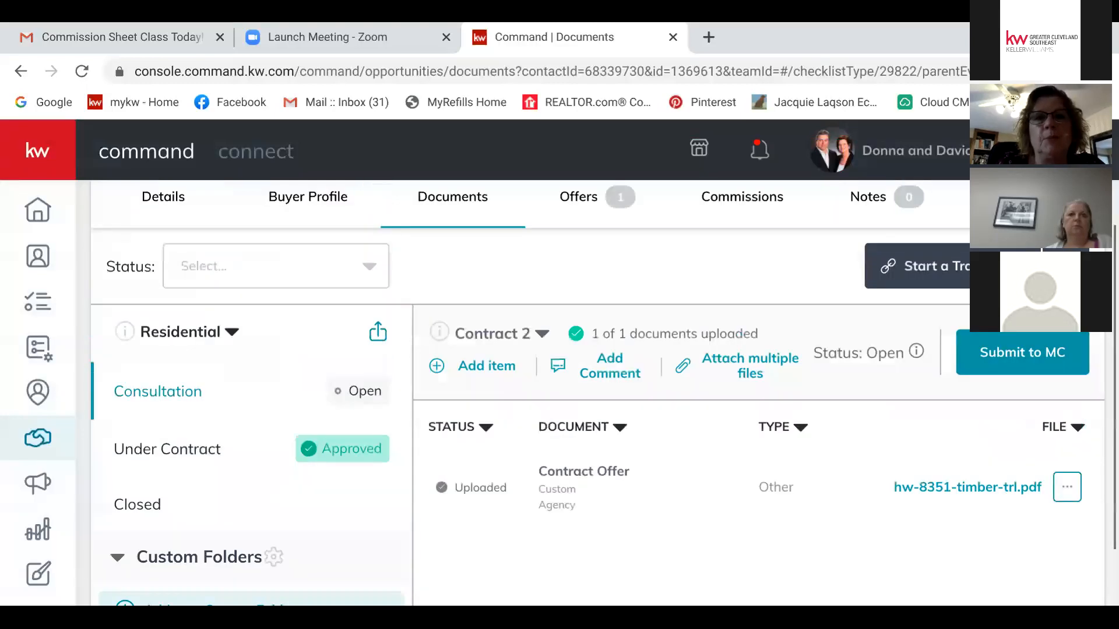
click(129, 209)
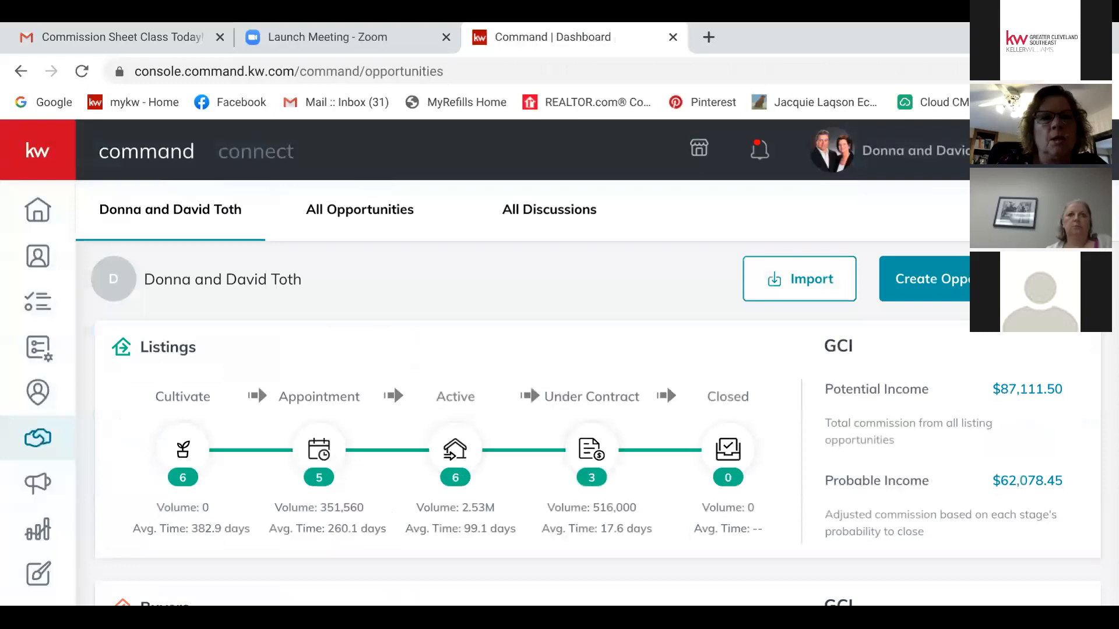
Step: Open a closed buyer opportunity from the All Opportunities list
scroll(594, 402, down, 5)
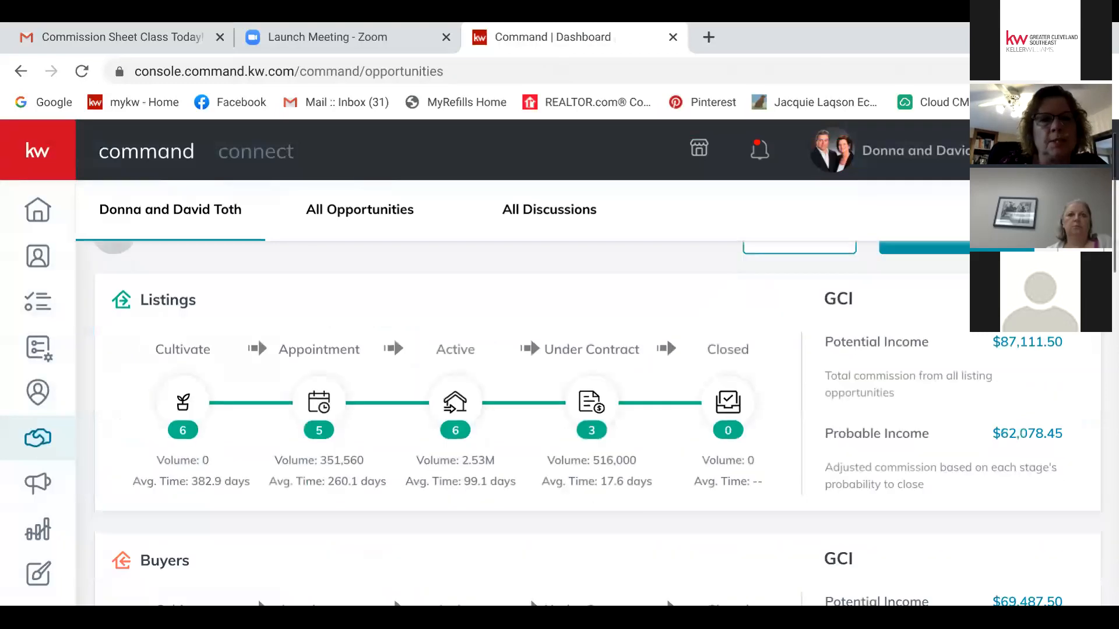
scroll(594, 402, down, 2)
scroll(595, 402, up, 10)
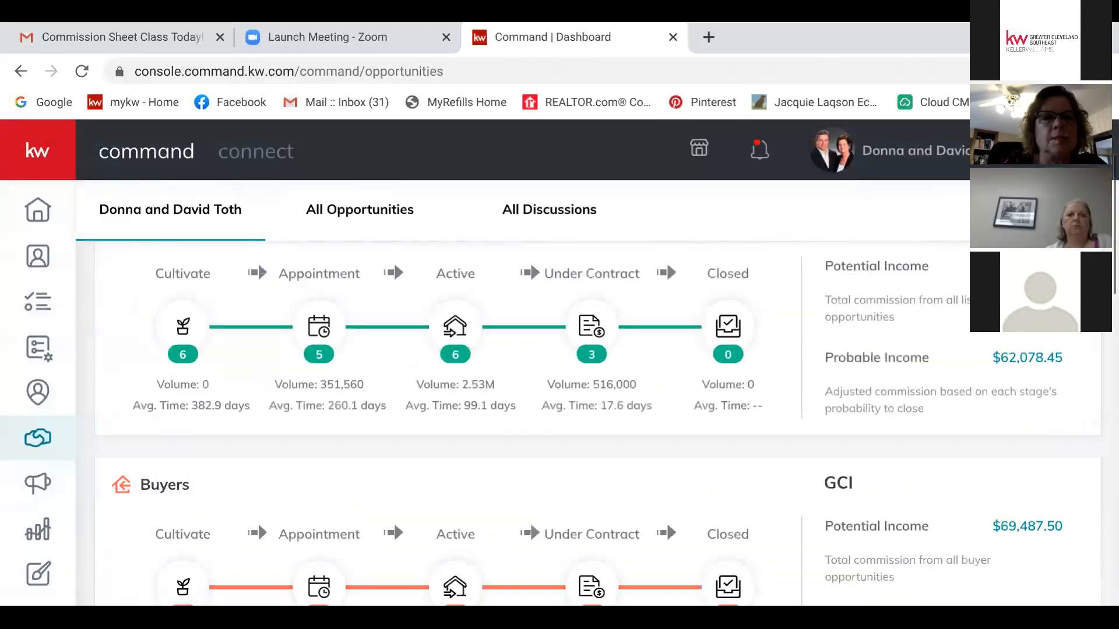
click(360, 210)
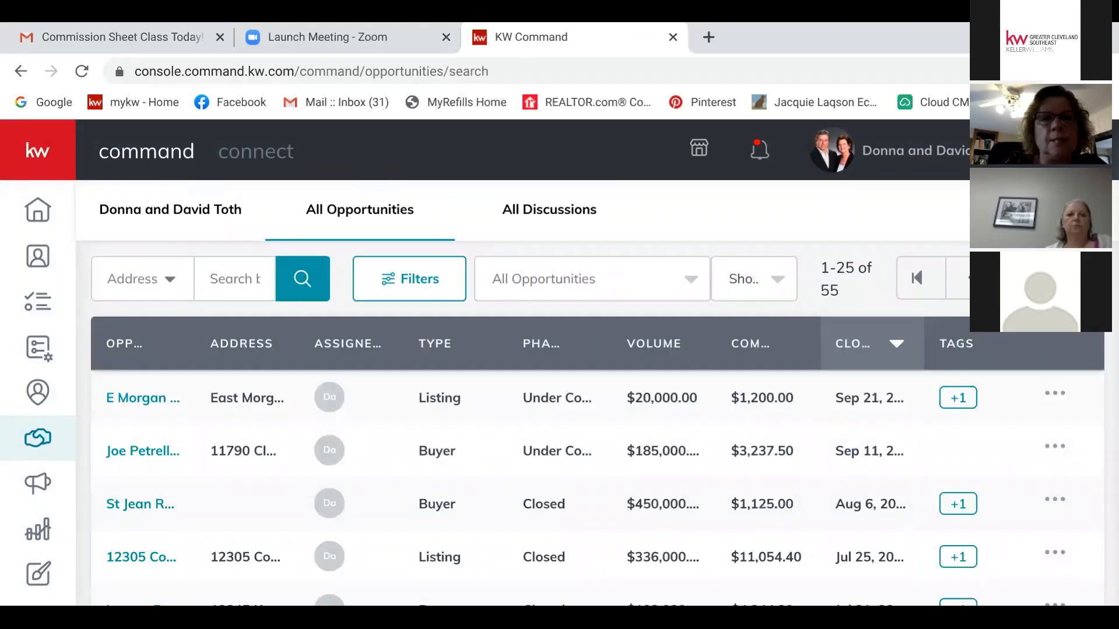
scroll(597, 420, down, 5)
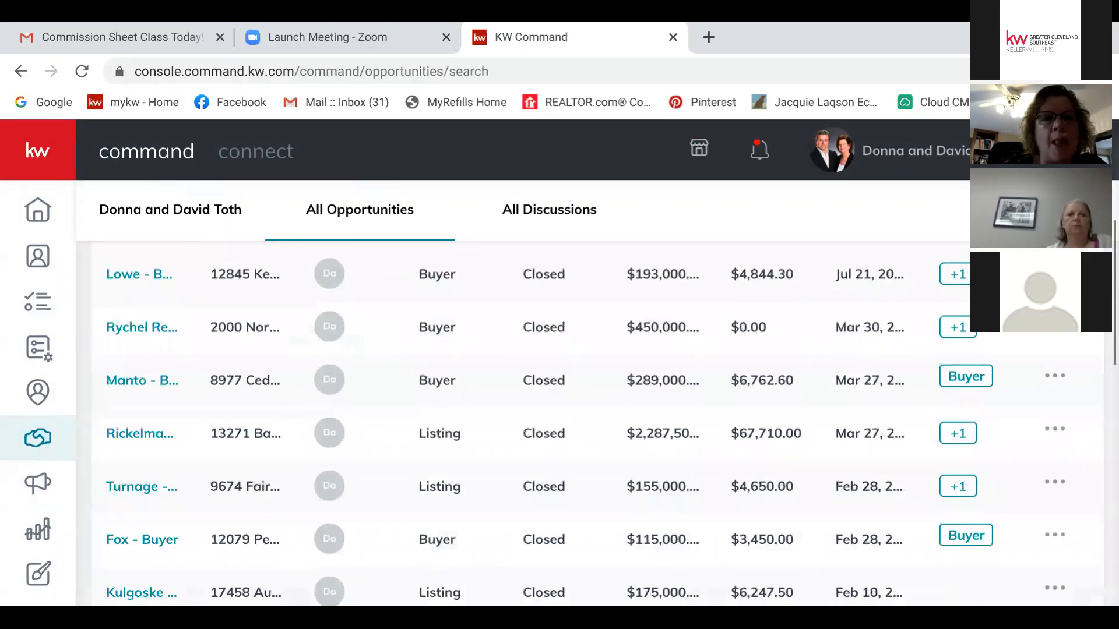
click(141, 506)
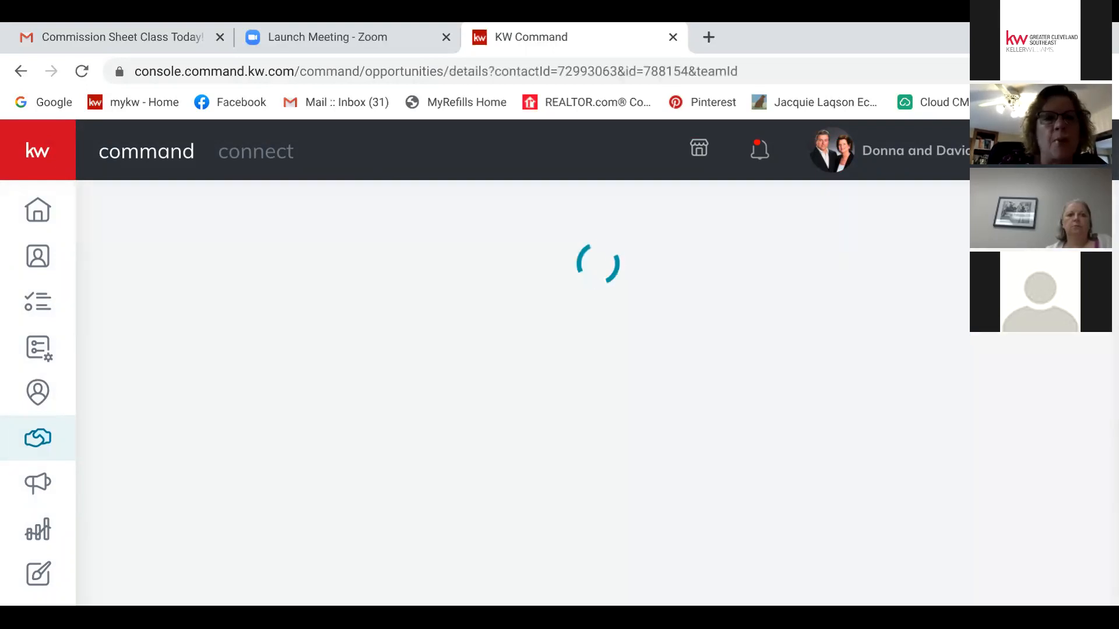
Step: Browse the closed opportunity's Under Contract document checklist, then go back to the dashboard
click(452, 354)
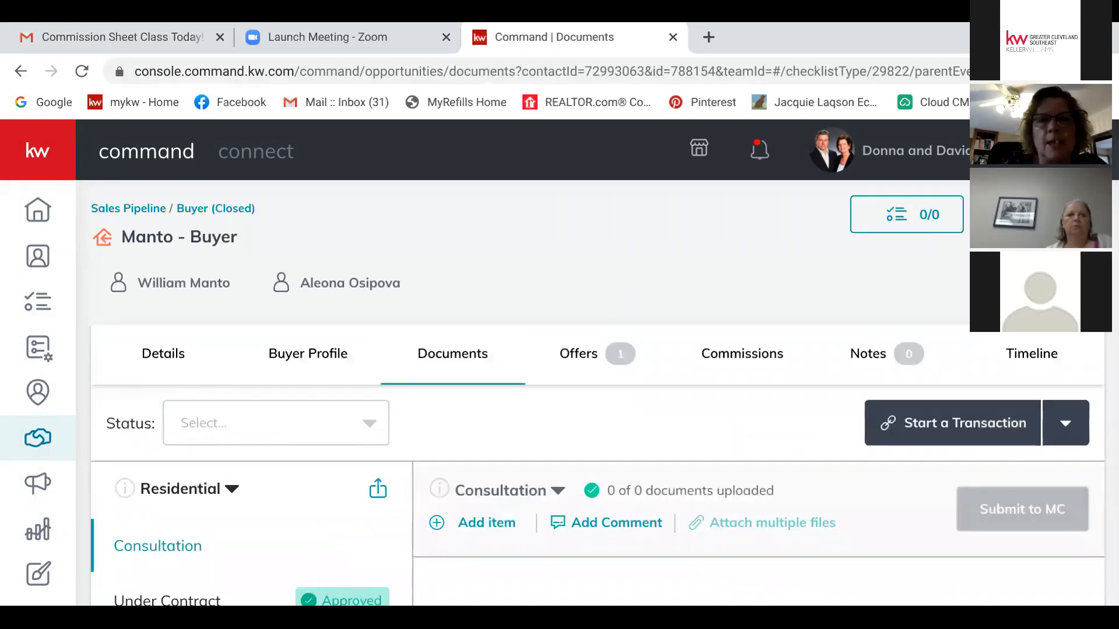
scroll(603, 393, down, 4)
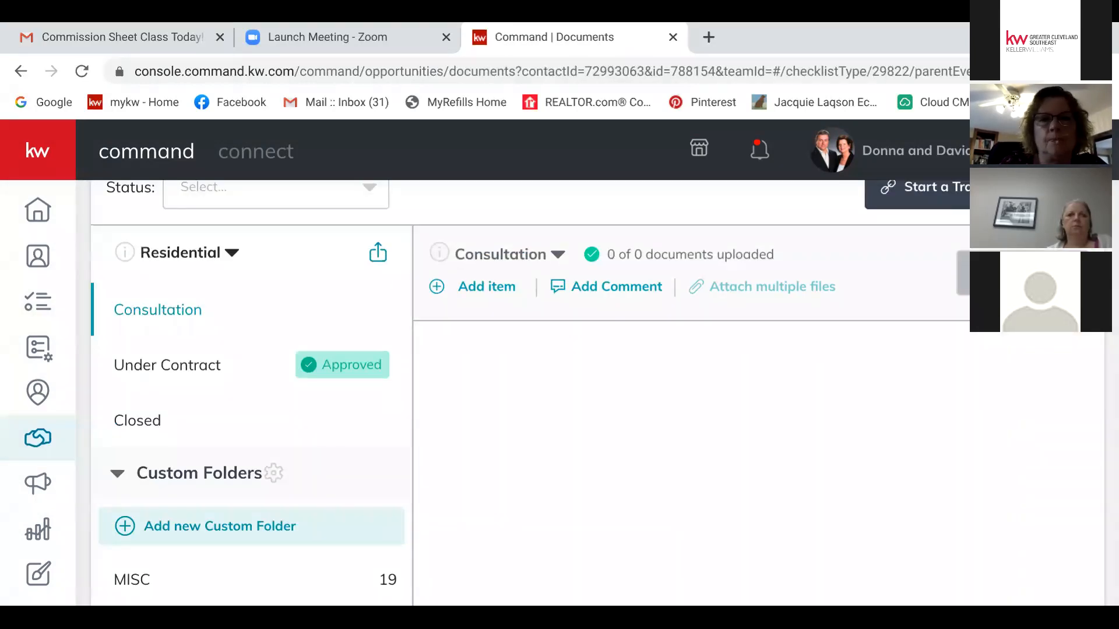
click(558, 255)
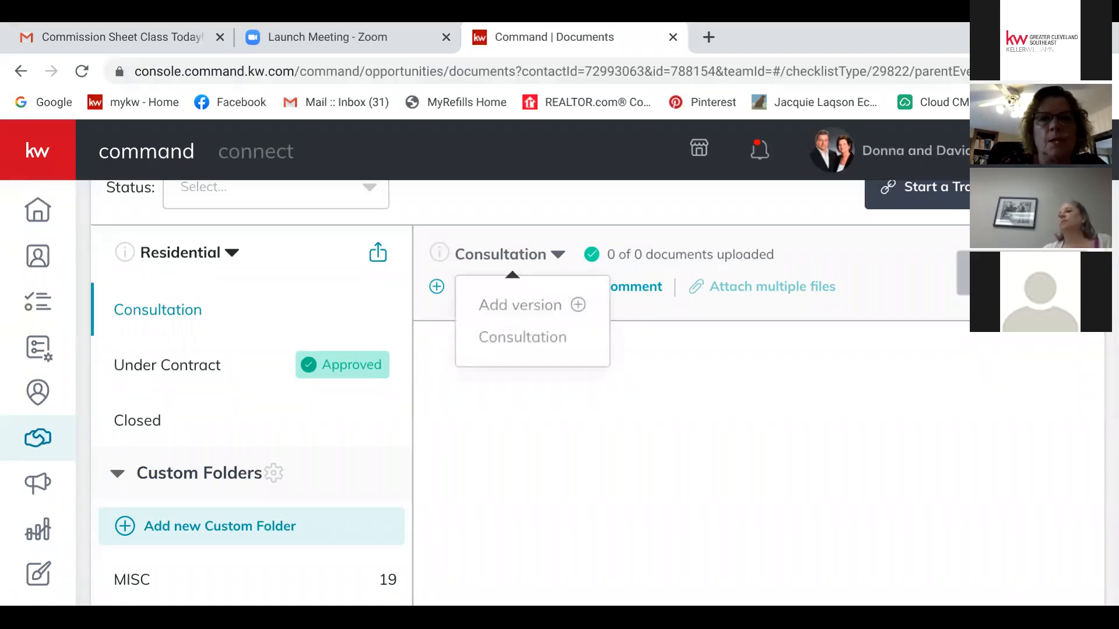
click(168, 365)
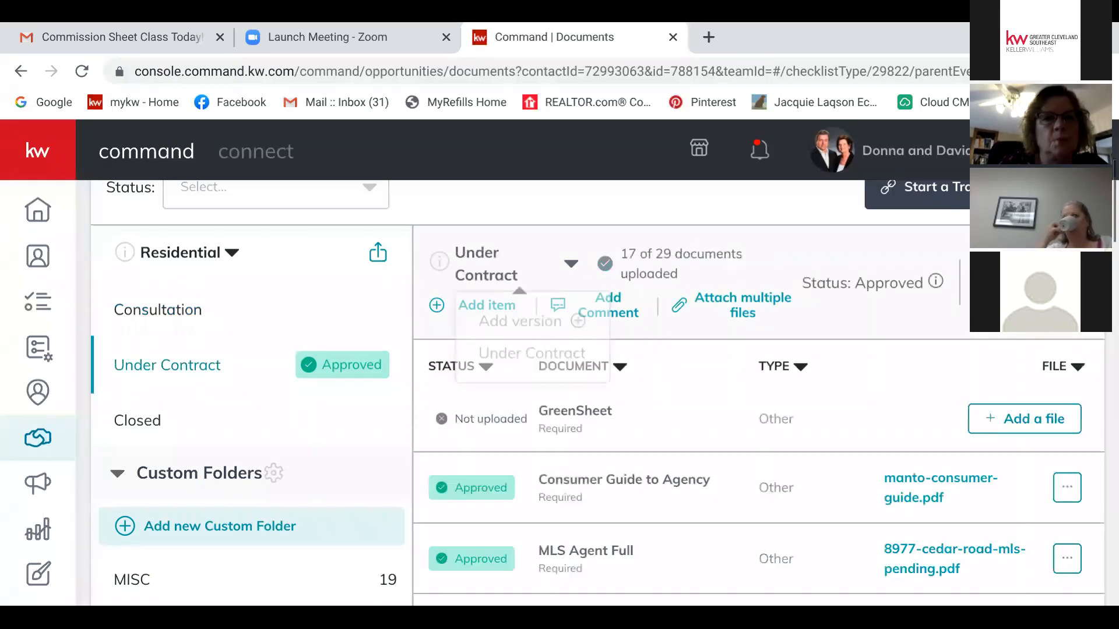
scroll(603, 394, down, 4)
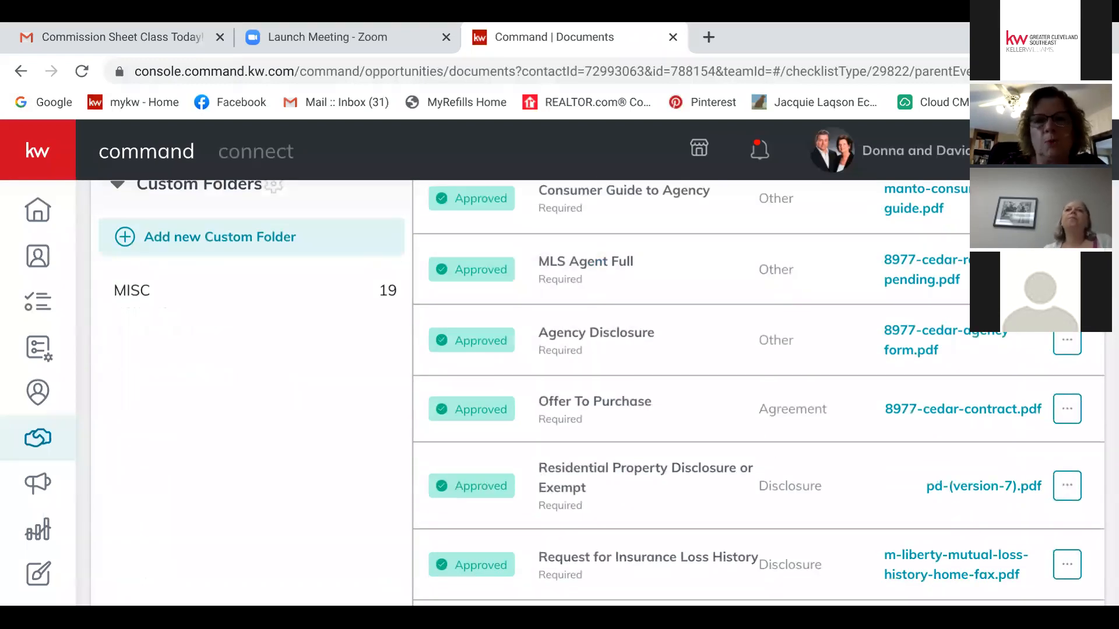
scroll(603, 393, down, 5)
scroll(603, 394, down, 5)
scroll(603, 393, up, 14)
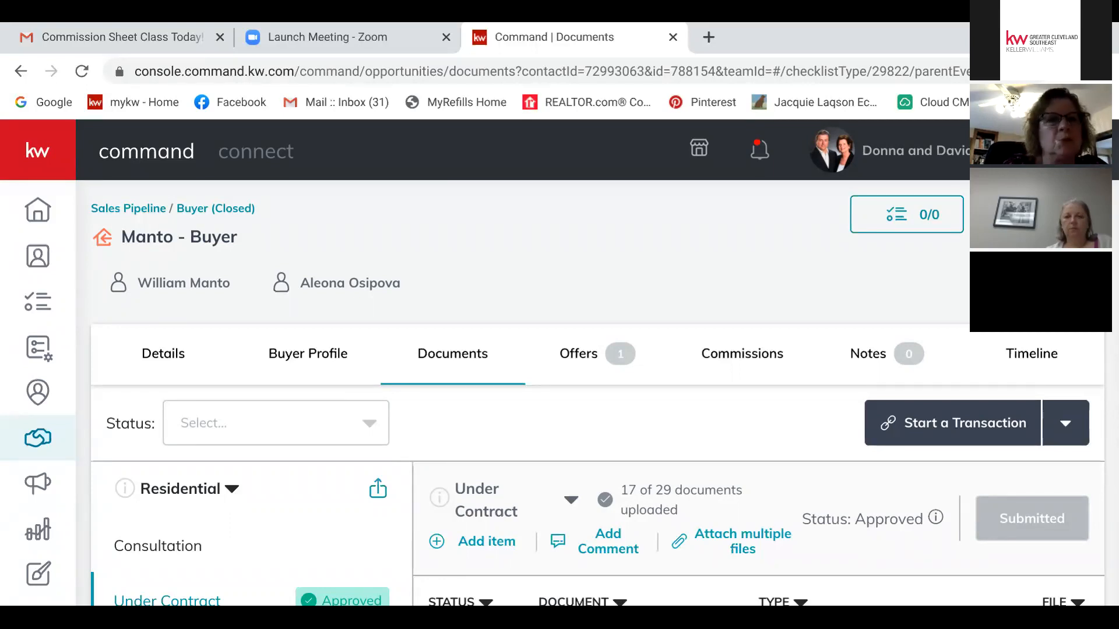
click(38, 438)
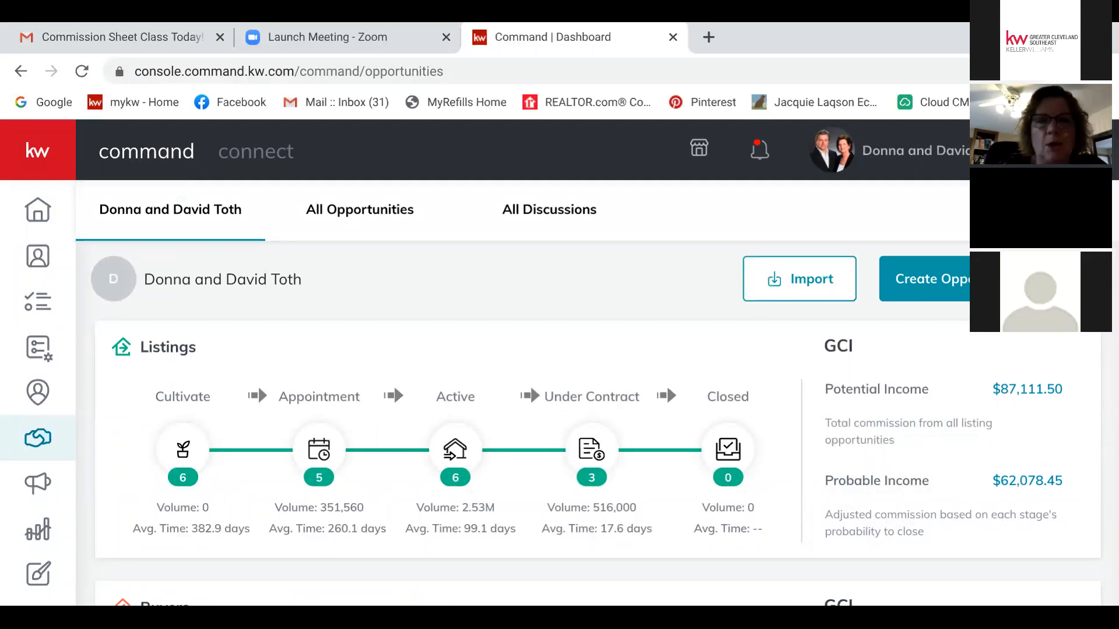
Step: Open the Teaching - Listing card's details from the Active listings board
scroll(666, 385, down, 2)
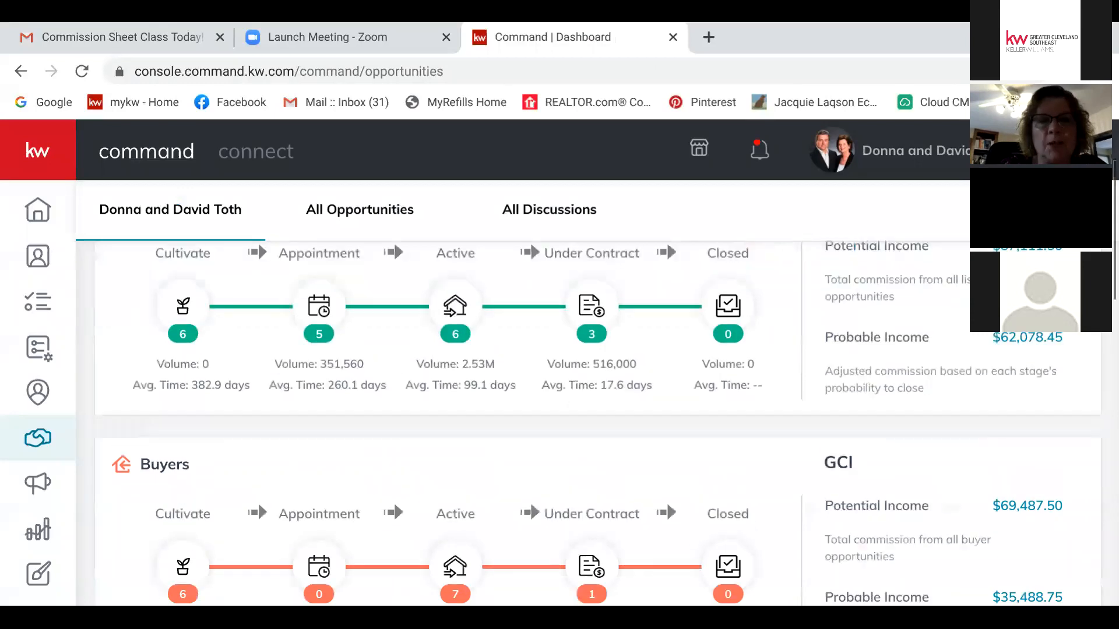
scroll(666, 385, up, 1)
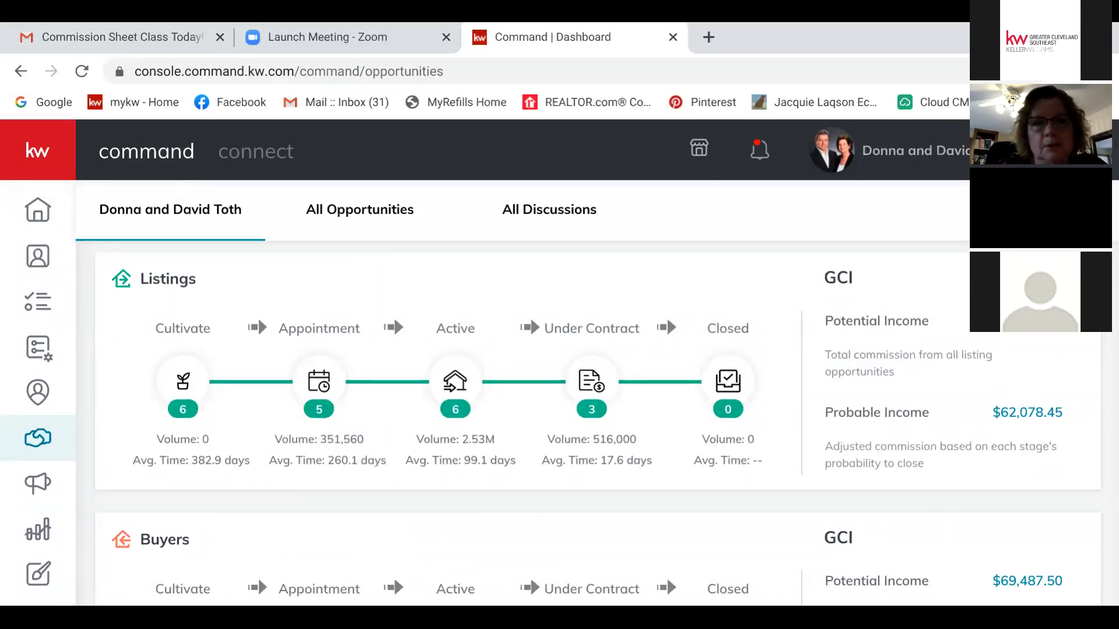
click(455, 382)
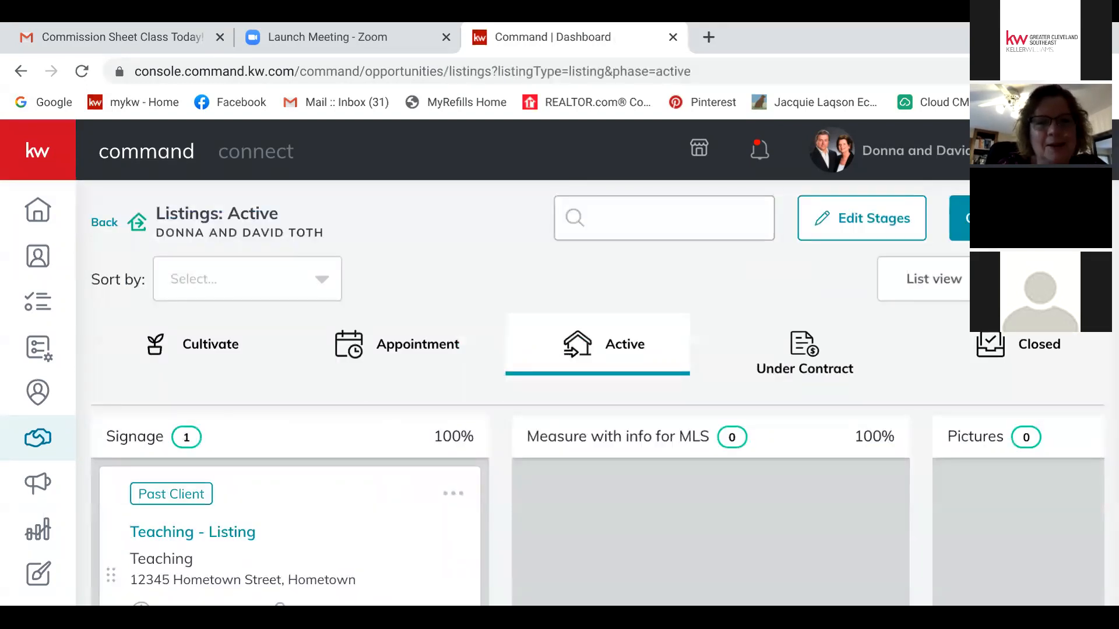
scroll(583, 390, down, 3)
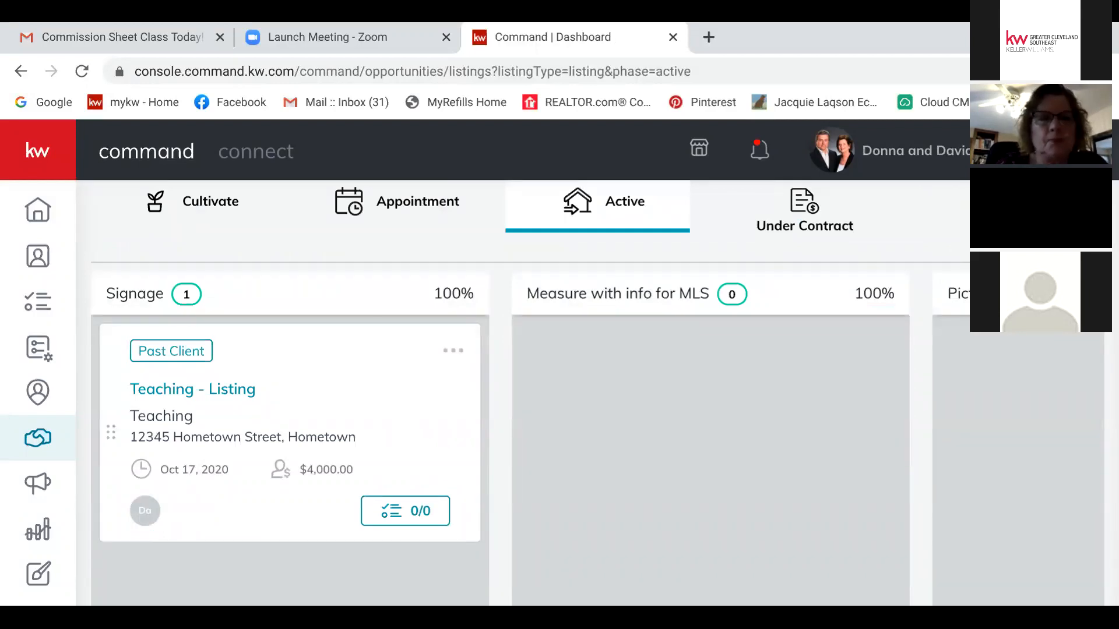
click(453, 351)
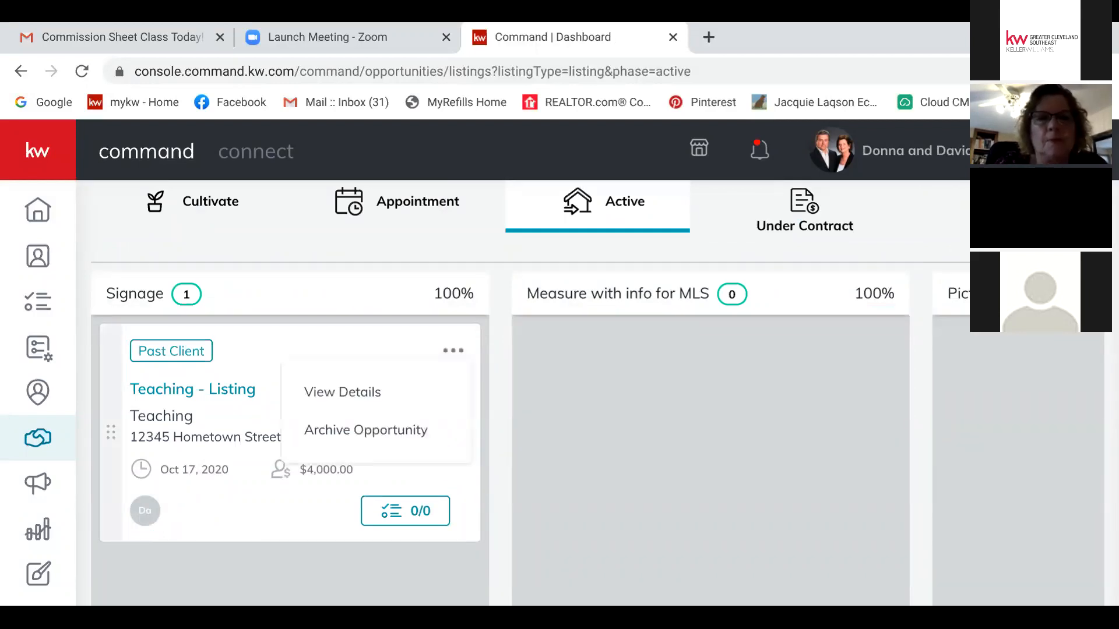
click(343, 392)
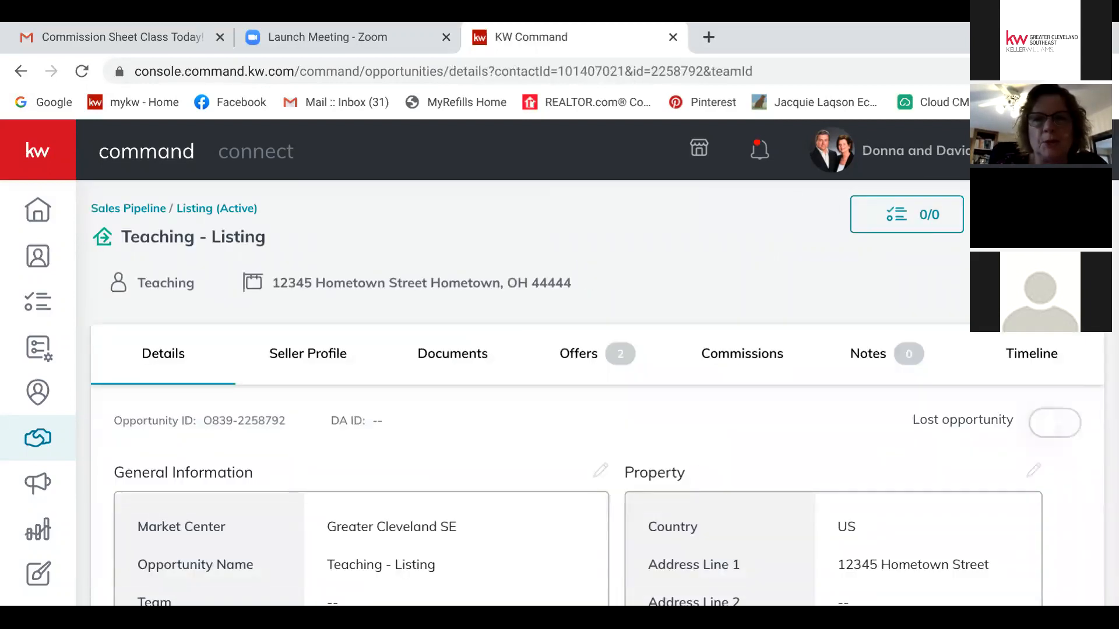
scroll(596, 396, down, 2)
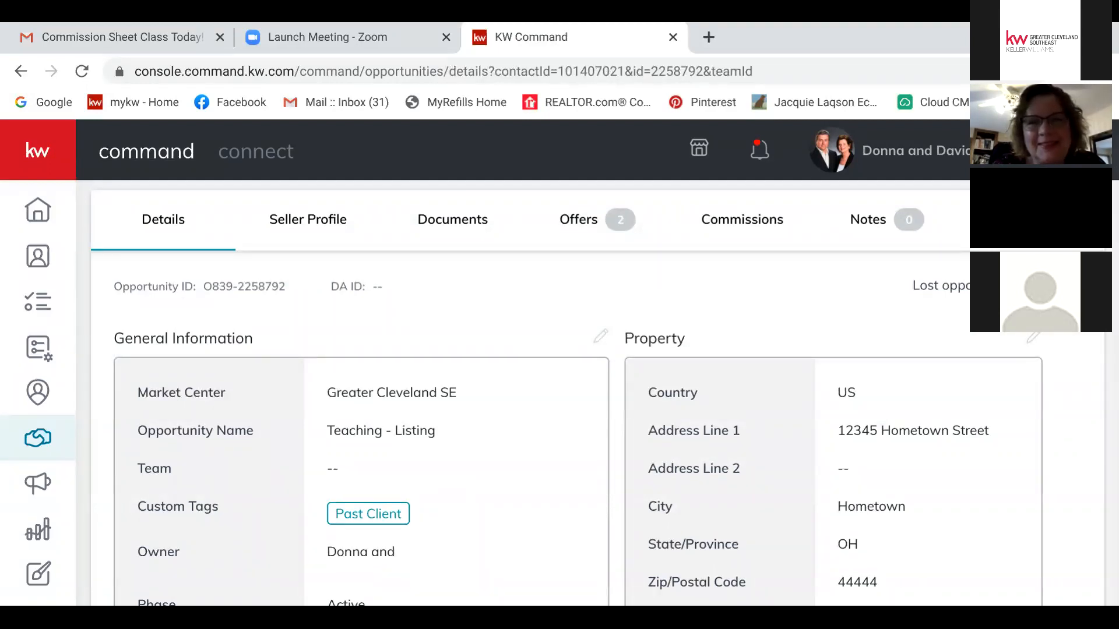
scroll(603, 396, up, 1)
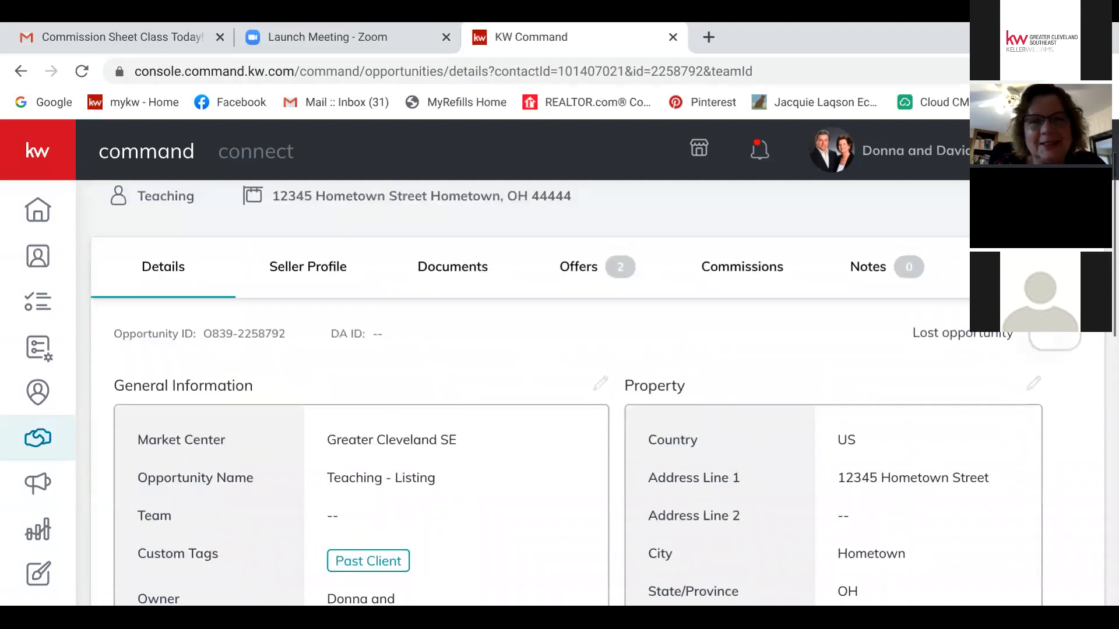
scroll(596, 396, down, 3)
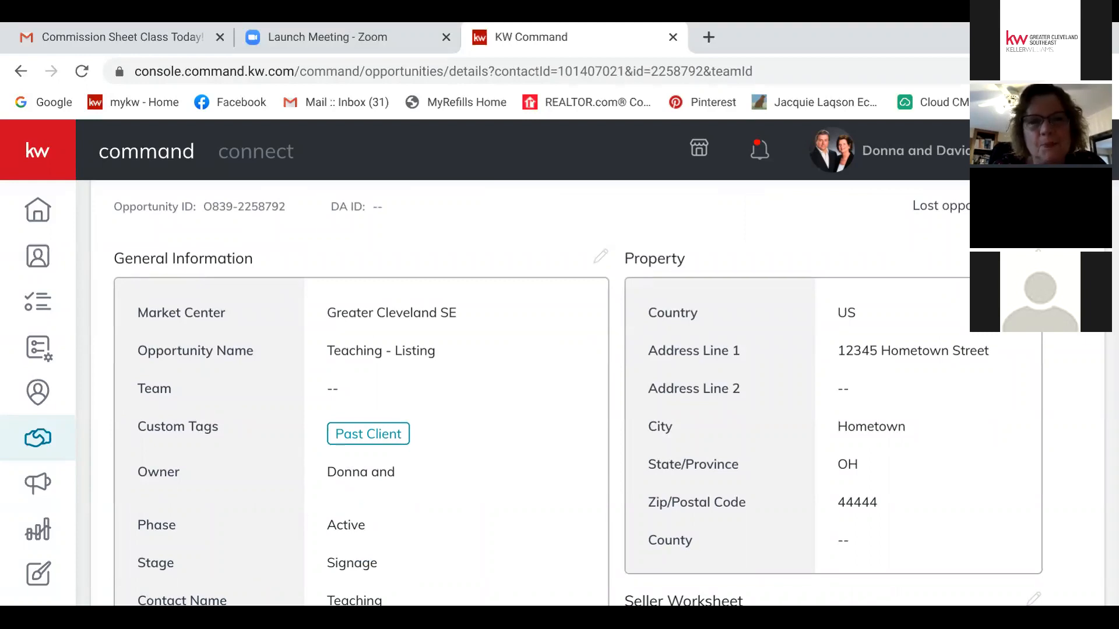
scroll(604, 394, up, 3)
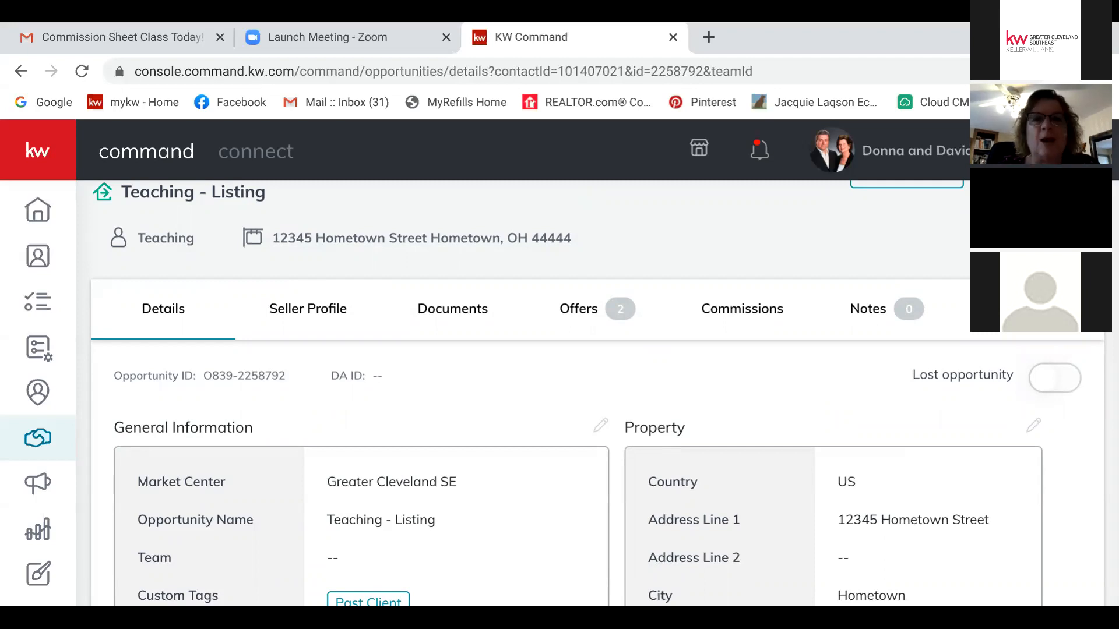
click(452, 308)
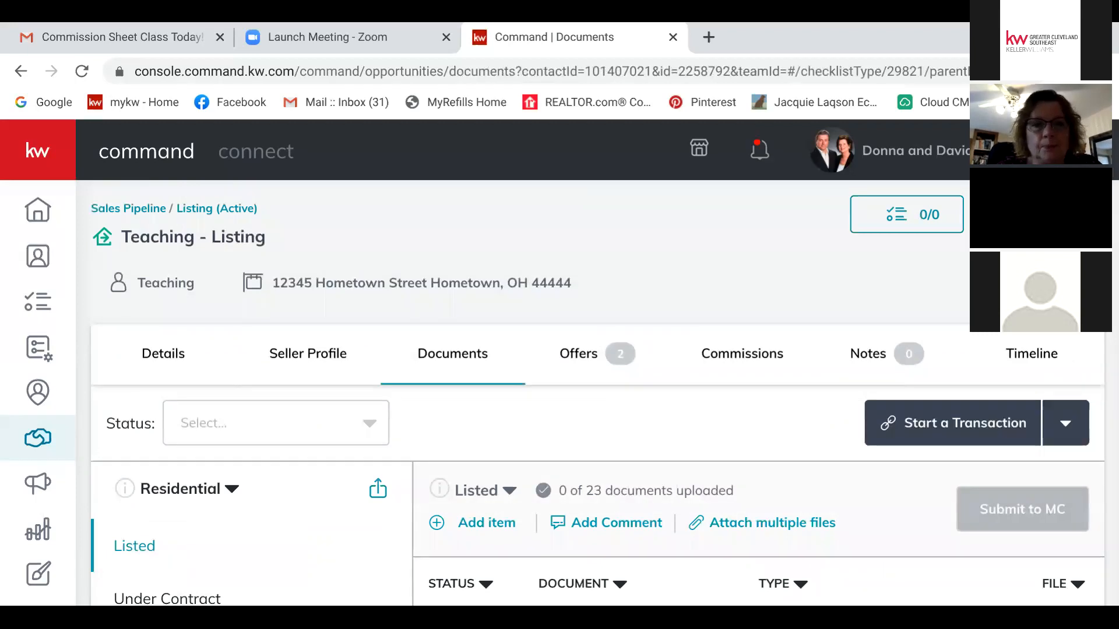
scroll(597, 393, down, 3)
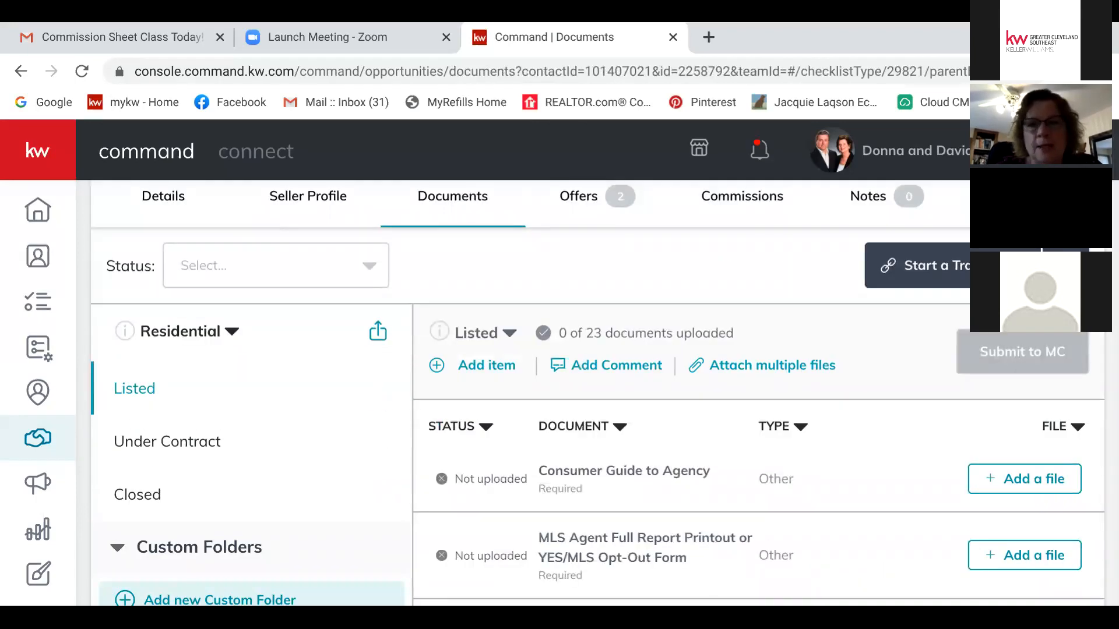
scroll(603, 395, down, 2)
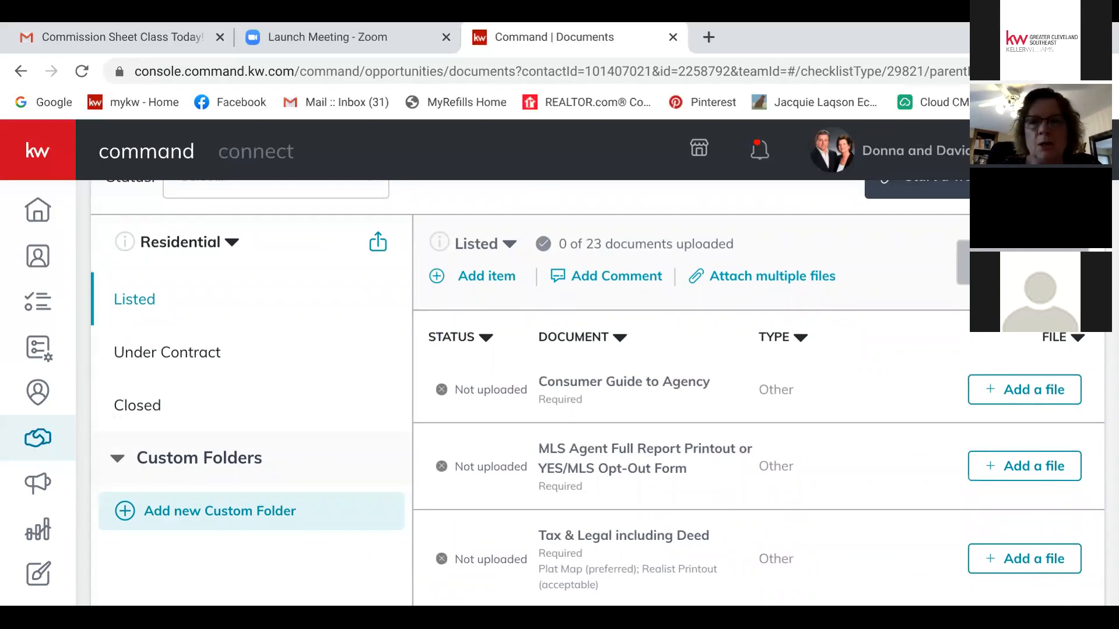
click(1025, 390)
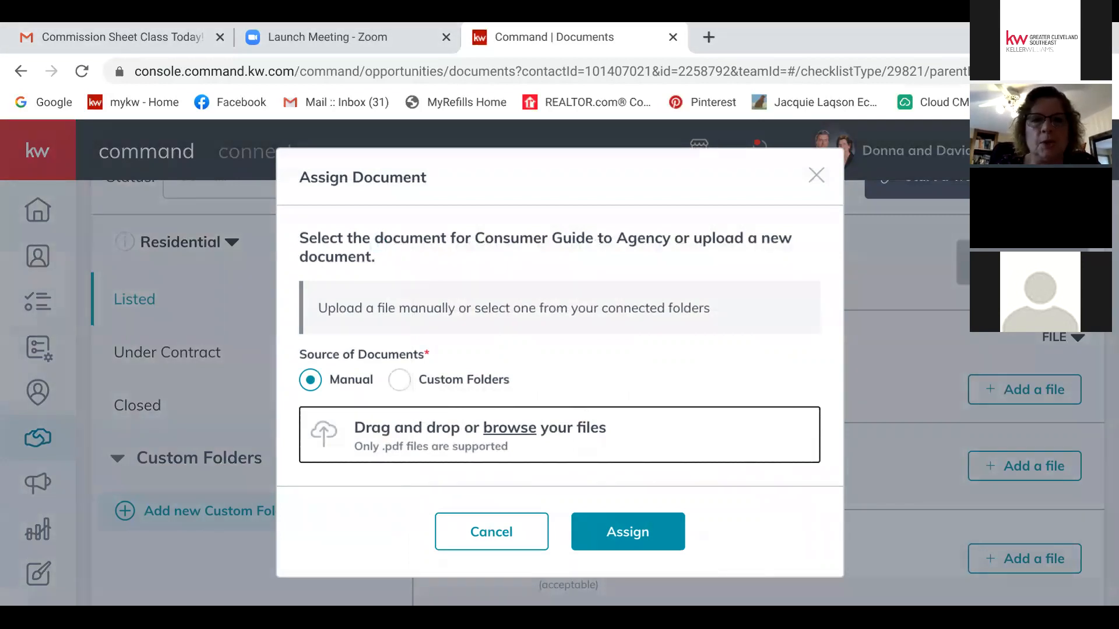
key(Escape)
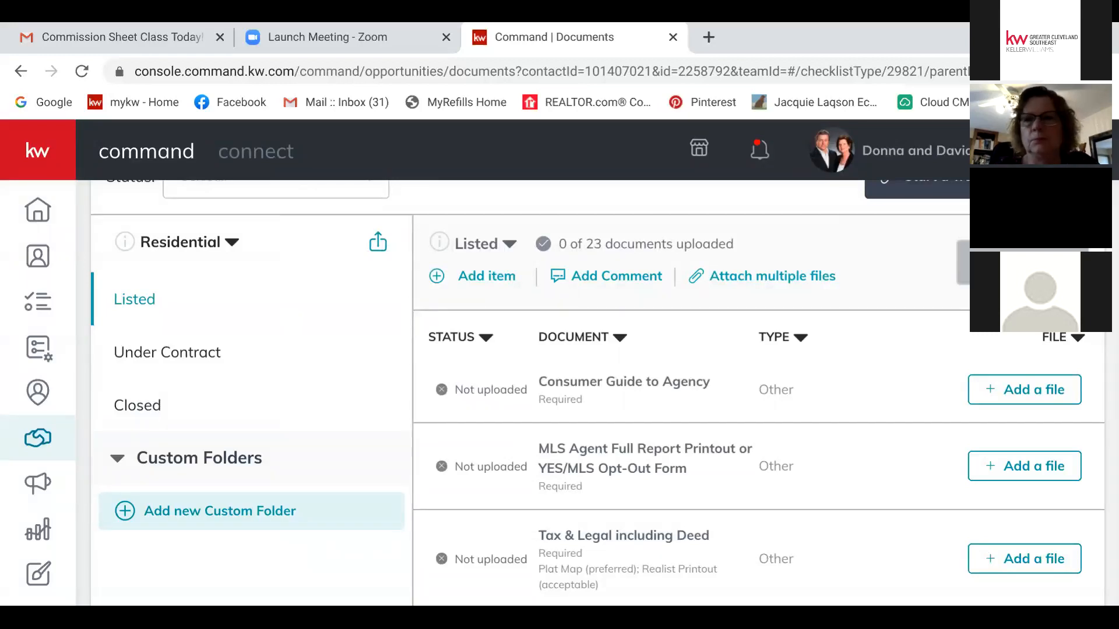
scroll(596, 393, up, 3)
scroll(596, 393, down, 3)
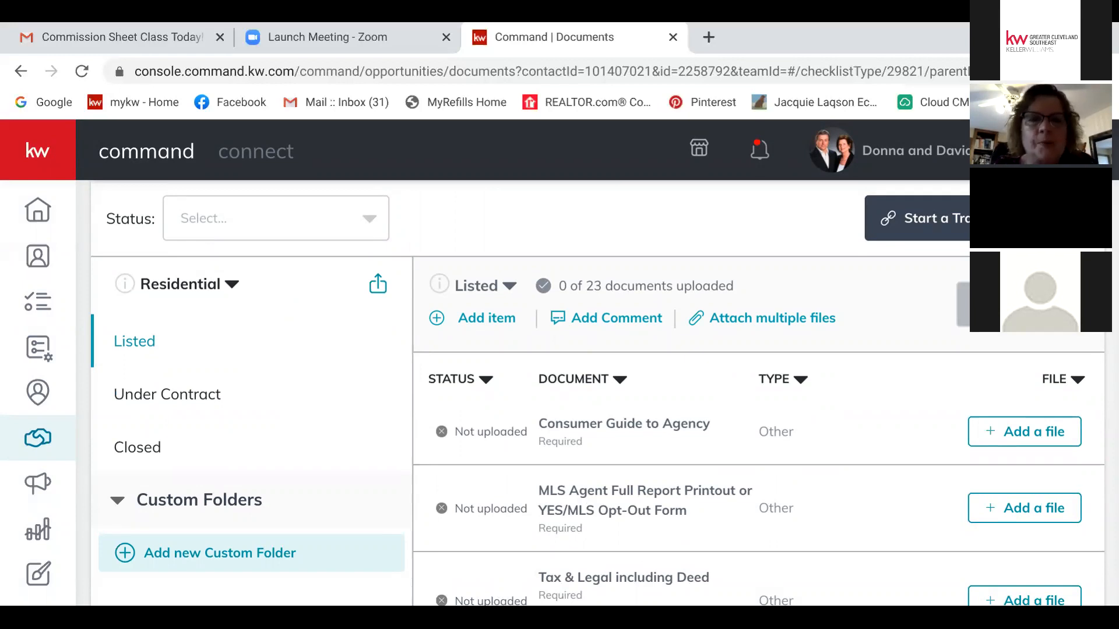
scroll(583, 407, up, 3)
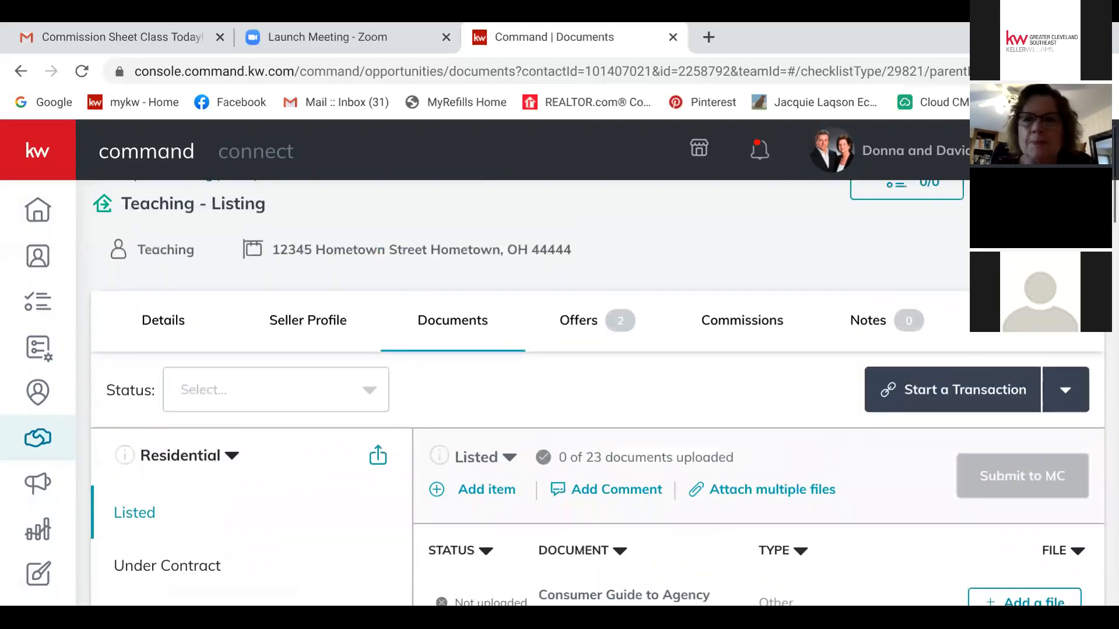
scroll(583, 408, down, 2)
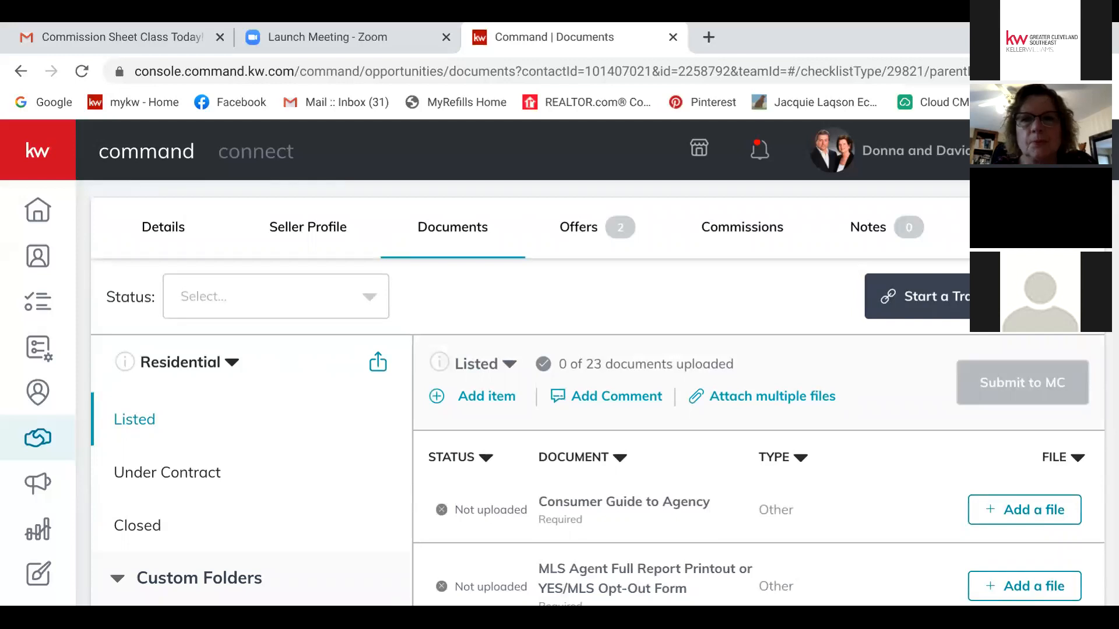
scroll(603, 388, up, 2)
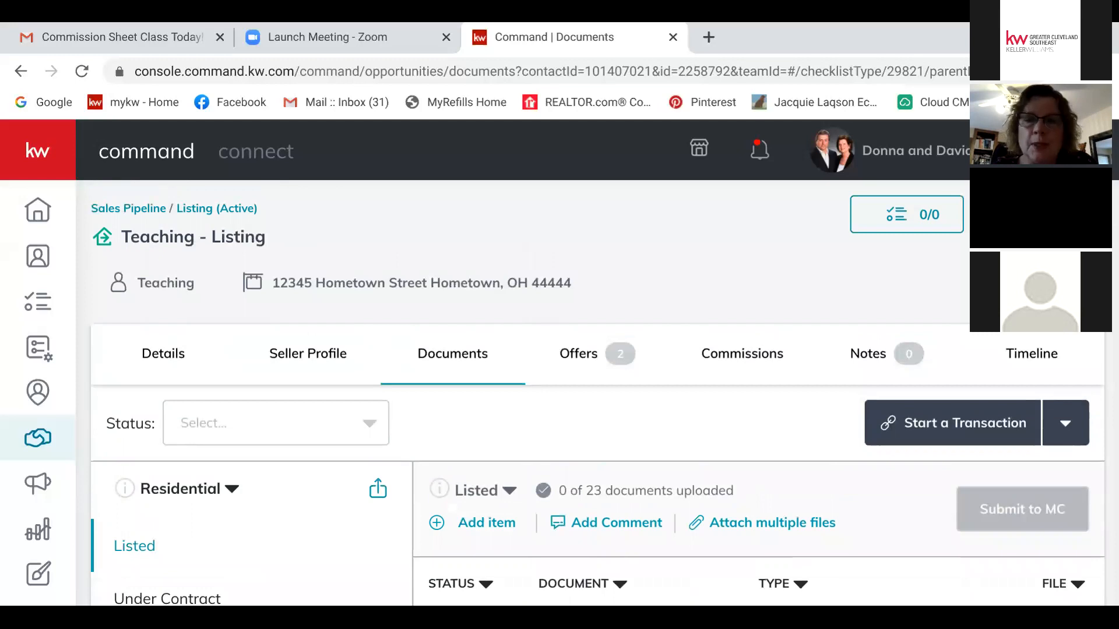
click(1065, 423)
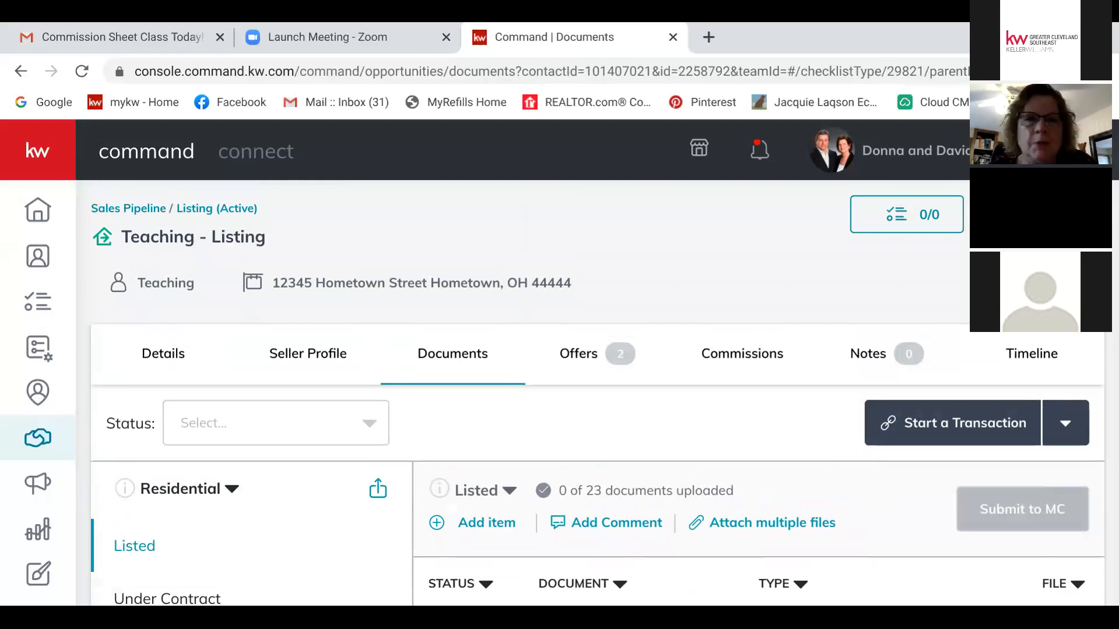
scroll(250, 364, down, 5)
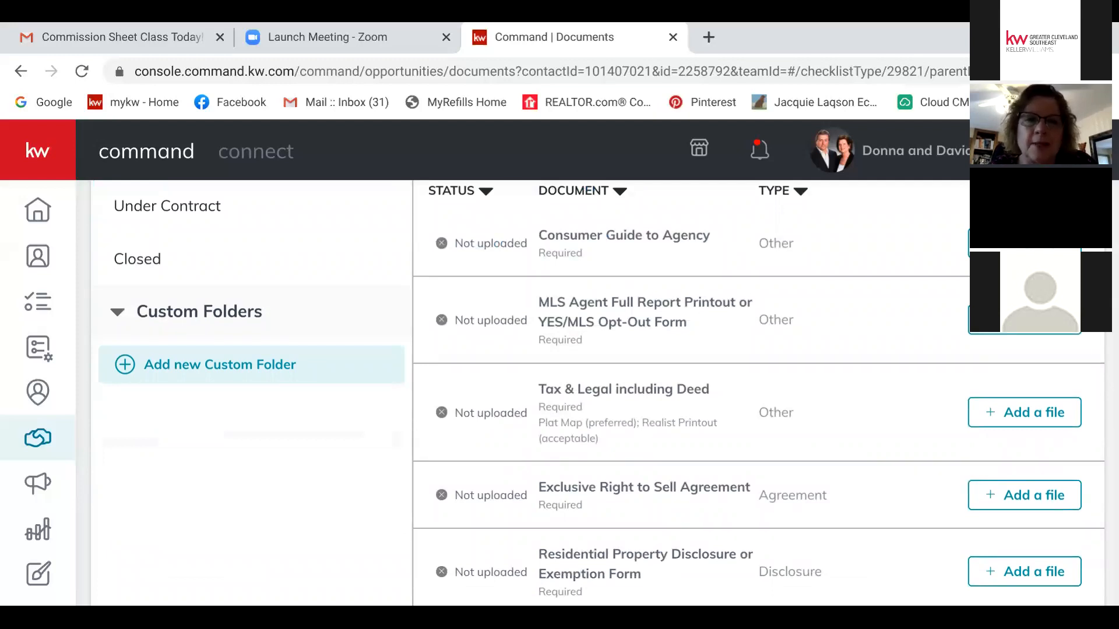
scroll(583, 397, up, 3)
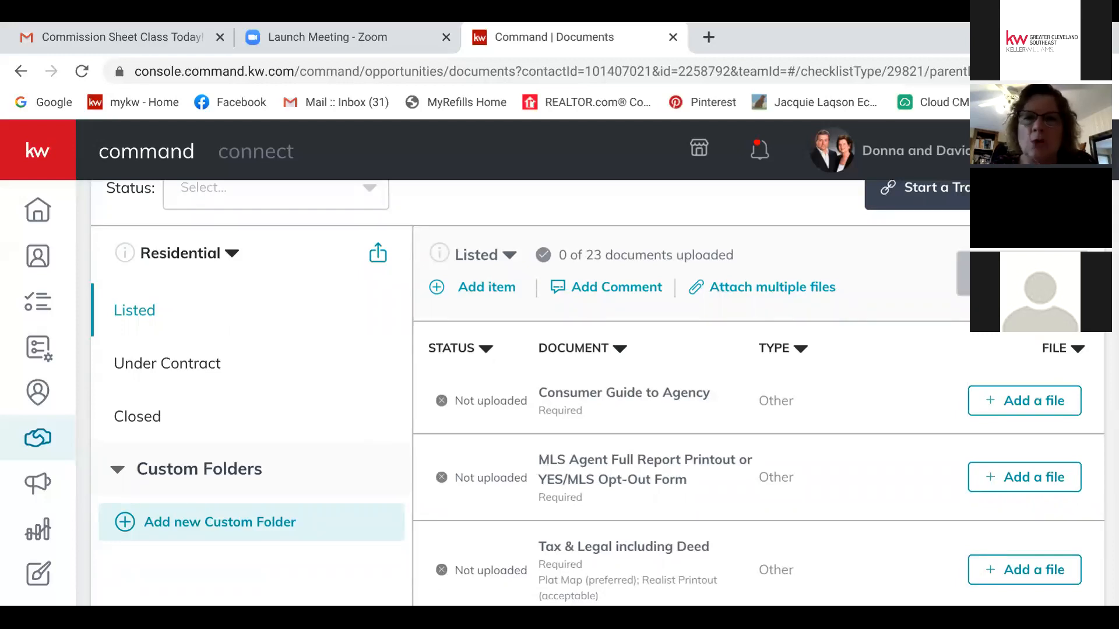
scroll(583, 396, up, 3)
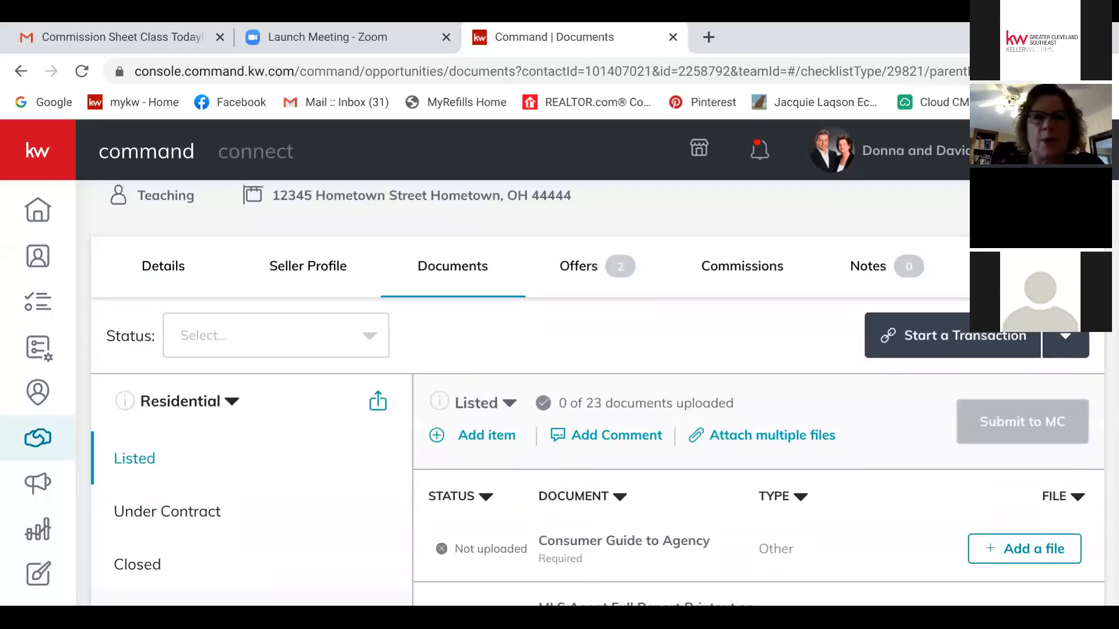
click(163, 266)
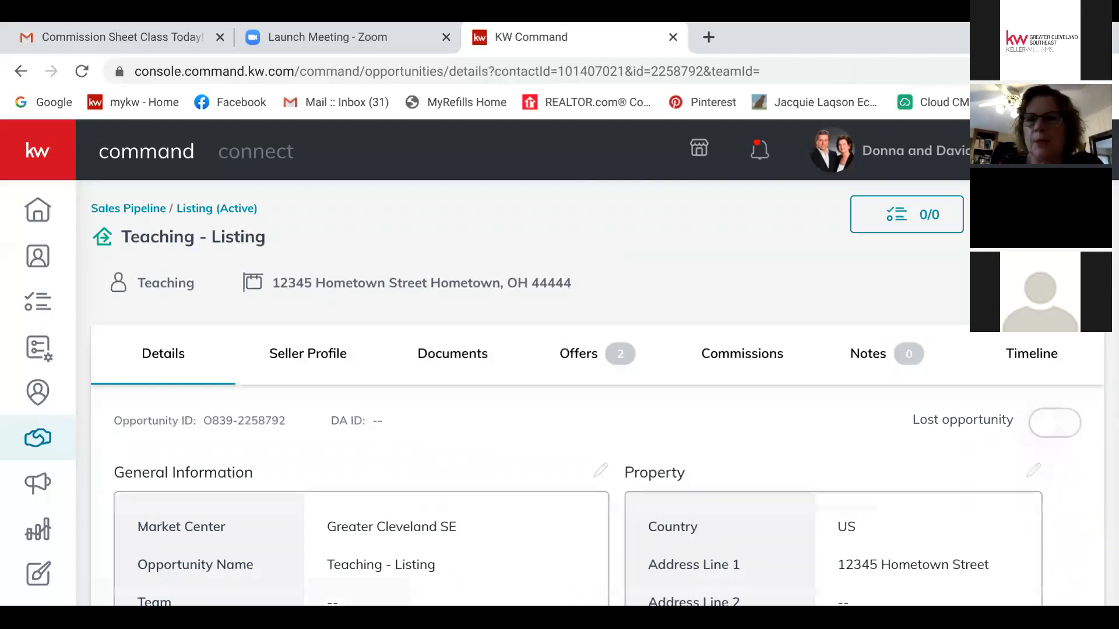
Step: Toggle Lost opportunity on and then back off for the listing
click(1055, 423)
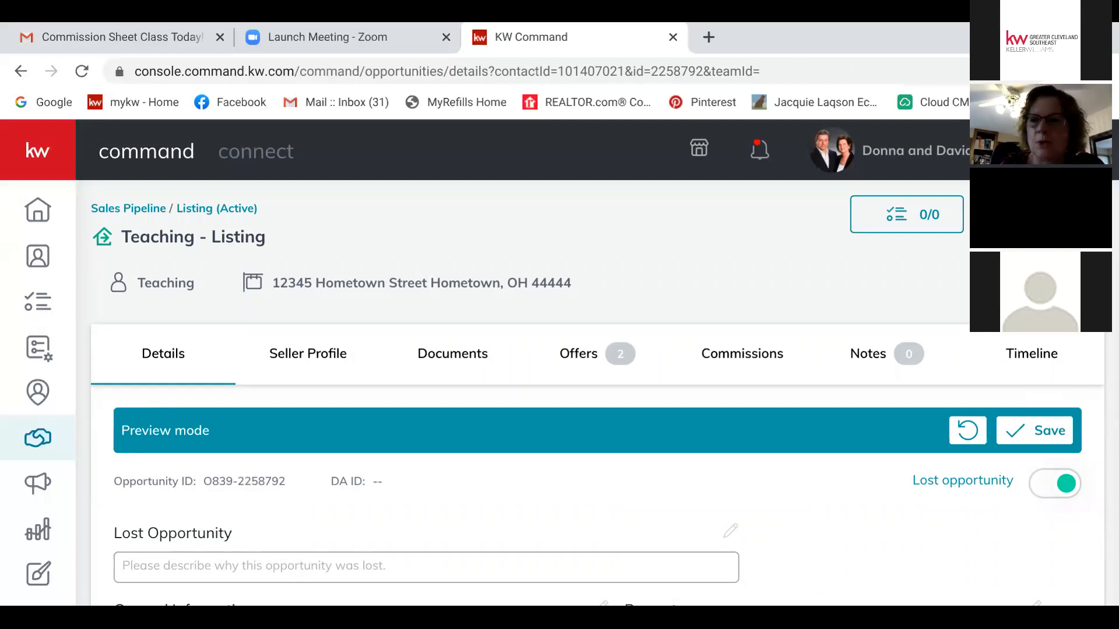
click(1054, 483)
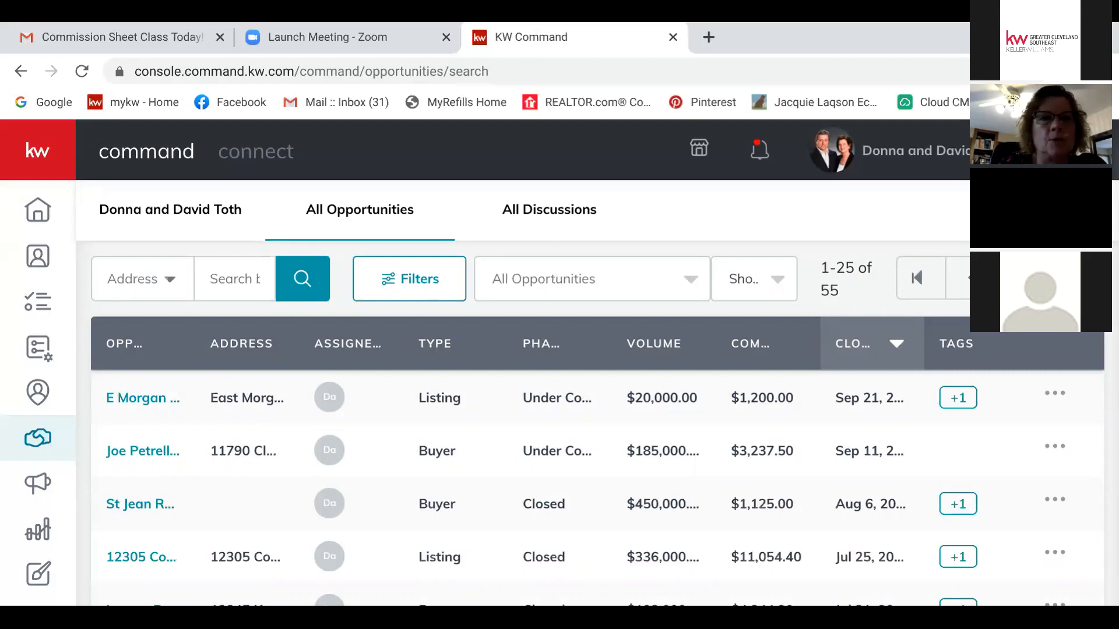
Step: Set the opportunity search type to Contact, then start a new opportunity from the dashboard
click(142, 279)
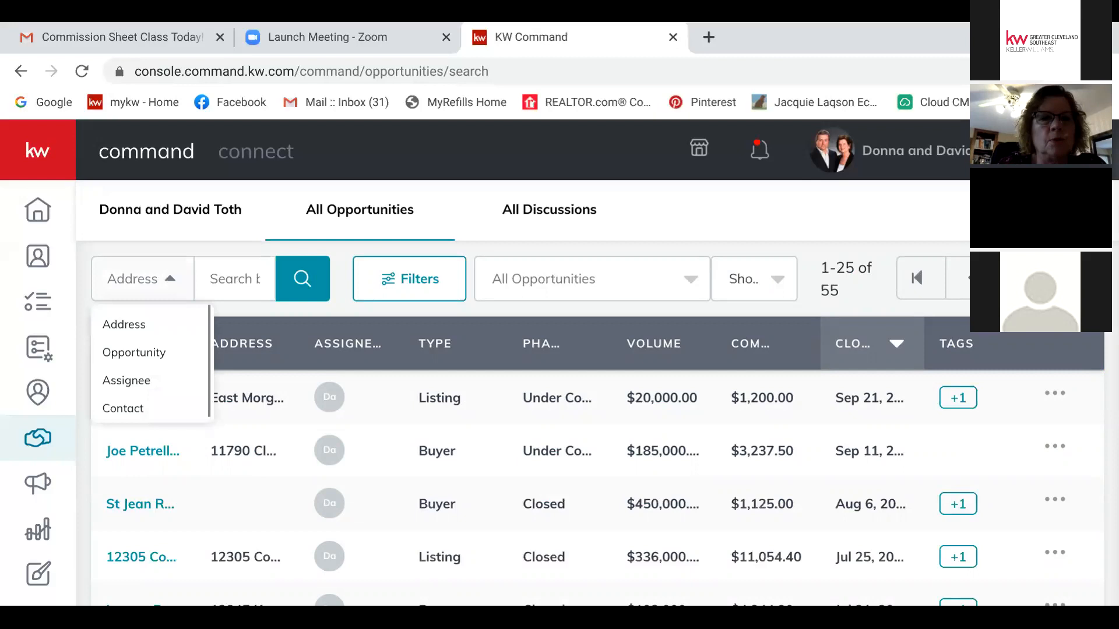
click(123, 408)
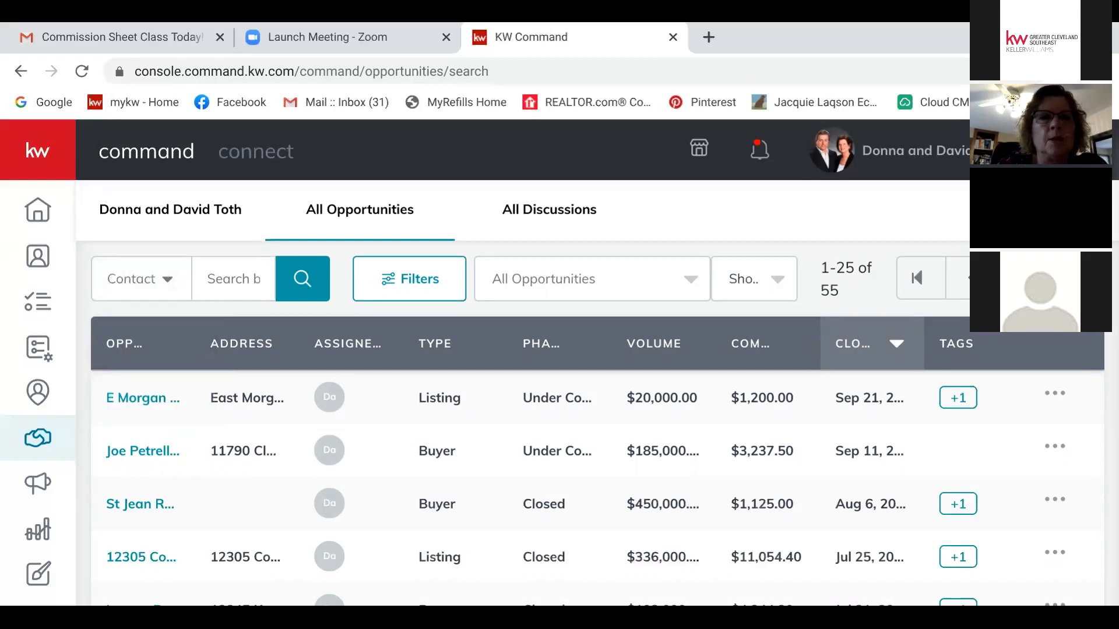
click(170, 210)
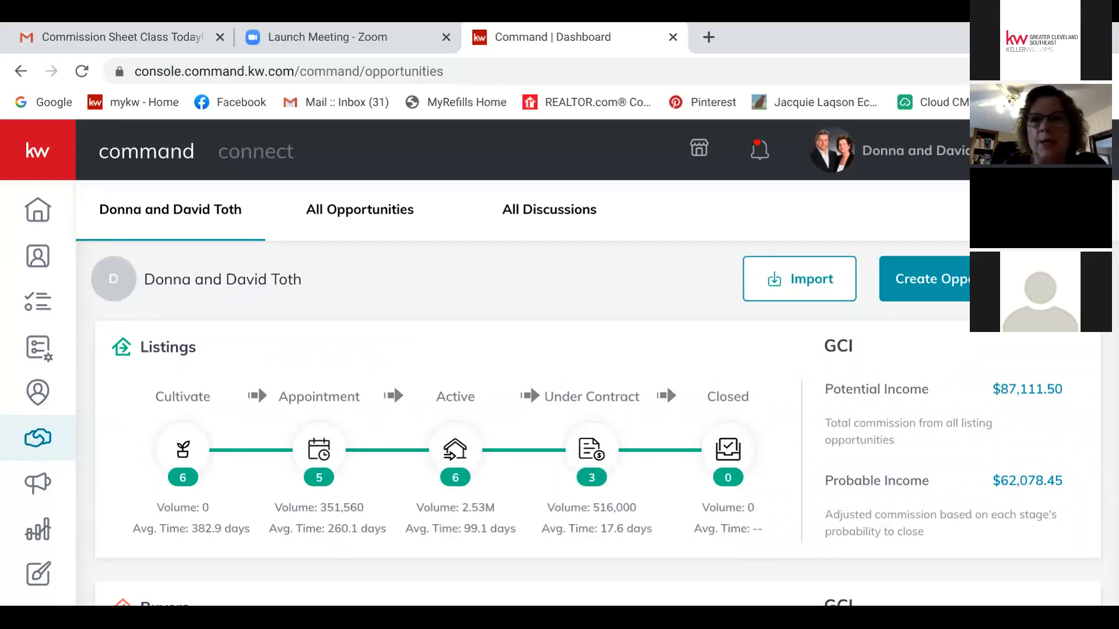
click(926, 279)
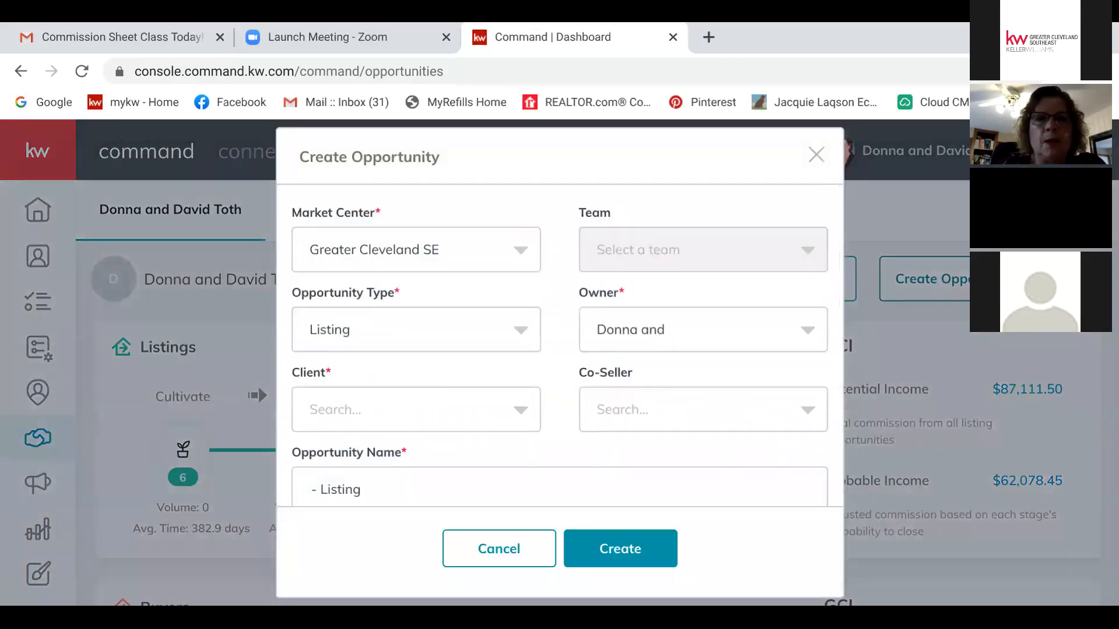
Step: Prefix the new opportunity's '- Listing' name with the property's street address, close the form, and view Active listings
click(359, 490)
scroll(559, 344, down, 4)
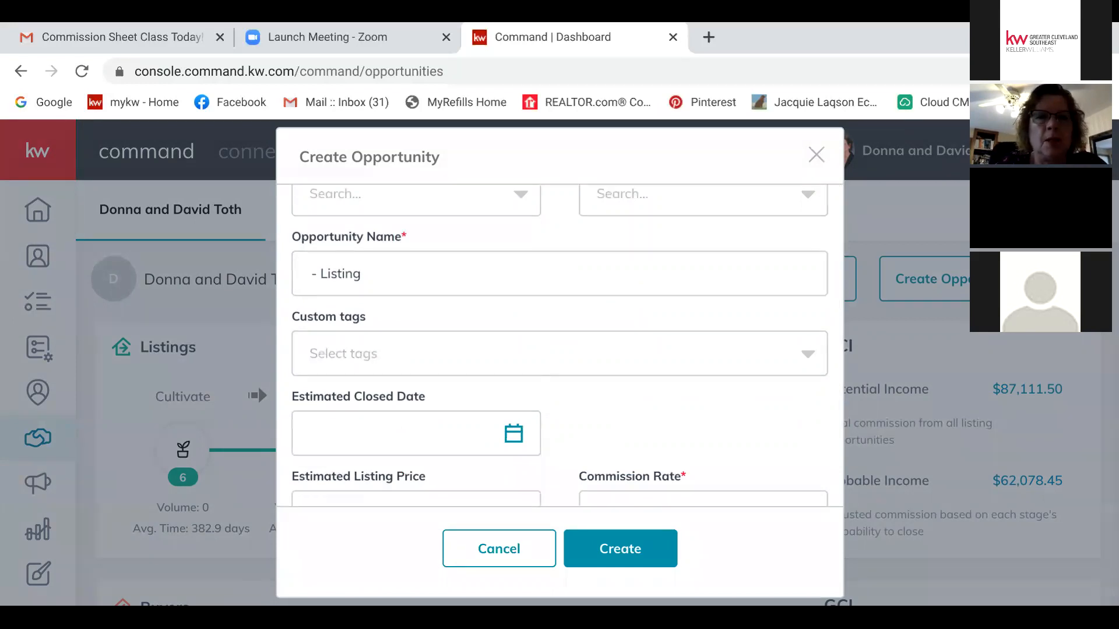
click(311, 274)
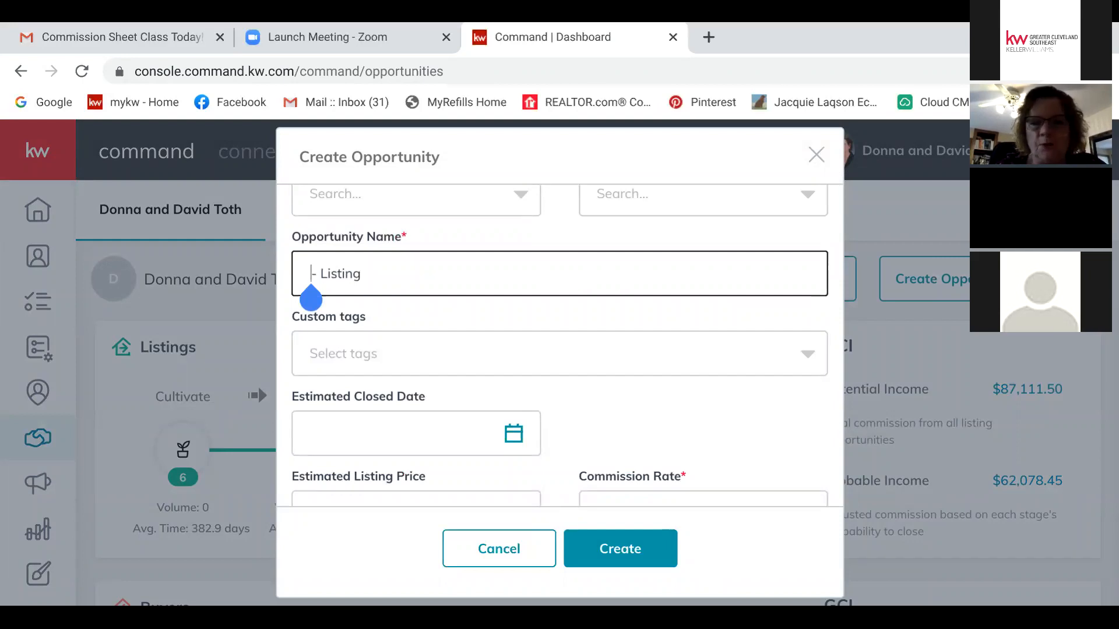
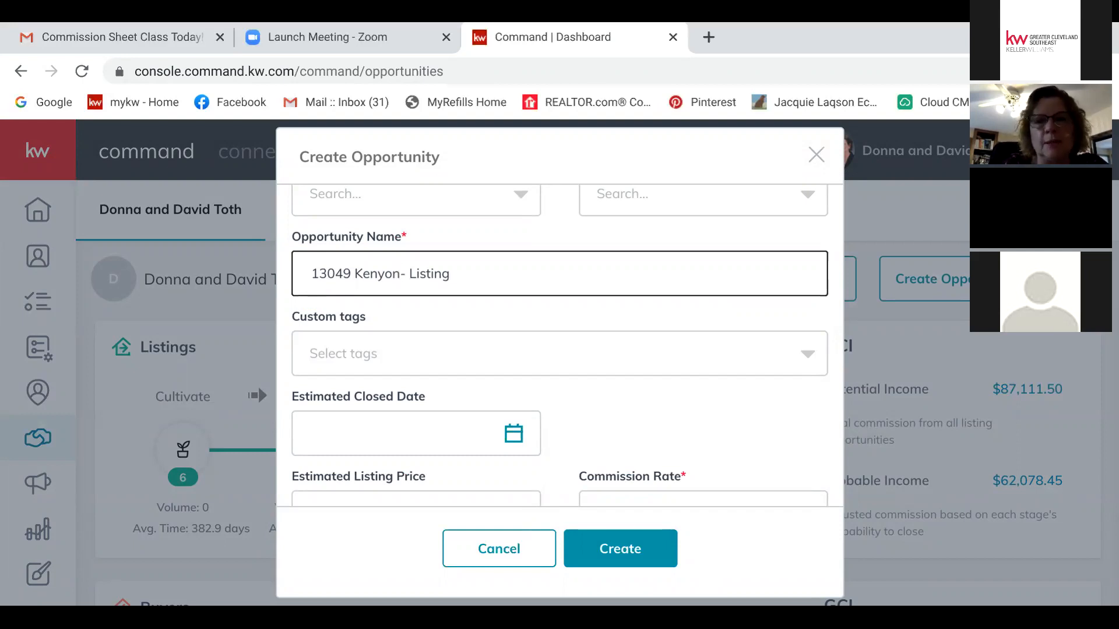
key(Escape)
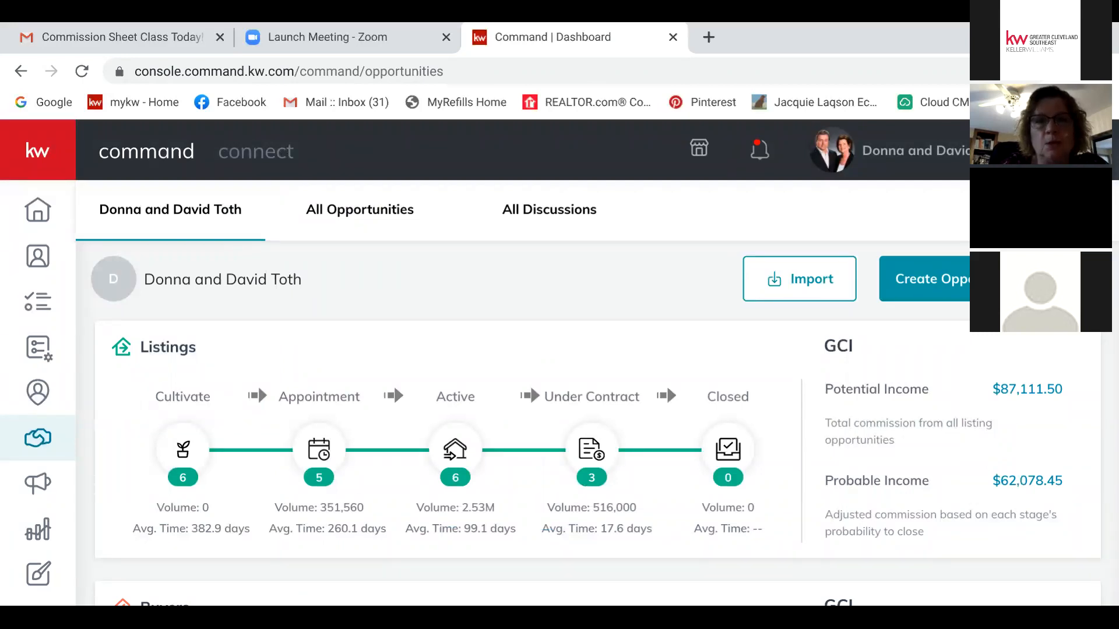
click(455, 450)
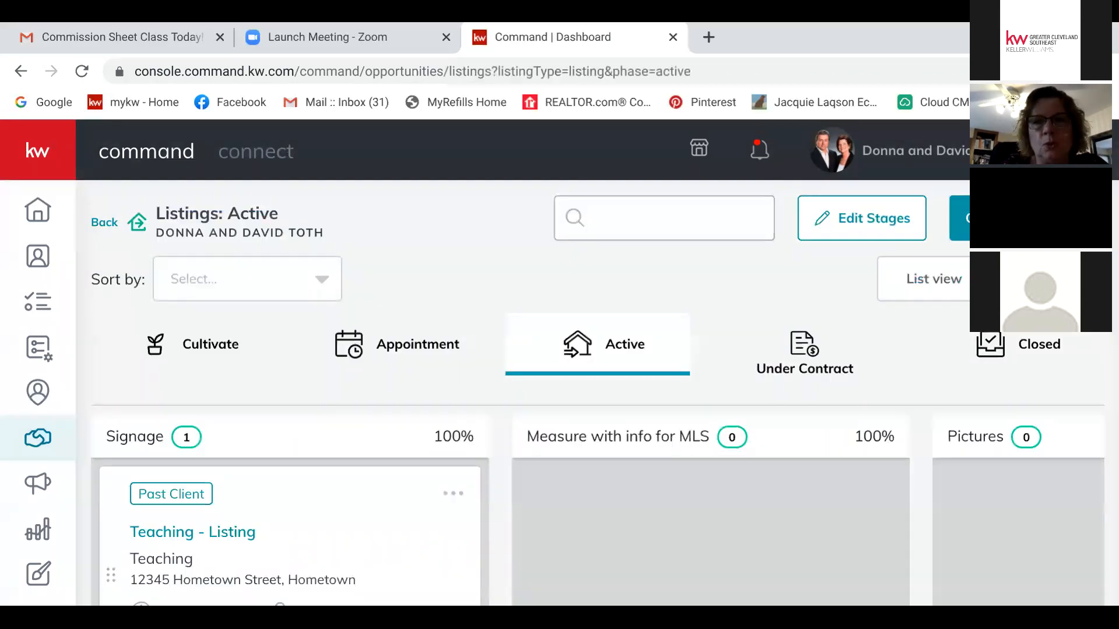
Step: Open Teaching - Listing's commissions and begin adding another agent to its payment
mouse_move(453, 493)
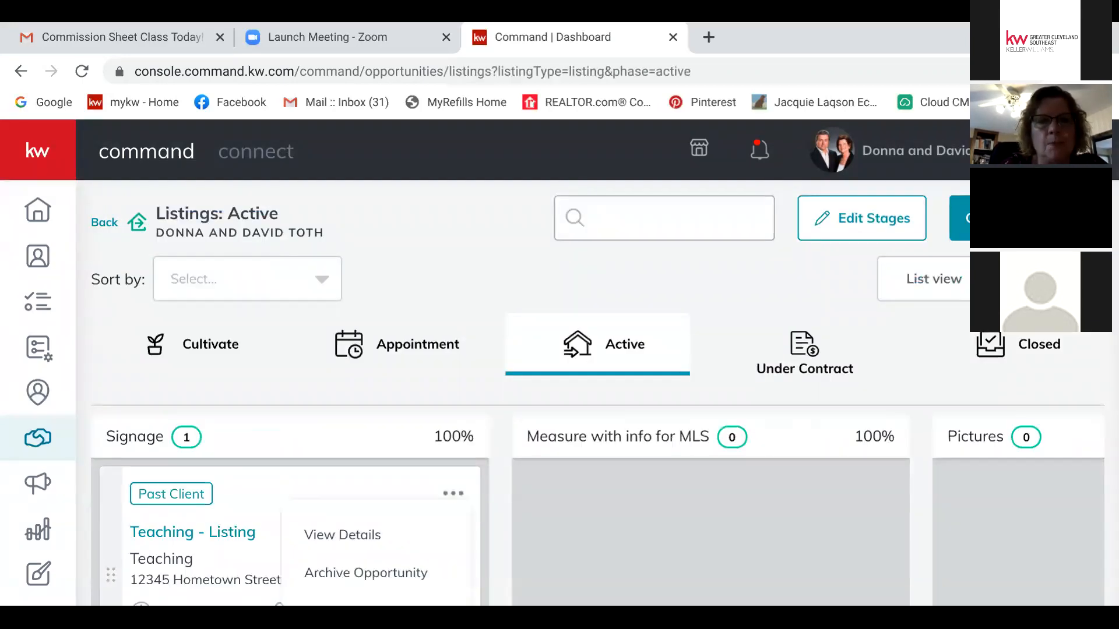
click(343, 535)
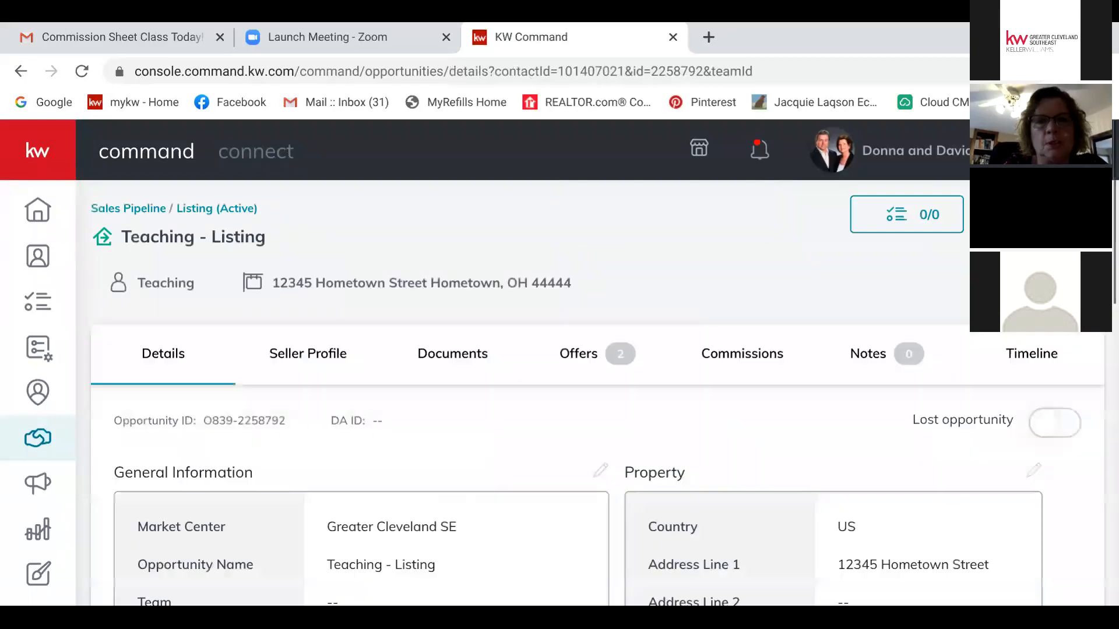
click(741, 354)
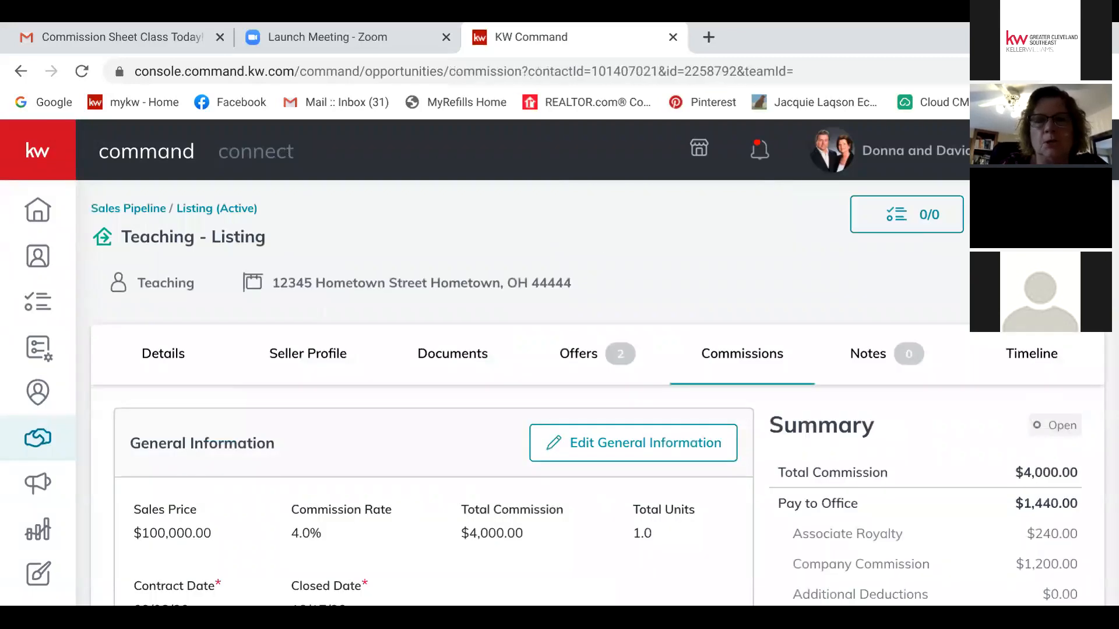
scroll(583, 394, down, 6)
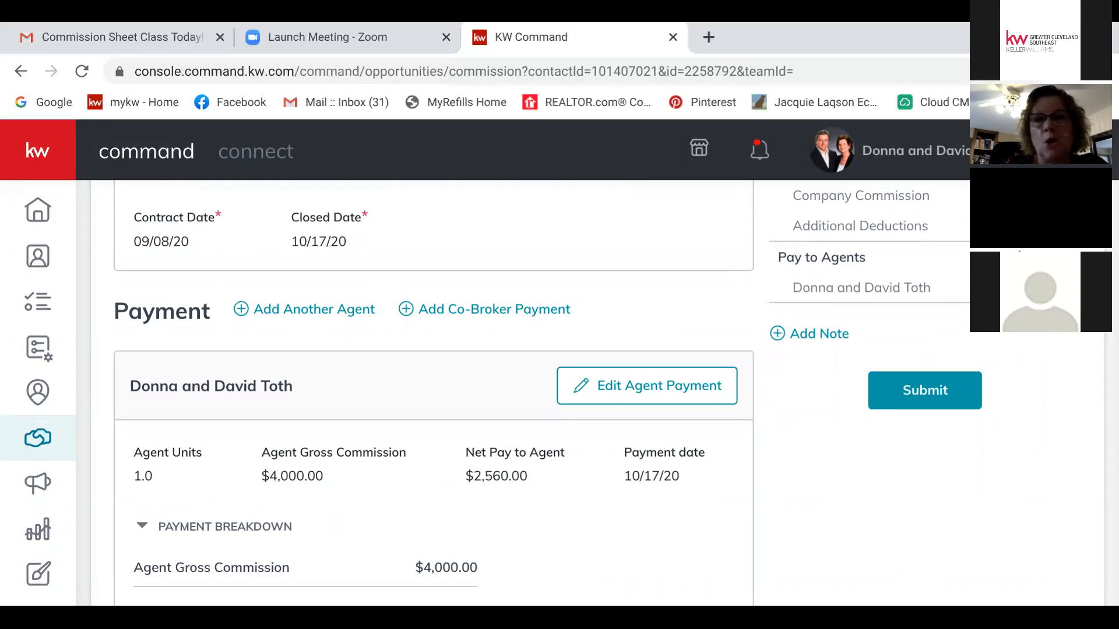
click(313, 309)
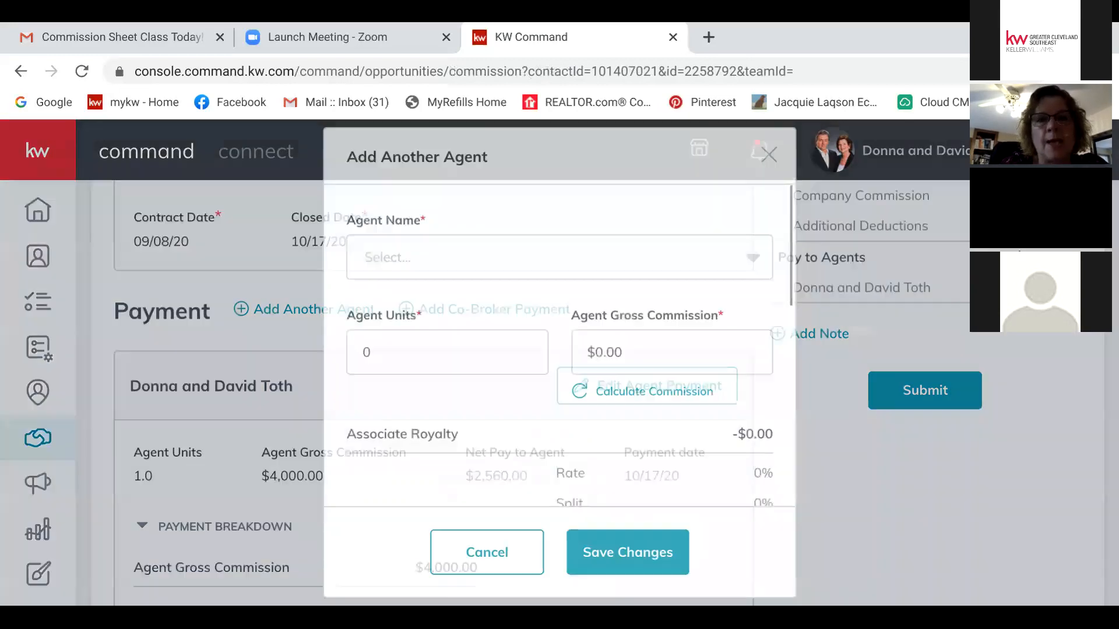
Step: Search for and select the second agent, then set Agent Units to .5
click(753, 257)
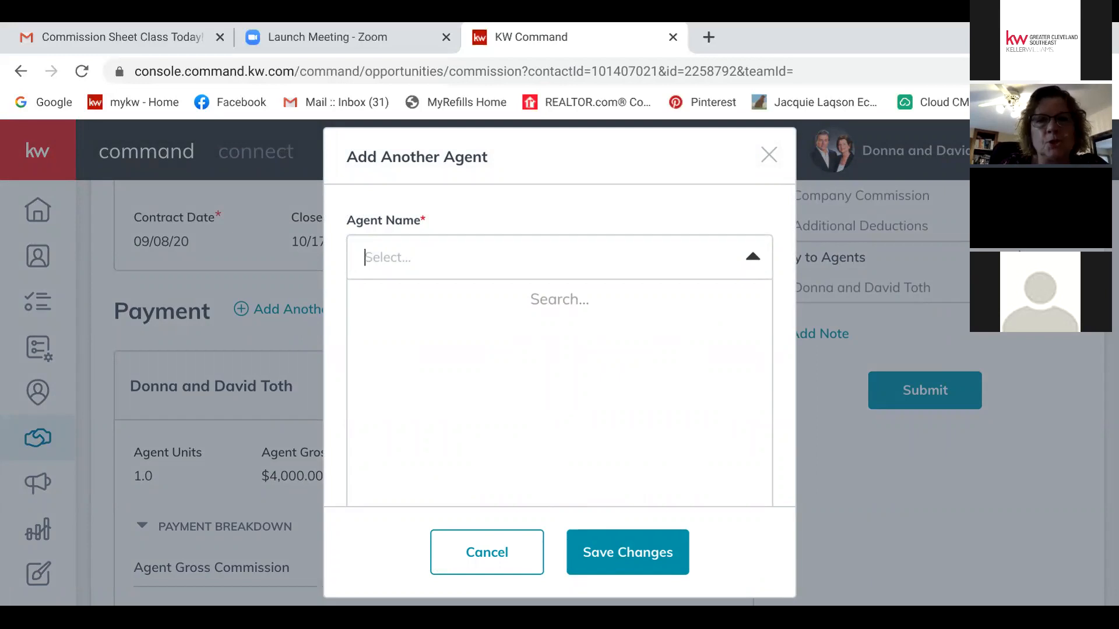
text(k)
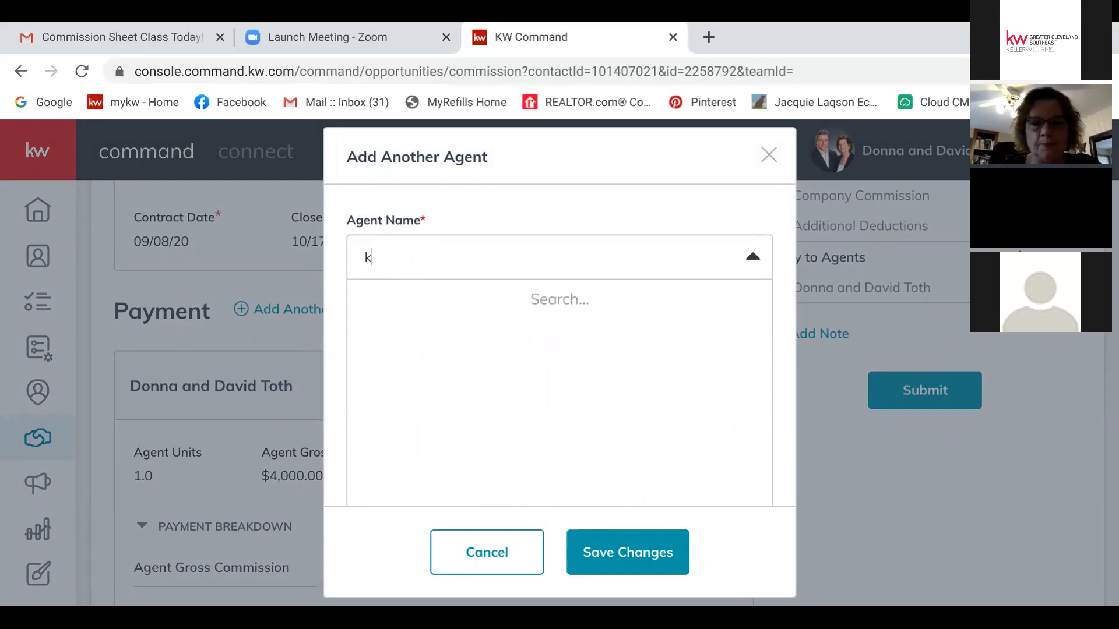
text(athleen)
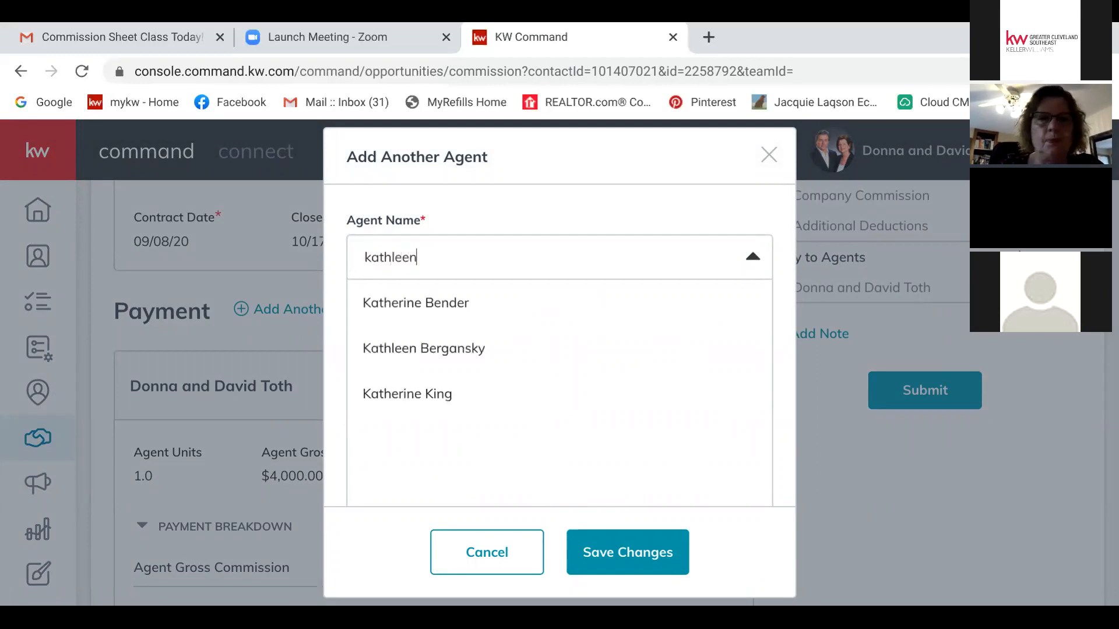
key(Return)
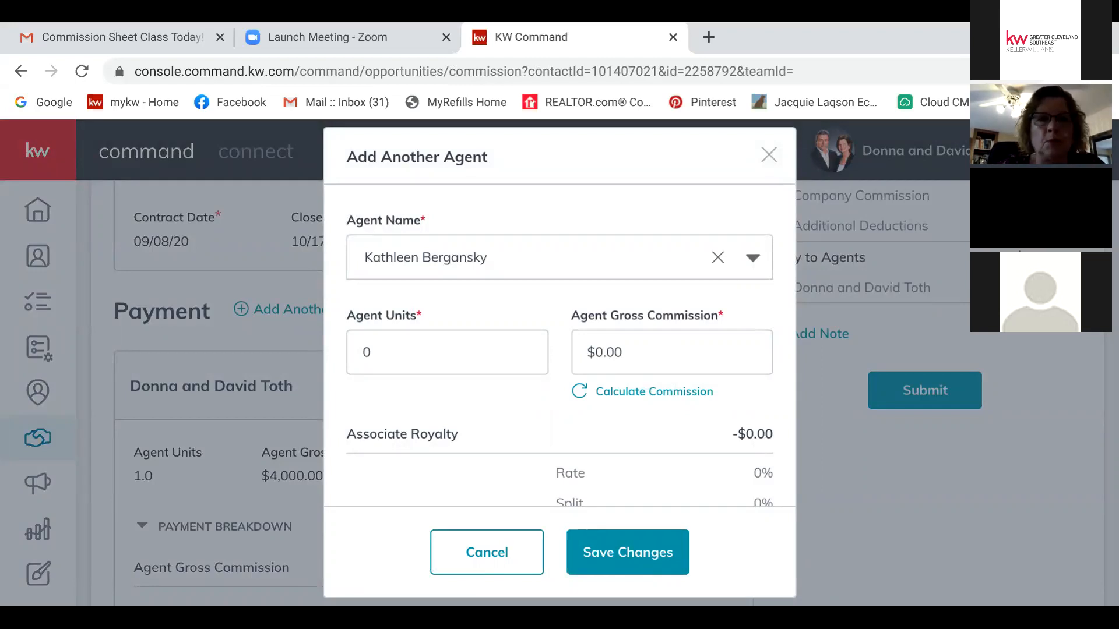
click(367, 372)
key(BackSpace)
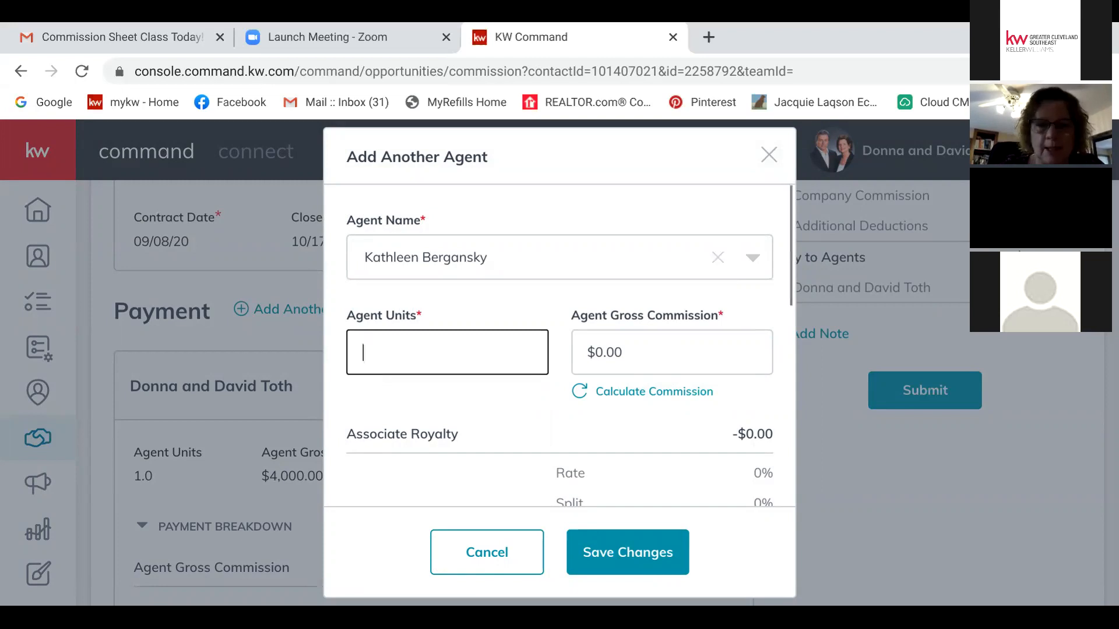
text(.5)
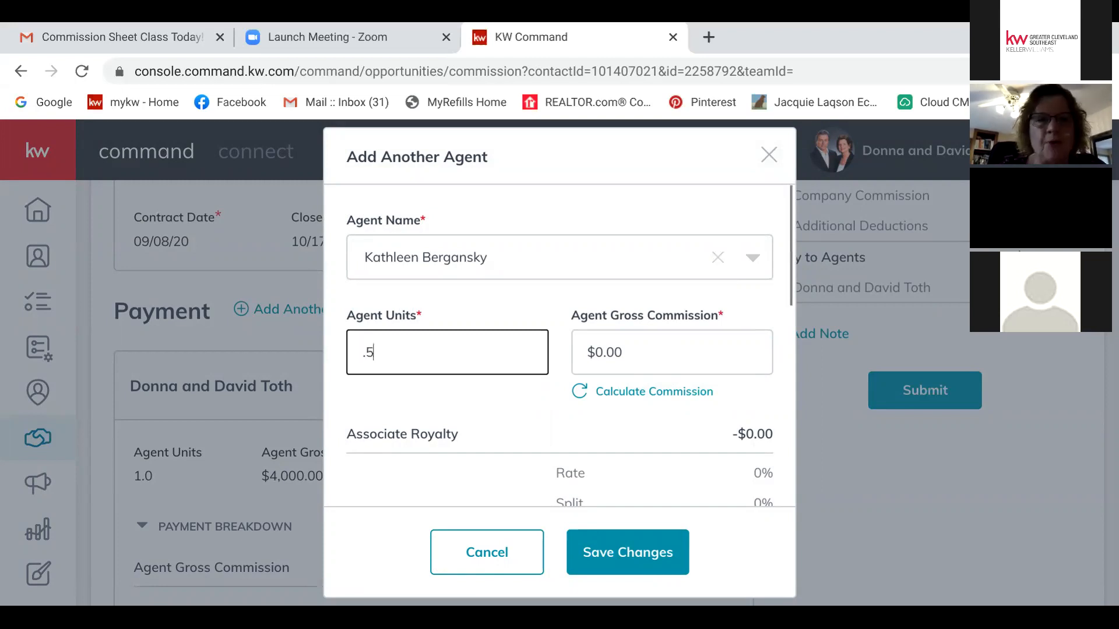
click(621, 376)
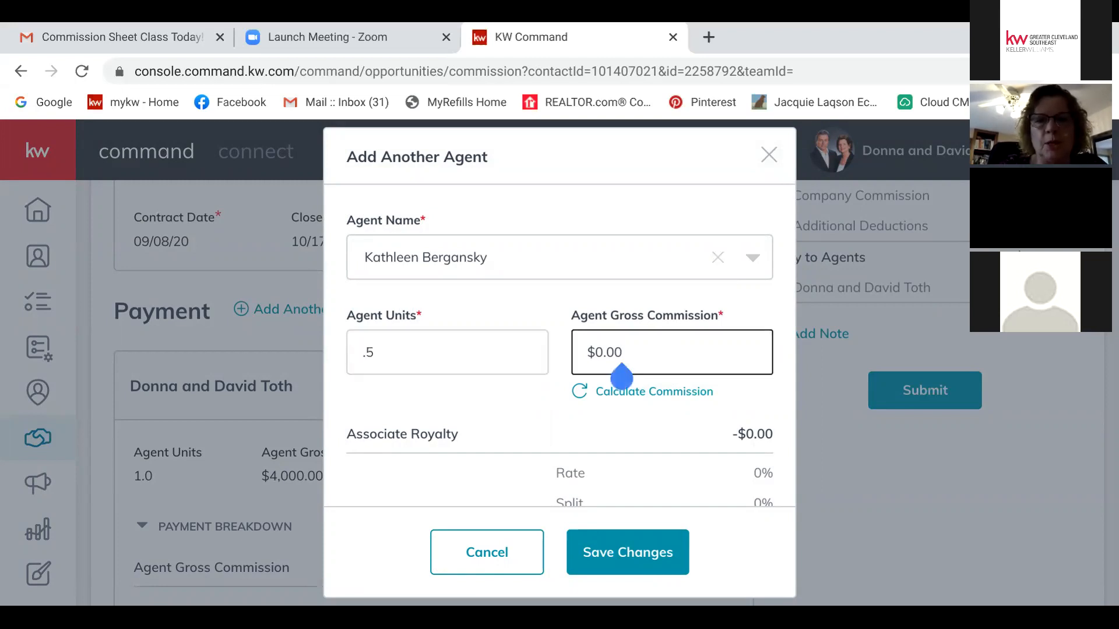
Step: Cancel the Add Another Agent form so only the original agent's $4,000.00 payment remains
scroll(559, 346, down, 3)
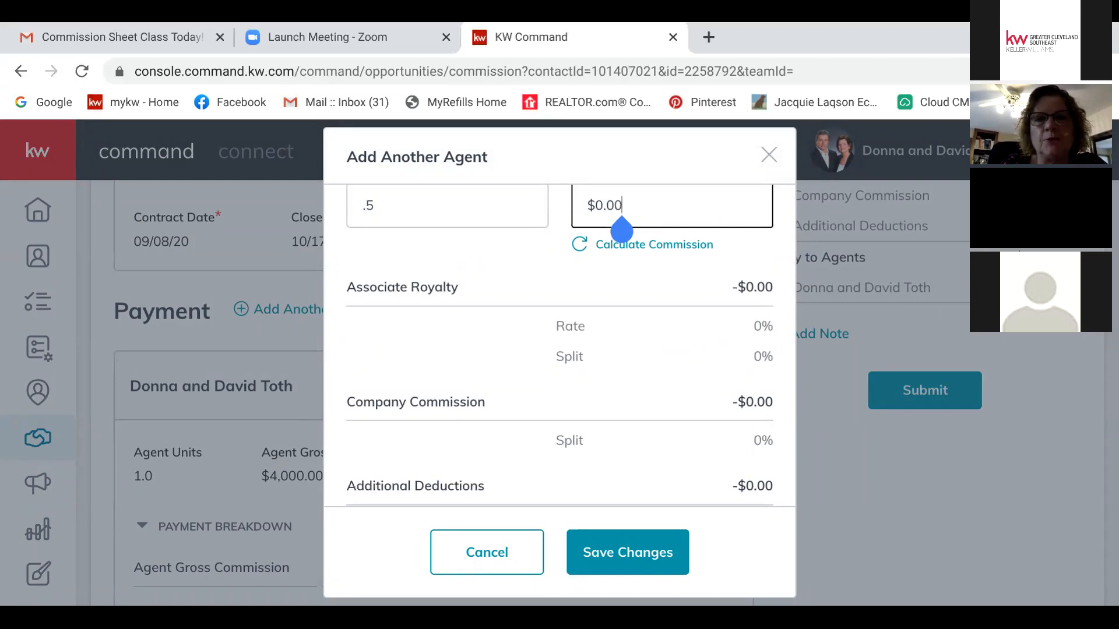
scroll(559, 346, down, 3)
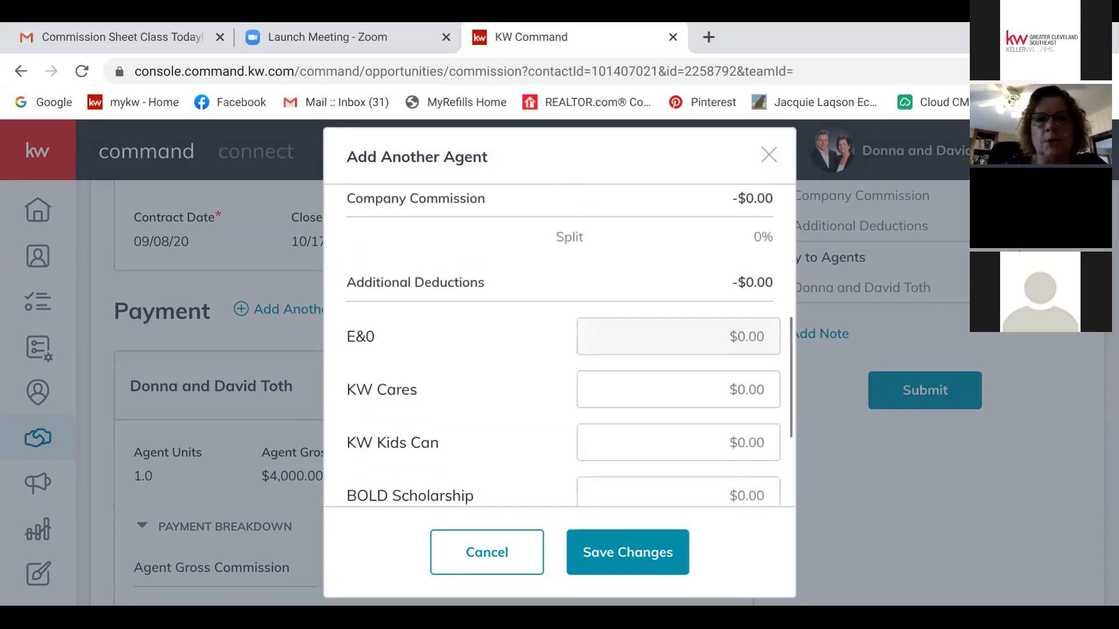
scroll(559, 346, down, 3)
scroll(559, 346, down, 5)
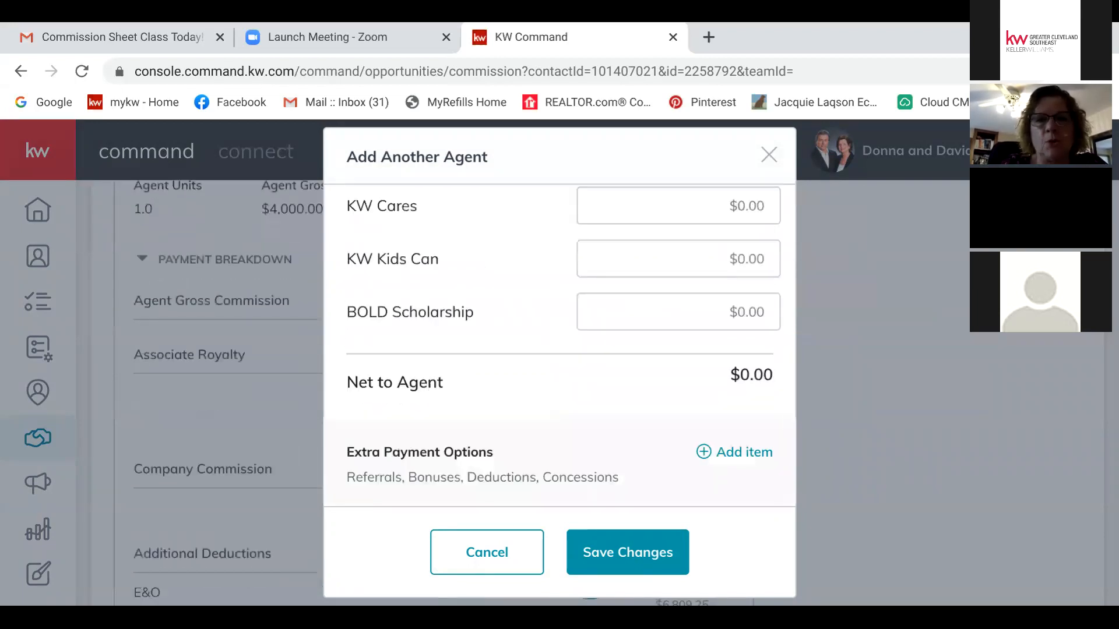
click(487, 552)
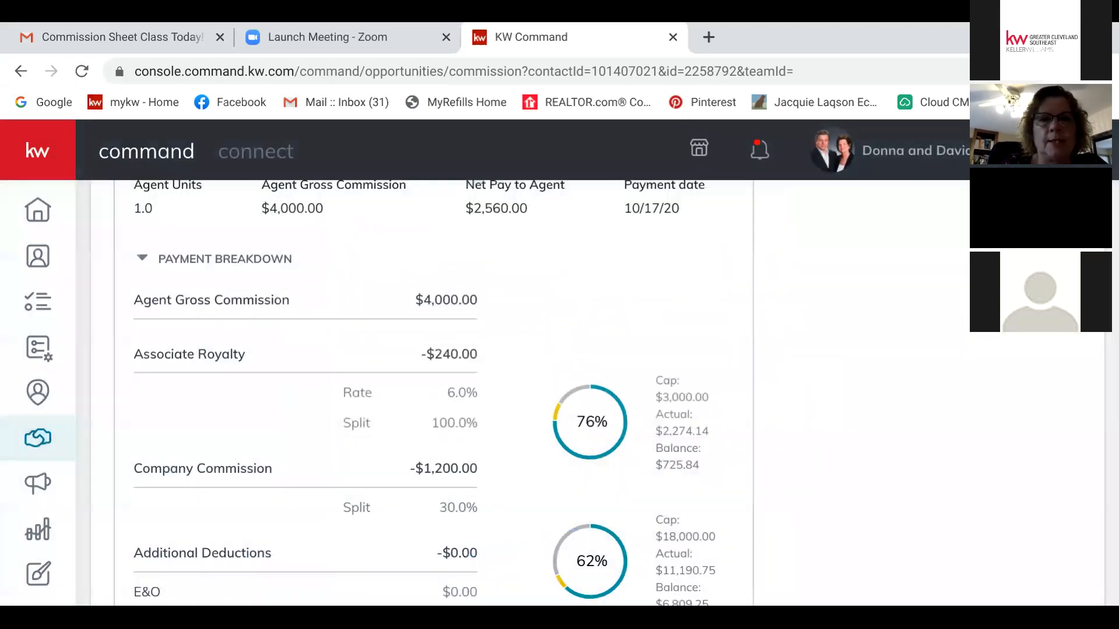
Step: Open a blank Add Co-Broker form from the Payment section of the Teaching - Listing commission
scroll(434, 390, up, 6)
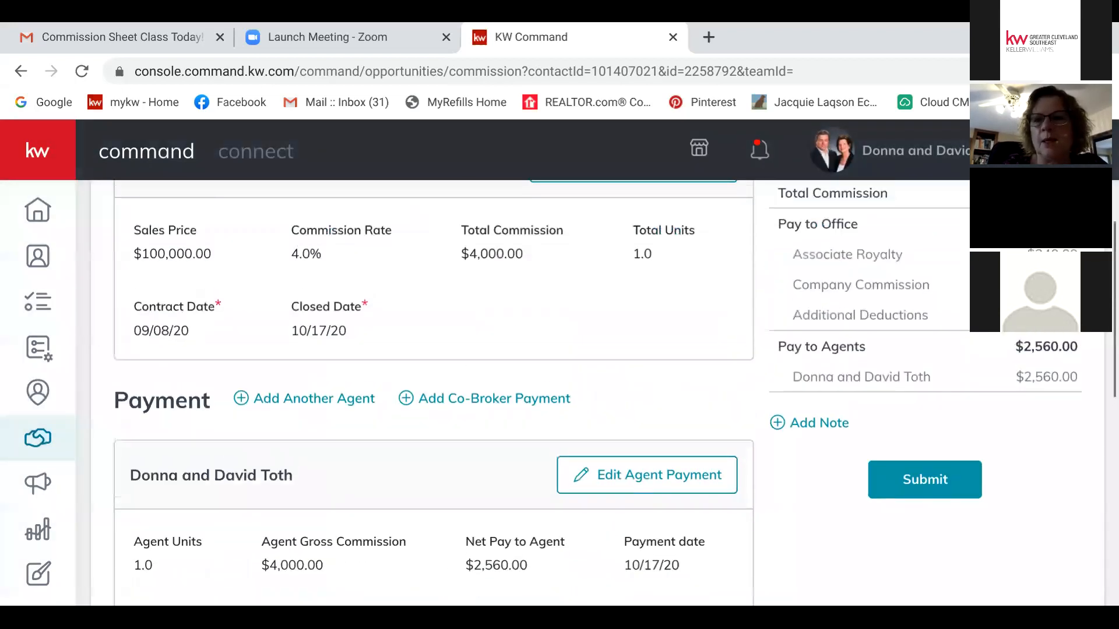
scroll(586, 402, up, 3)
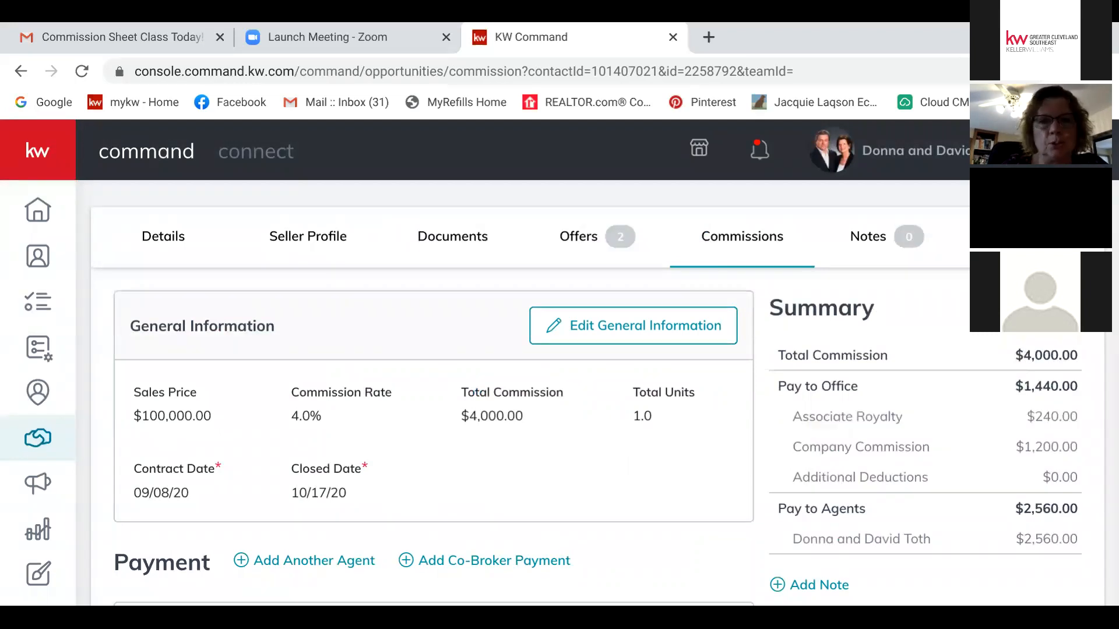
scroll(434, 390, down, 3)
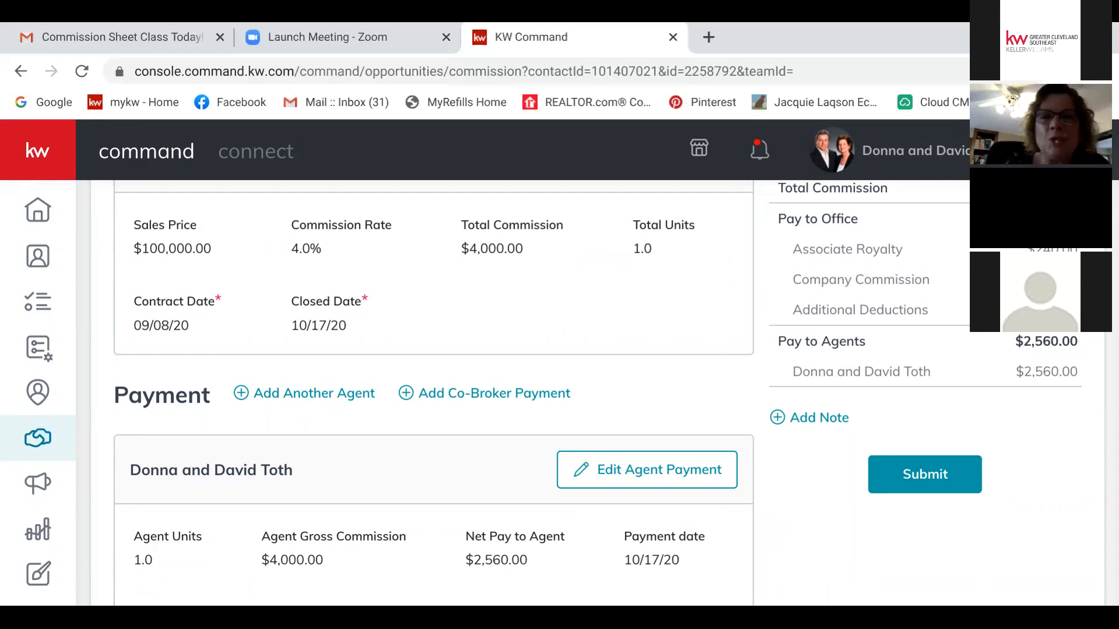
click(493, 393)
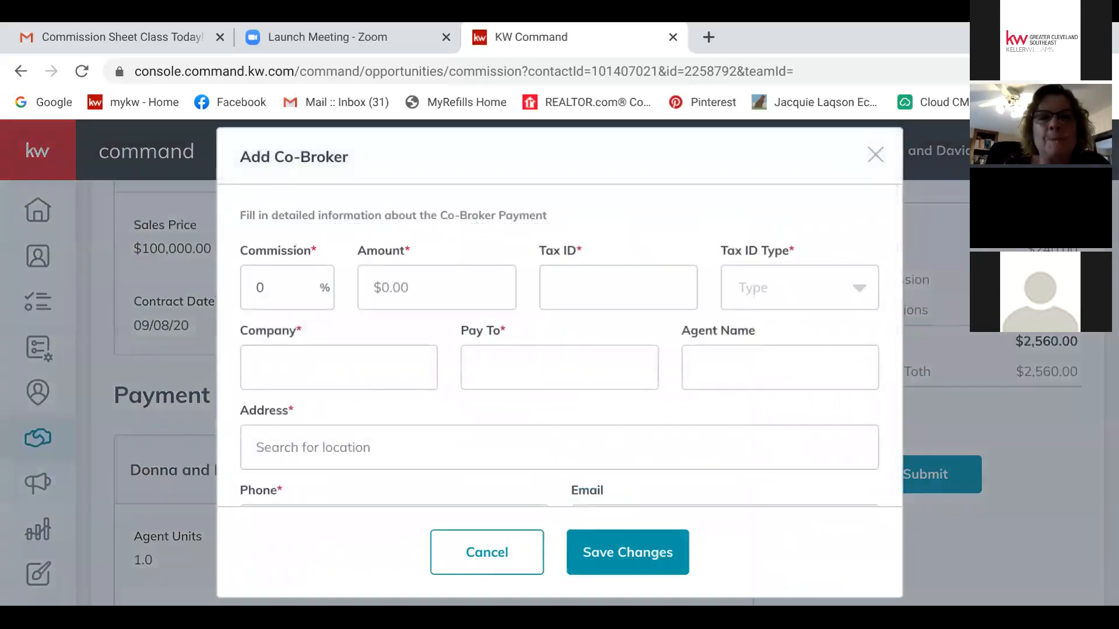
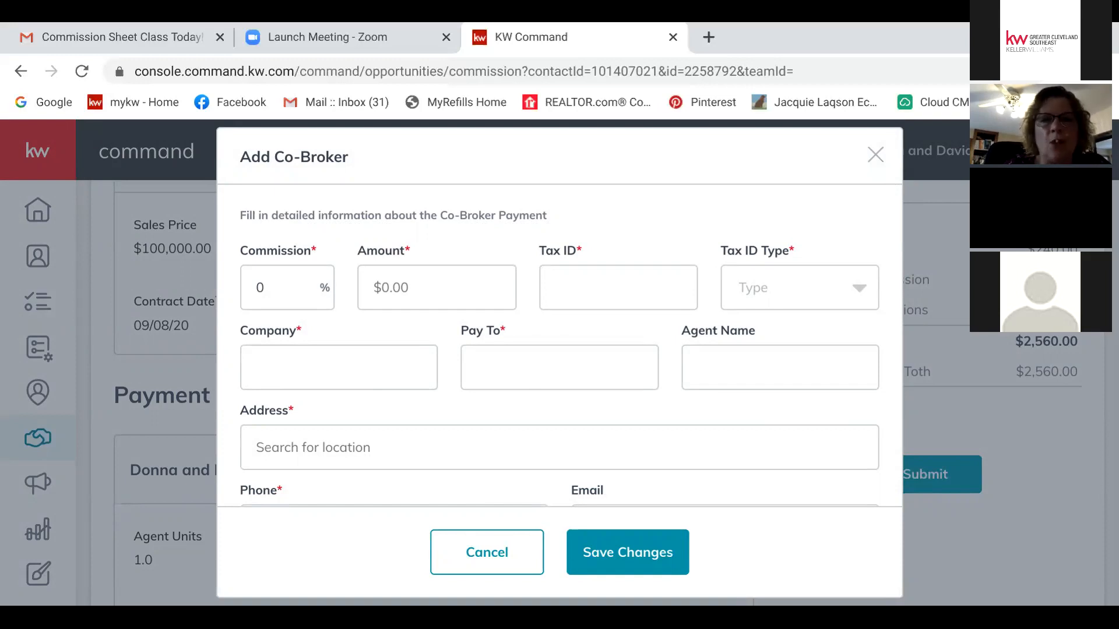
Step: Look over the empty Add Co-Broker fields down to Phone and Email, then cancel the form
scroll(559, 344, down, 2)
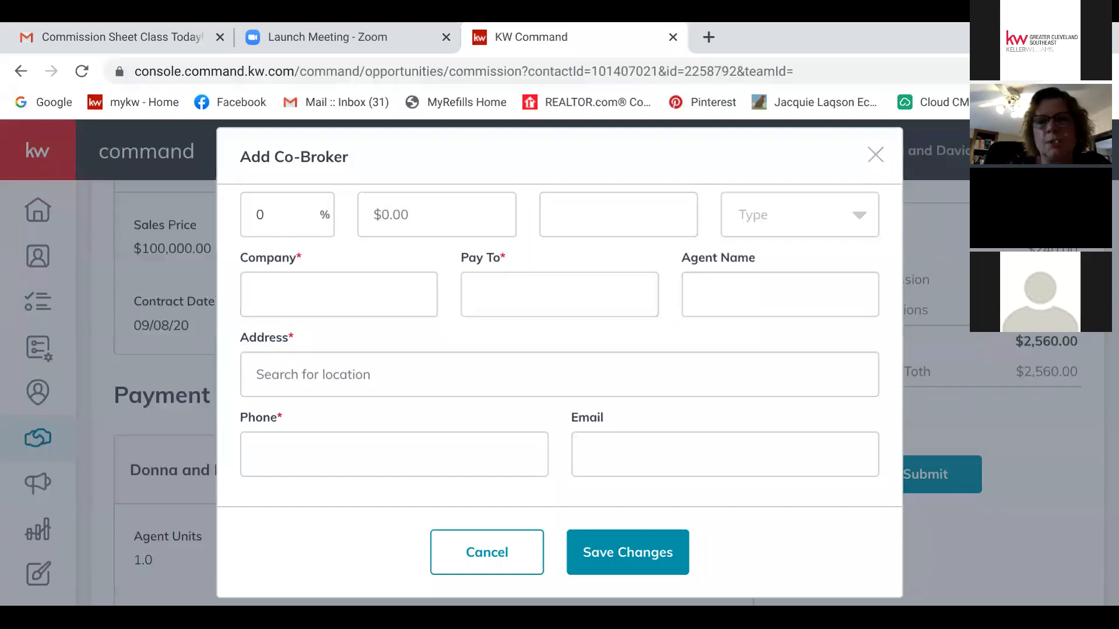
click(487, 552)
Step: Go to the Opportunities dashboard, open the Buyers Active board, then return to the dashboard
scroll(486, 393, up, 1)
scroll(582, 384, up, 3)
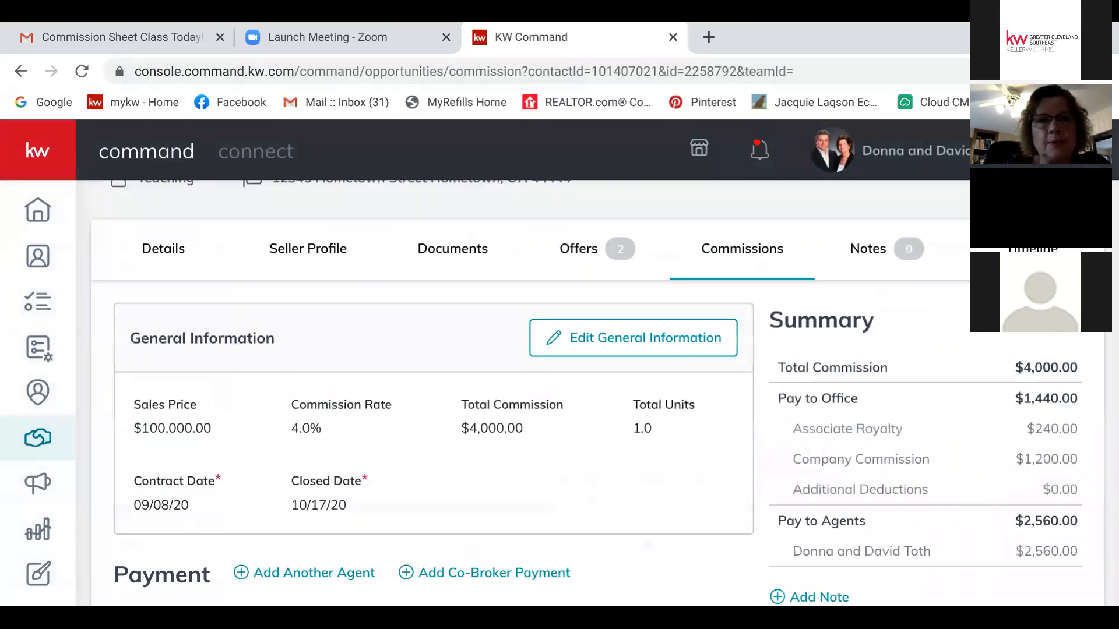
scroll(583, 385, up, 2)
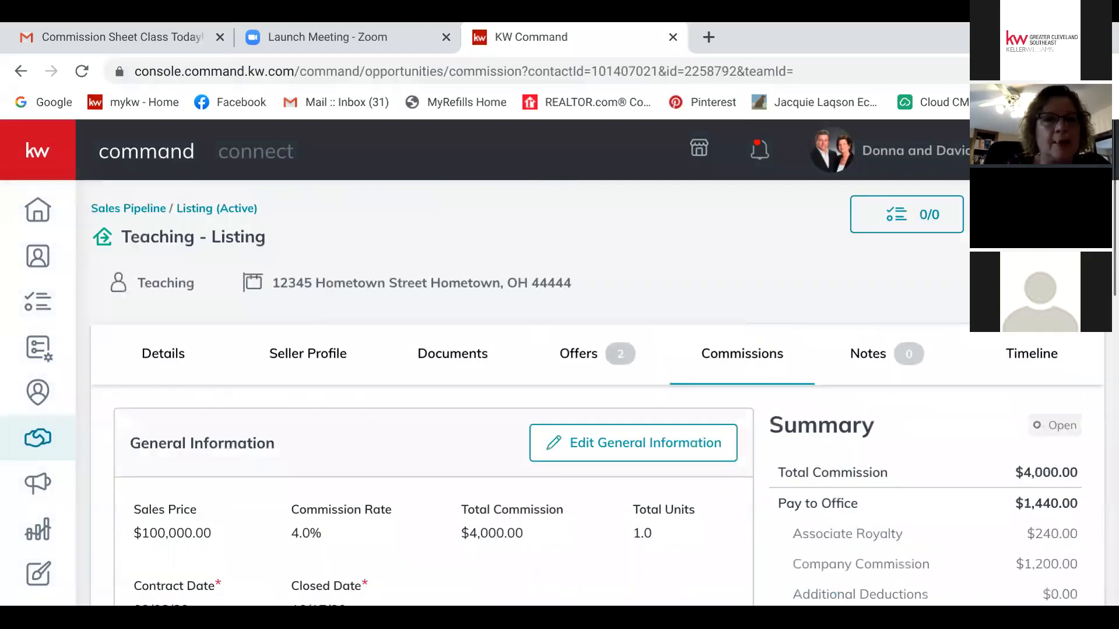
click(128, 208)
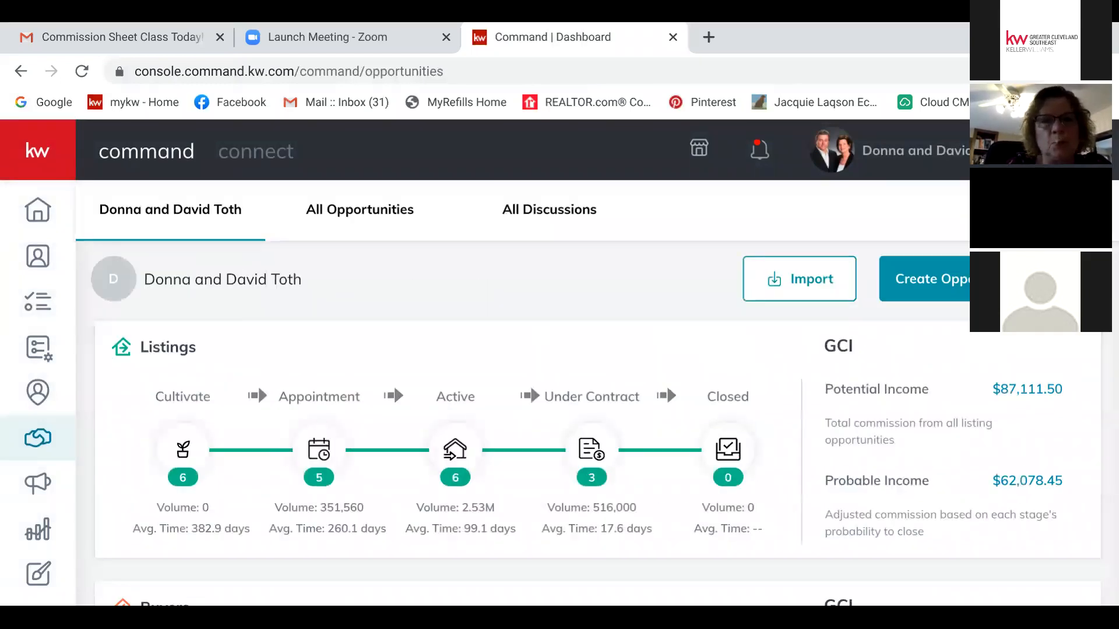
scroll(667, 386, down, 4)
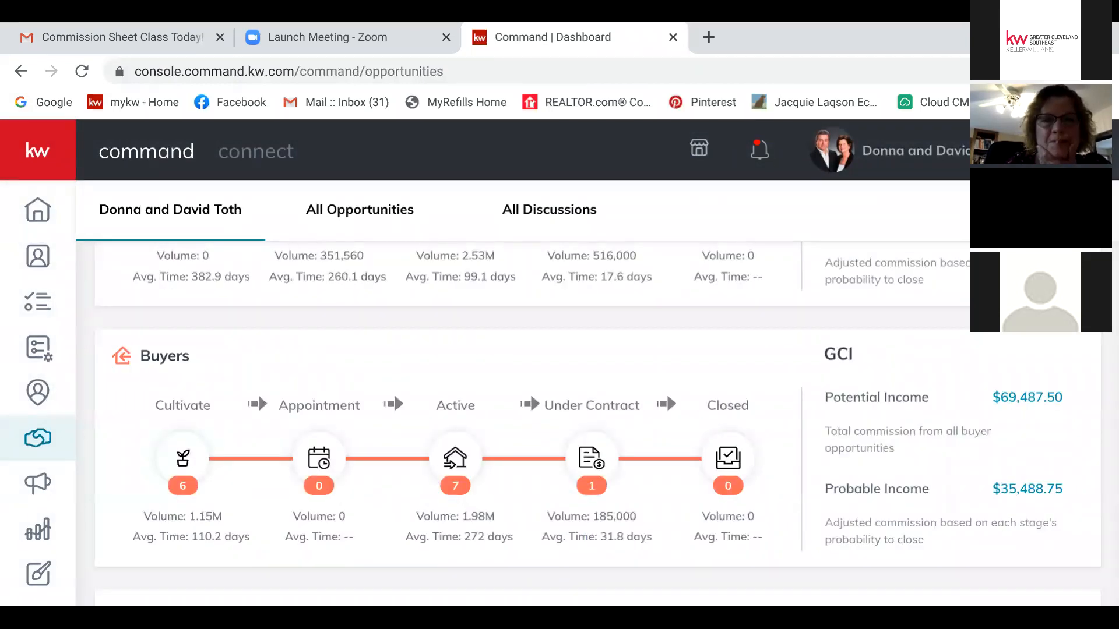
click(455, 459)
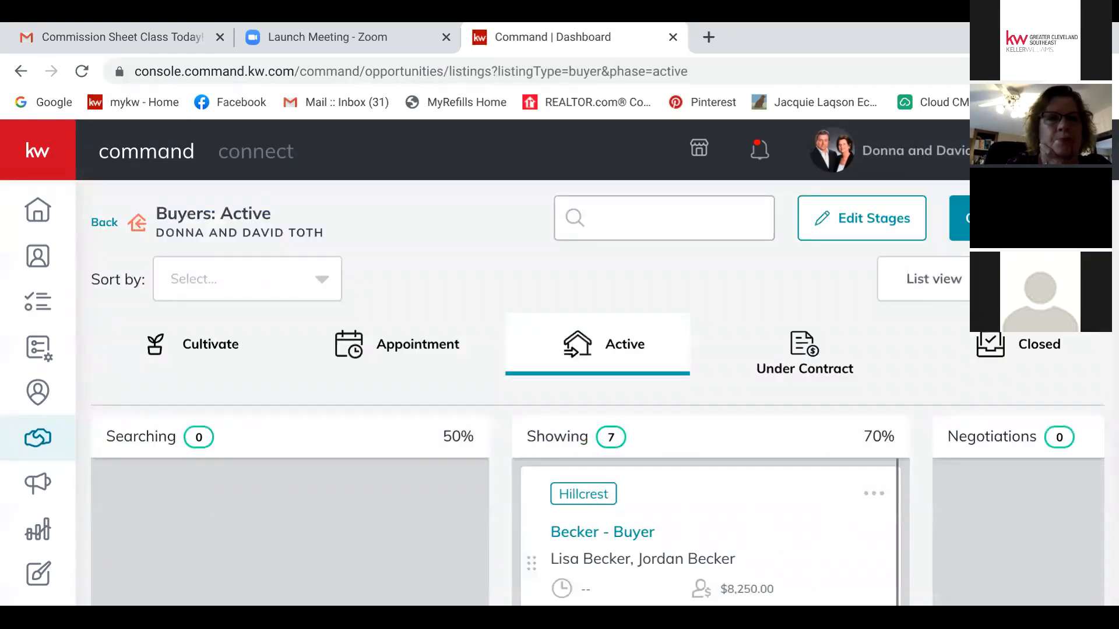
click(104, 222)
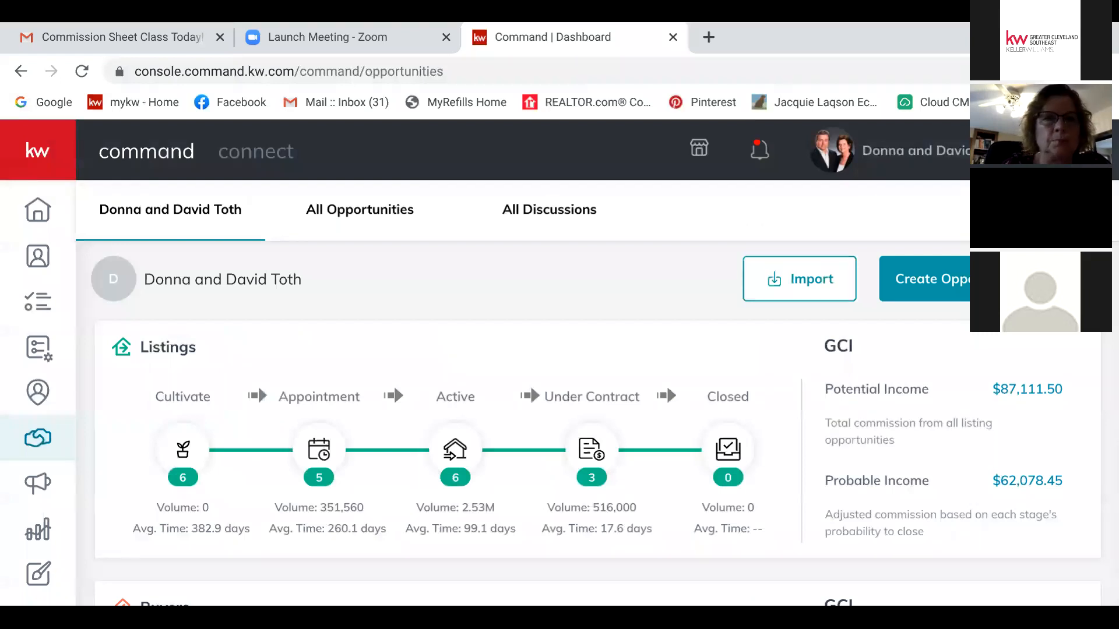
click(360, 209)
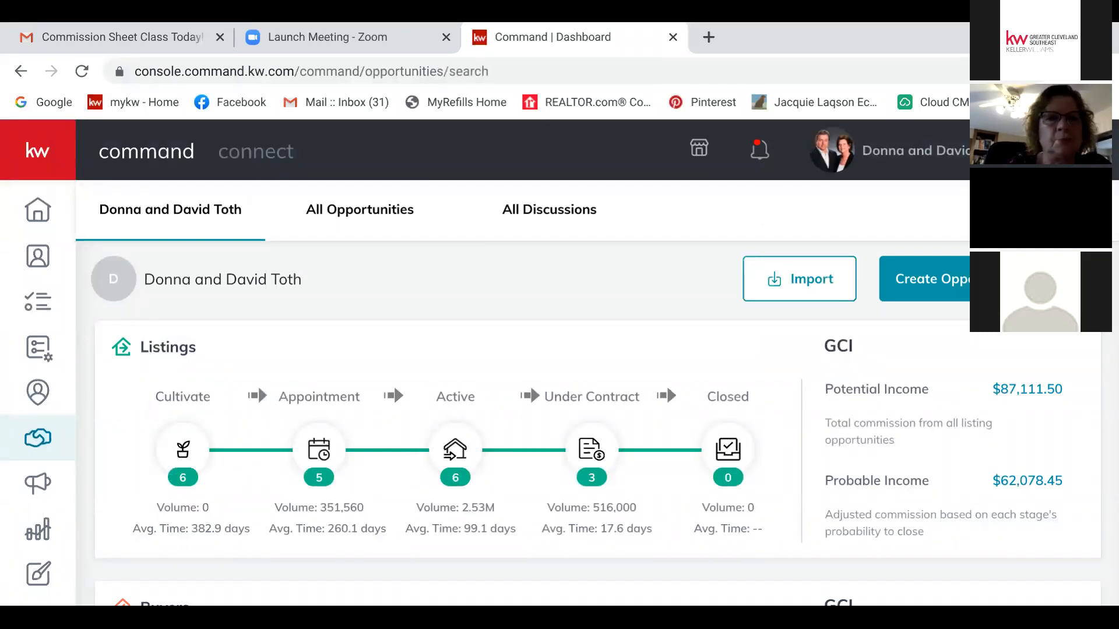
click(234, 279)
text(referra)
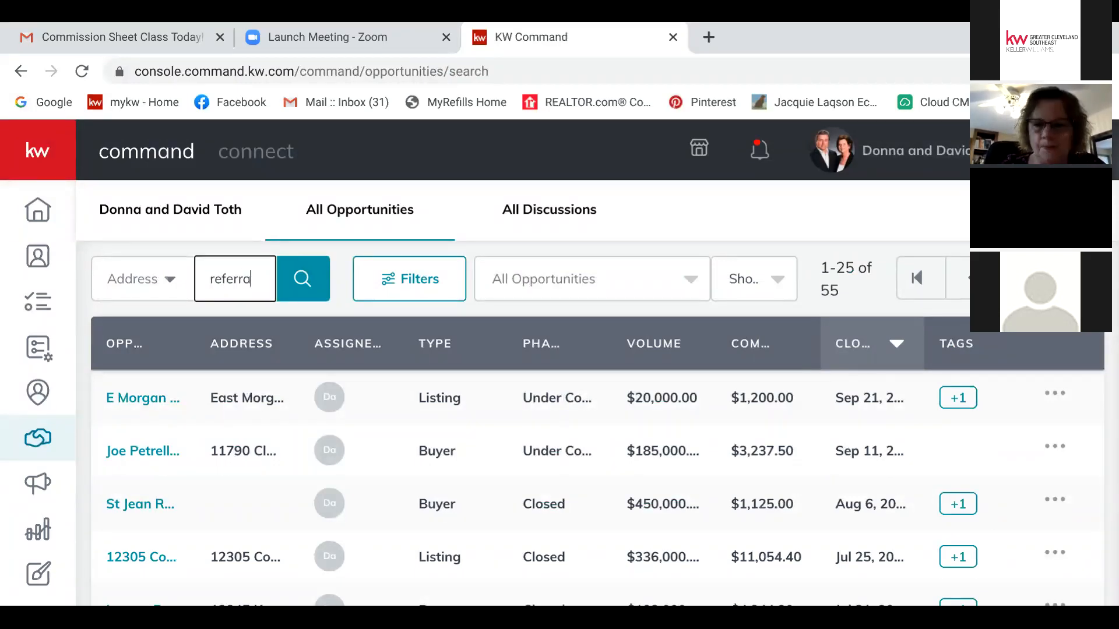
text(l)
key(Return)
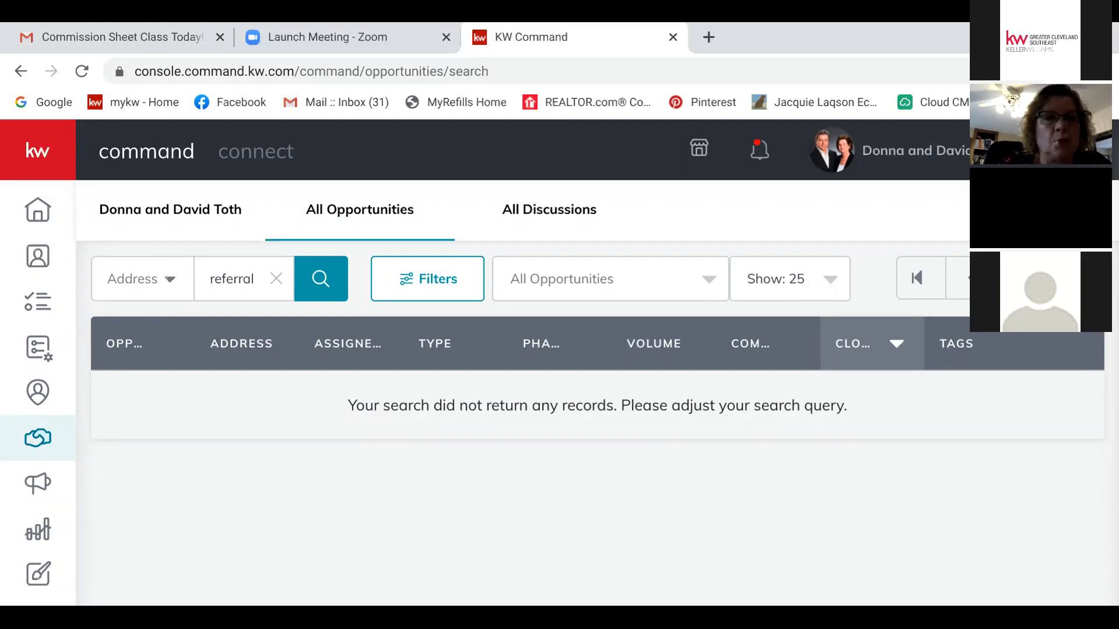
click(276, 279)
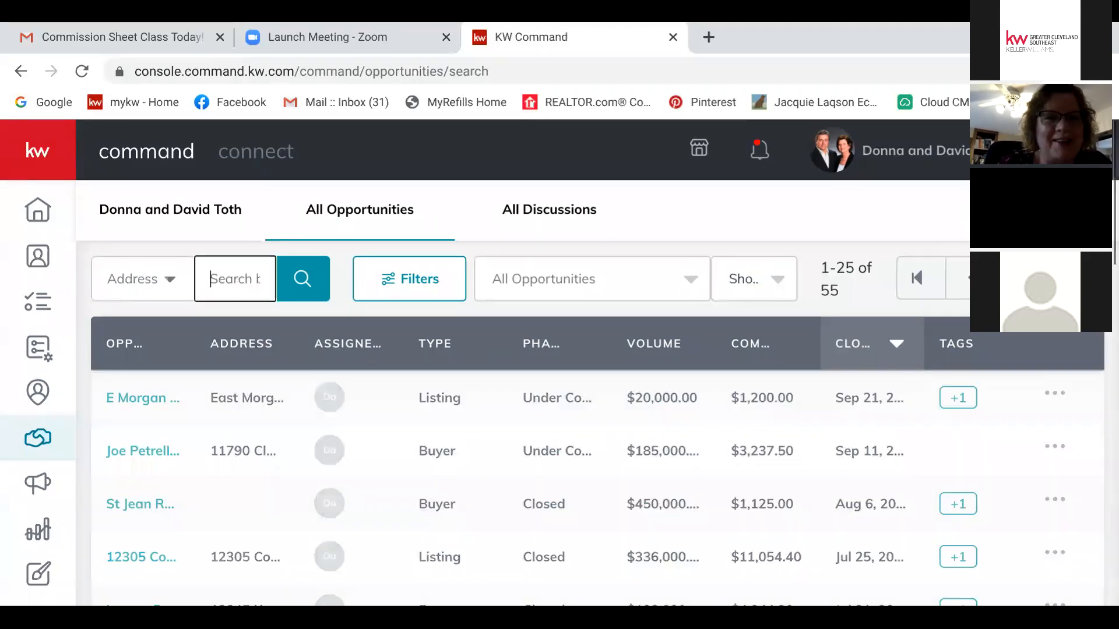
scroll(598, 426, down, 8)
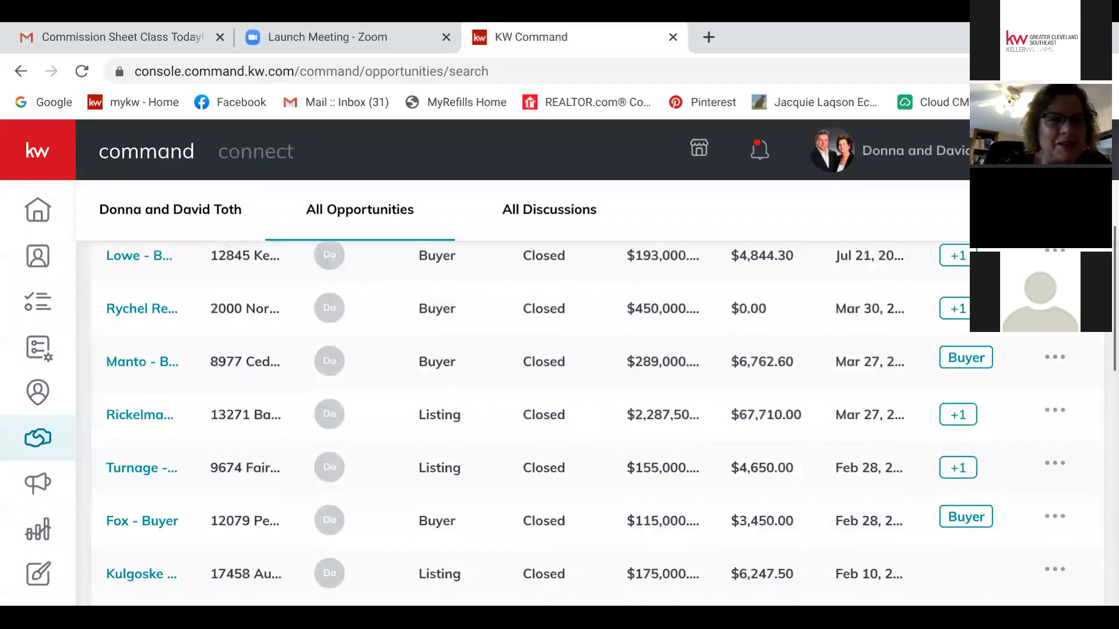
scroll(597, 425, down, 3)
scroll(597, 425, up, 12)
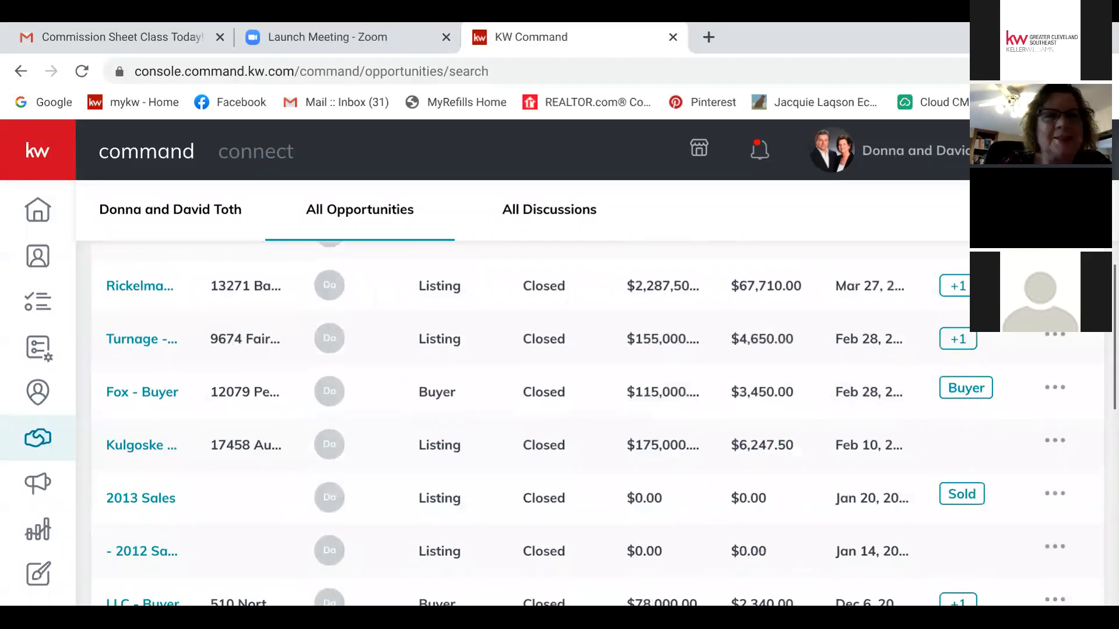
click(170, 210)
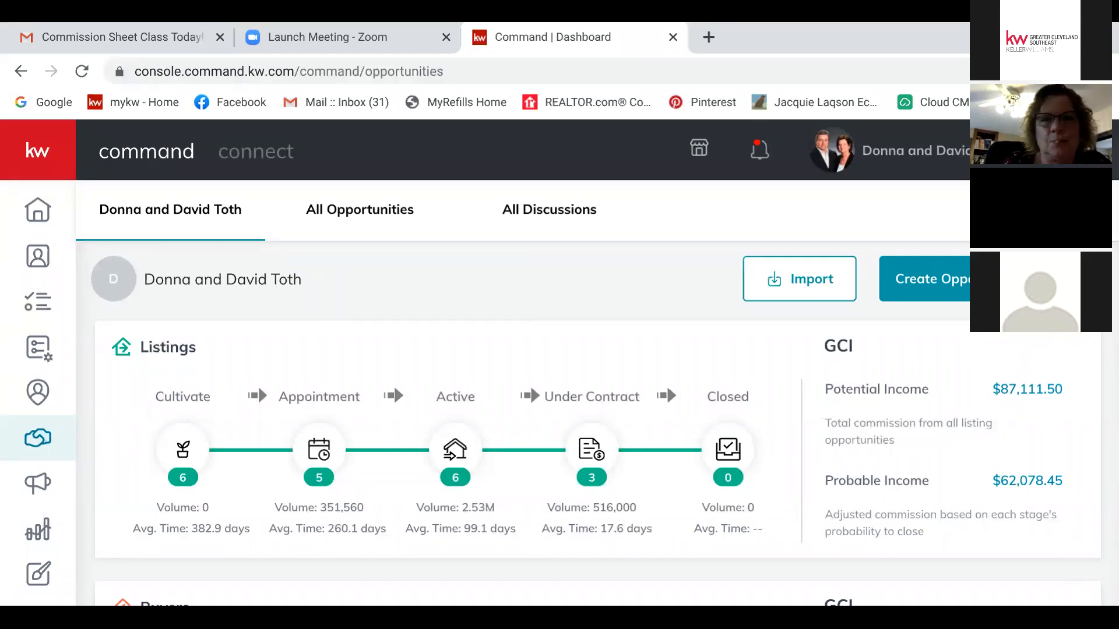
scroll(666, 386, down, 5)
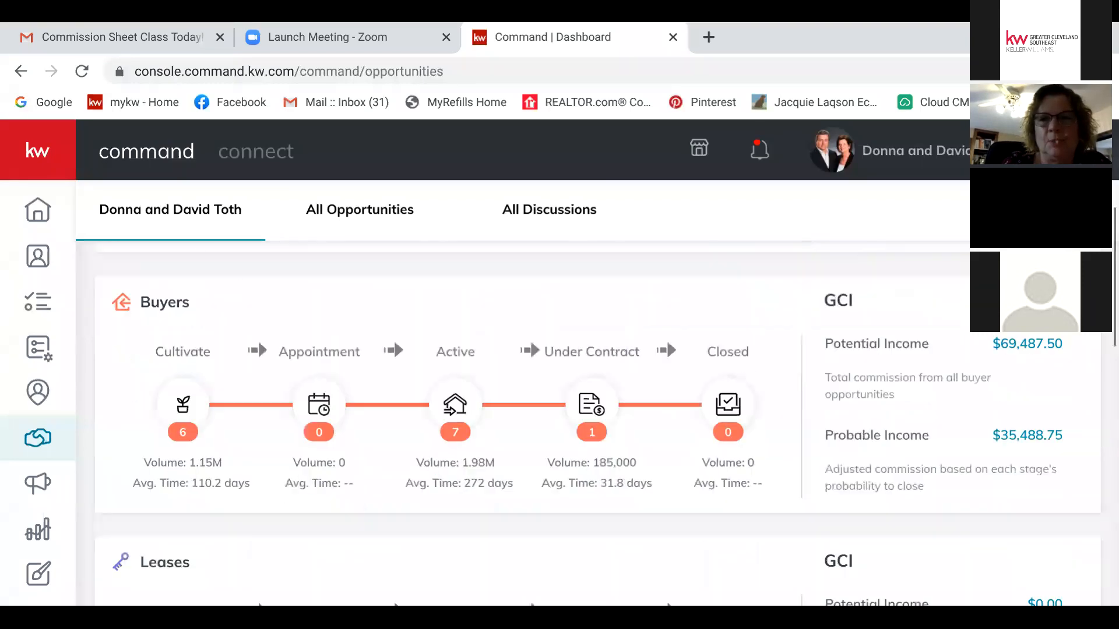
click(727, 397)
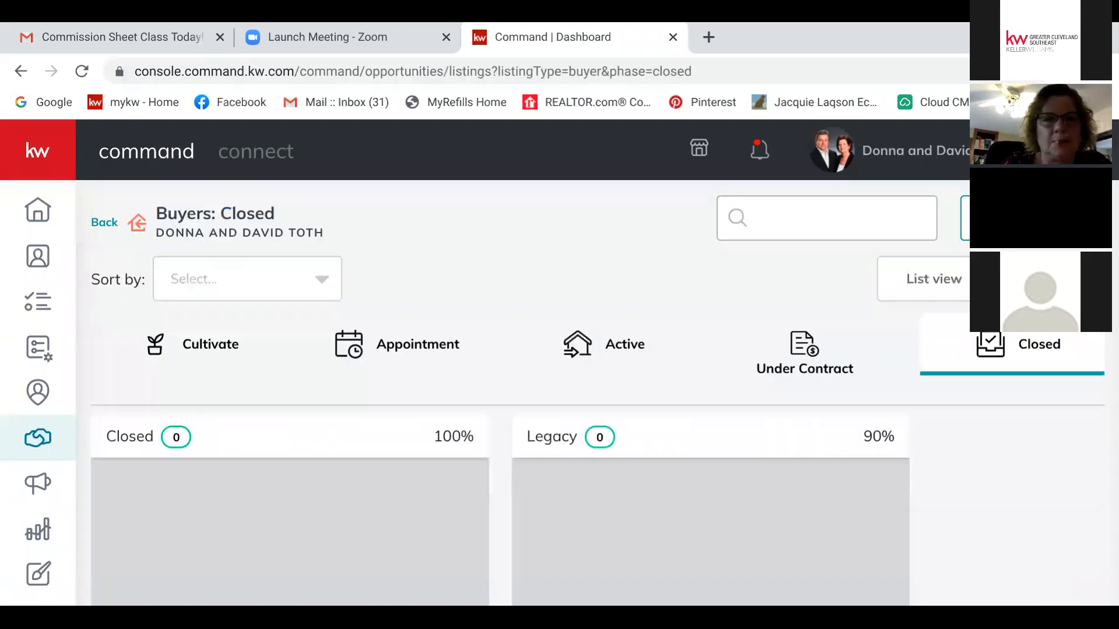
scroll(603, 393, down, 5)
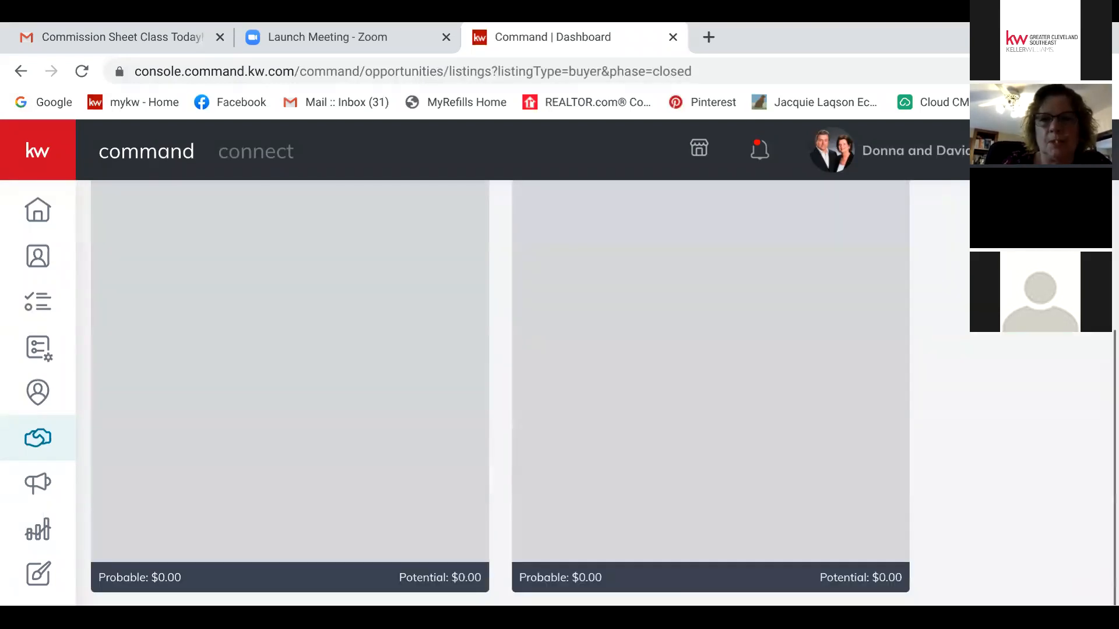
scroll(603, 394, up, 5)
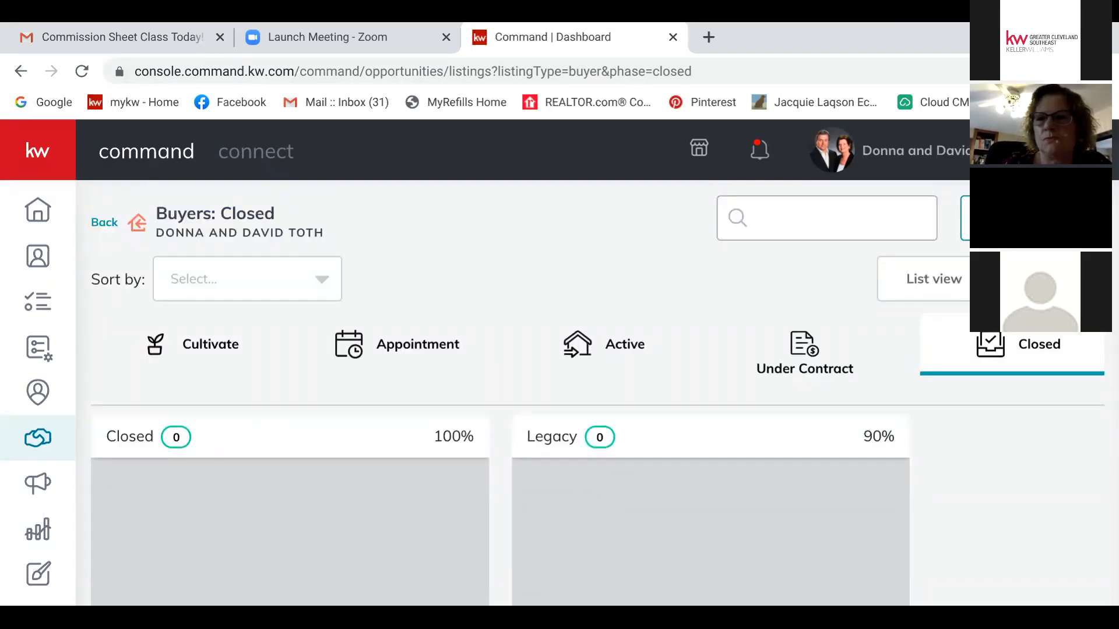
click(804, 353)
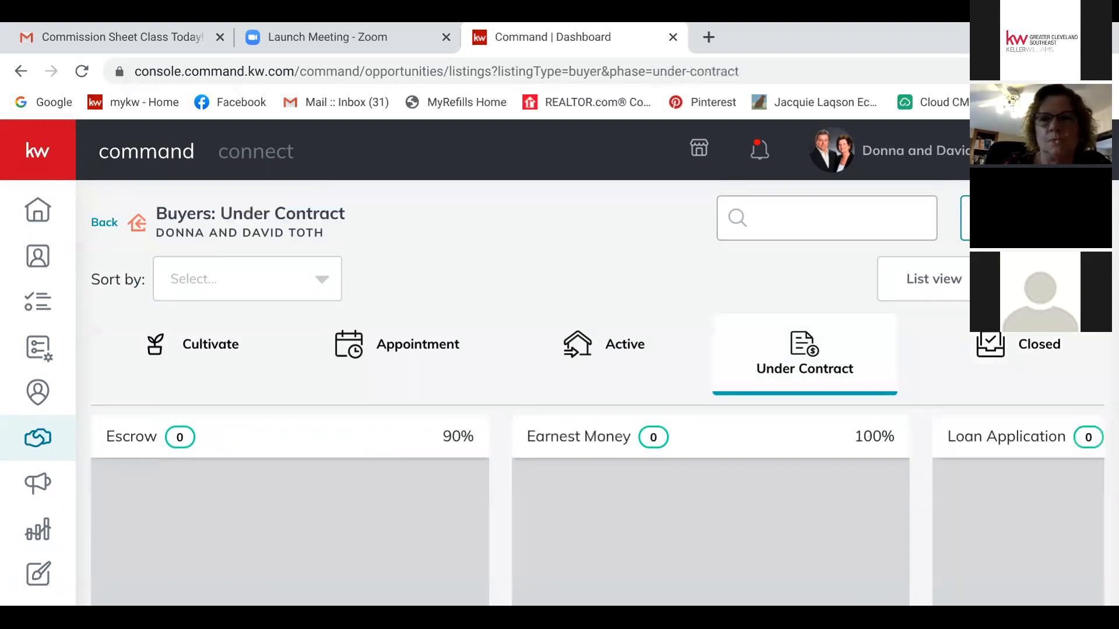
scroll(603, 393, down, 5)
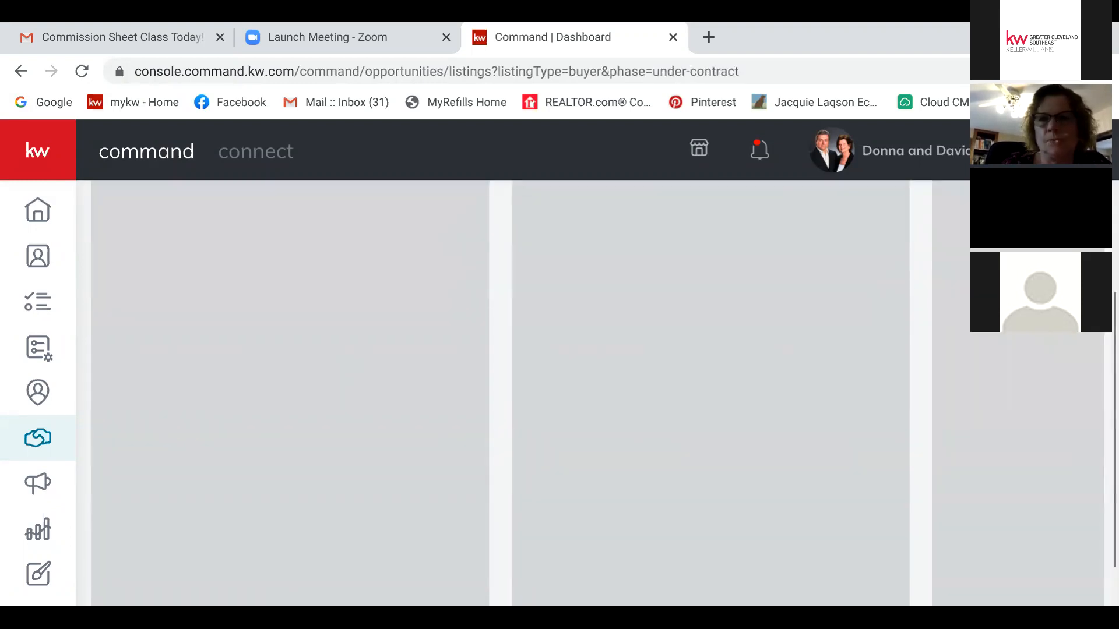
scroll(603, 393, right, 10)
scroll(603, 393, right, 5)
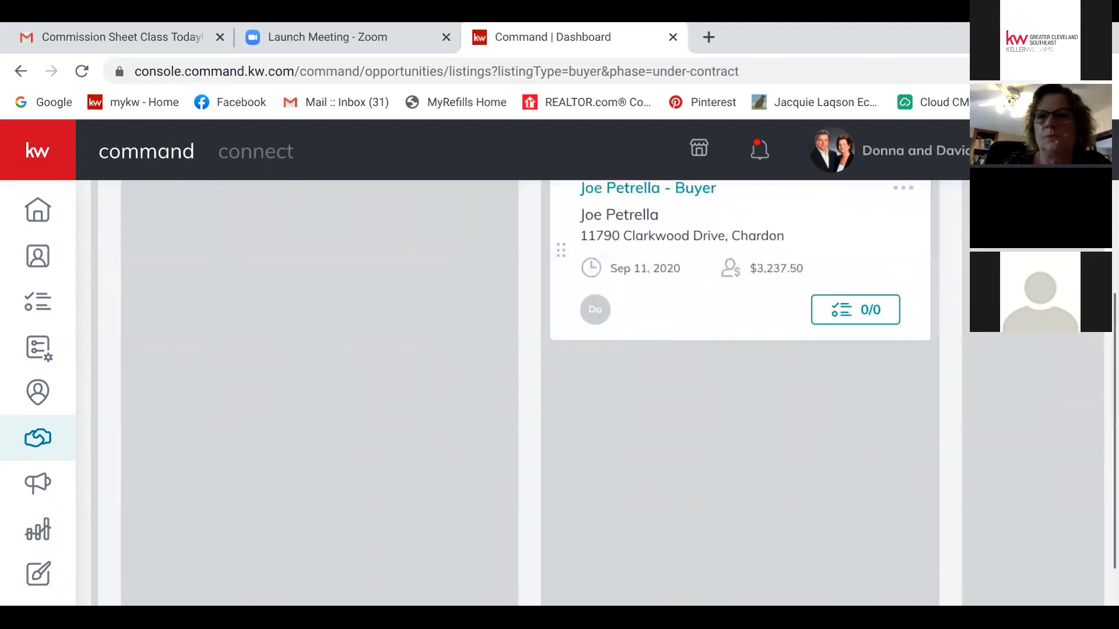
scroll(603, 393, up, 5)
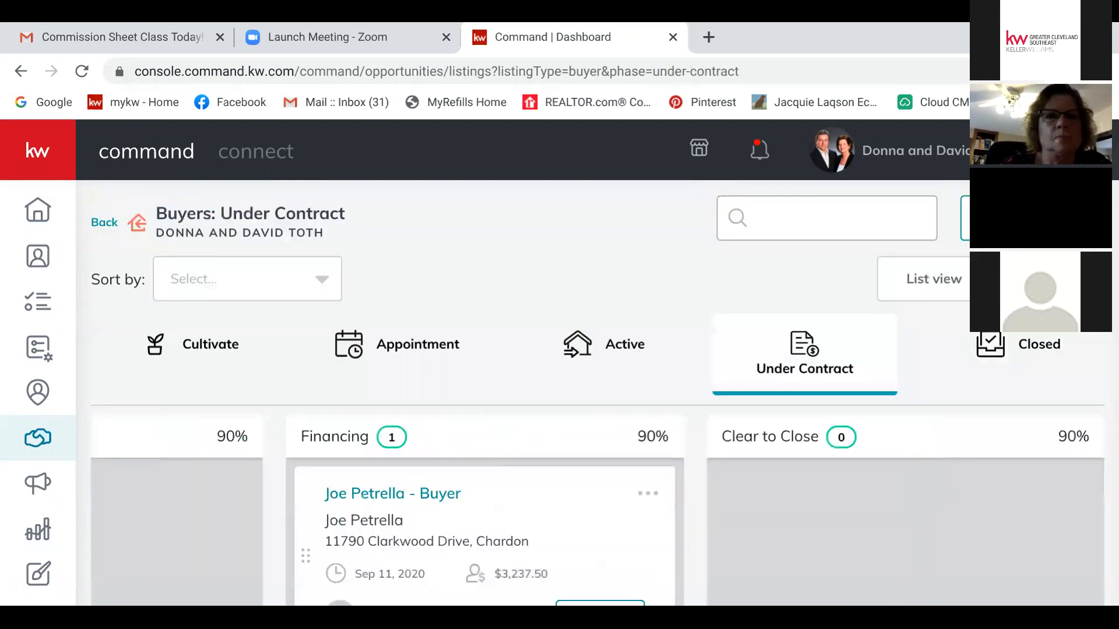
click(104, 223)
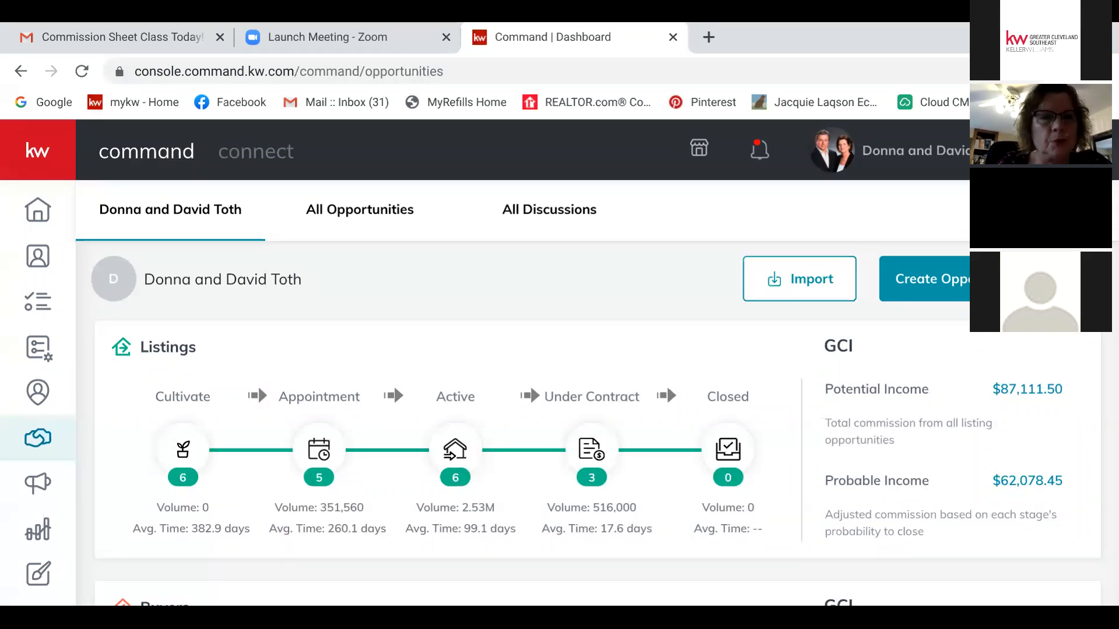
scroll(666, 386, down, 10)
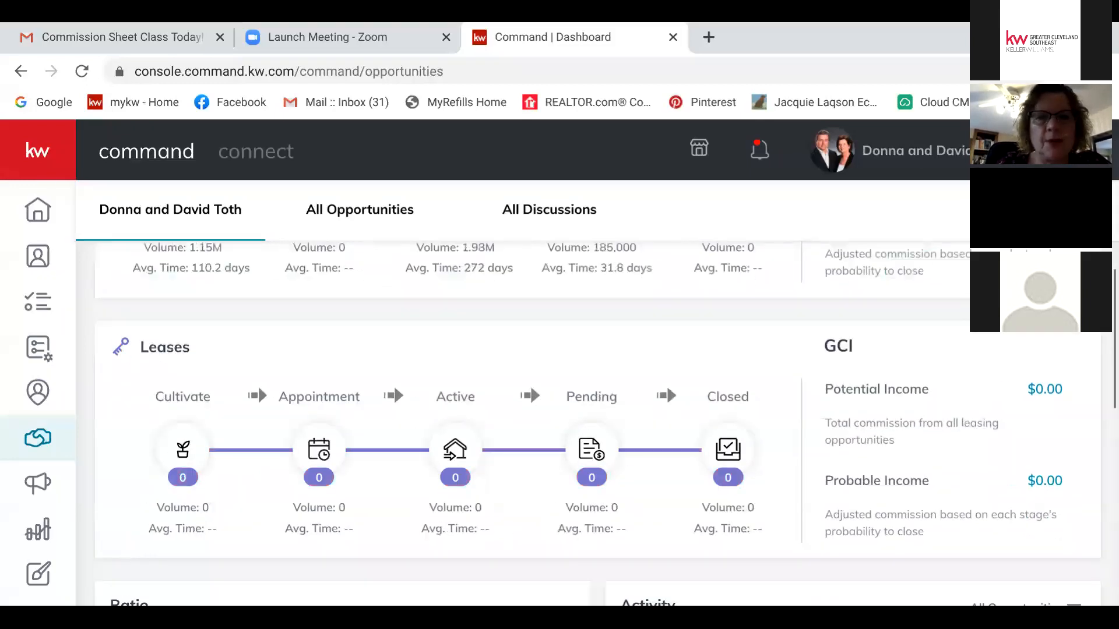
scroll(666, 385, up, 5)
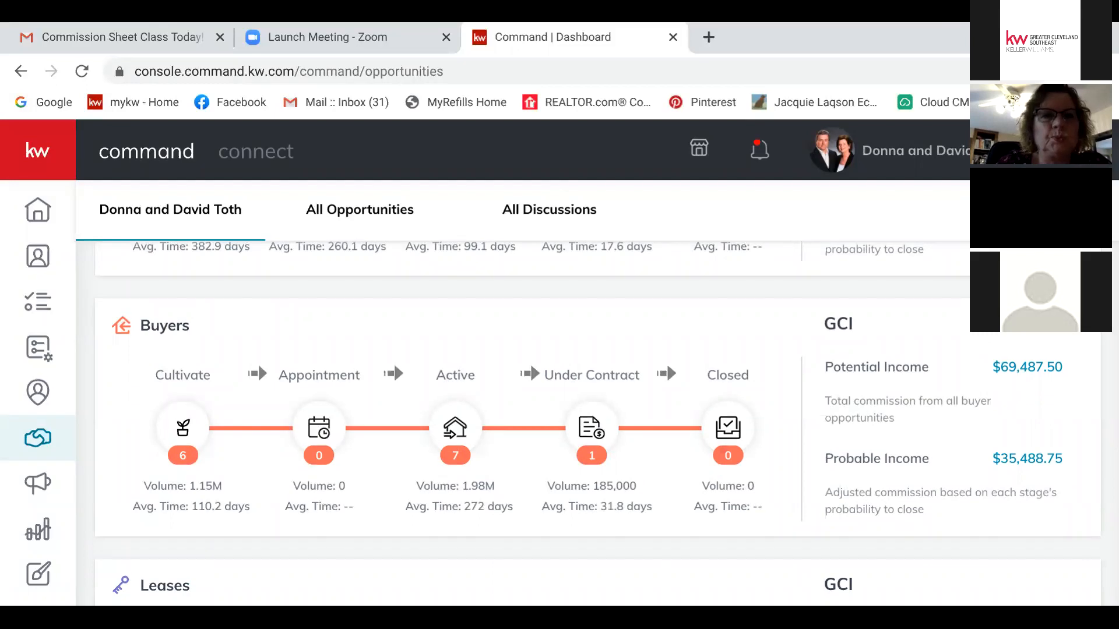
scroll(667, 355, up, 4)
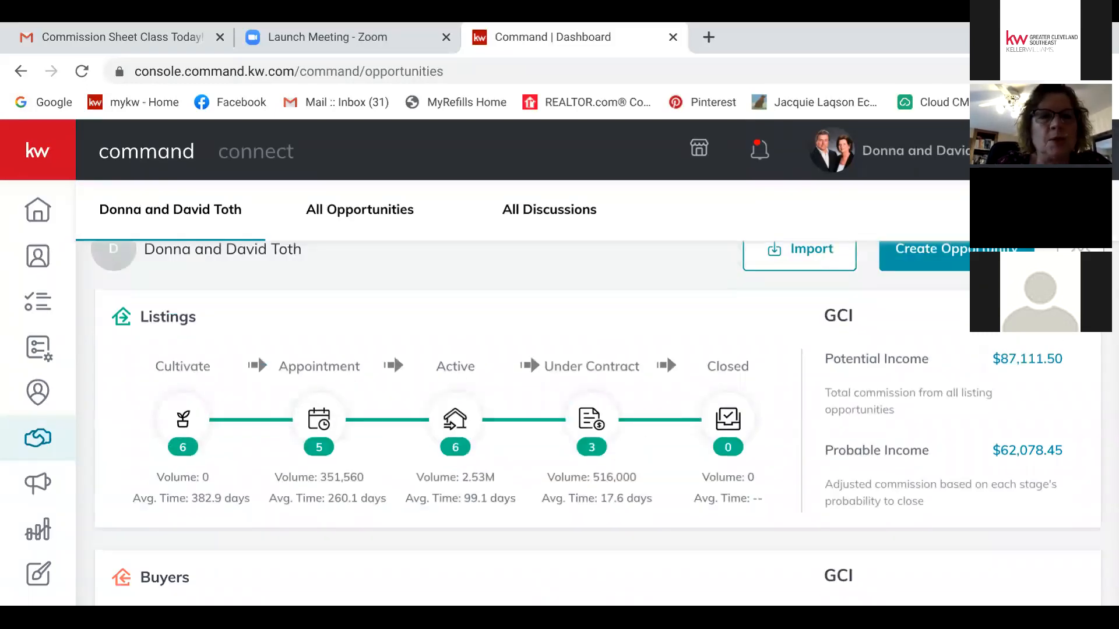
scroll(667, 354, up, 1)
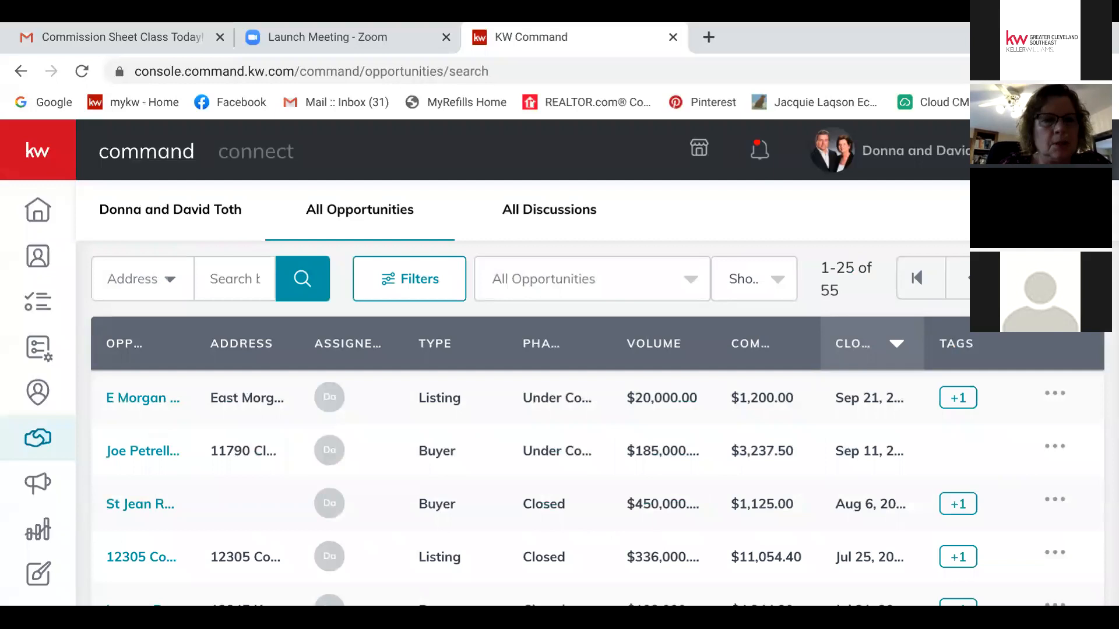
Step: Scroll the All Opportunities table, view the smartview choices and All Discussions, then return to it
scroll(598, 402, down, 2)
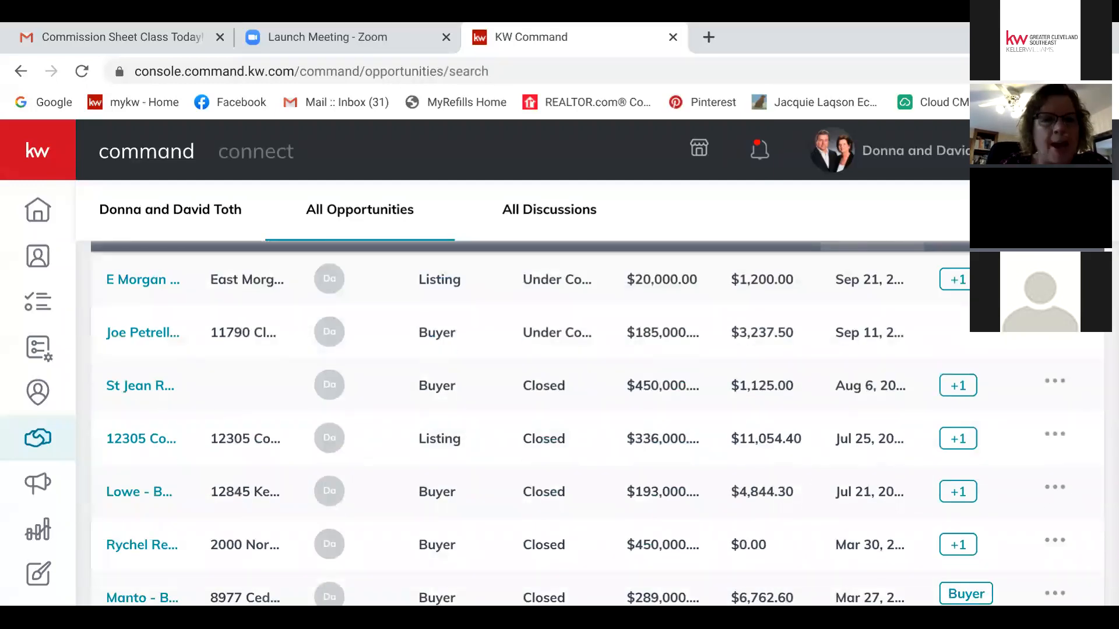
scroll(598, 419, down, 5)
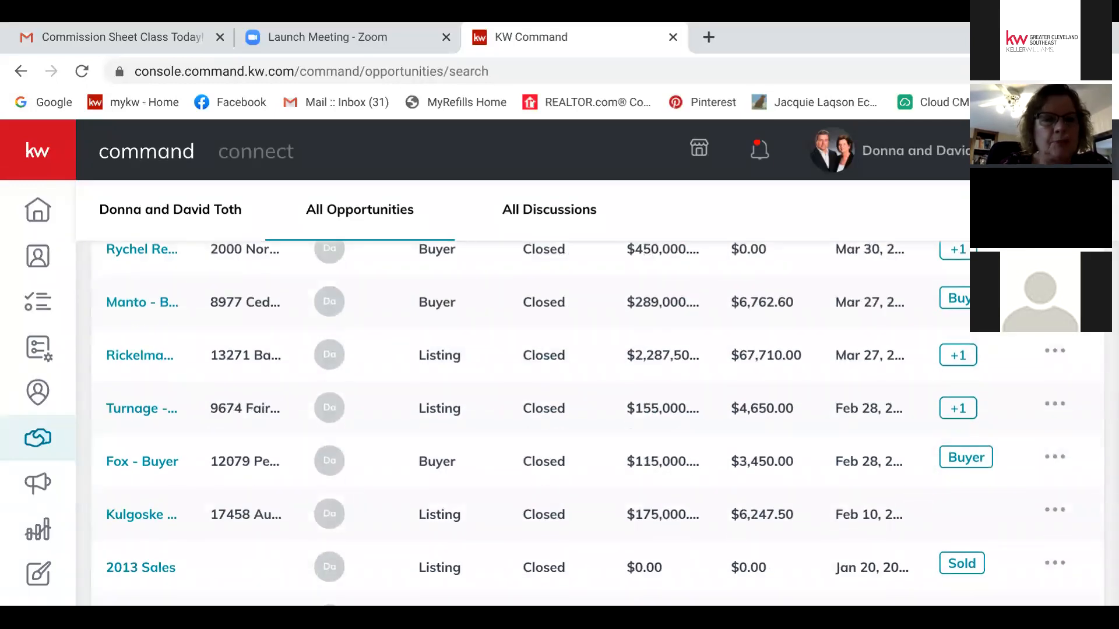
scroll(597, 420, down, 5)
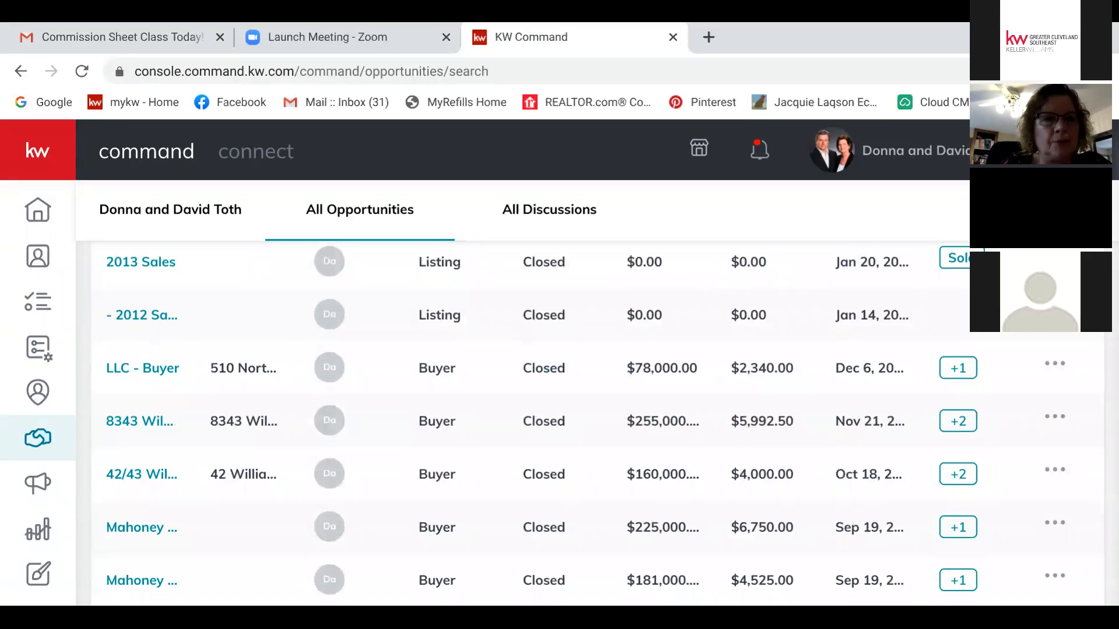
scroll(598, 420, down, 4)
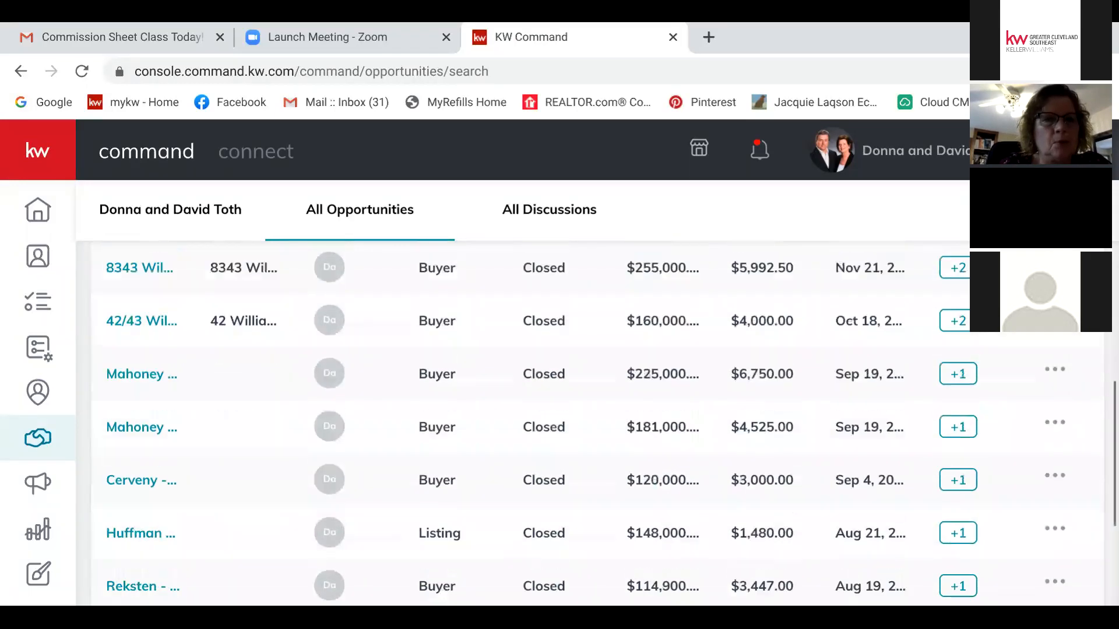
scroll(597, 420, down, 3)
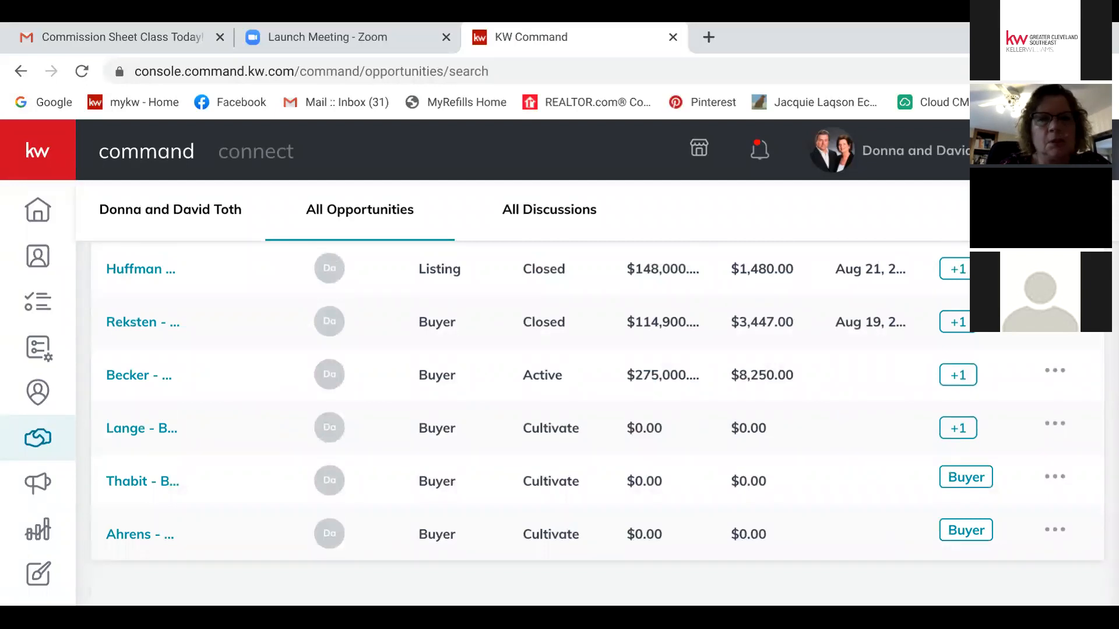
scroll(597, 419, up, 10)
scroll(597, 423, up, 1)
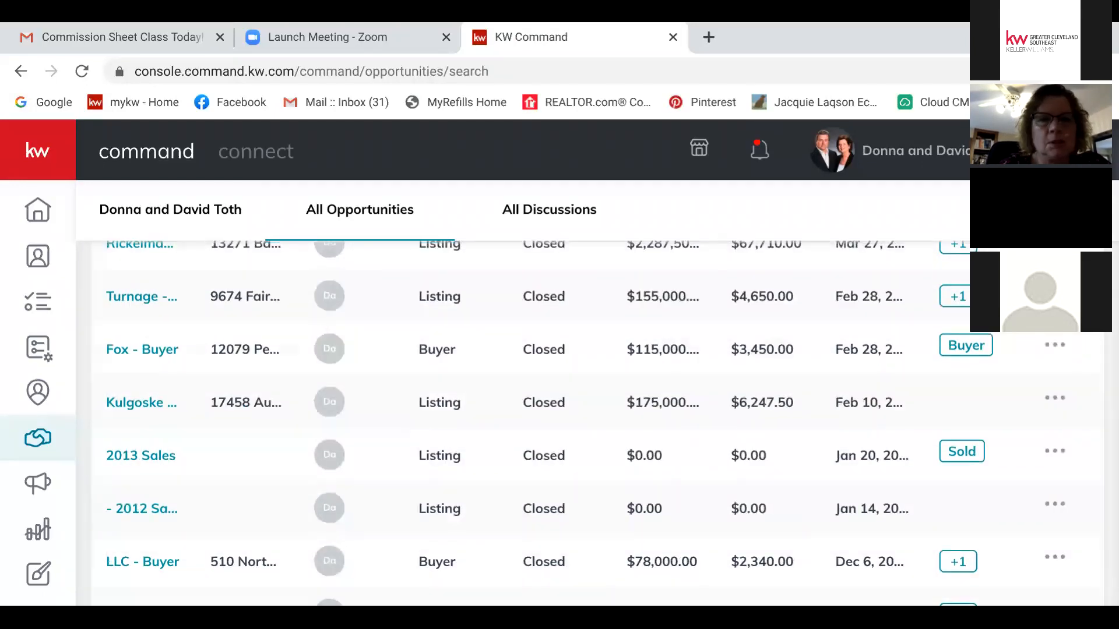
scroll(598, 419, up, 10)
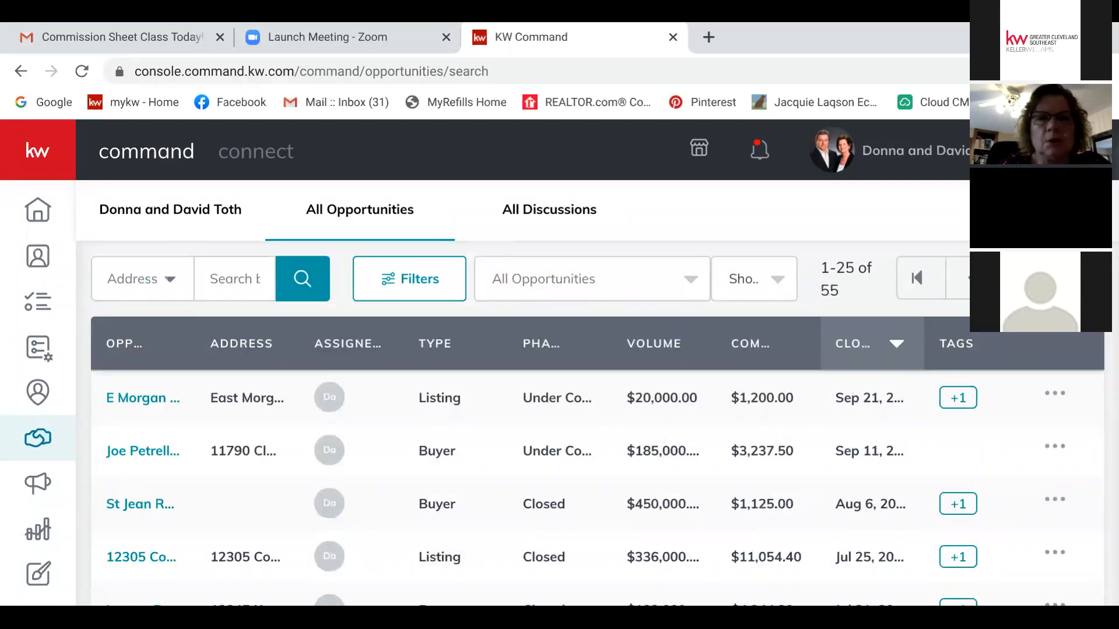
click(690, 279)
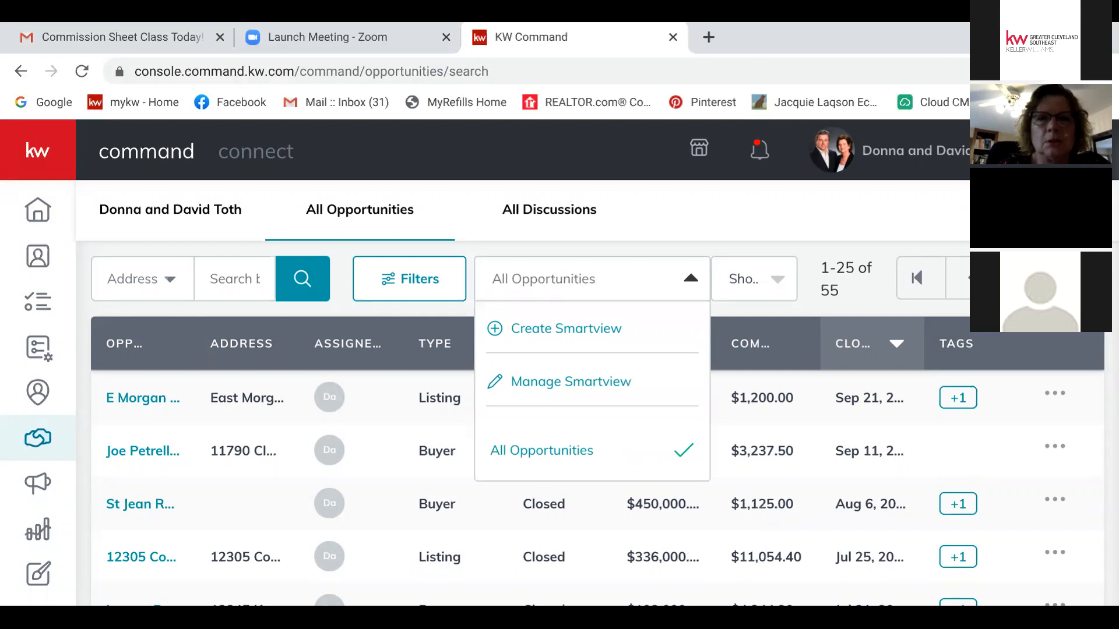
click(549, 209)
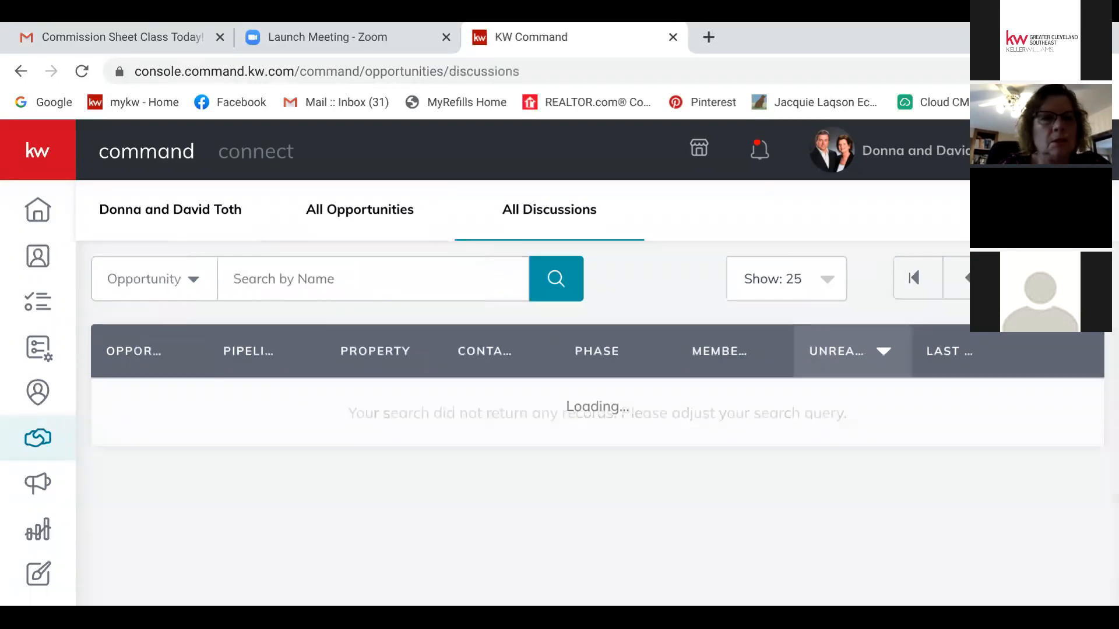
click(360, 209)
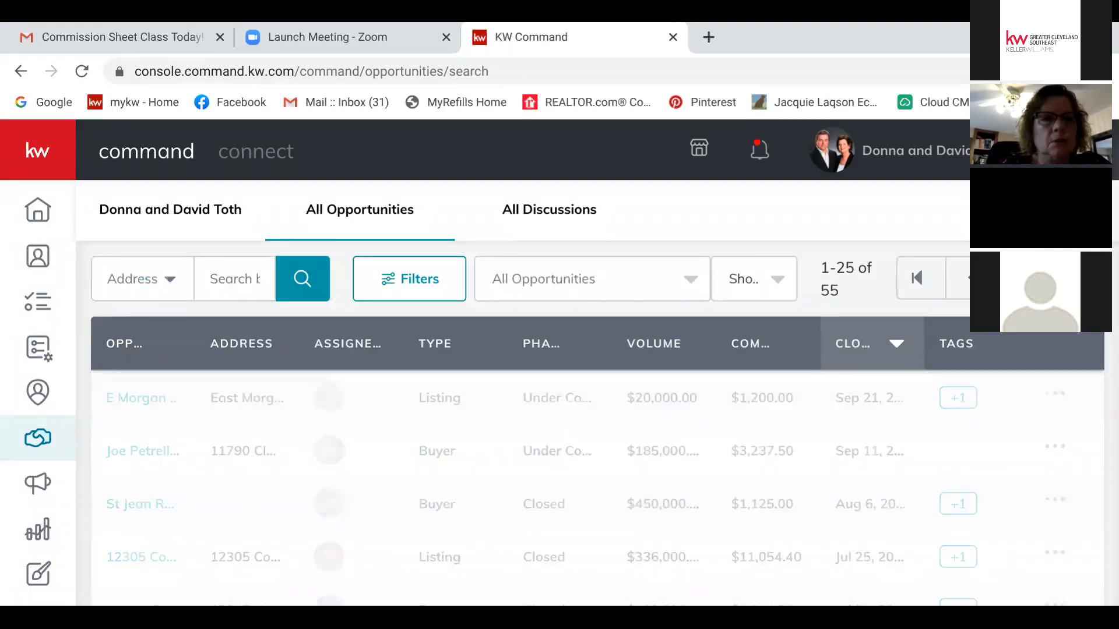
Step: Keep the search matching by Address and open the agent's own Listings pipeline overview
click(143, 279)
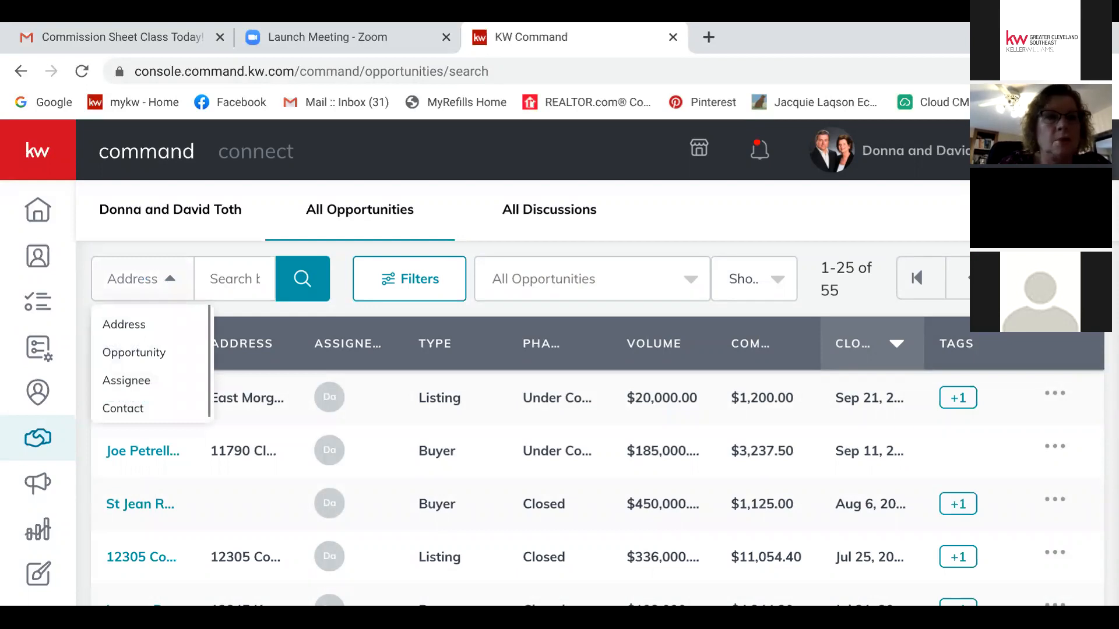
click(124, 324)
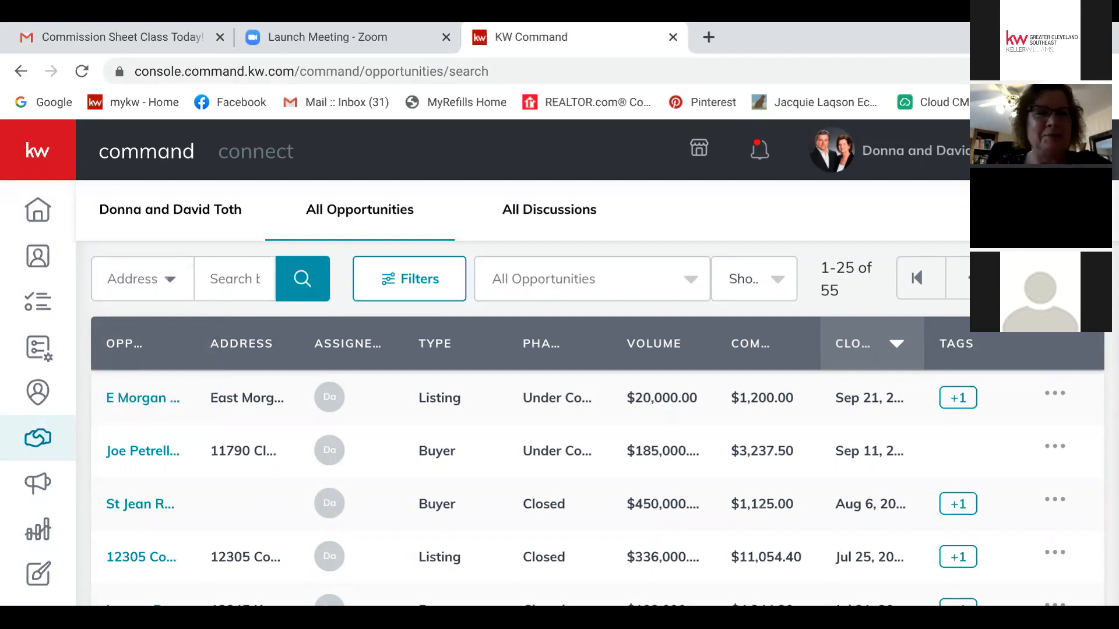
click(170, 209)
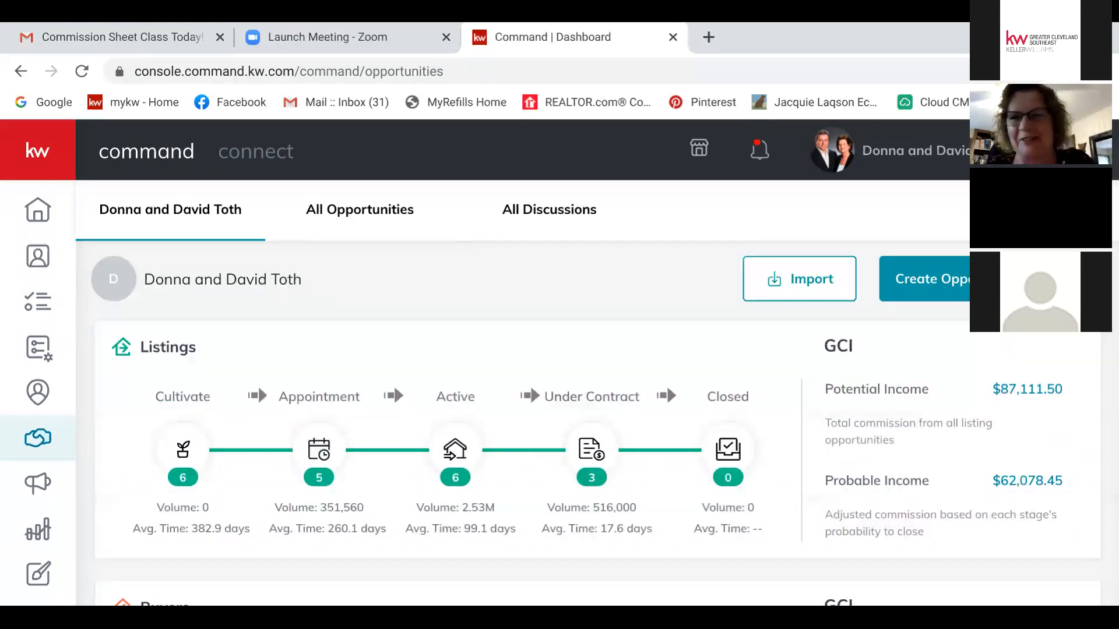
scroll(583, 408, down, 5)
scroll(582, 407, up, 5)
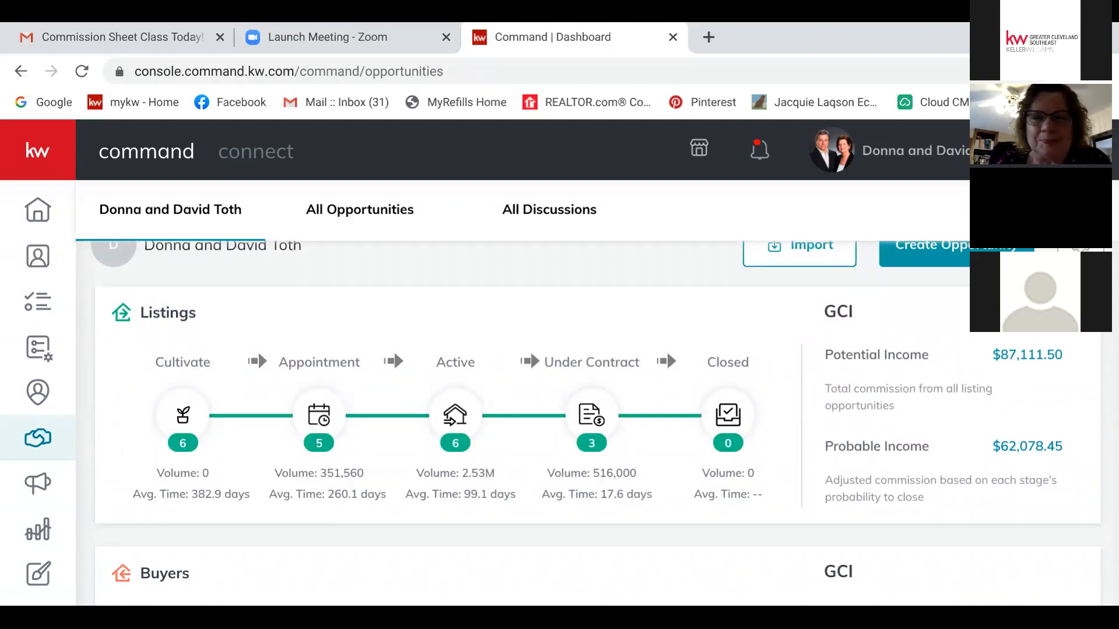
click(592, 416)
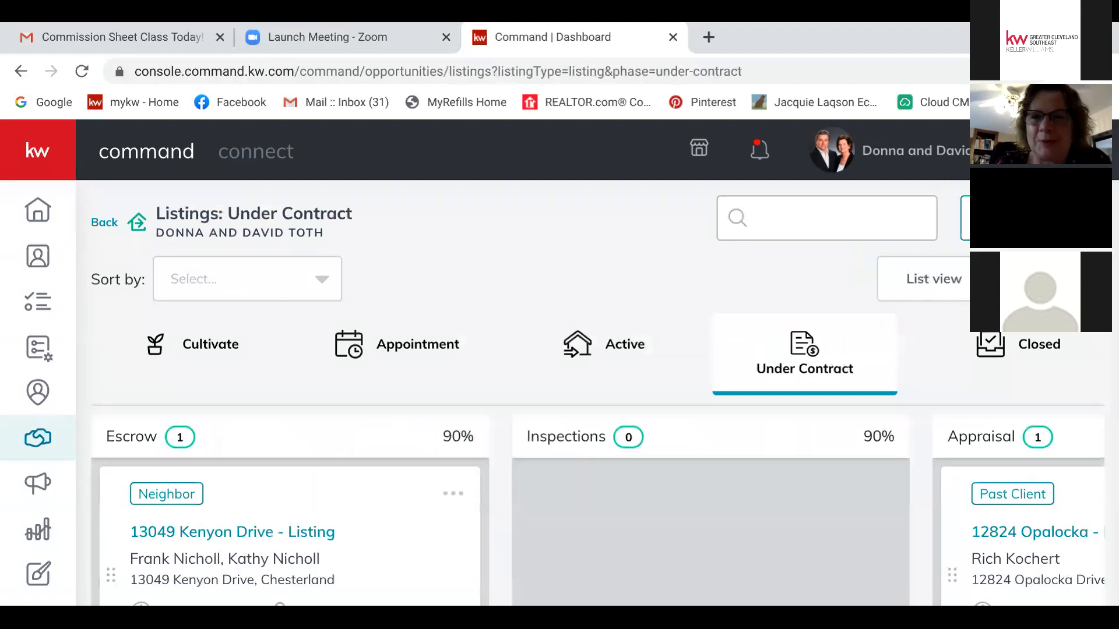
scroll(591, 501, right, 10)
scroll(592, 501, down, 6)
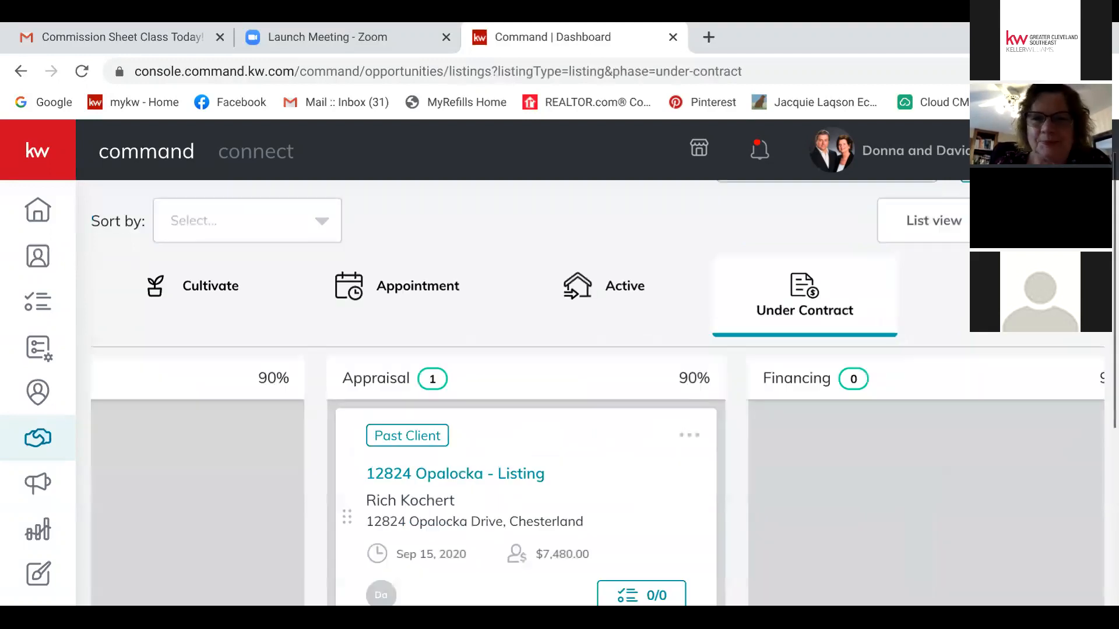
scroll(591, 394, right, 5)
scroll(592, 393, up, 6)
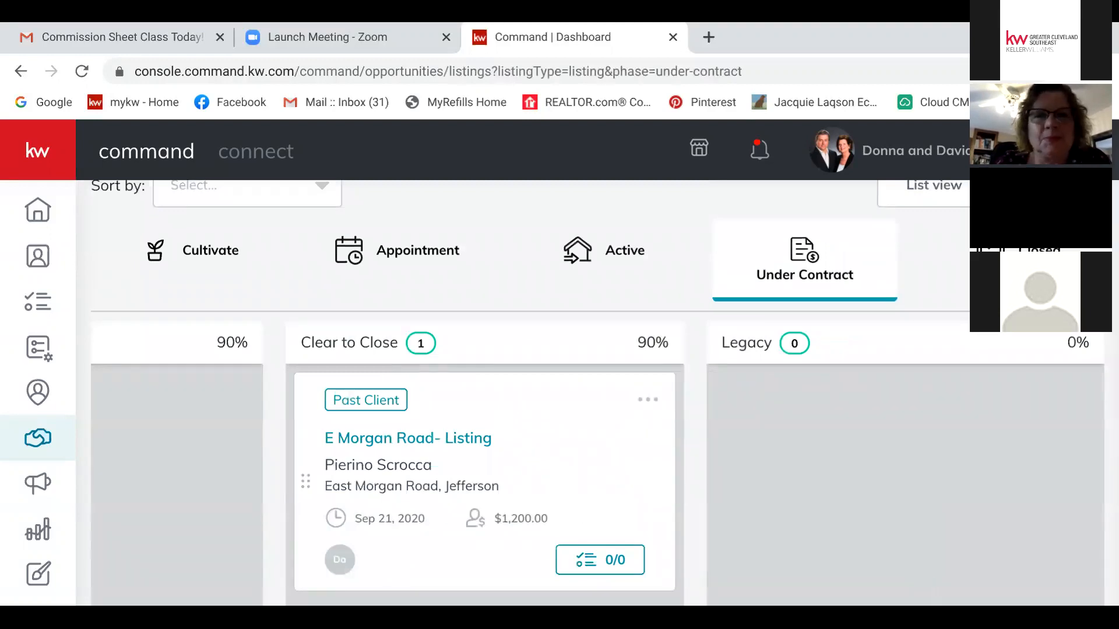
scroll(592, 466, left, 10)
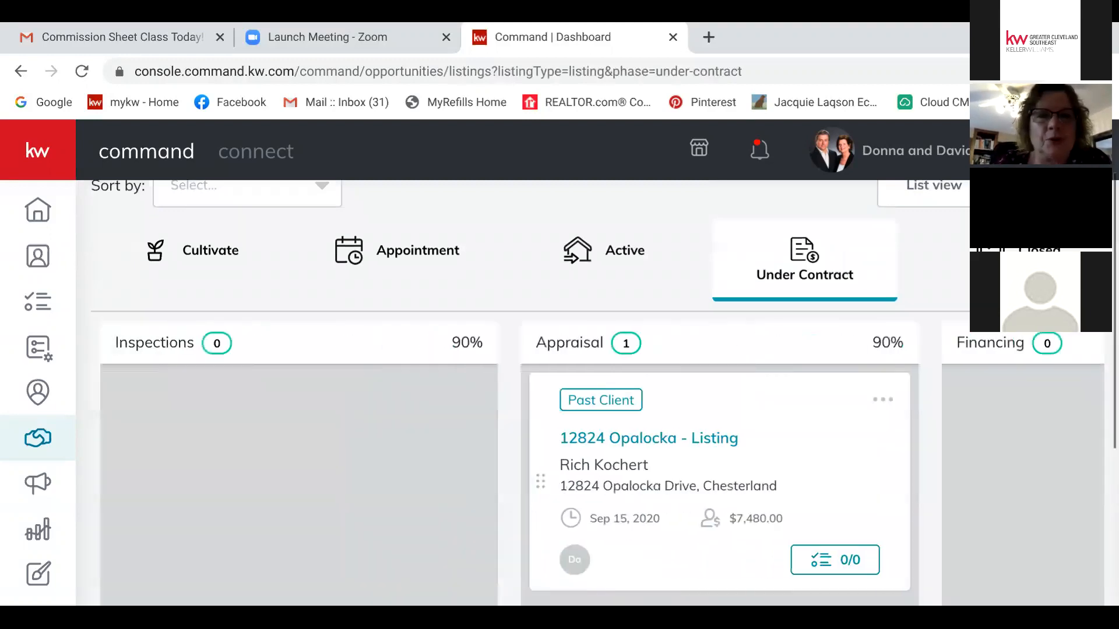
scroll(591, 466, left, 6)
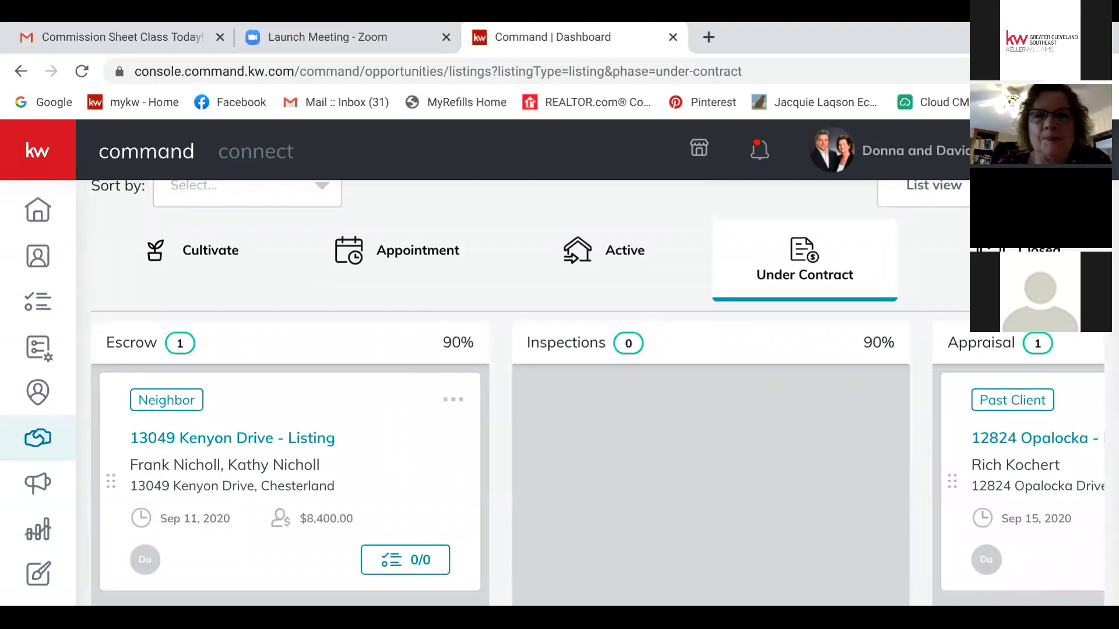
click(605, 251)
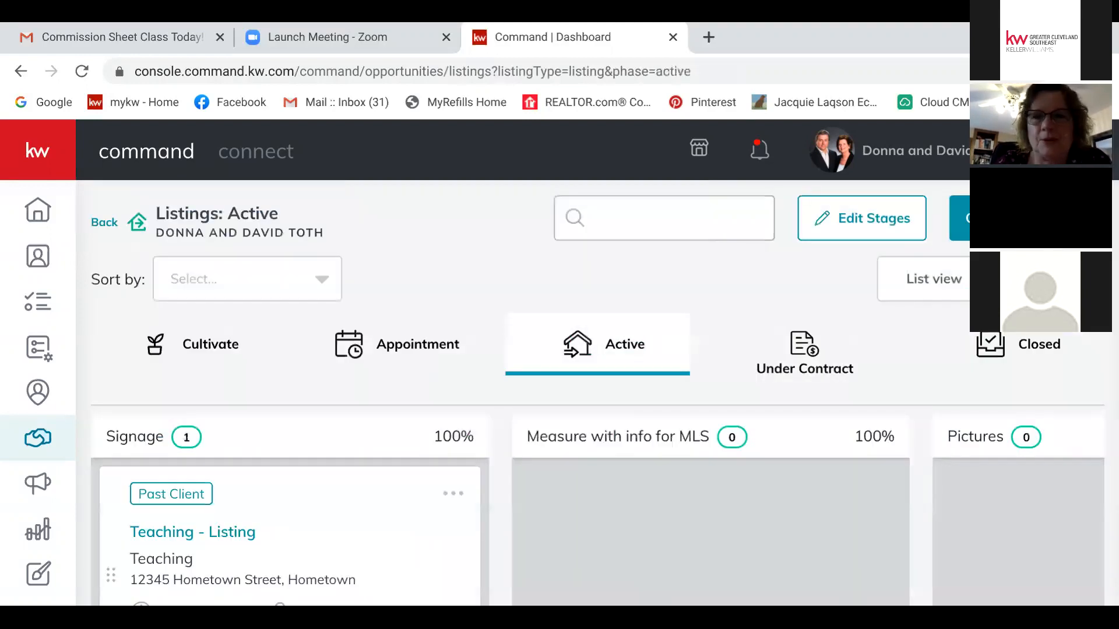
scroll(598, 511, right, 15)
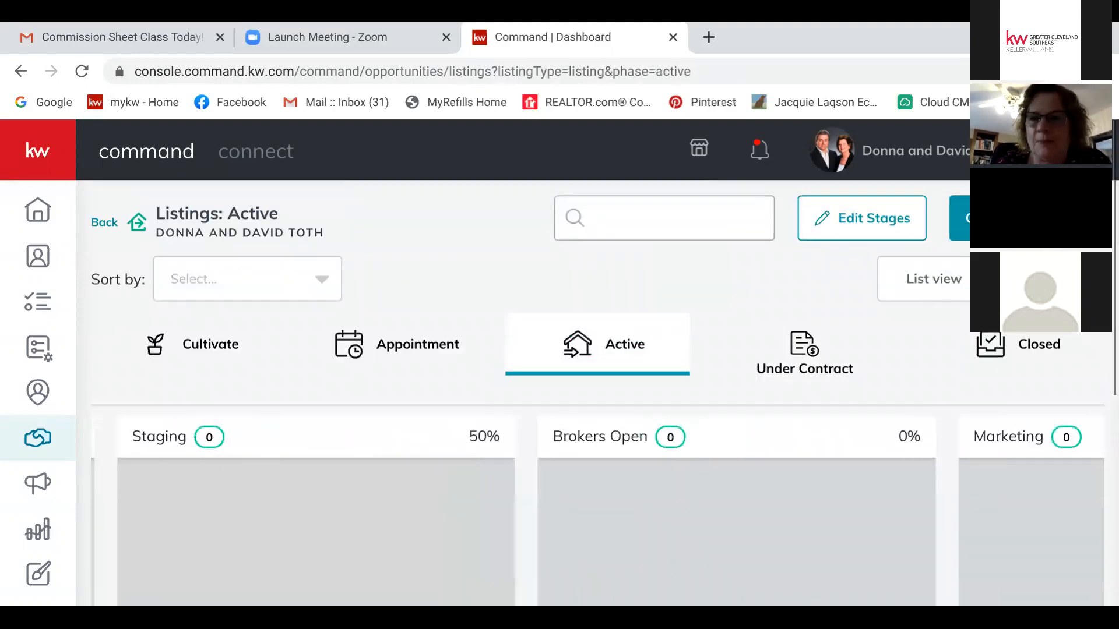
scroll(598, 511, right, 5)
scroll(530, 524, down, 10)
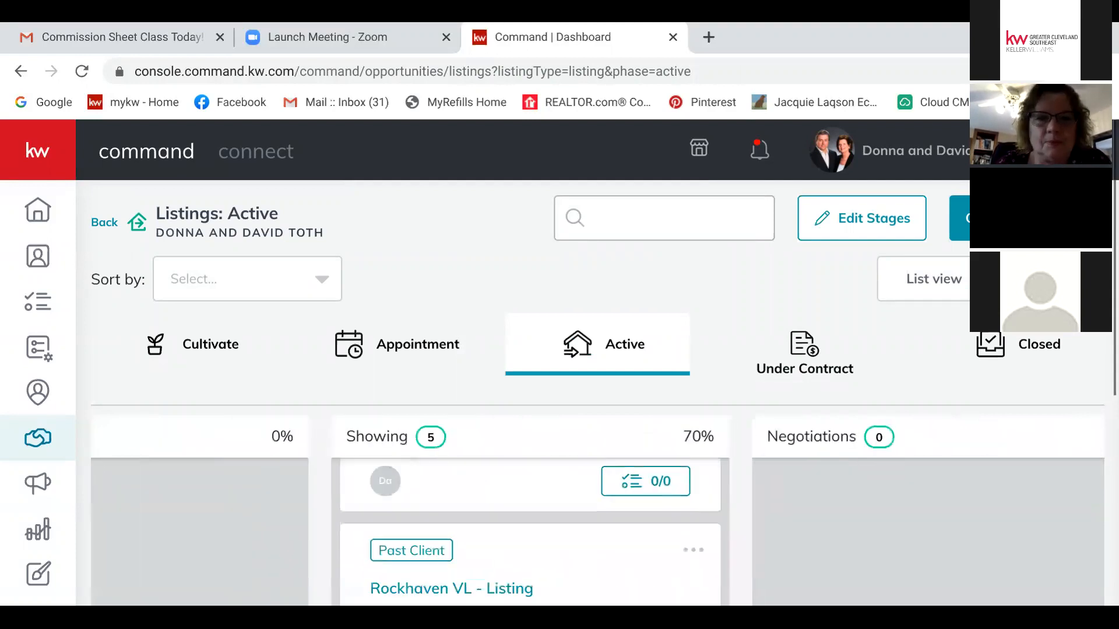
scroll(530, 408, down, 3)
scroll(530, 408, up, 7)
scroll(529, 371, up, 5)
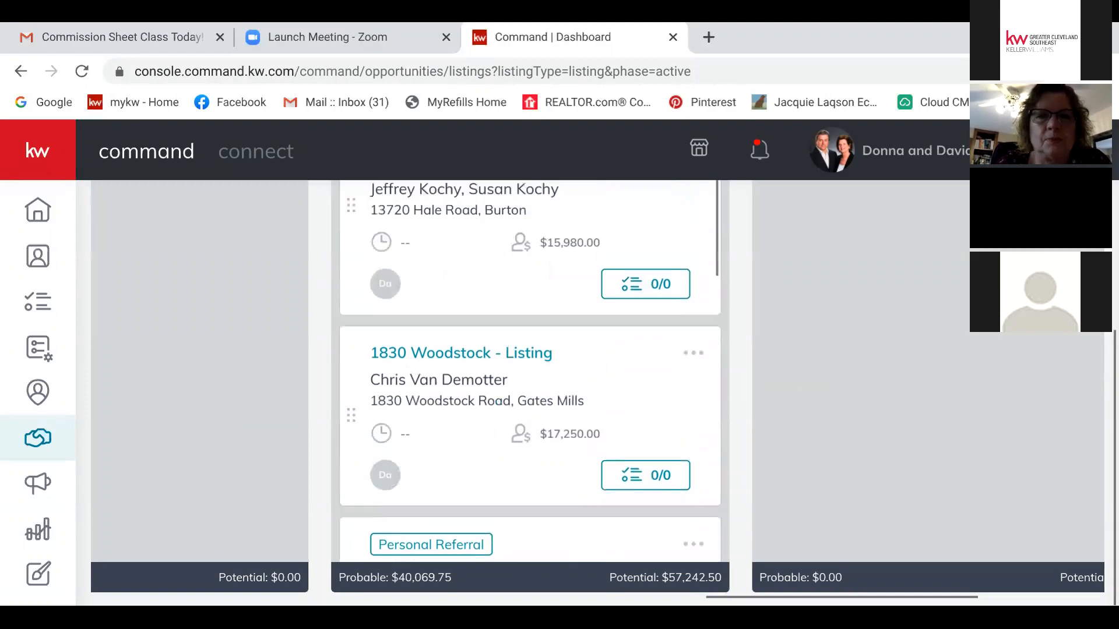
scroll(530, 373, up, 5)
scroll(597, 510, right, 5)
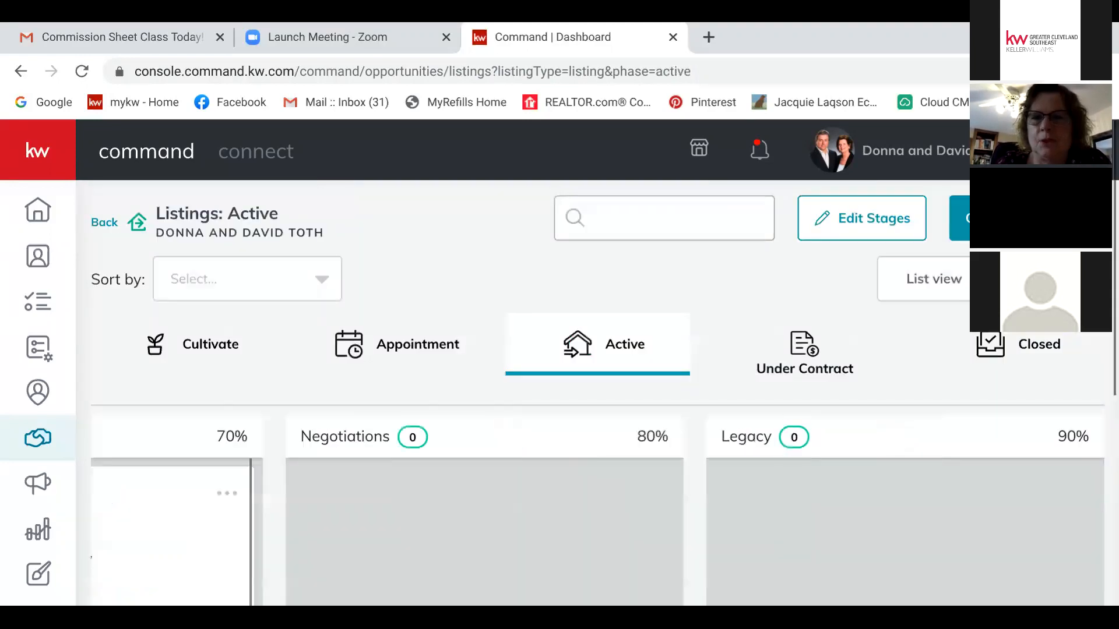
scroll(597, 393, down, 5)
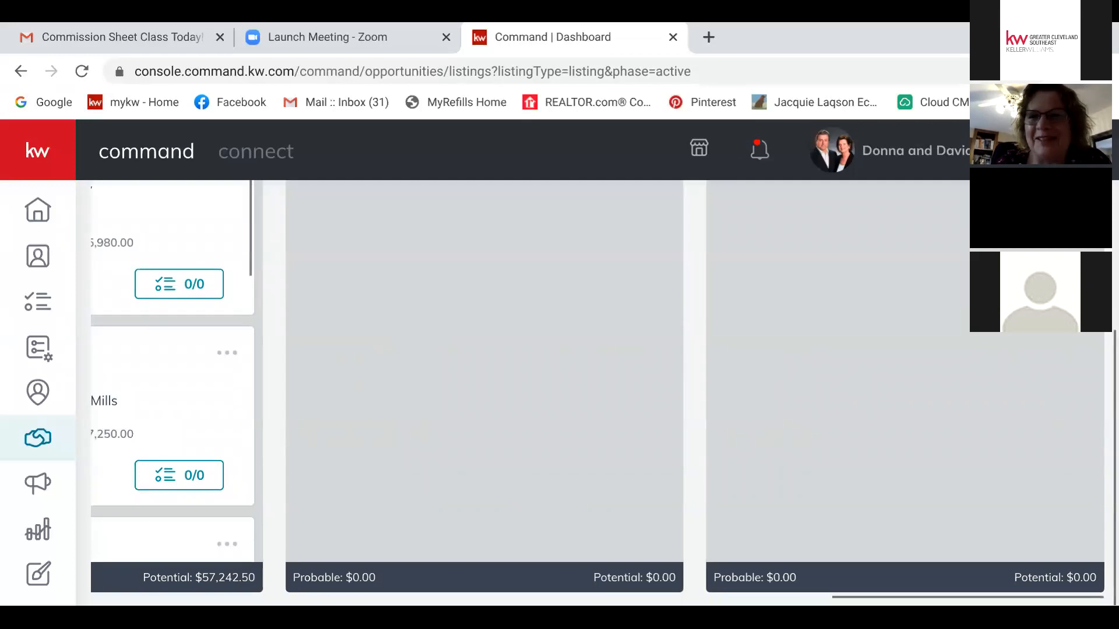
scroll(598, 393, up, 5)
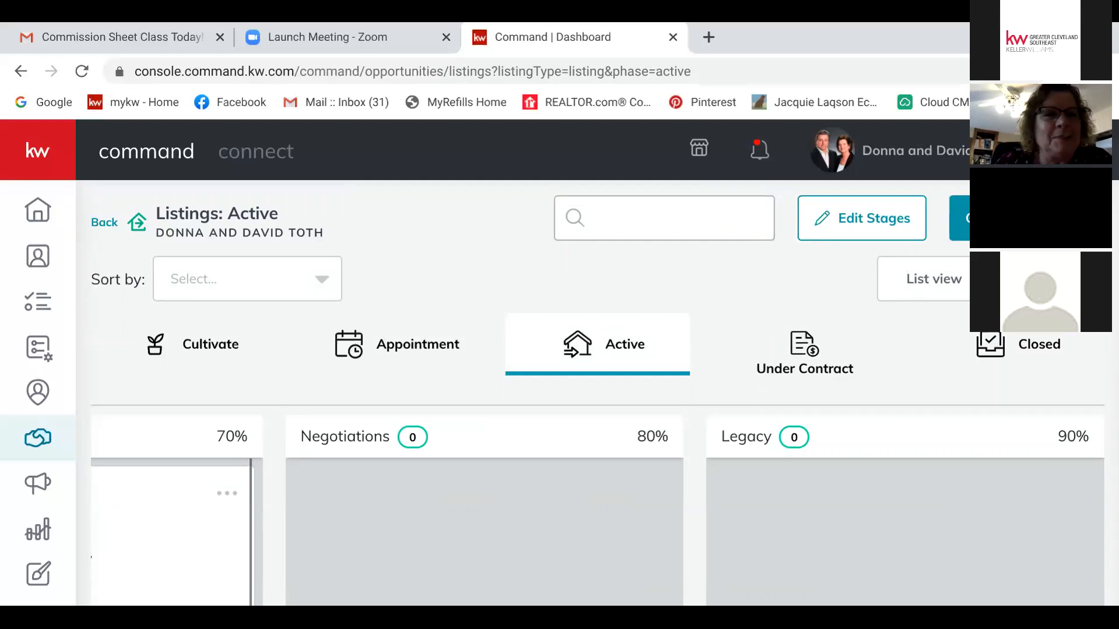
click(104, 222)
scroll(598, 393, down, 3)
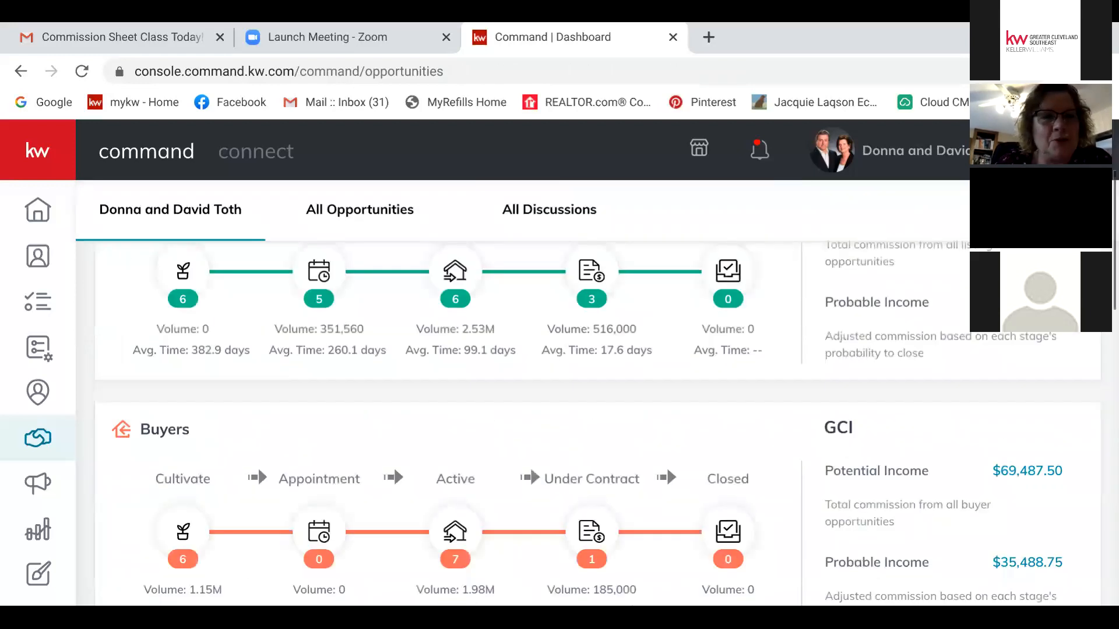
scroll(598, 421, down, 1)
Step: Browse the Buyers: Active board's columns, then go back to the opportunities overview
click(455, 497)
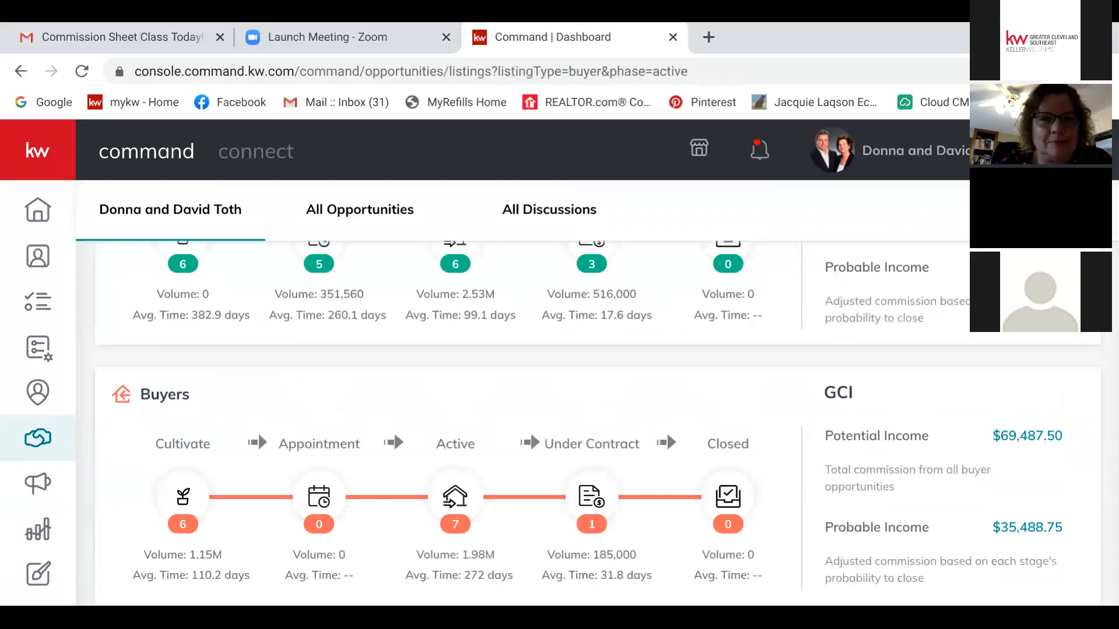
scroll(710, 530, down, 5)
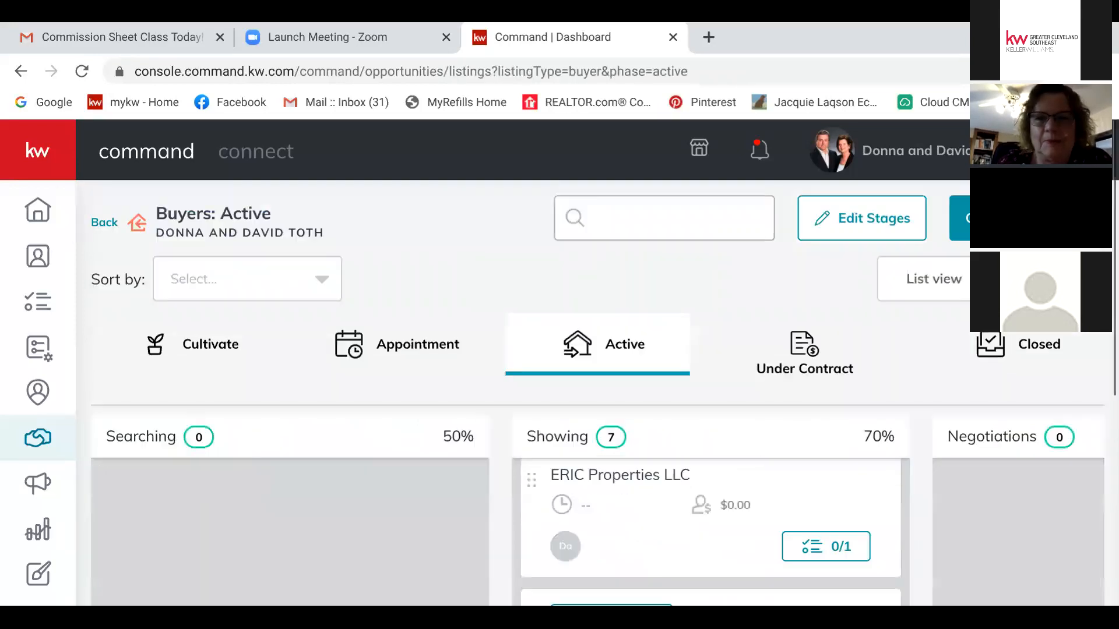
scroll(710, 530, down, 8)
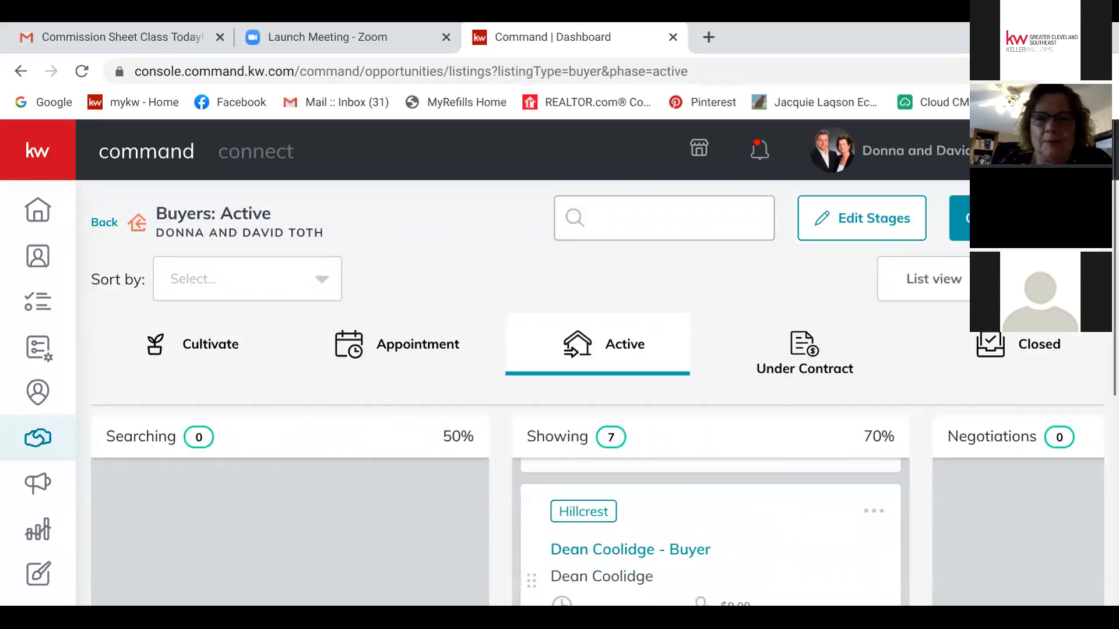
scroll(711, 373, up, 10)
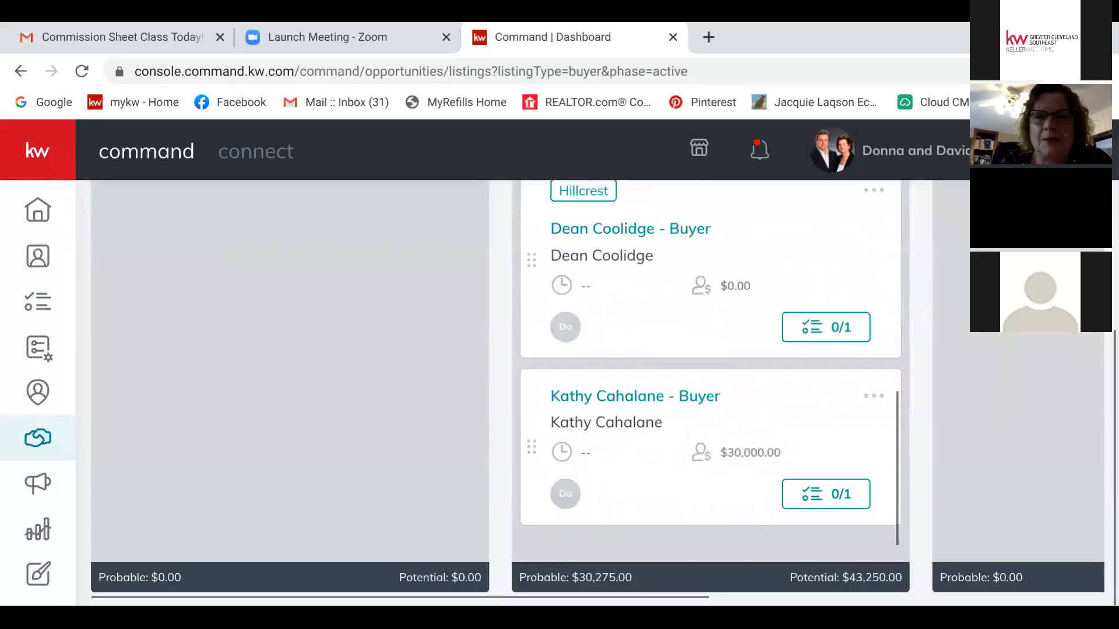
scroll(711, 373, up, 6)
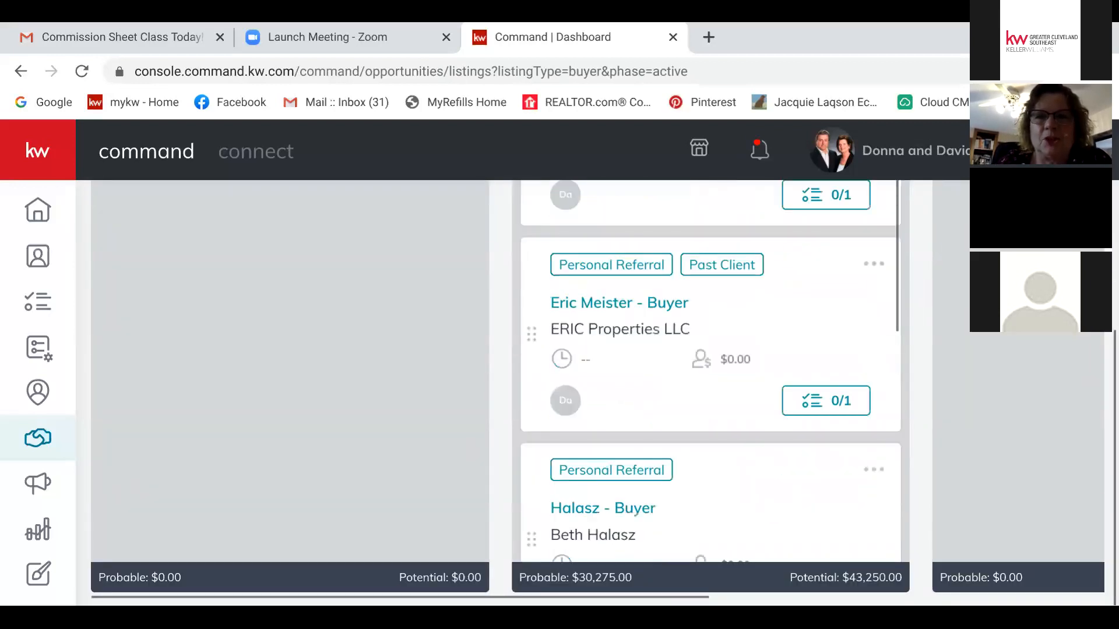
scroll(710, 373, up, 5)
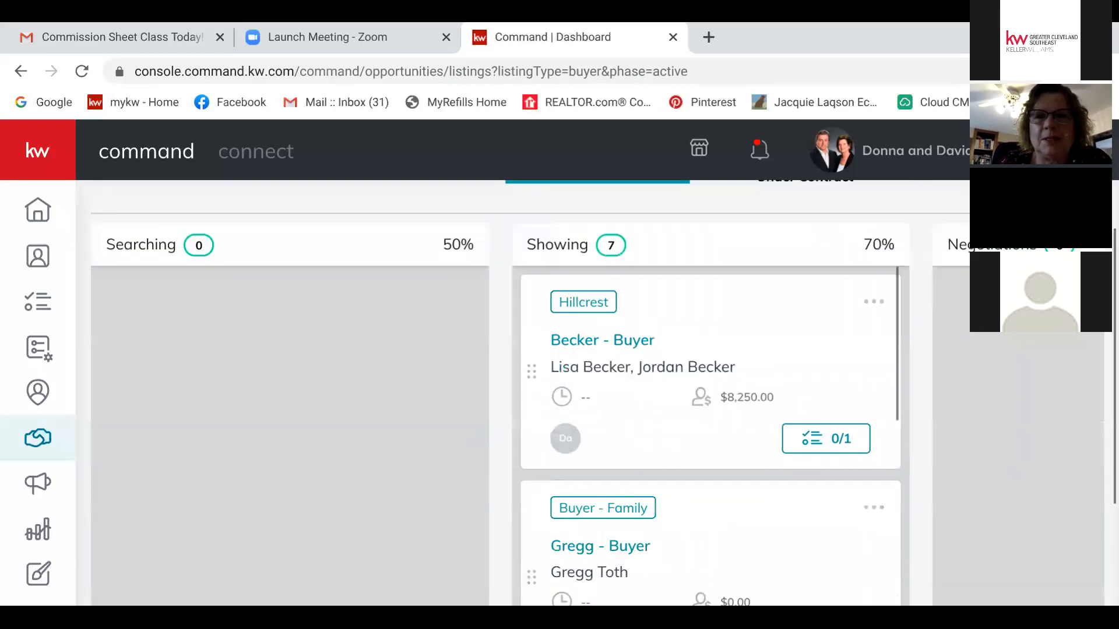
scroll(597, 513, right, 3)
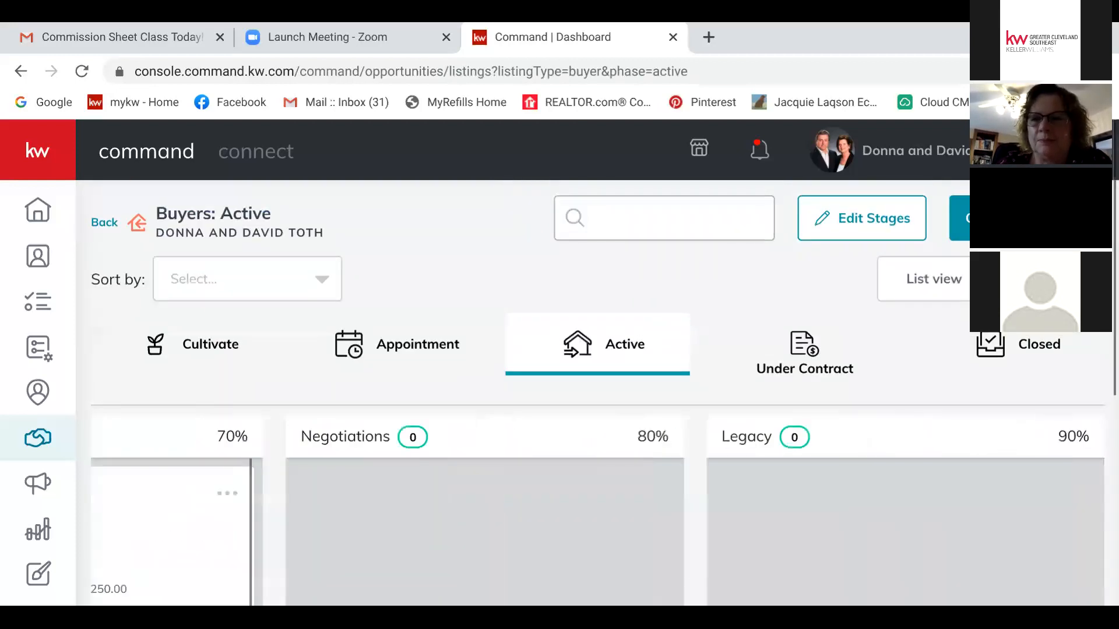
scroll(597, 407, down, 6)
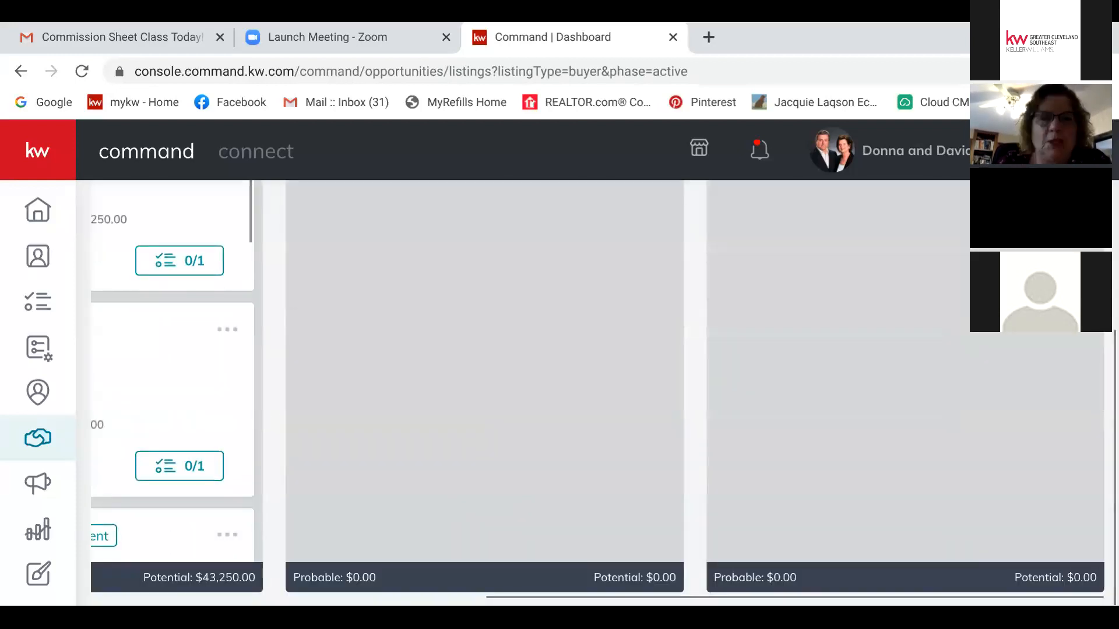
scroll(597, 408, up, 6)
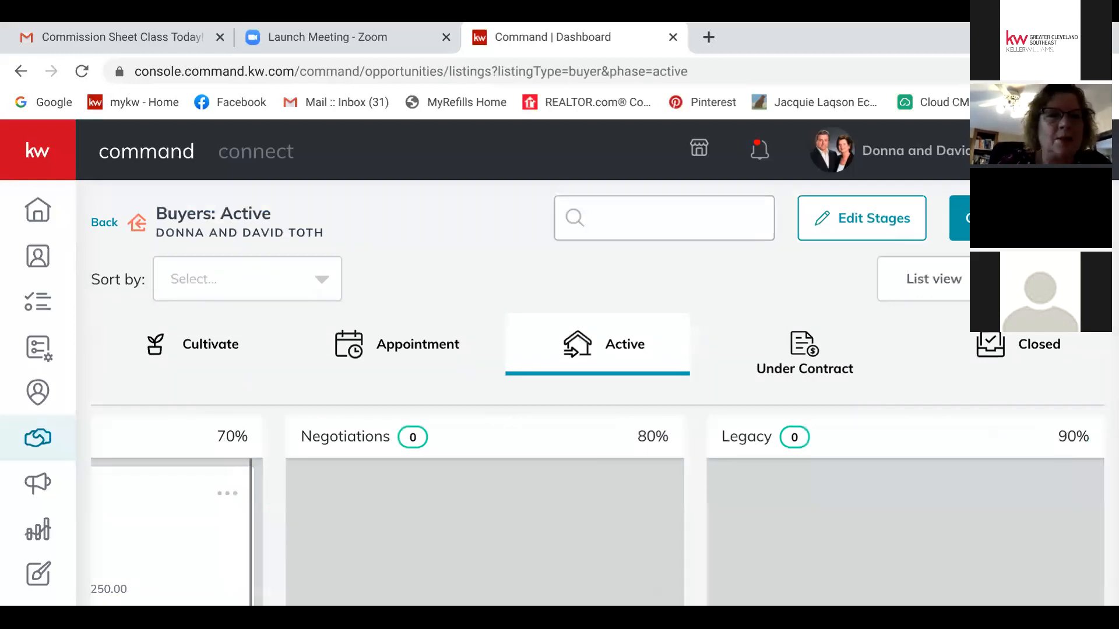
click(104, 222)
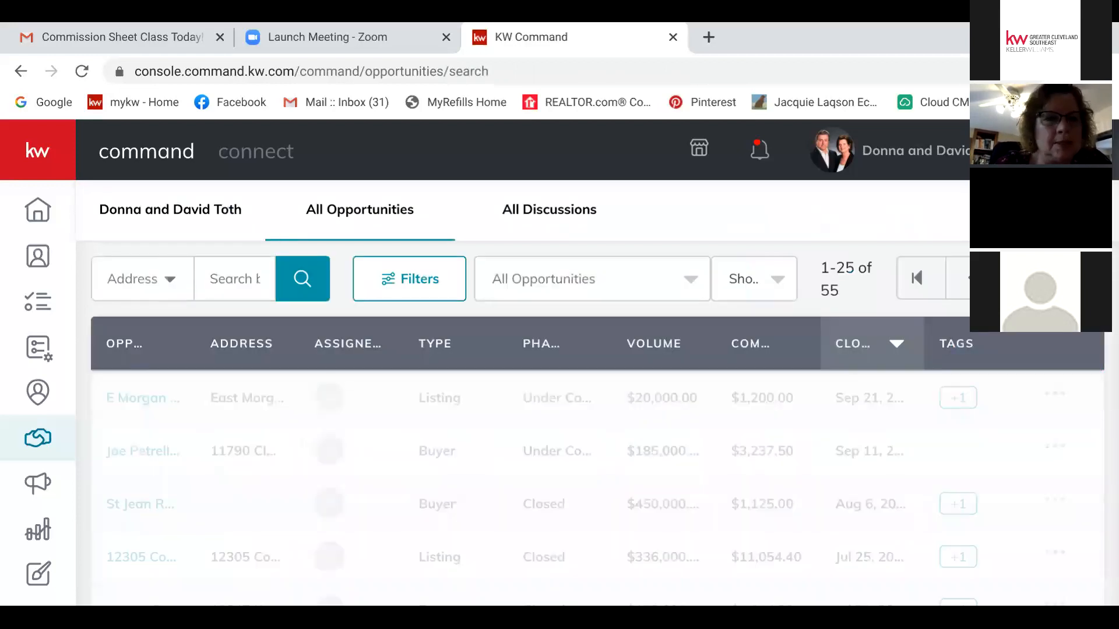
Step: Open the closed buyer referral opportunity from the table and review its Details tab
click(140, 504)
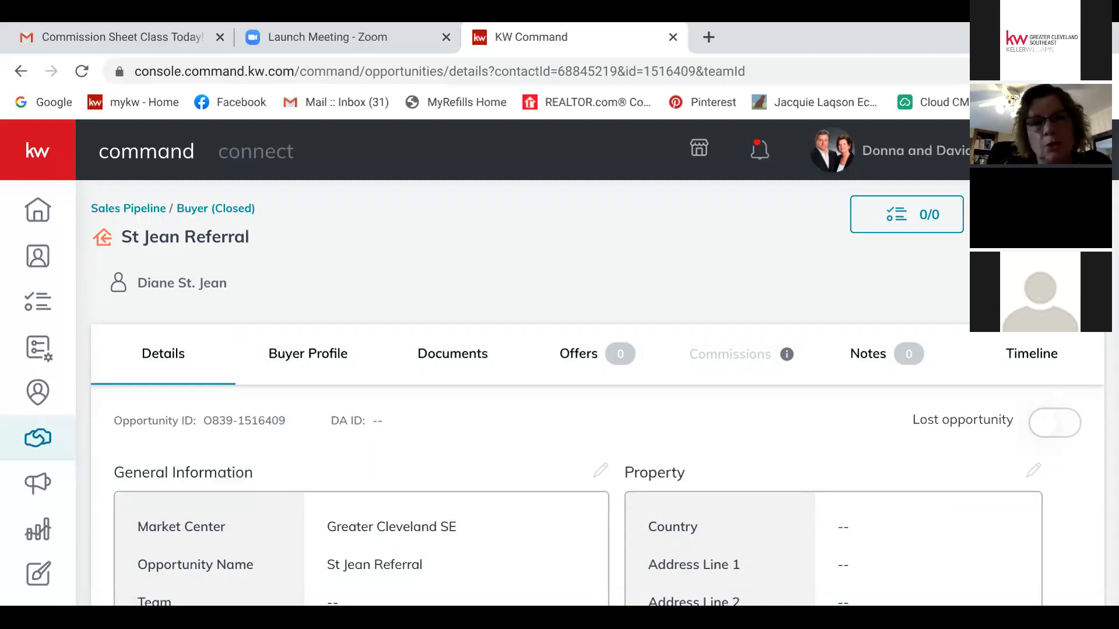
mouse_move(167, 283)
scroll(175, 285, down, 3)
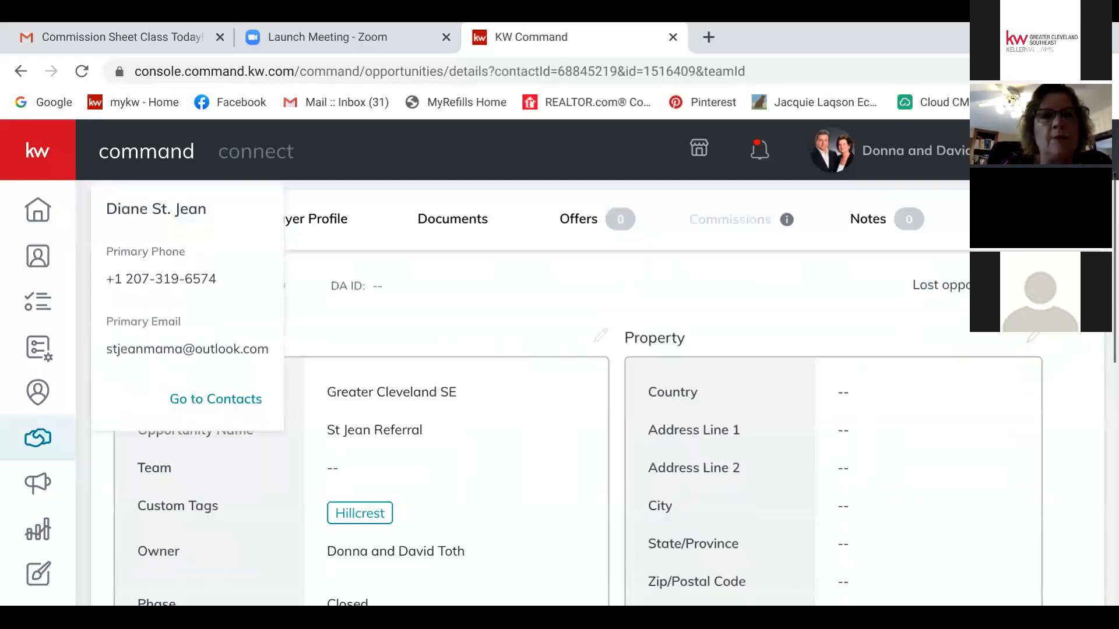
scroll(350, 501, up, 3)
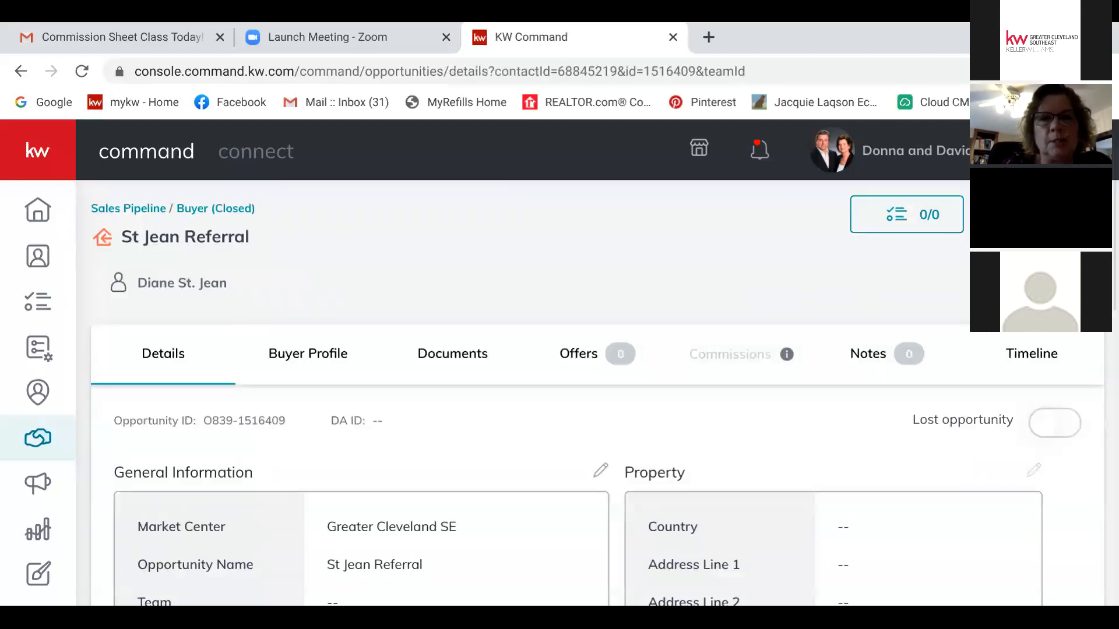
Step: Open the referral opportunity's Documents and show the REFERRAL custom folder's 2 files
click(452, 354)
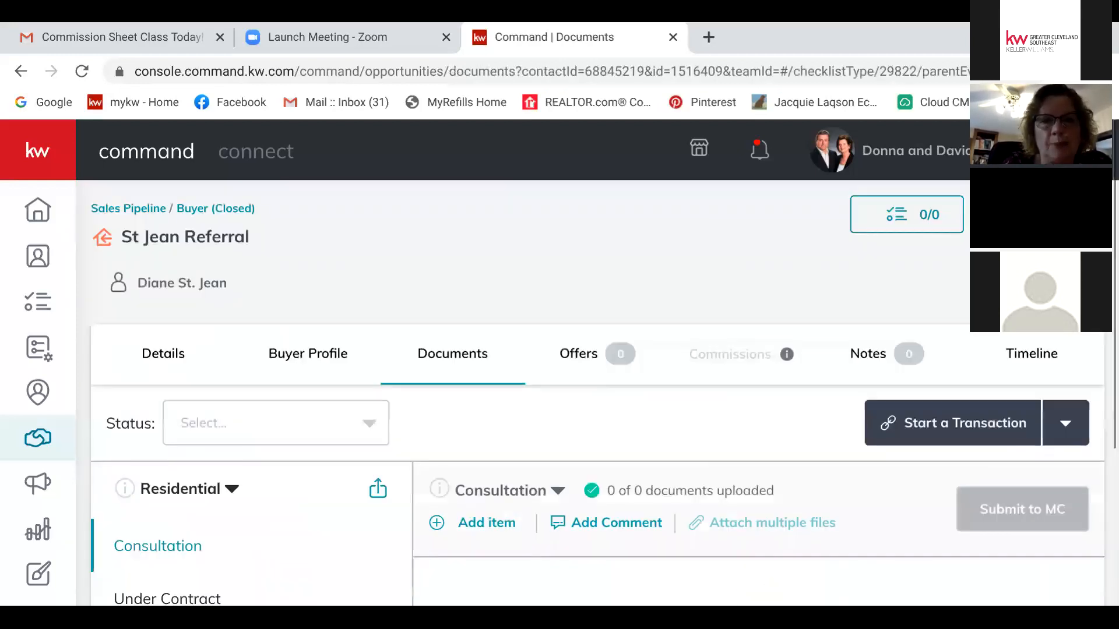
scroll(583, 396, down, 3)
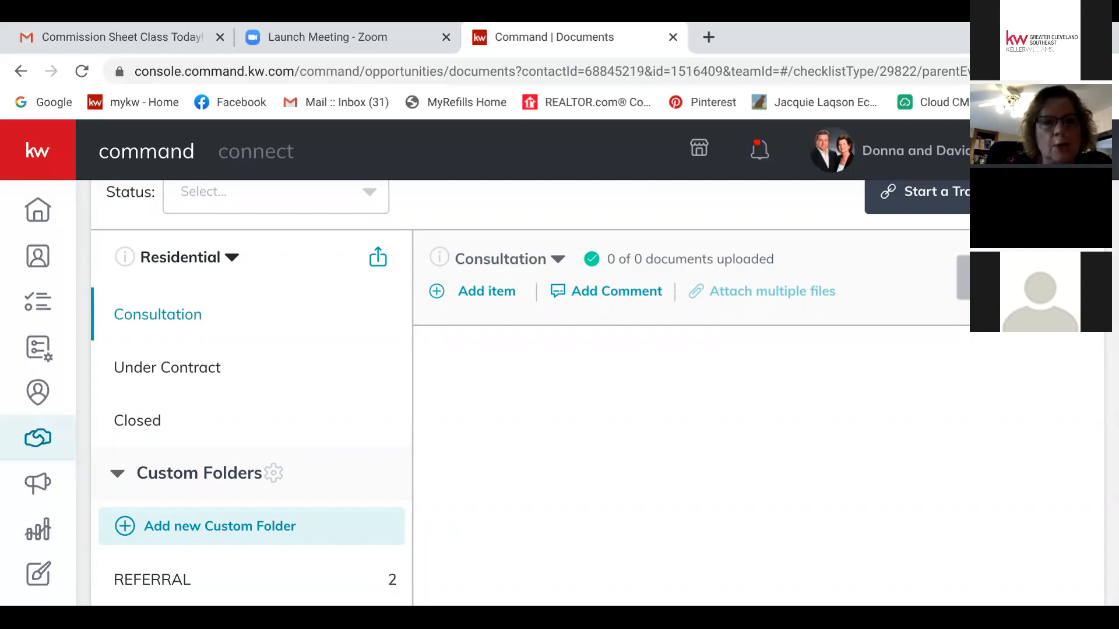
click(152, 580)
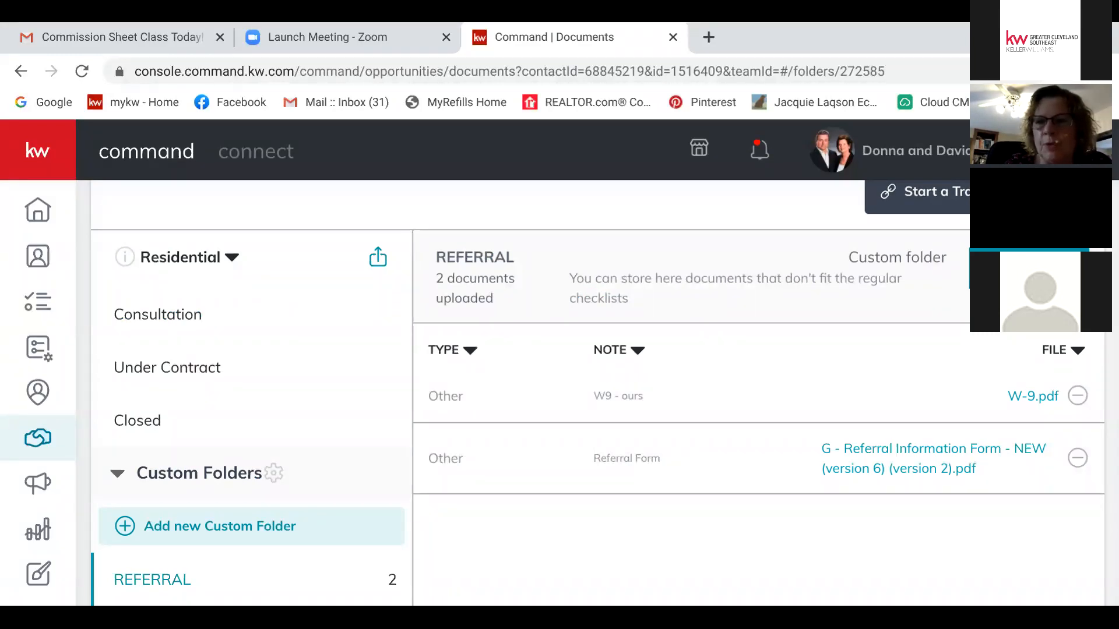
Step: Open W-9.pdf, scroll through it, and close the viewer
click(1032, 396)
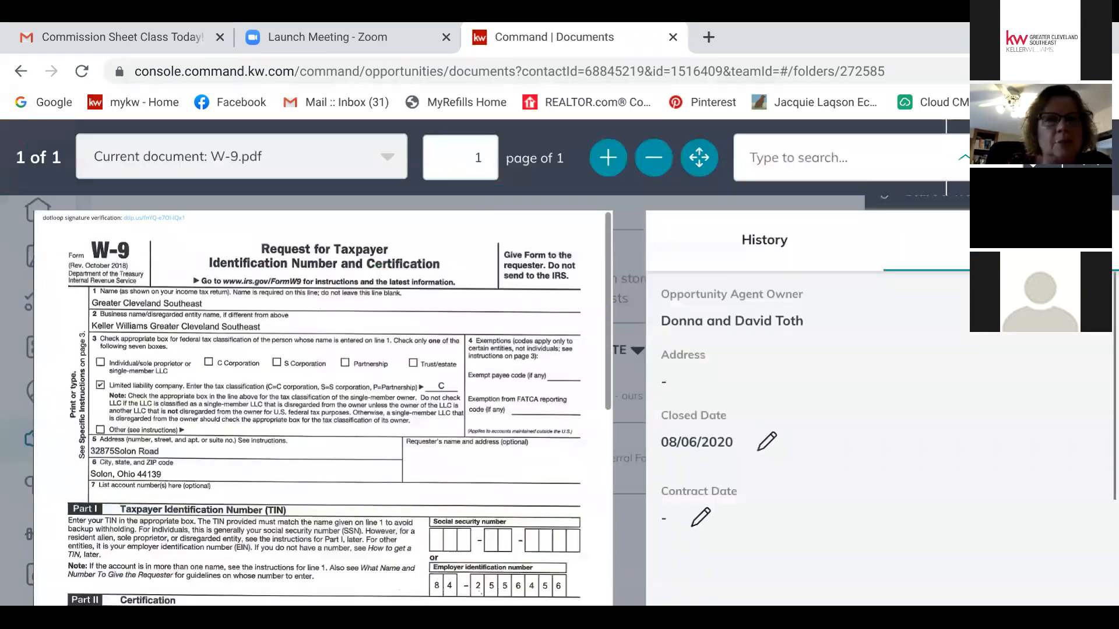
scroll(67, 522, down, 6)
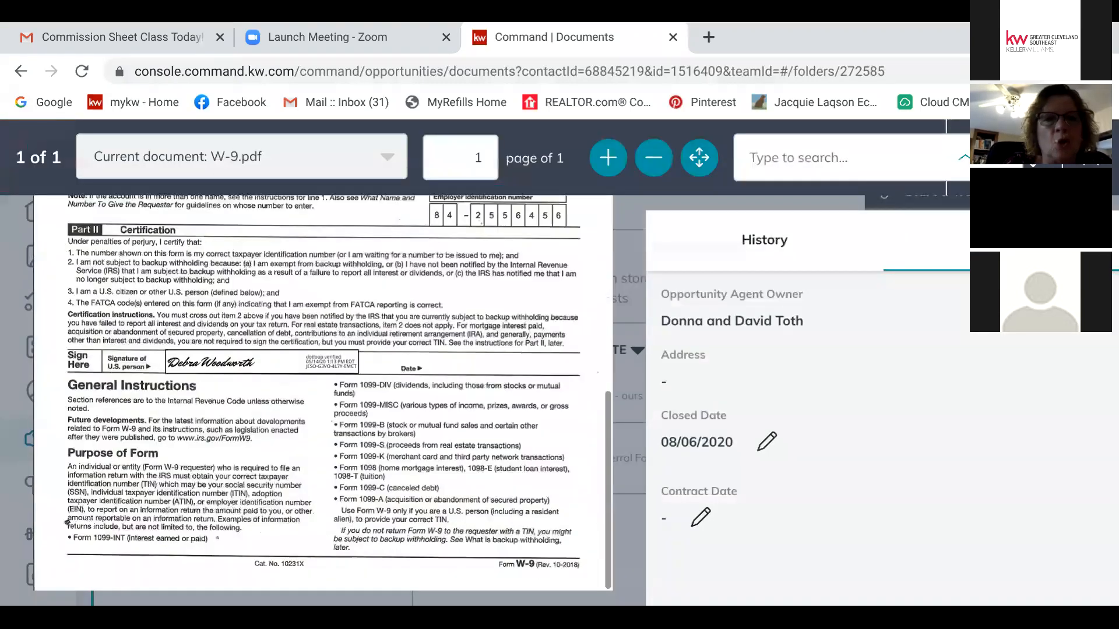
scroll(67, 522, up, 6)
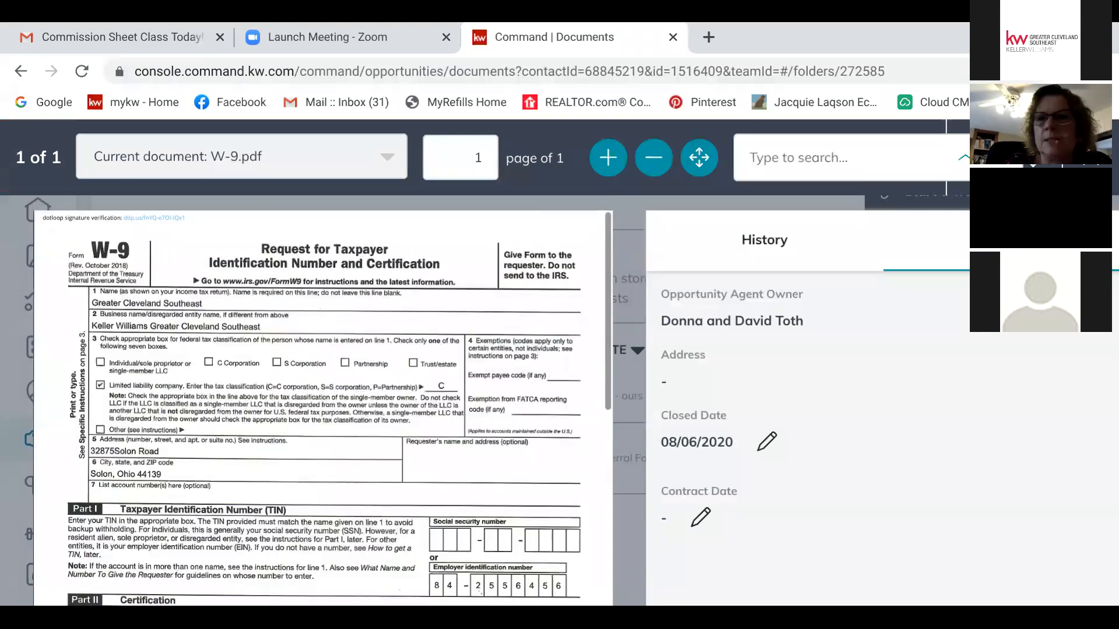
key(Escape)
Step: Read through the Referral Information Form, close it, and return to the opportunity's Details
click(933, 450)
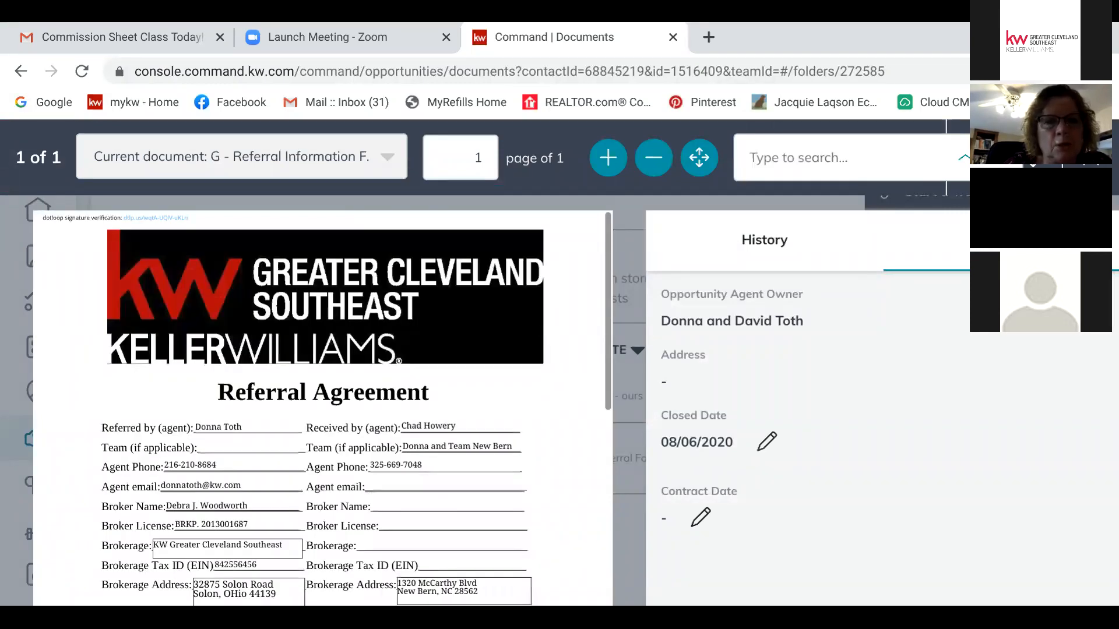
scroll(323, 402, down, 5)
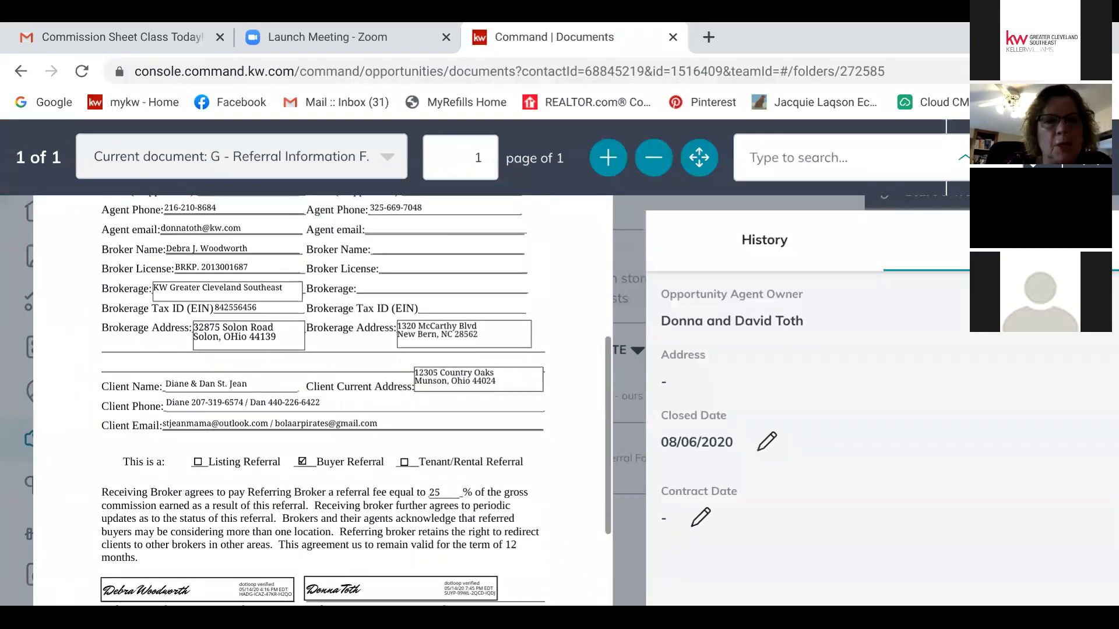
scroll(322, 402, up, 3)
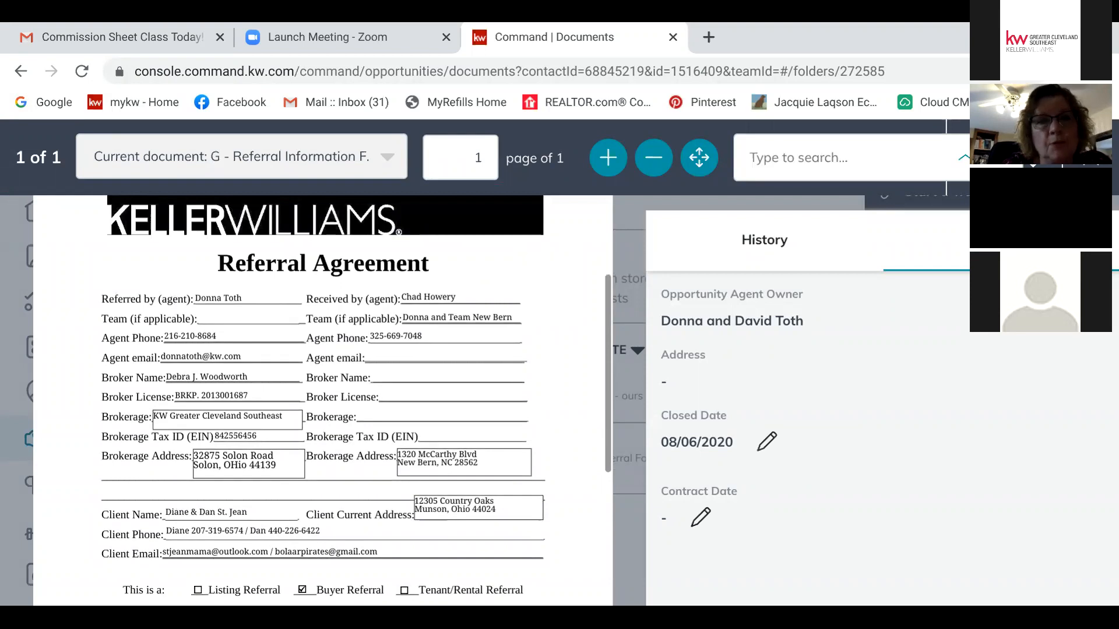
scroll(322, 400, up, 2)
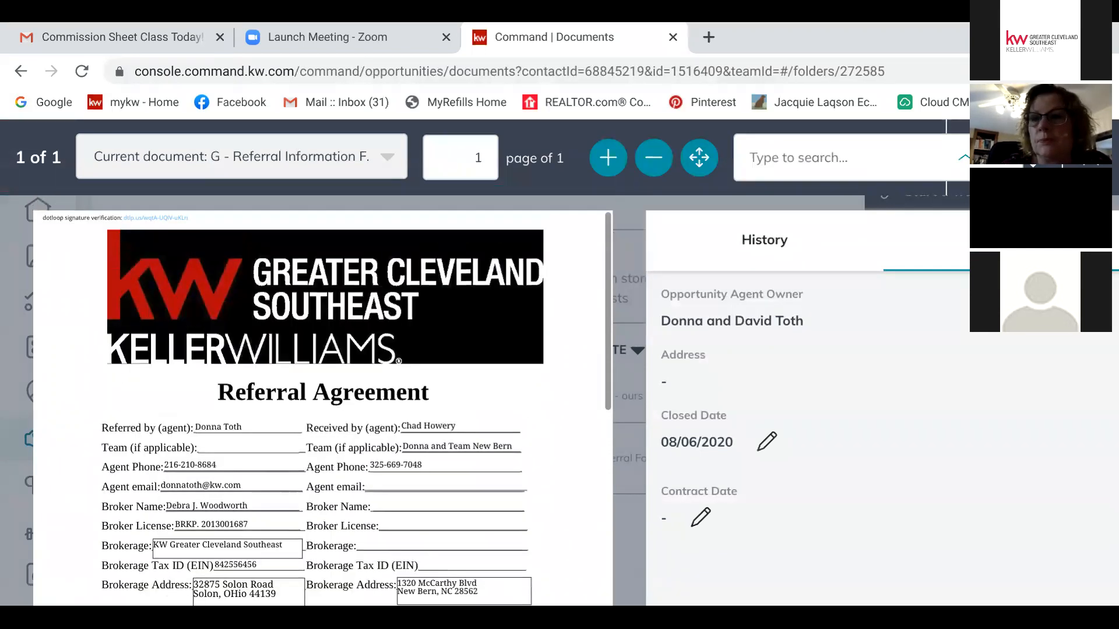
key(Escape)
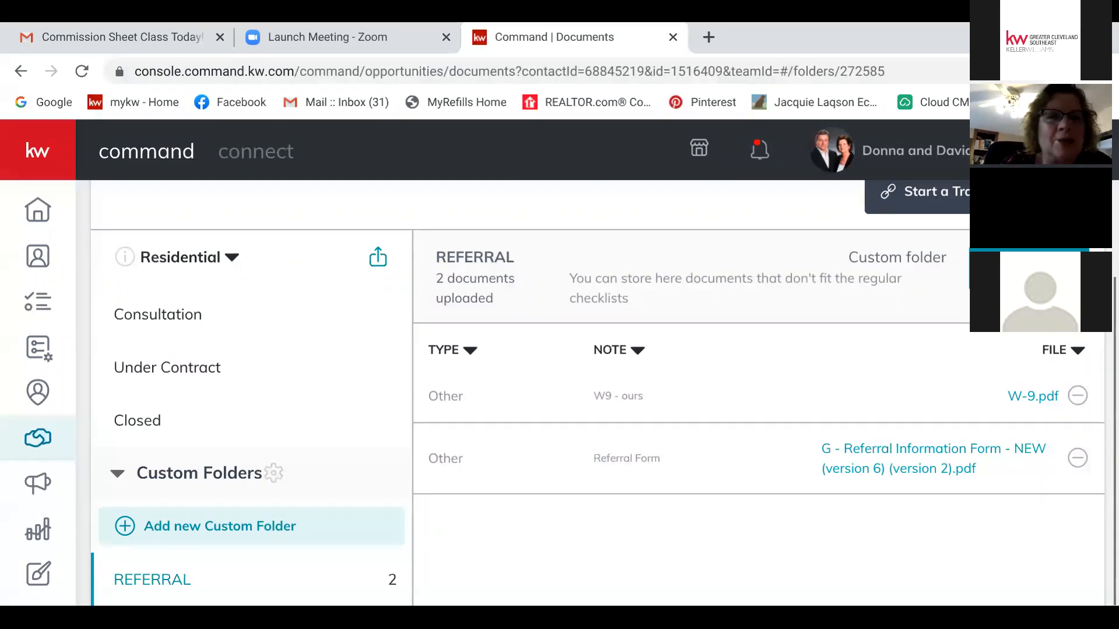
scroll(598, 394, up, 3)
scroll(597, 393, up, 1)
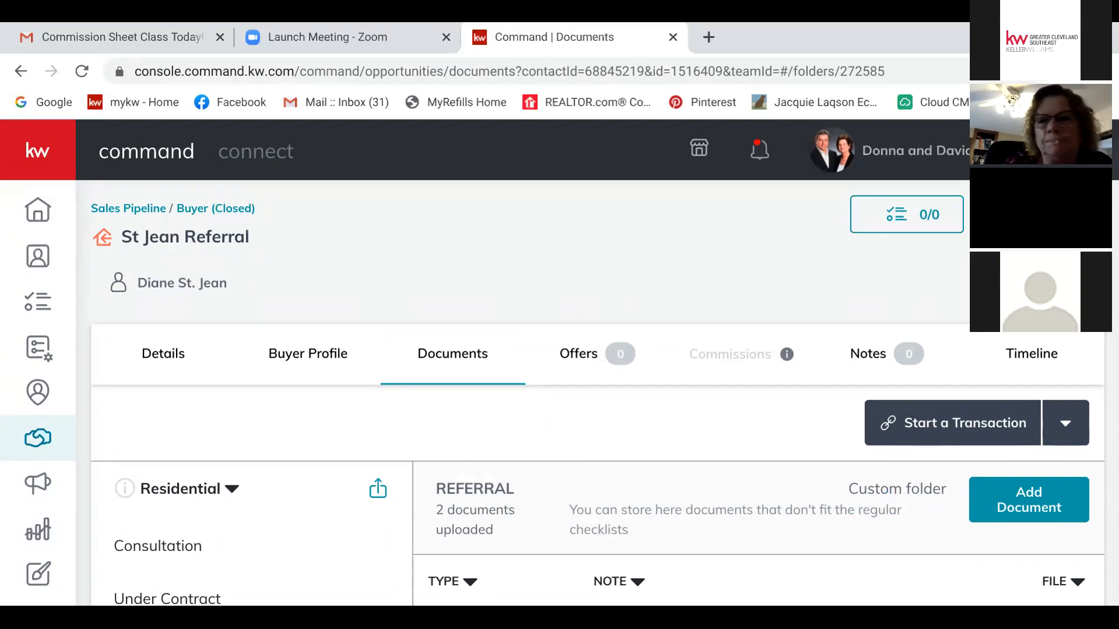
click(163, 354)
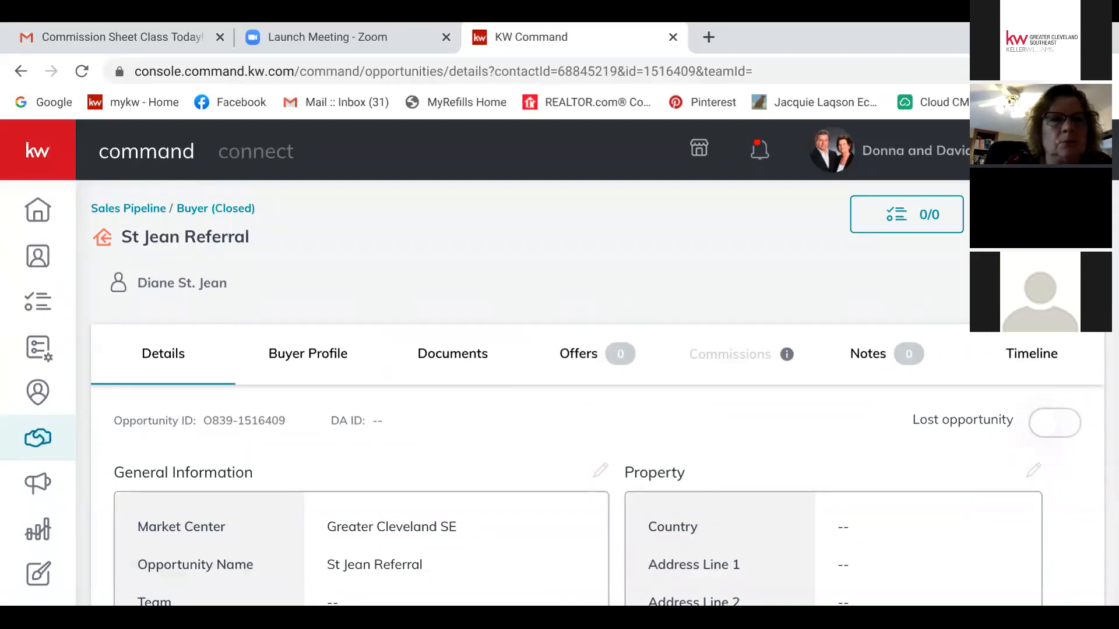
Step: From the opportunities overview, open the Buyers Active board and scroll through its columns
click(129, 208)
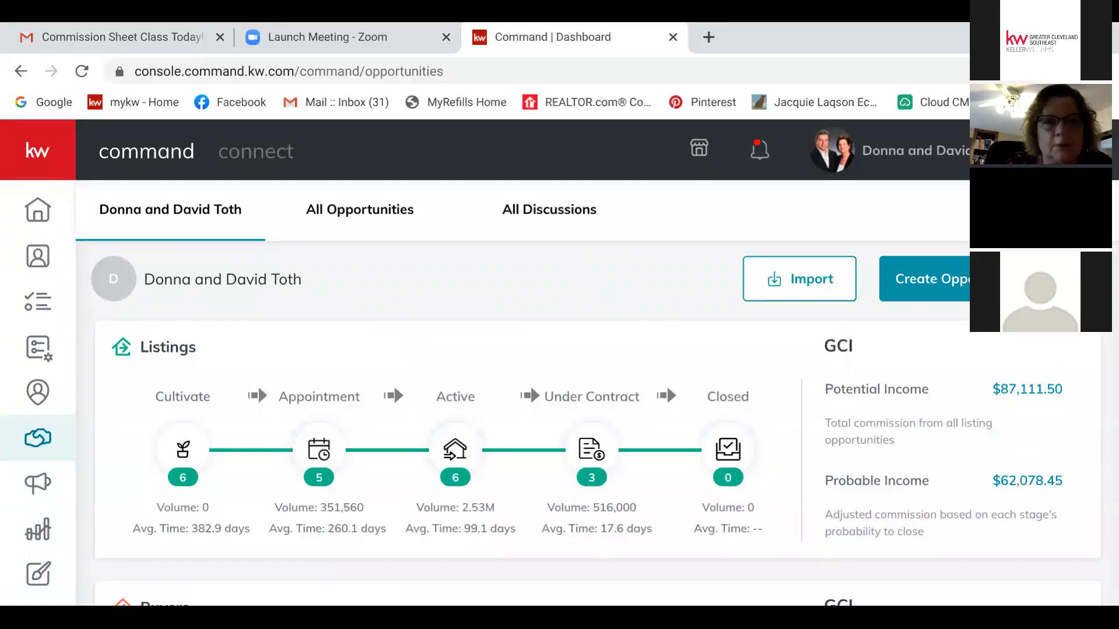
scroll(582, 408, down, 5)
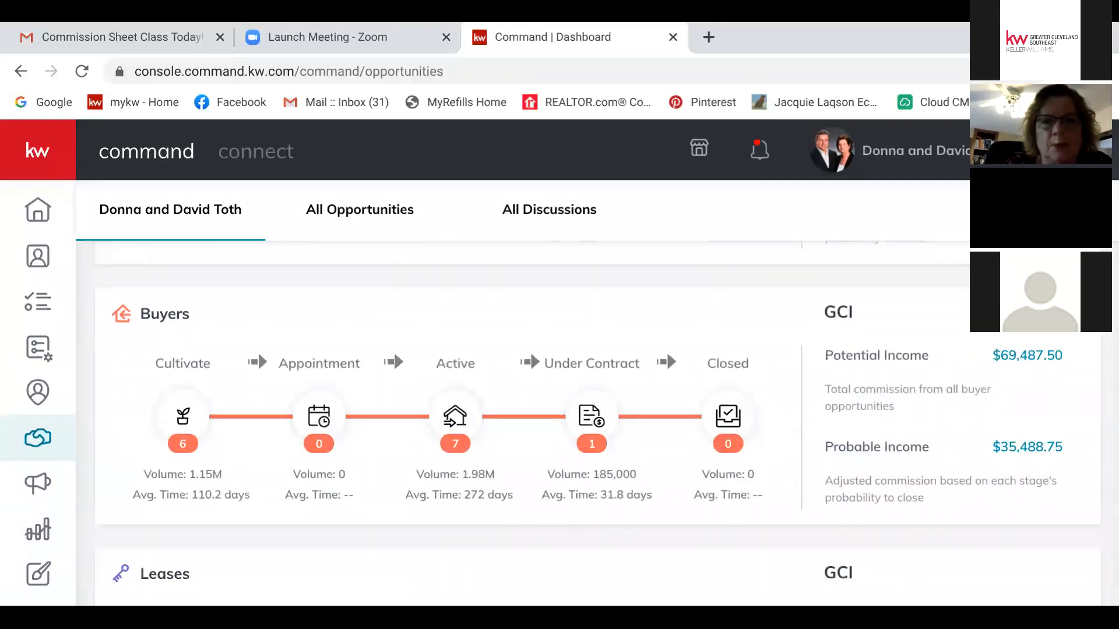
click(455, 417)
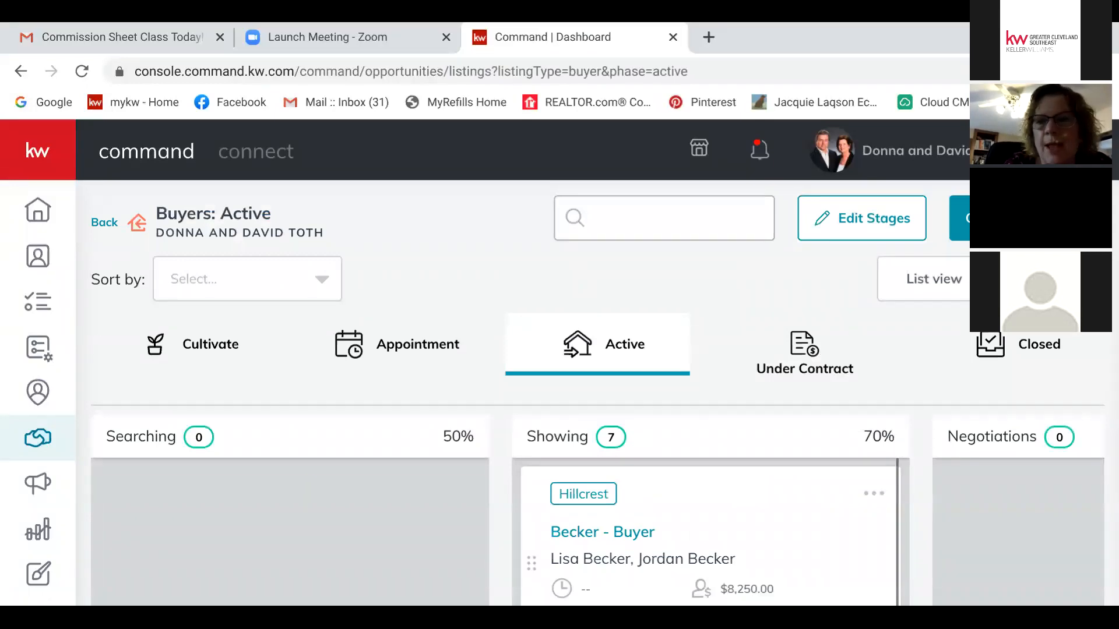
scroll(597, 513, right, 10)
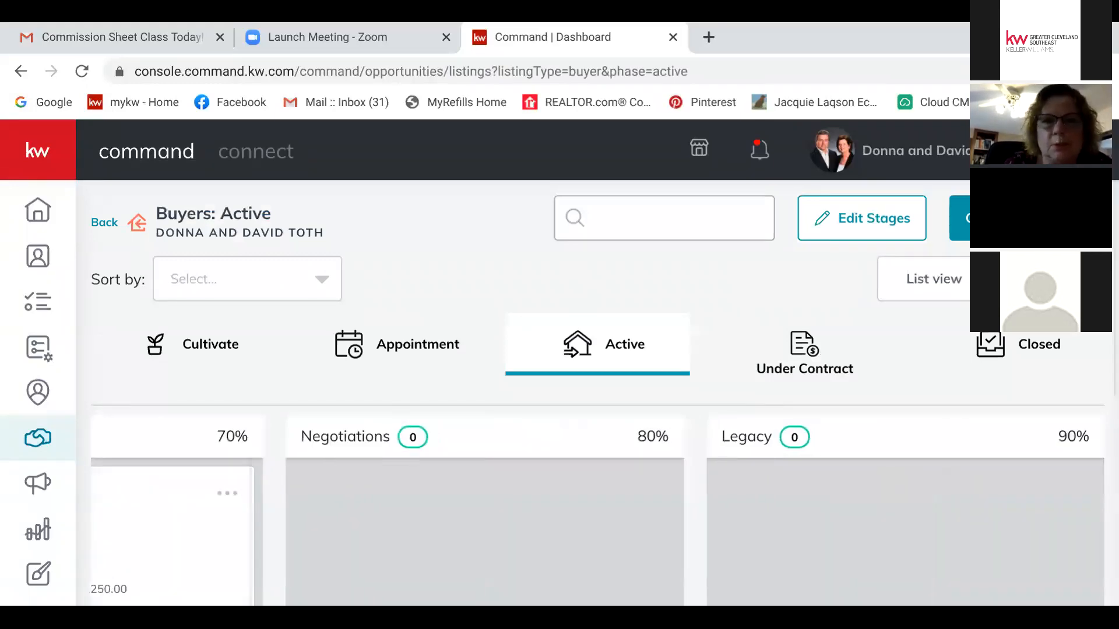
scroll(597, 385, down, 5)
scroll(597, 384, left, 5)
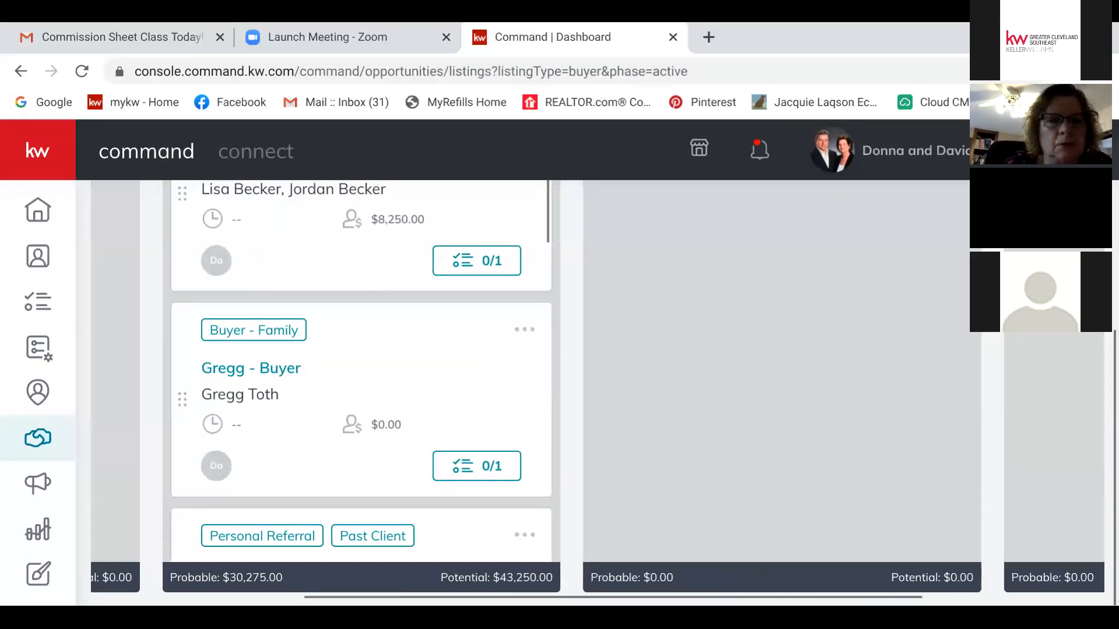
scroll(361, 373, down, 10)
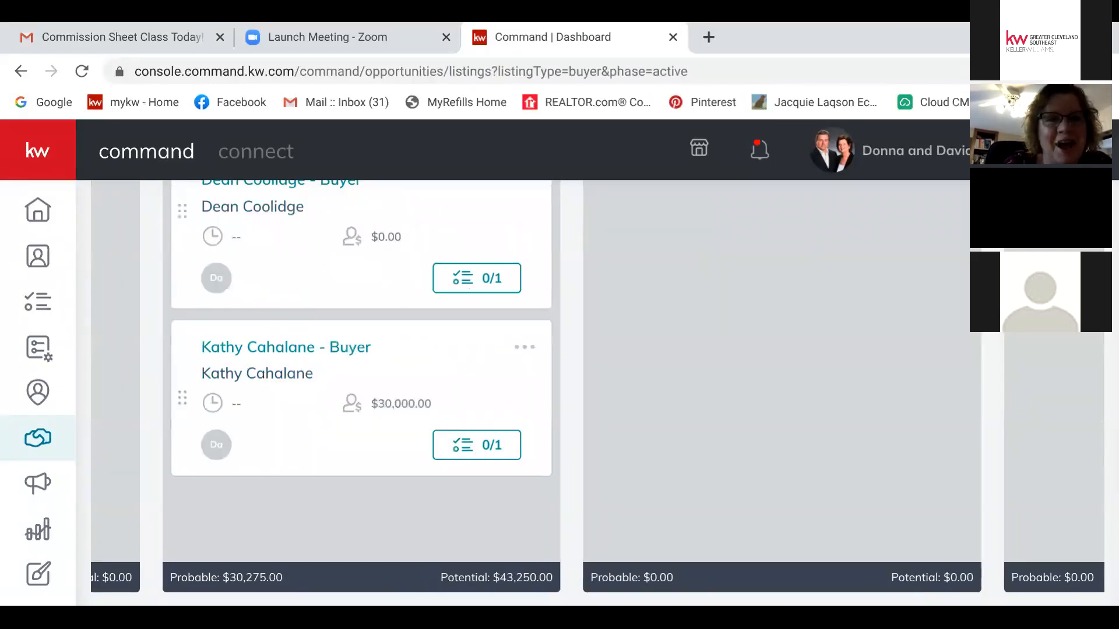
scroll(362, 373, up, 8)
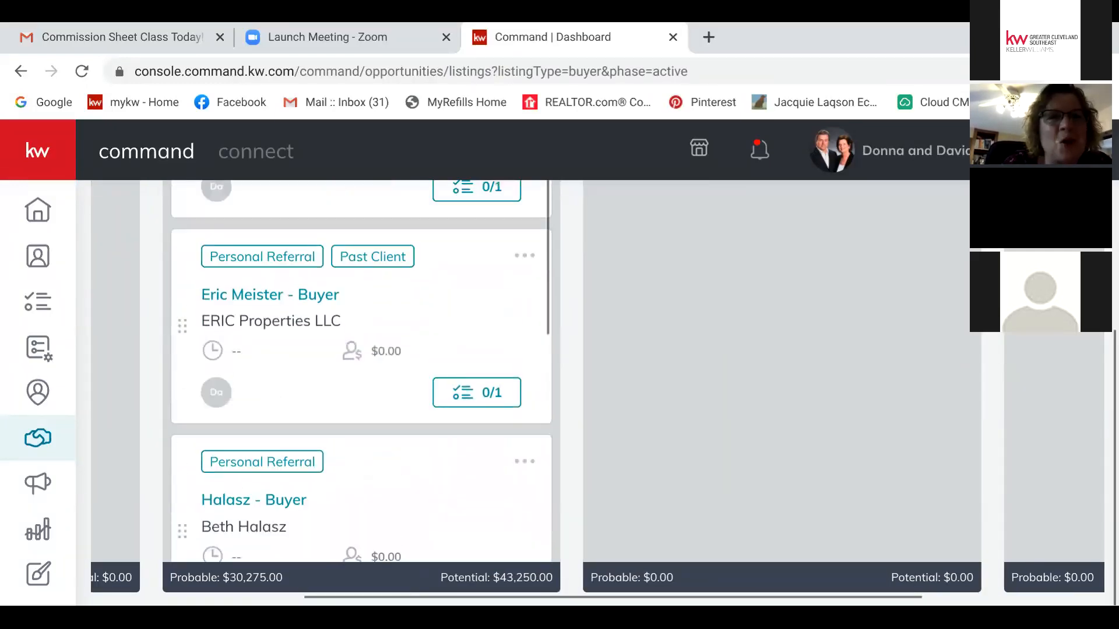
scroll(542, 384, left, 6)
scroll(542, 384, up, 4)
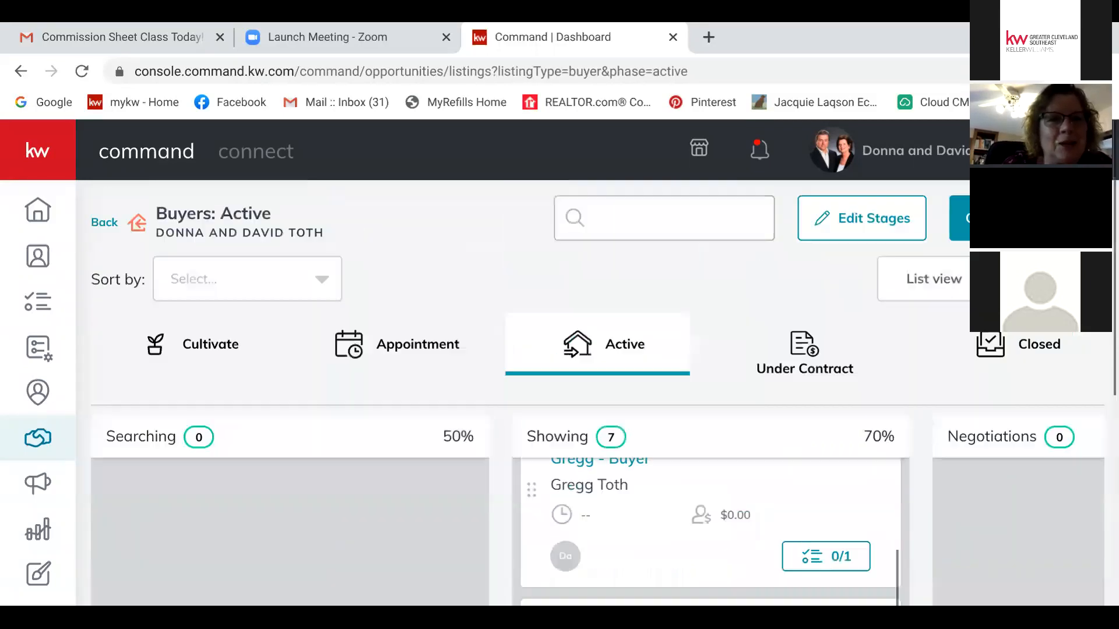
Step: Scroll through the Buyers Under Contract stage, then return to the opportunities overview
click(804, 353)
scroll(597, 513, right, 10)
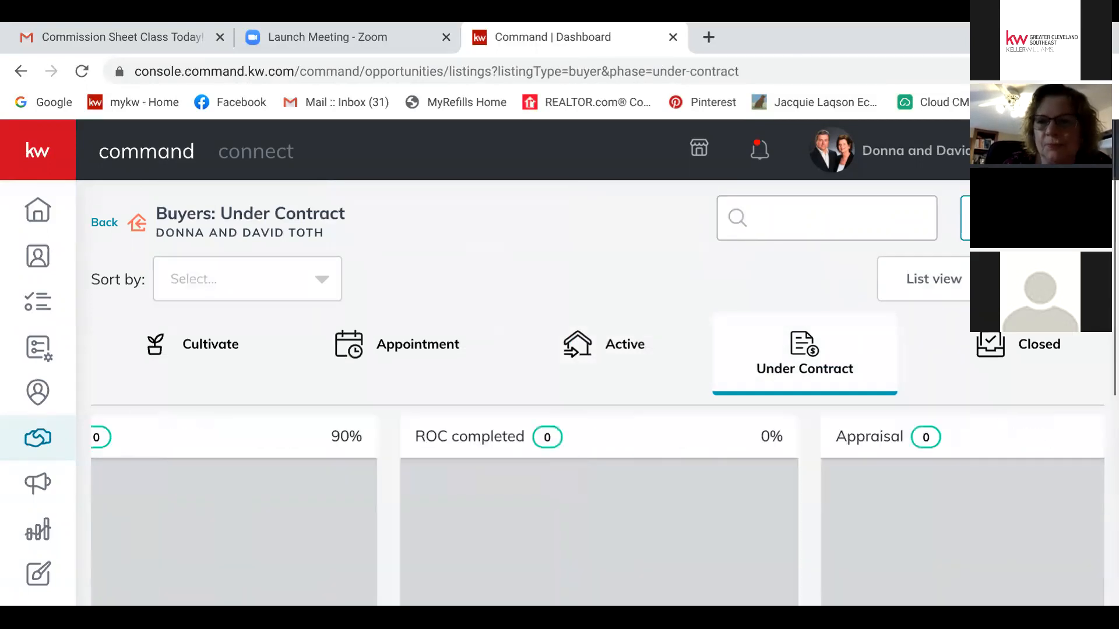
scroll(597, 513, right, 10)
scroll(582, 390, down, 6)
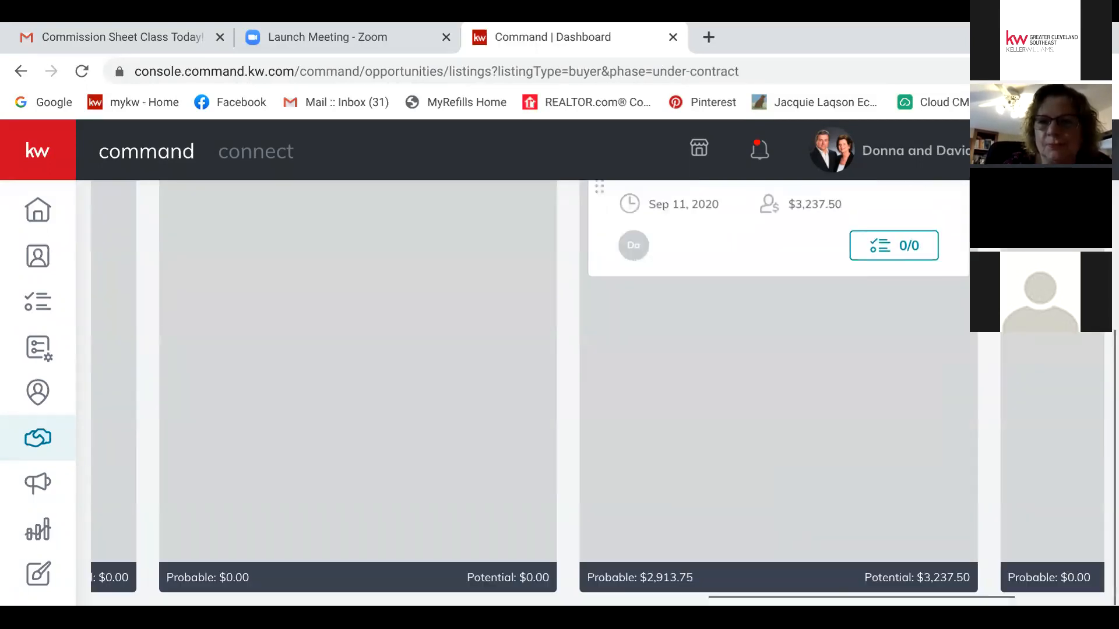
scroll(582, 385, right, 5)
scroll(583, 390, up, 6)
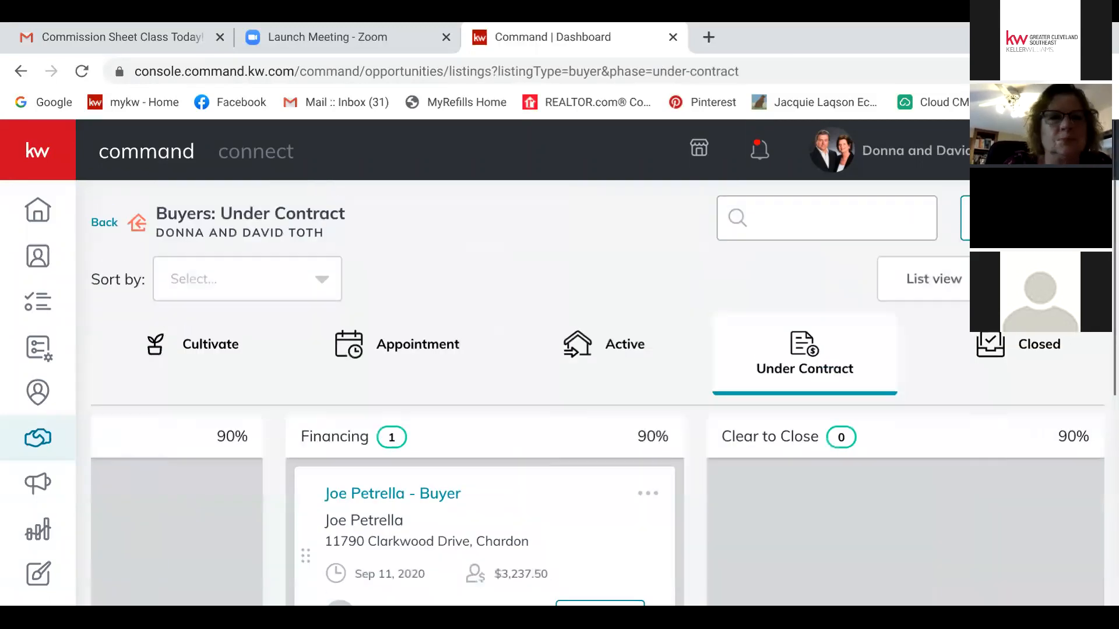
click(104, 222)
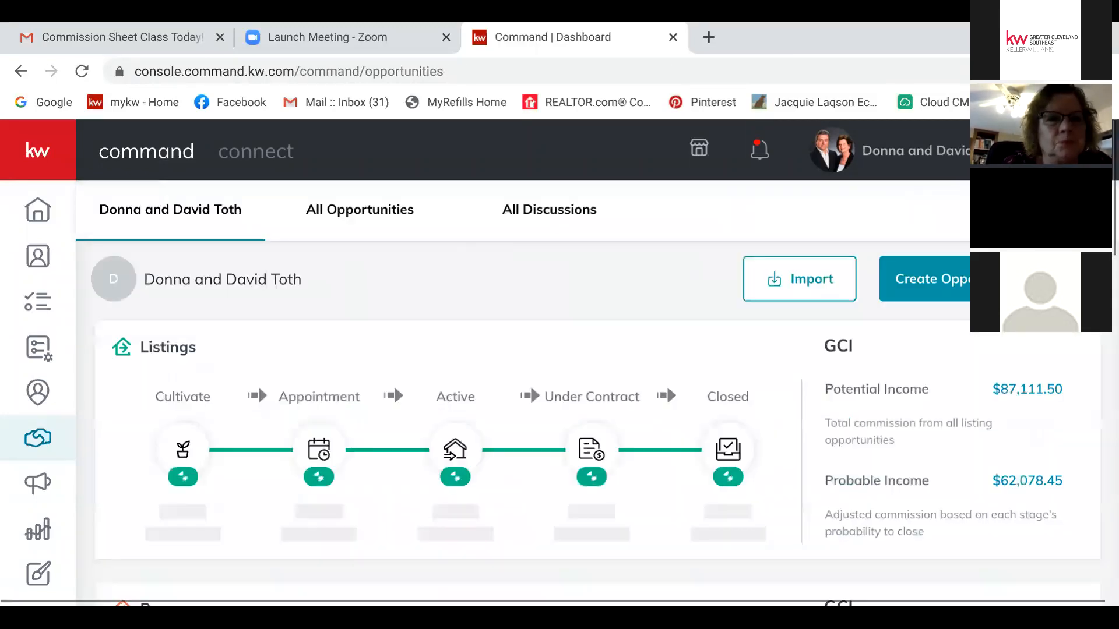
click(359, 210)
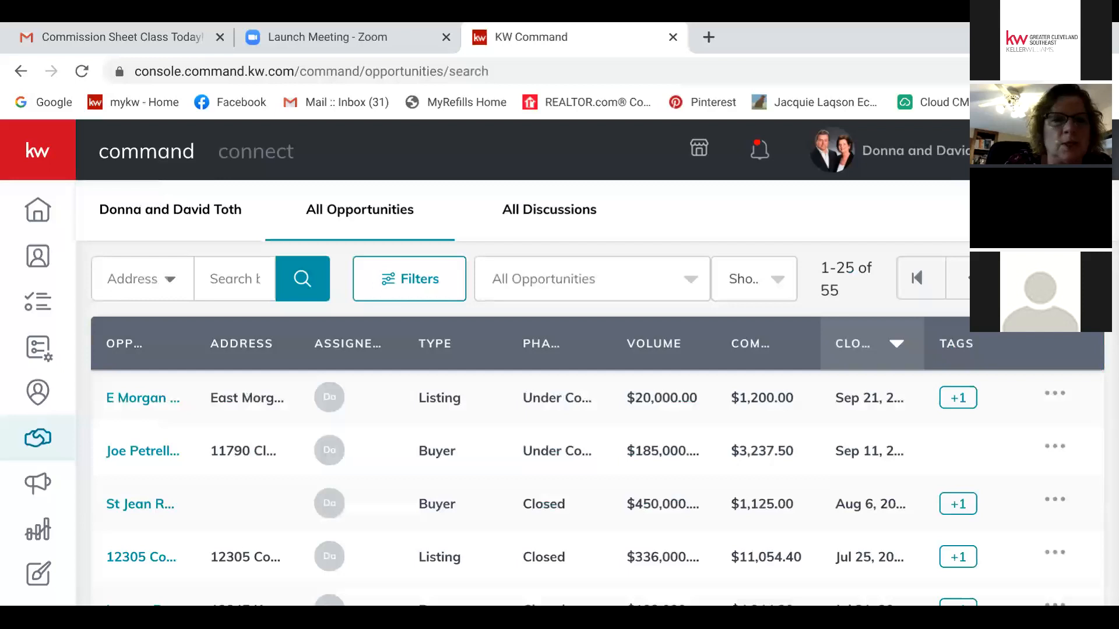
click(140, 504)
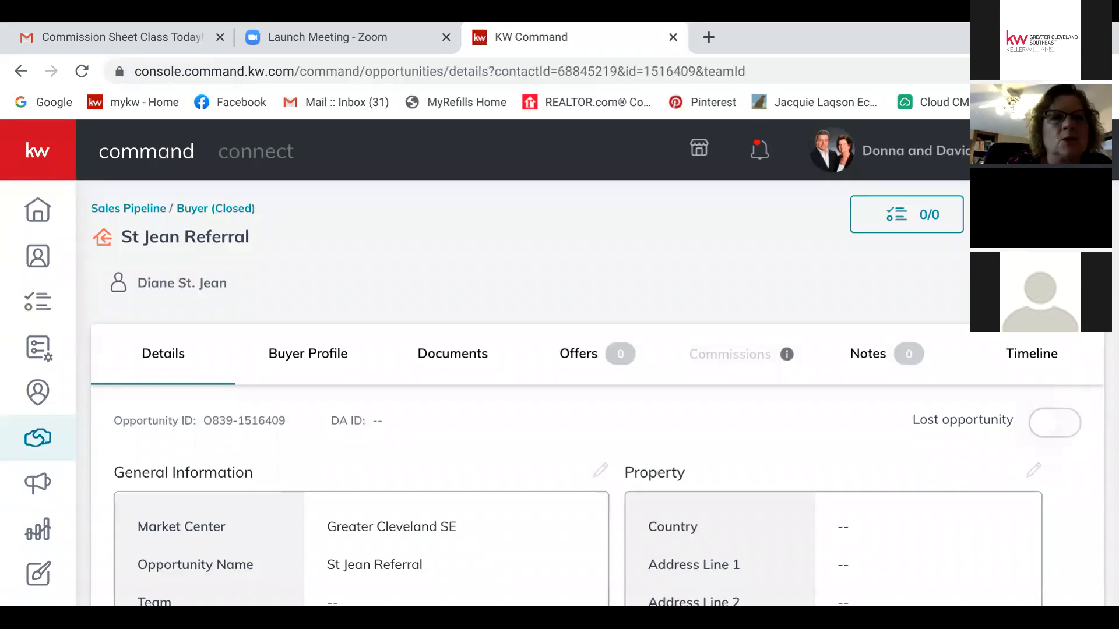
click(38, 437)
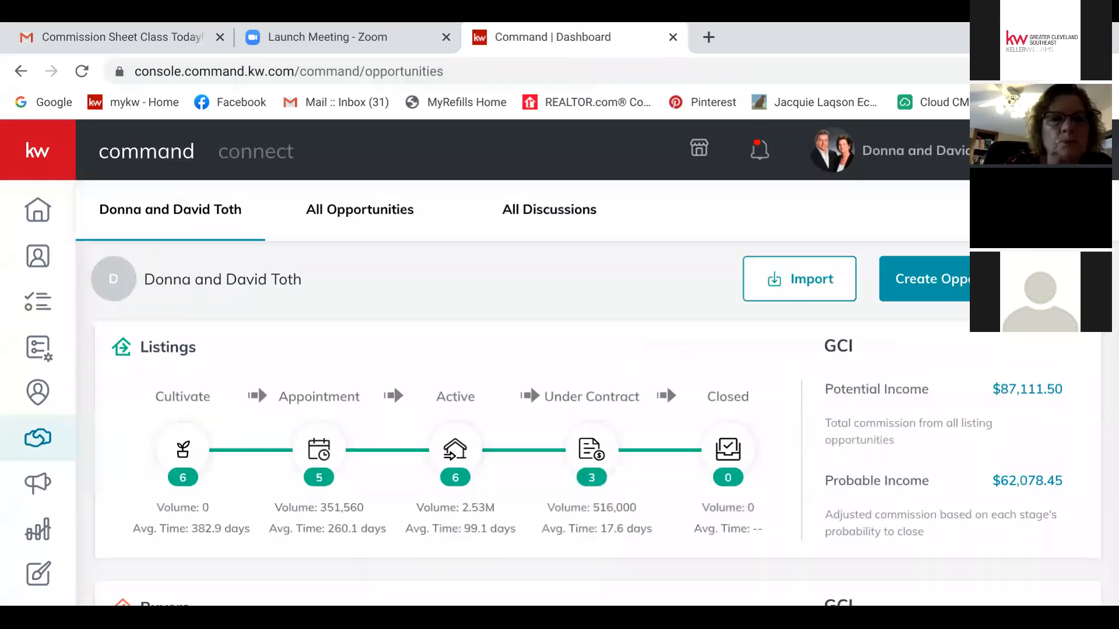
scroll(666, 386, down, 5)
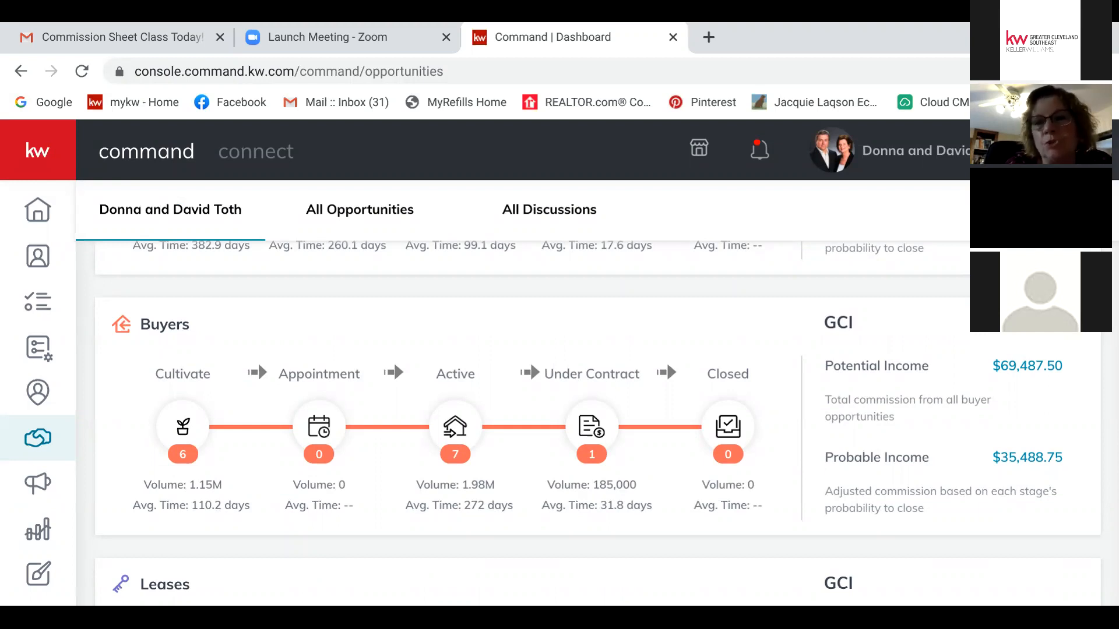
click(591, 428)
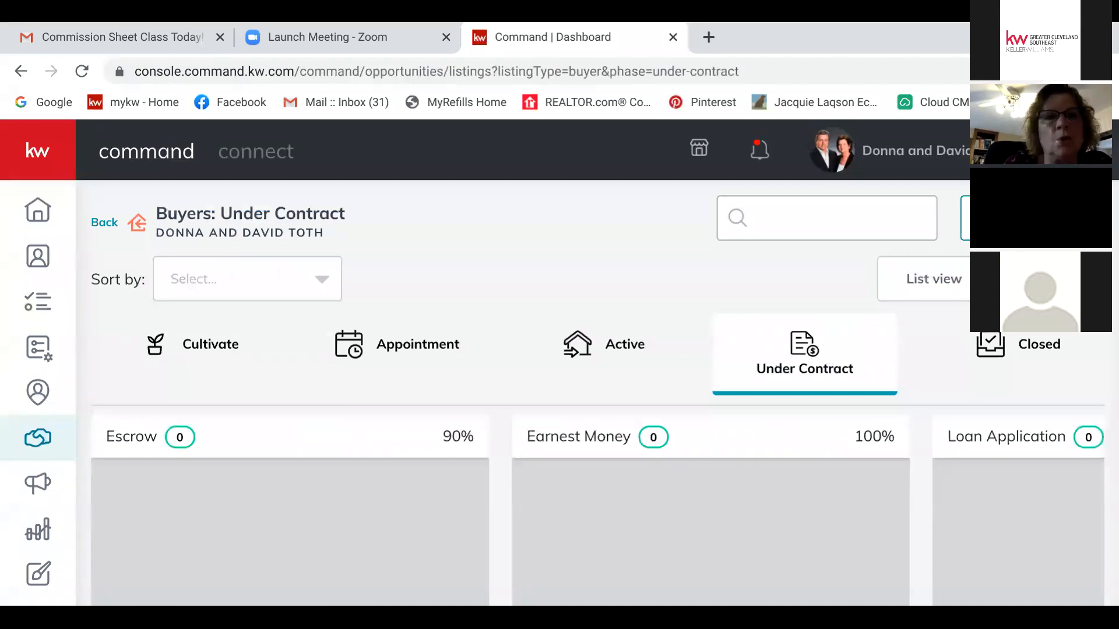
click(104, 222)
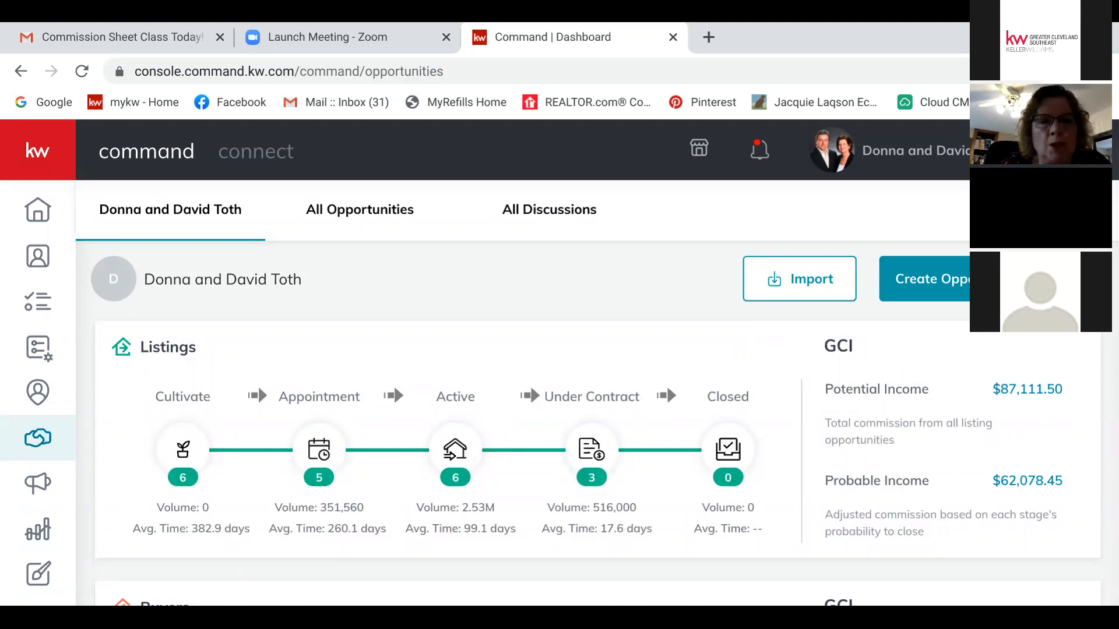
scroll(583, 408, down, 5)
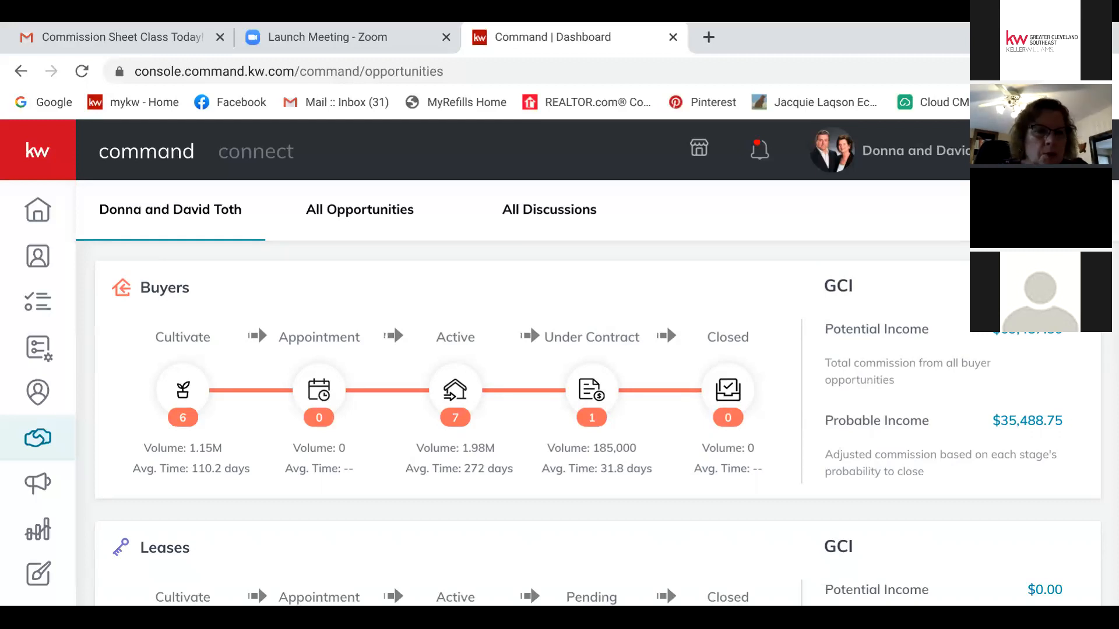
Step: On the Buyers Under Contract board, use the buyer card's menu in Financing to view details
click(666, 325)
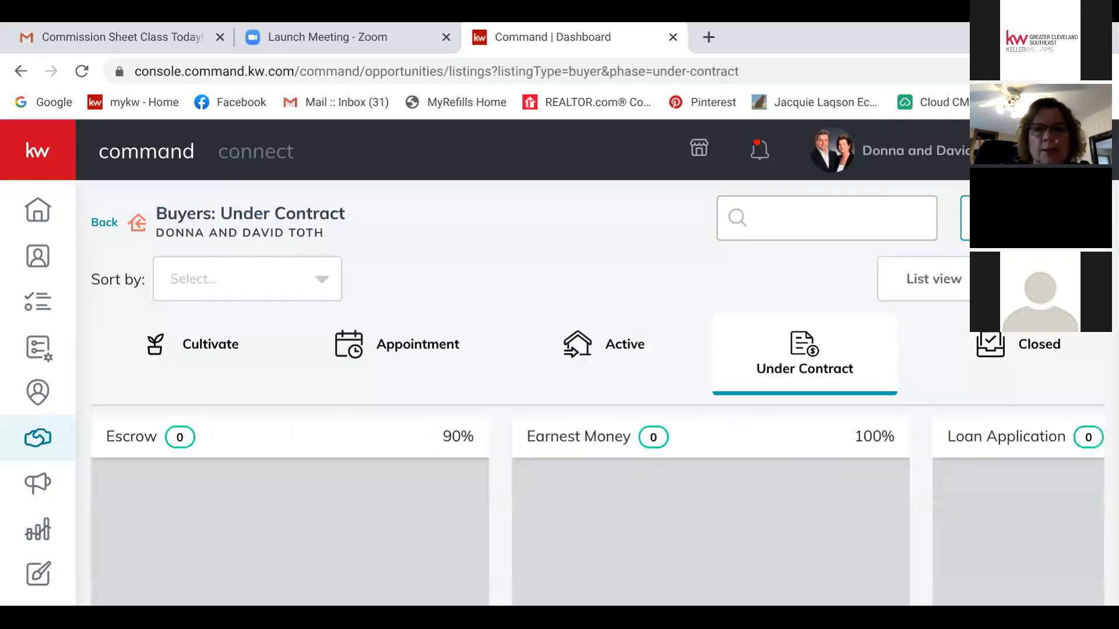
scroll(582, 384, down, 5)
scroll(583, 385, right, 10)
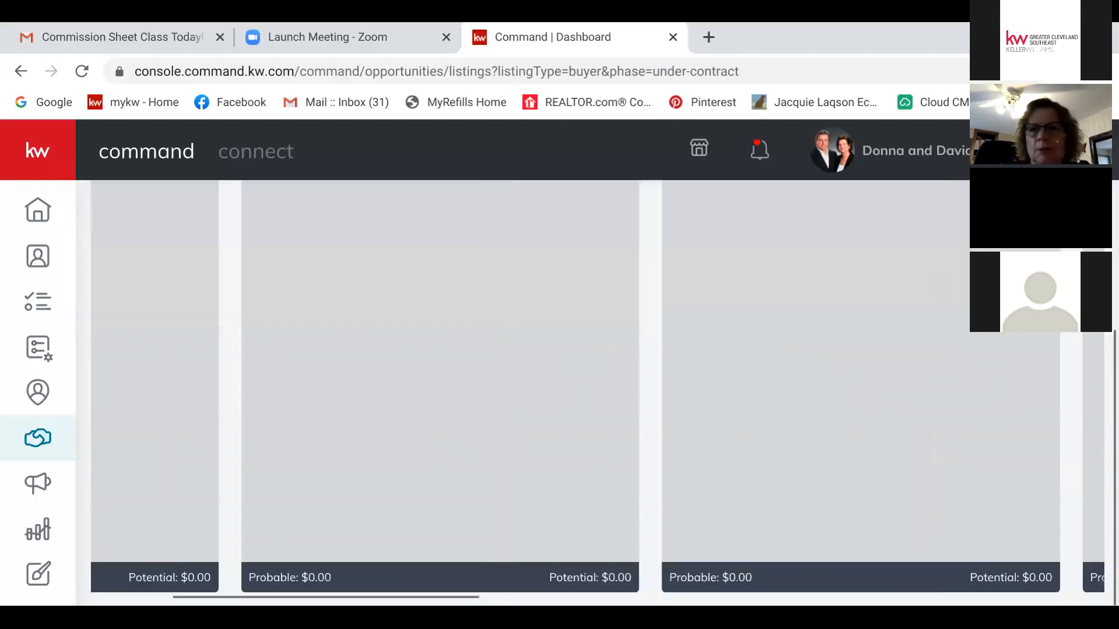
scroll(583, 385, up, 5)
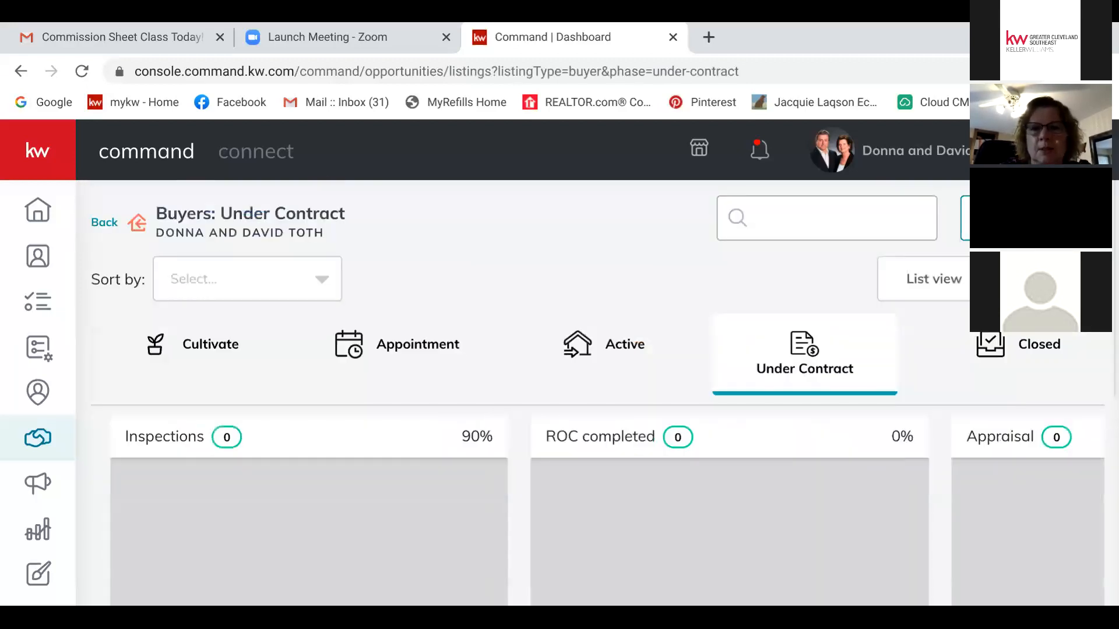
scroll(583, 501, right, 7)
scroll(583, 501, right, 5)
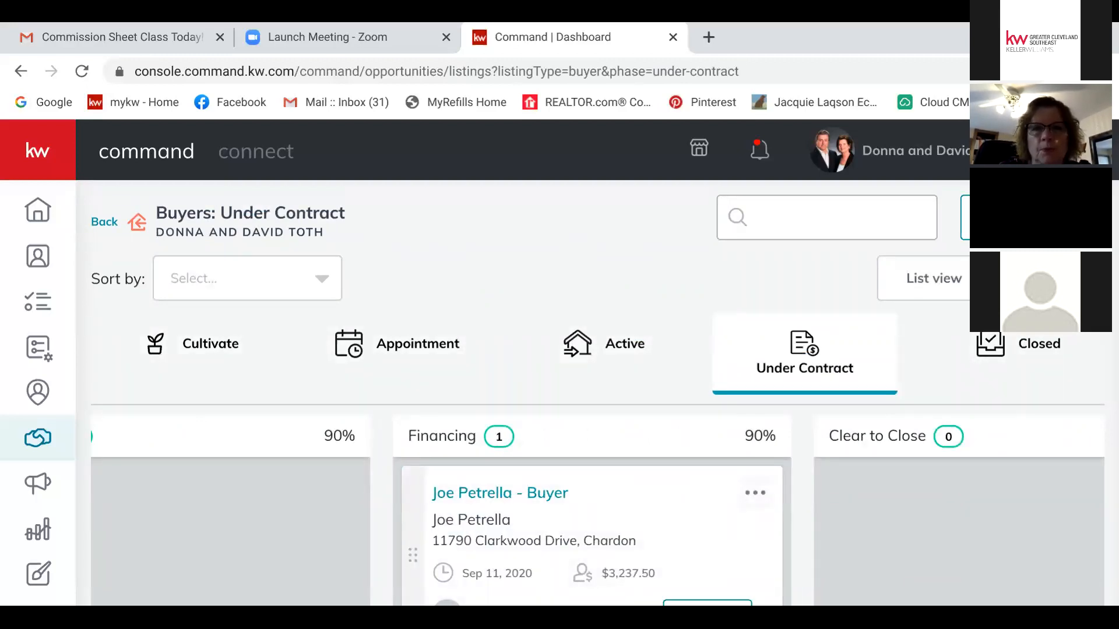
click(755, 493)
click(643, 534)
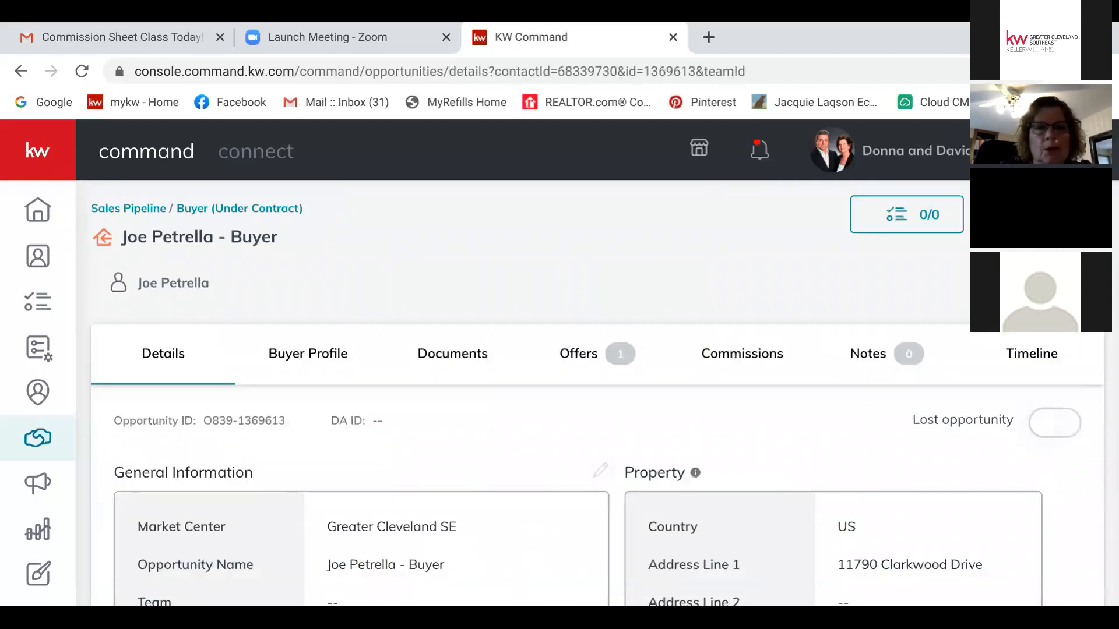
Step: Show the buyer's document checklist, starting then cancelling a new Contract 2 version
click(453, 354)
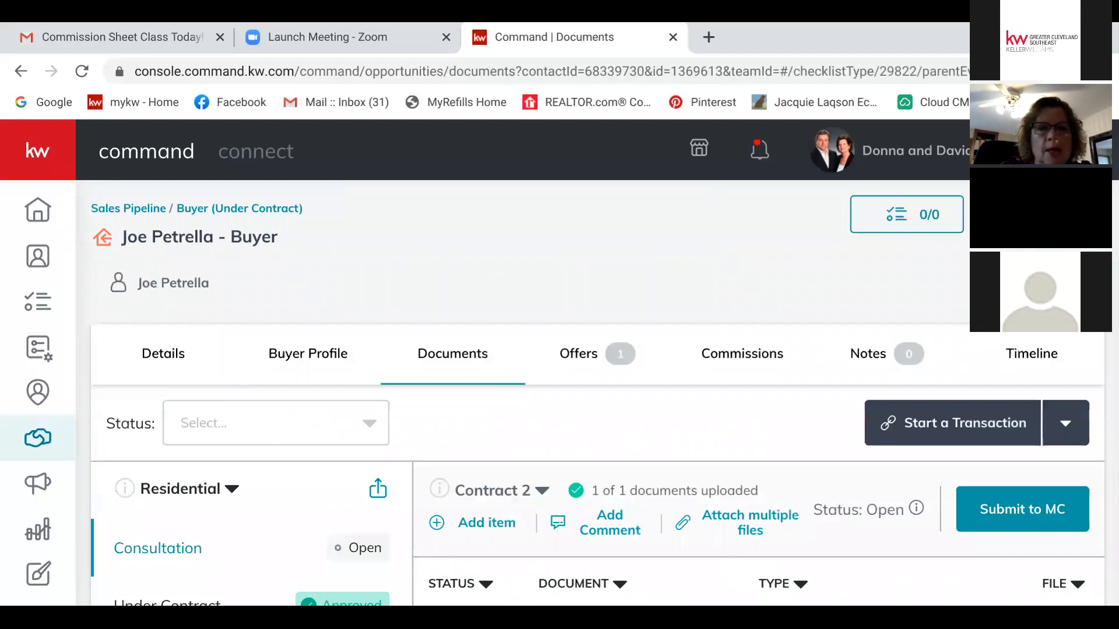
scroll(542, 396, down, 3)
click(541, 301)
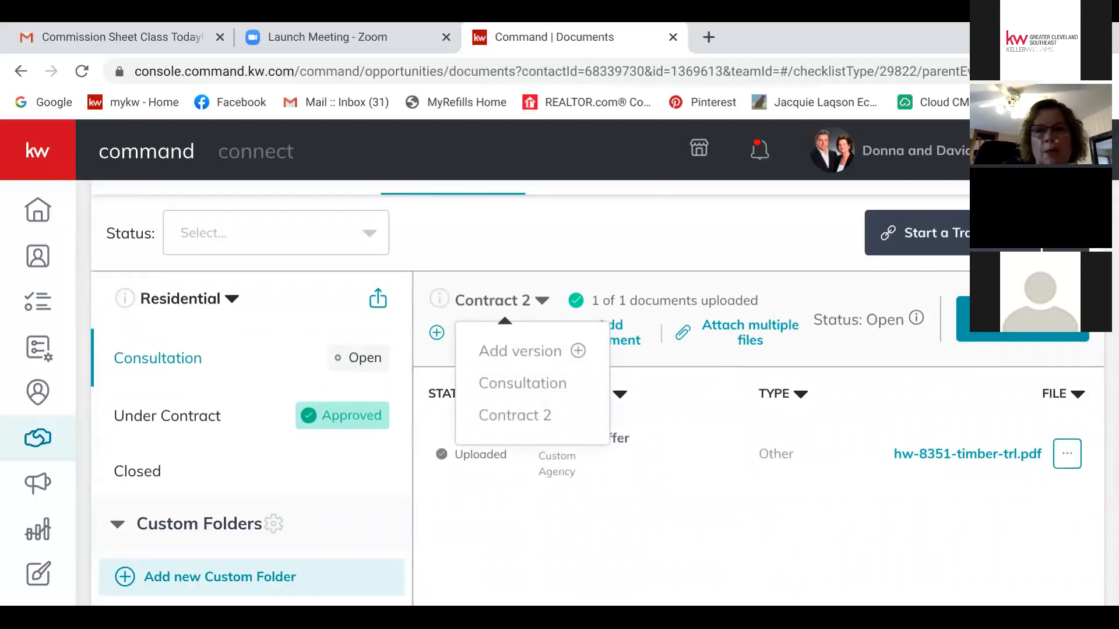
click(520, 351)
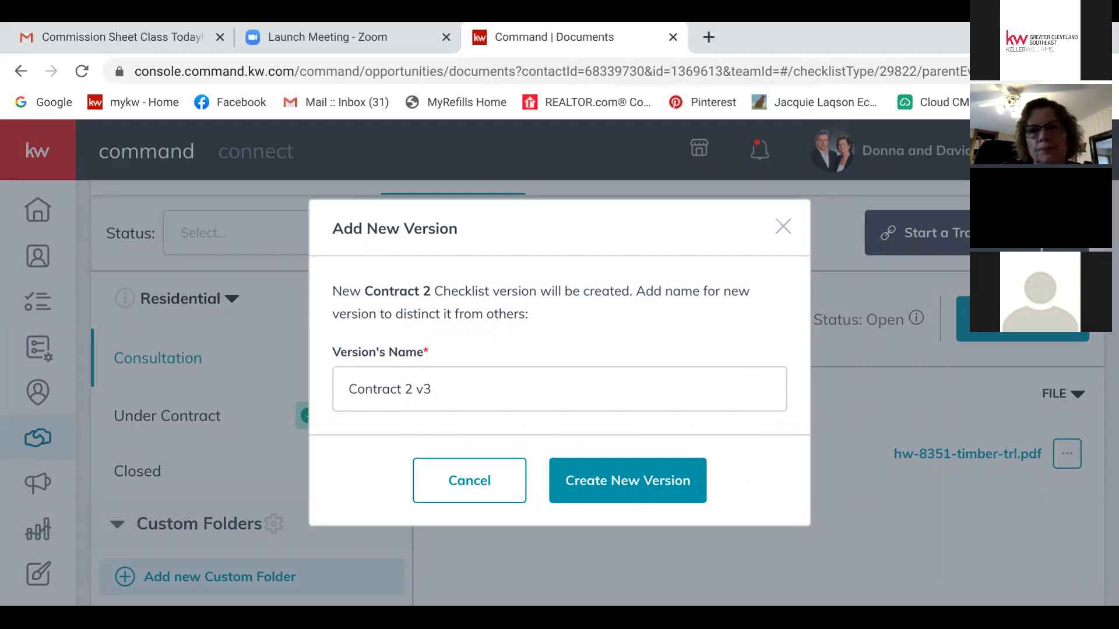
key(Escape)
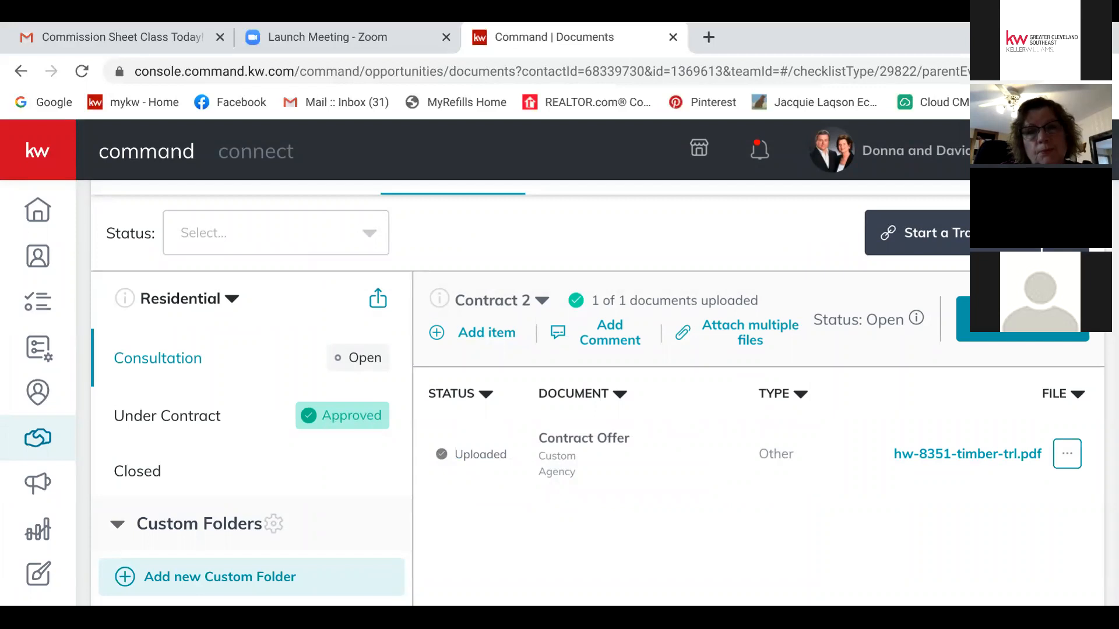
scroll(583, 393, up, 3)
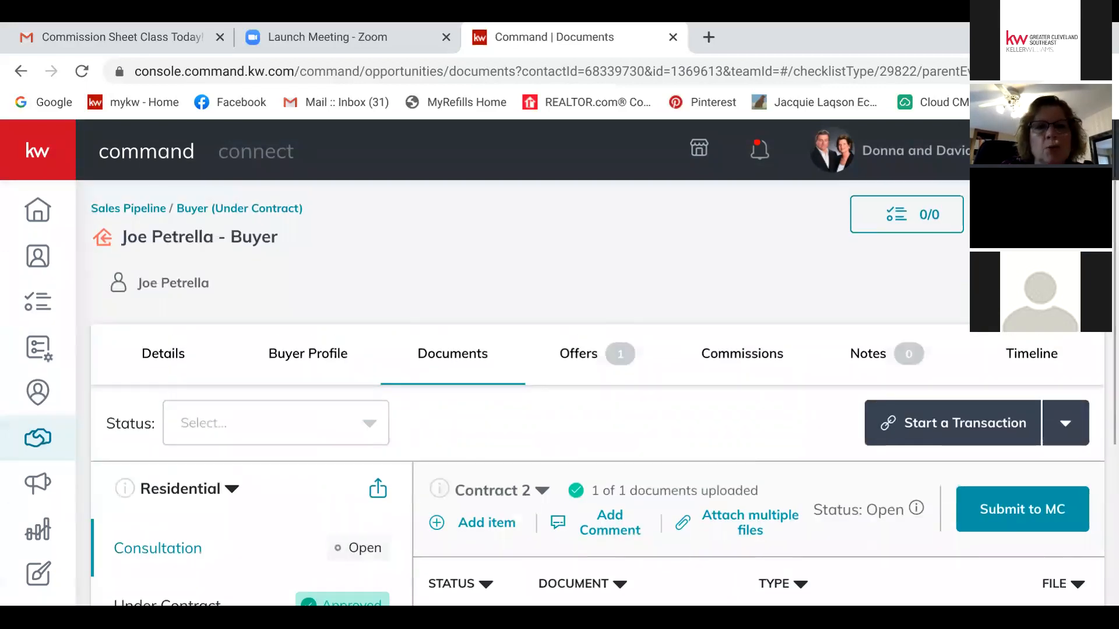
Step: Return to the opportunities dashboard and scroll through the pipelines, where Buyers probable income shows $35,488.75
click(129, 209)
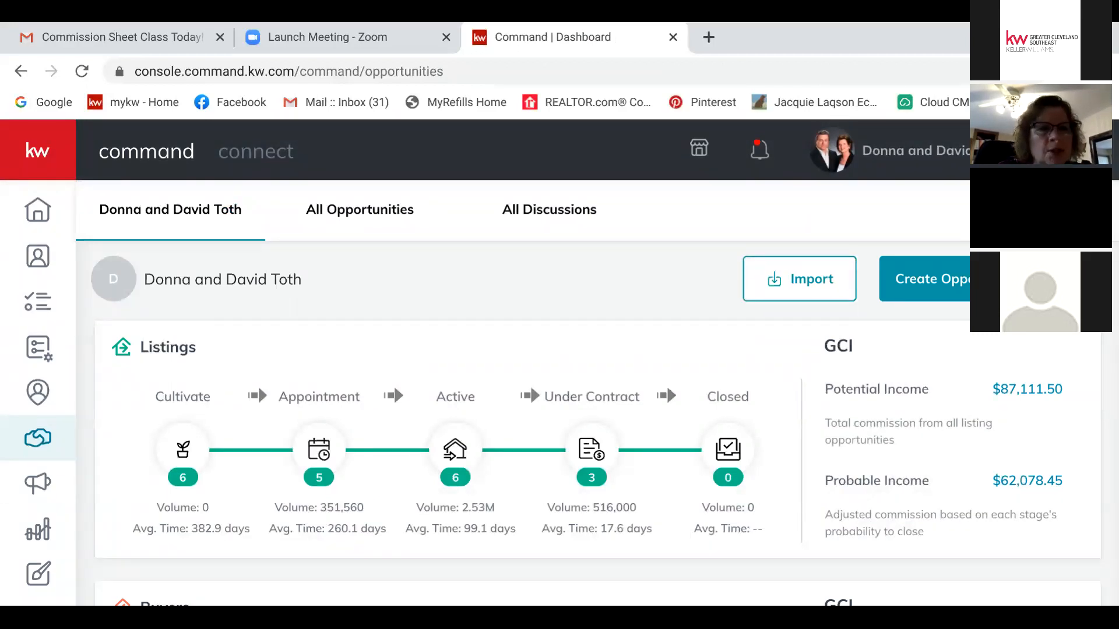
scroll(583, 402, down, 2)
scroll(583, 402, down, 4)
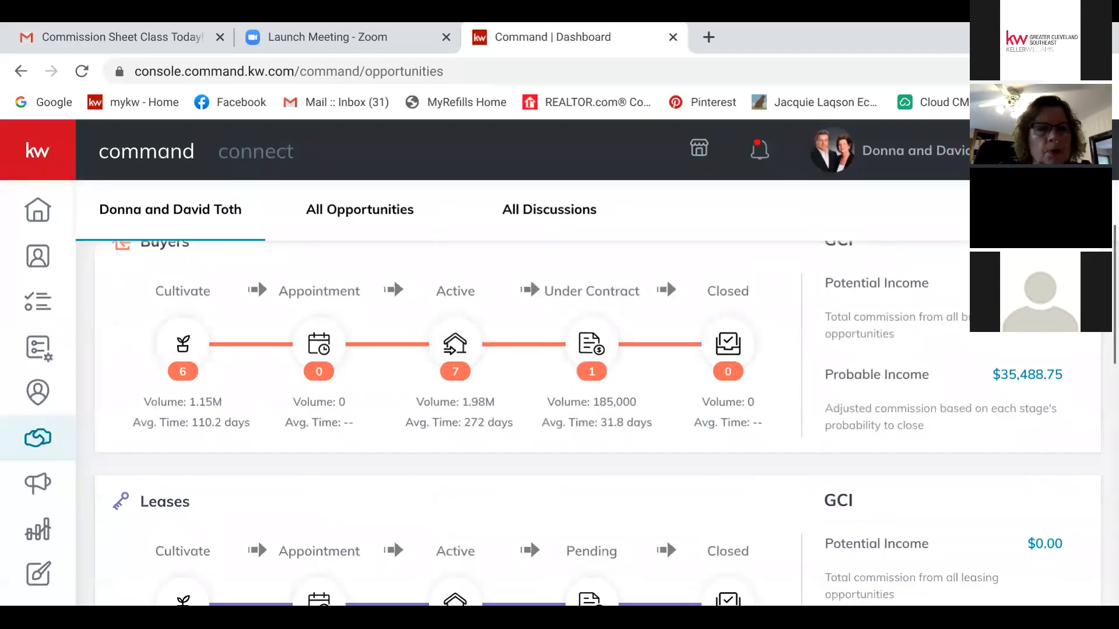
scroll(583, 402, up, 6)
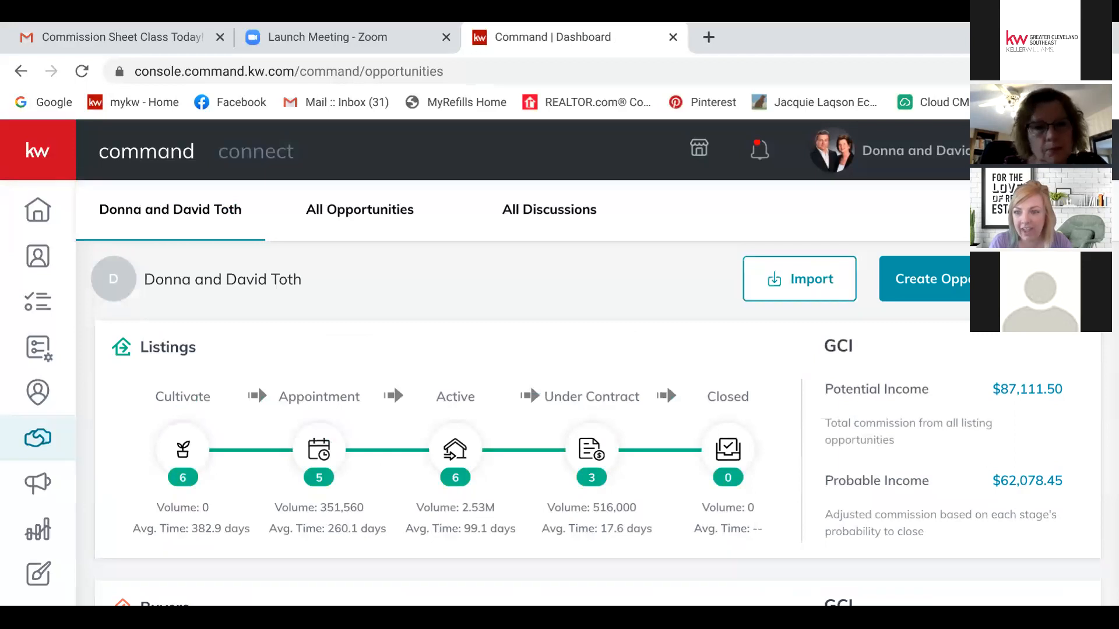
scroll(666, 386, down, 9)
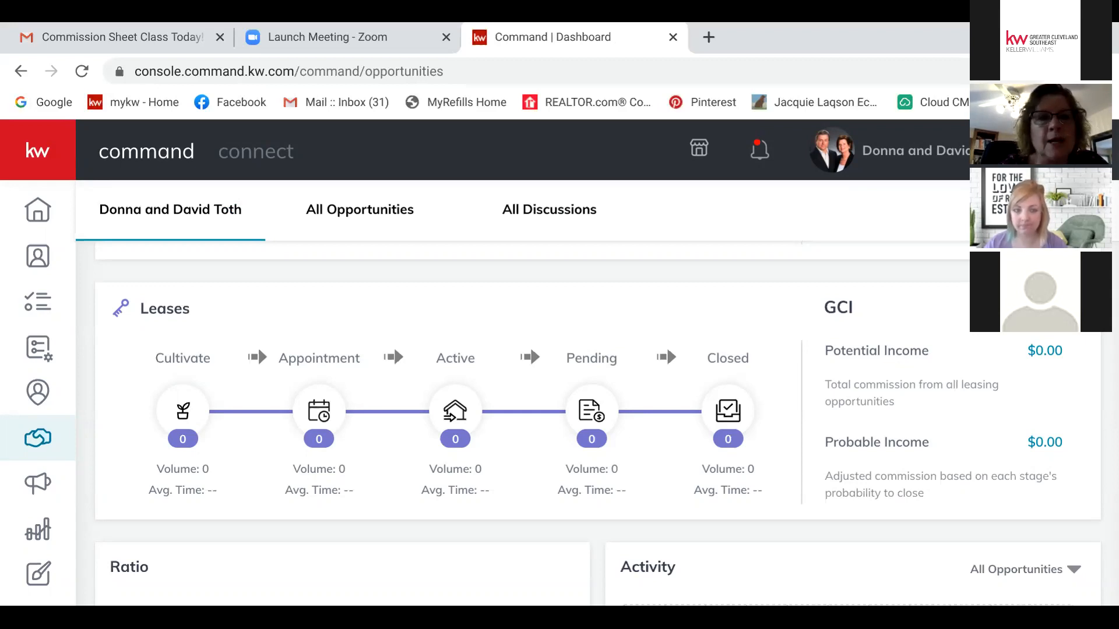
scroll(588, 423, up, 10)
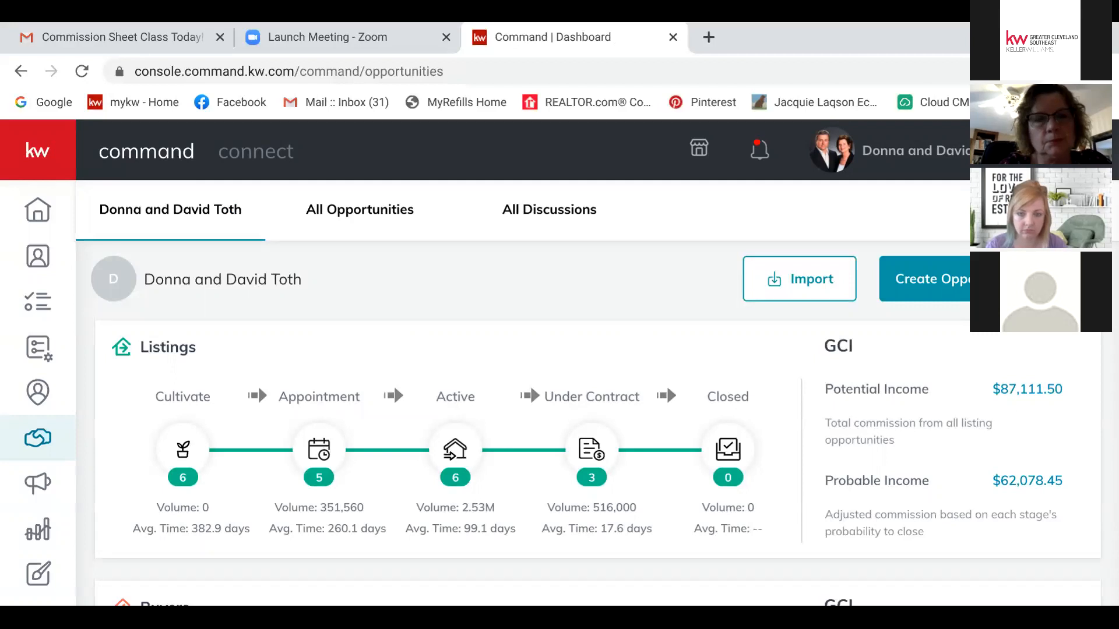
scroll(667, 386, down, 5)
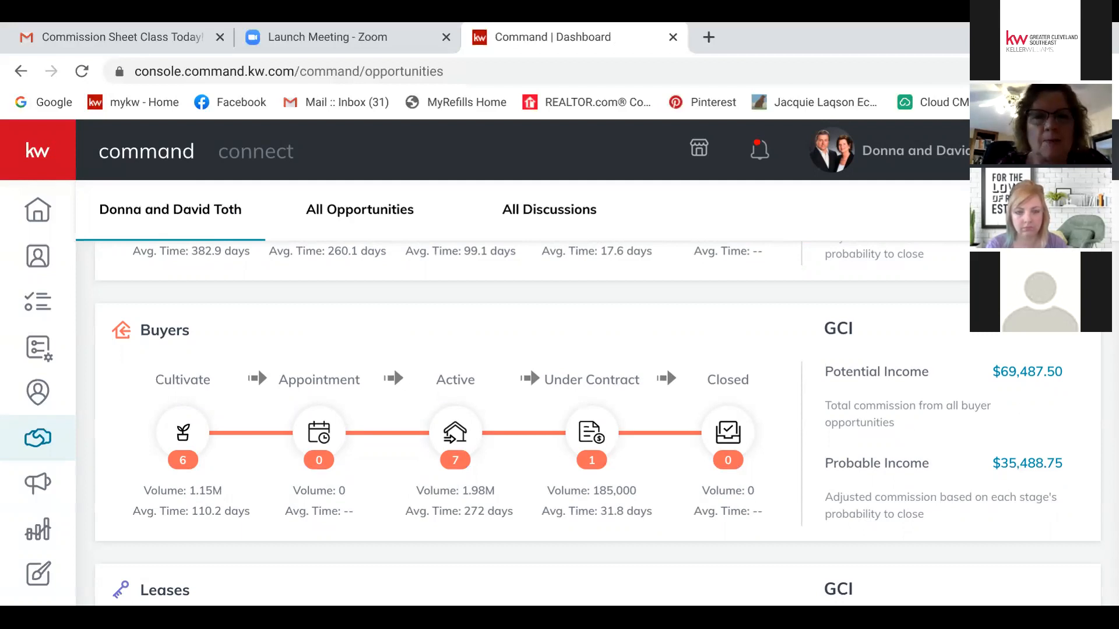
Step: Open the Buyers Under Contract board and bring up the options for the $3,237.50 Financing buyer card
click(592, 433)
scroll(597, 512, right, 20)
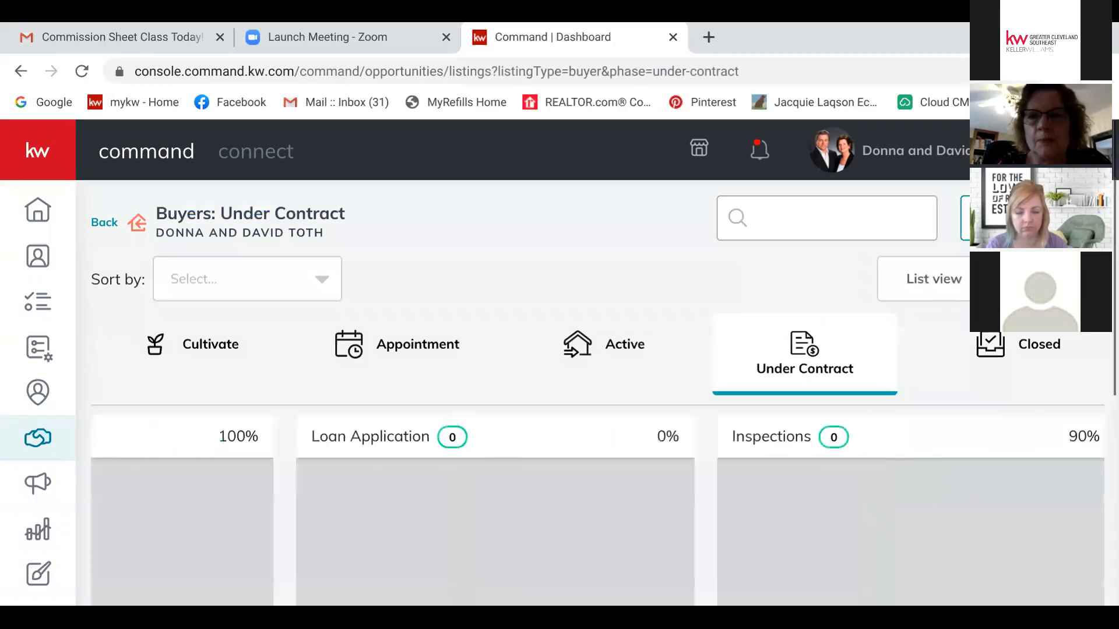
scroll(597, 513, right, 8)
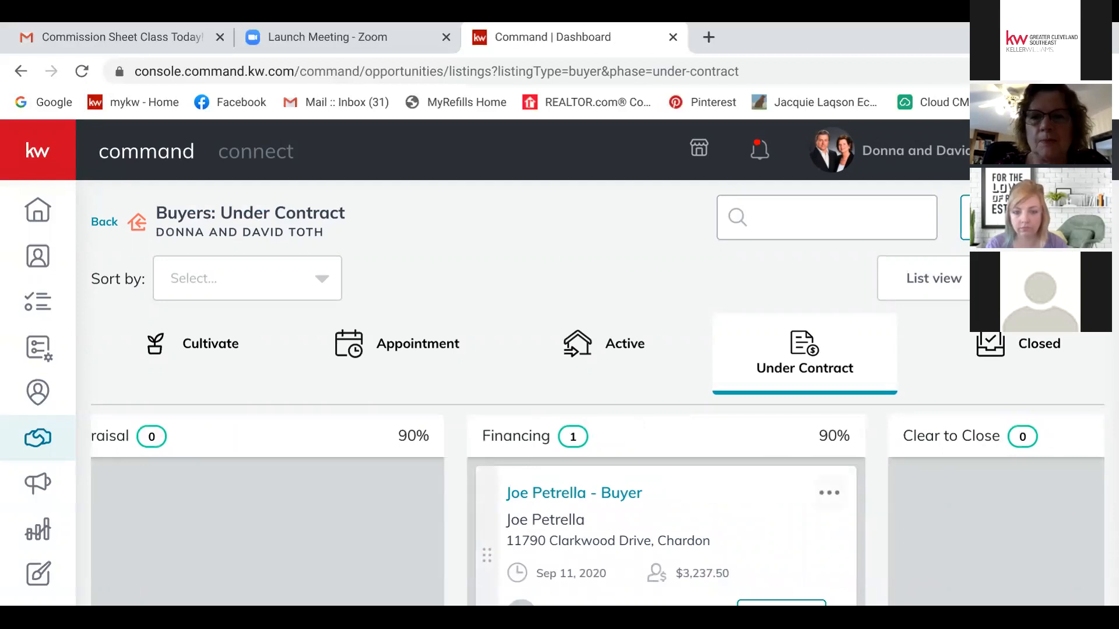
click(829, 493)
Step: Open the Financing buyer's details and Documents tab, then bring up comments on Contract 2
click(719, 534)
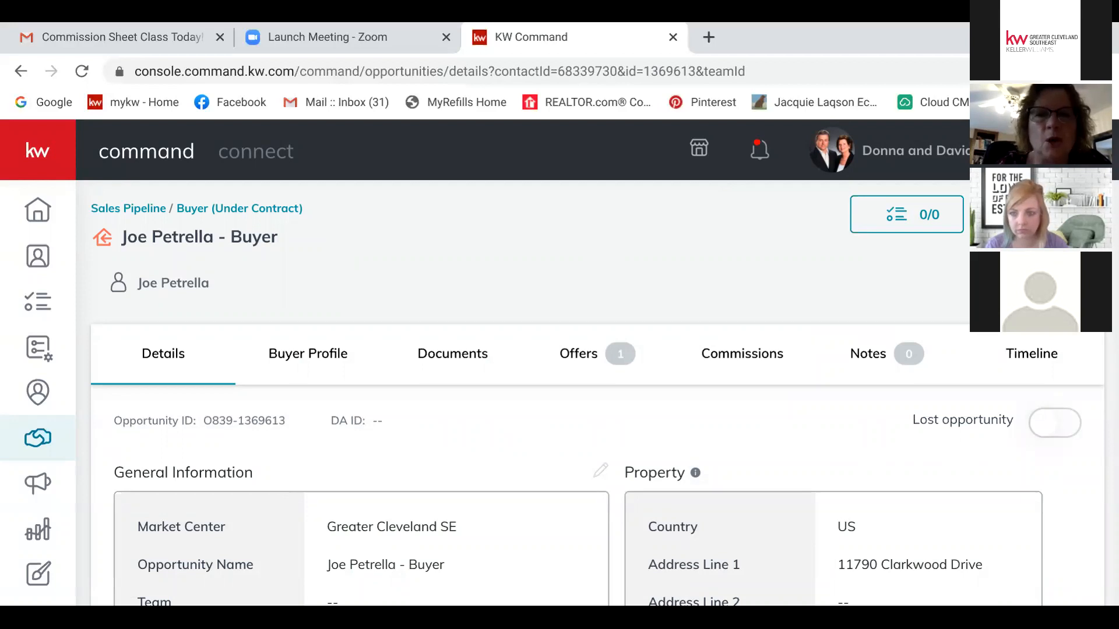
scroll(582, 408, down, 5)
scroll(582, 408, up, 5)
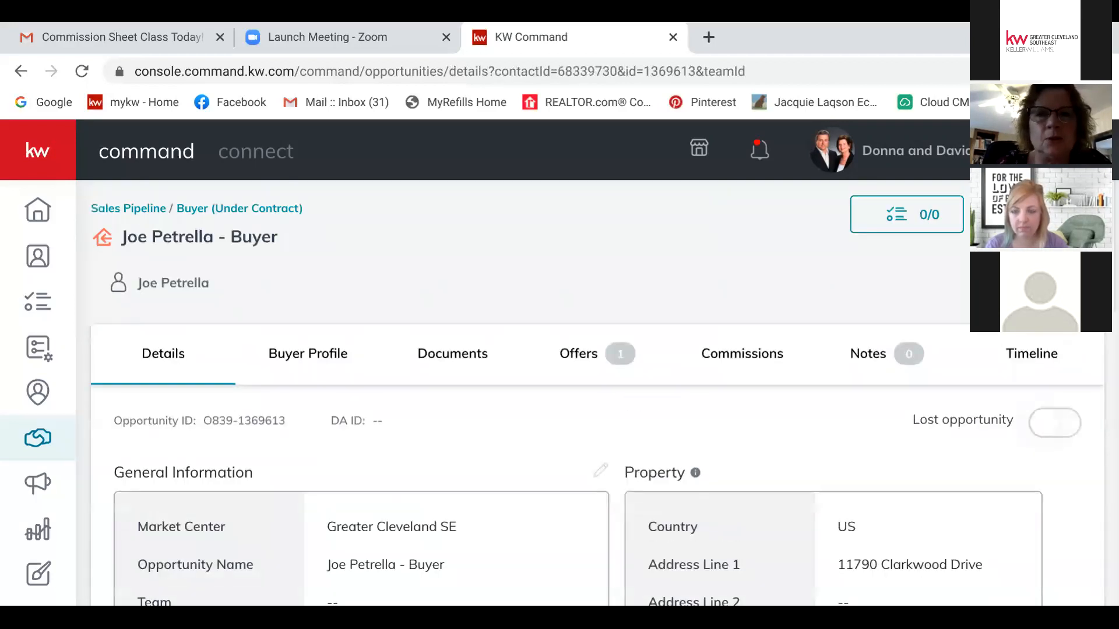
click(453, 354)
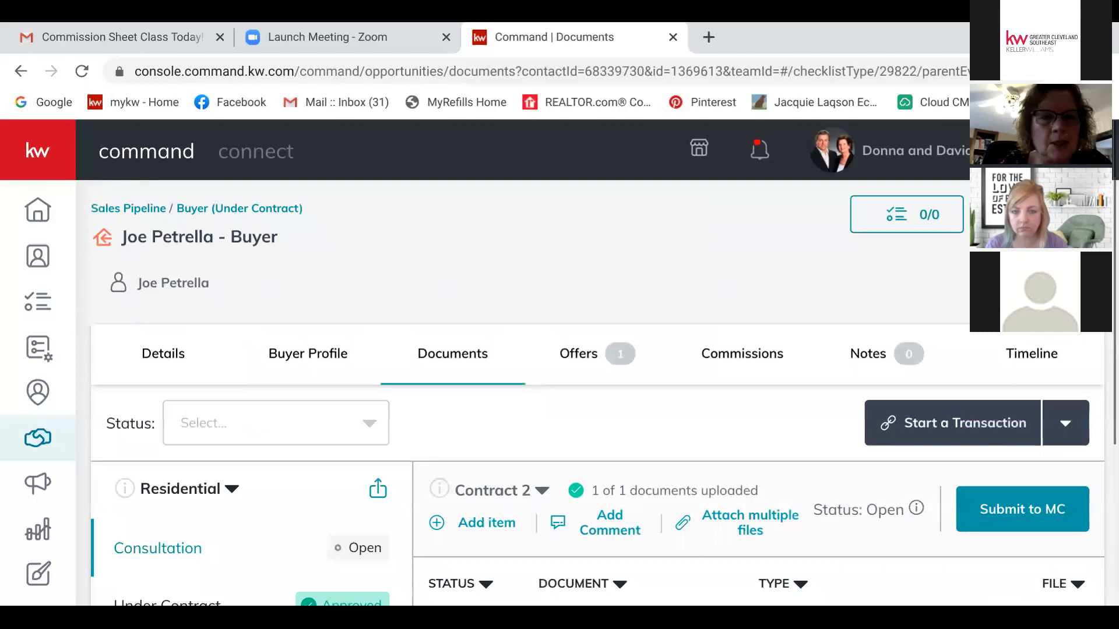
scroll(597, 396, down, 2)
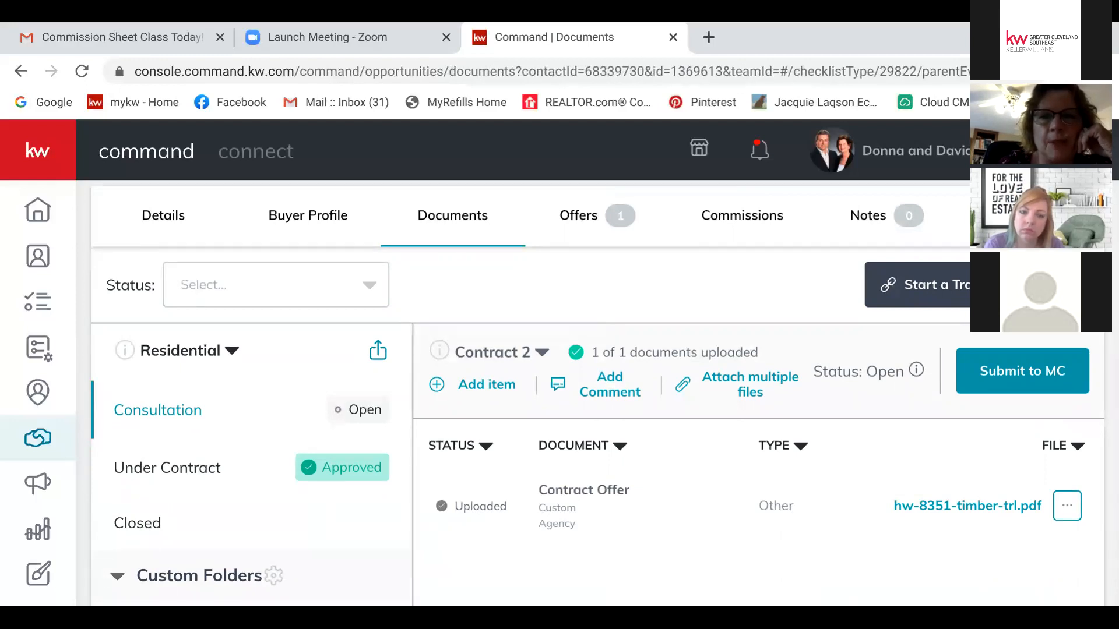
click(609, 385)
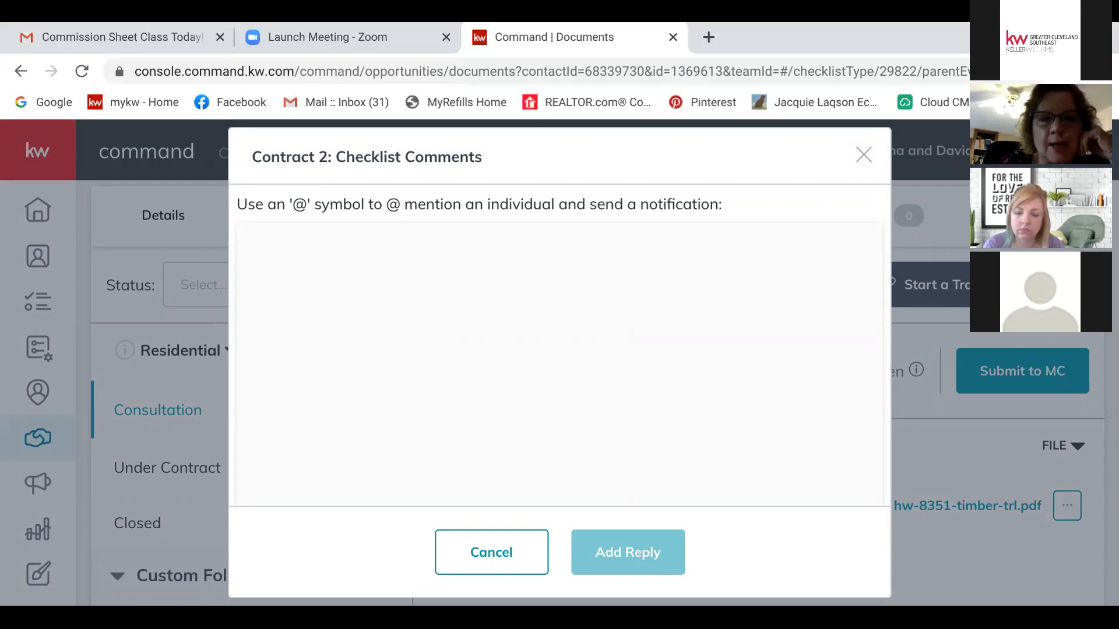
Step: Dismiss the Contract 2 checklist comments dialog with Escape, leaving no reply
key(Escape)
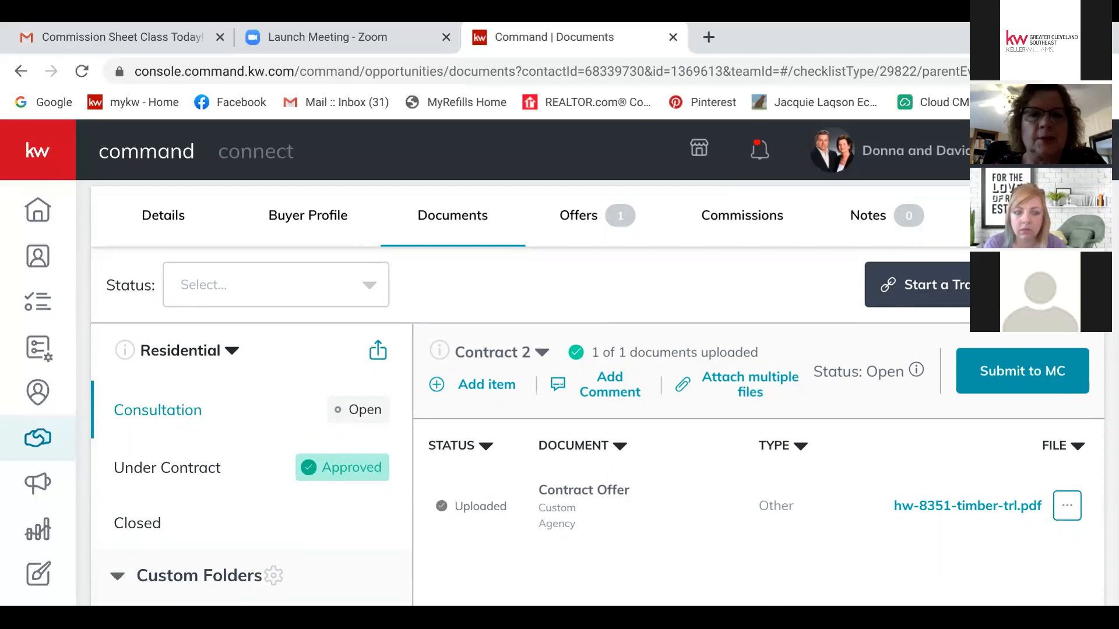
Step: Browse the Contract 2 checklist versions and switch to the Consultation checklist
click(542, 352)
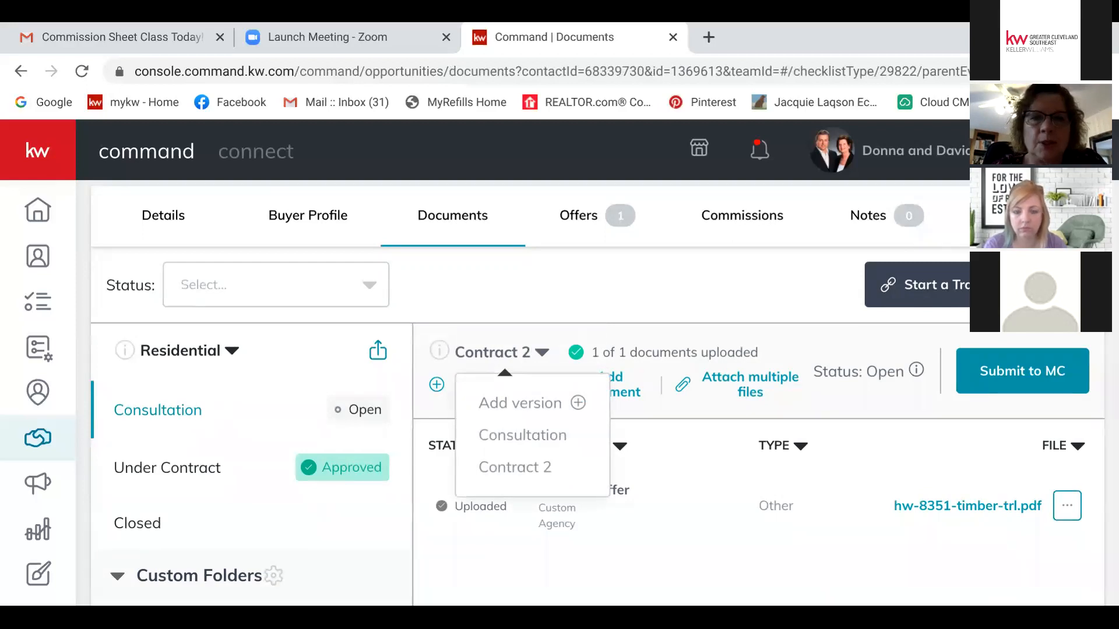
click(542, 353)
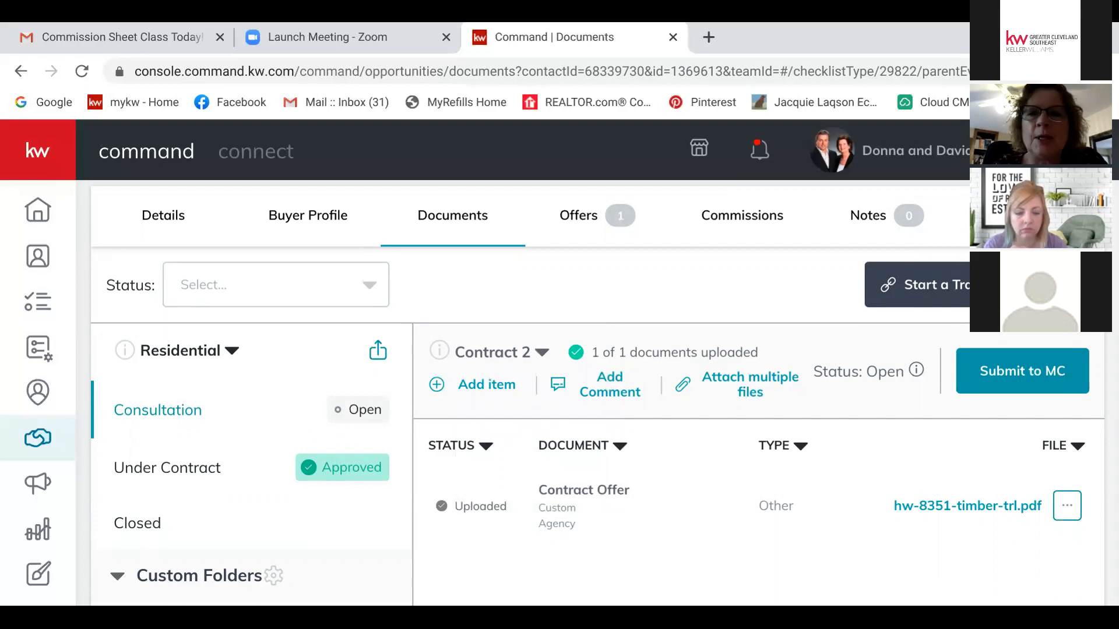
click(749, 385)
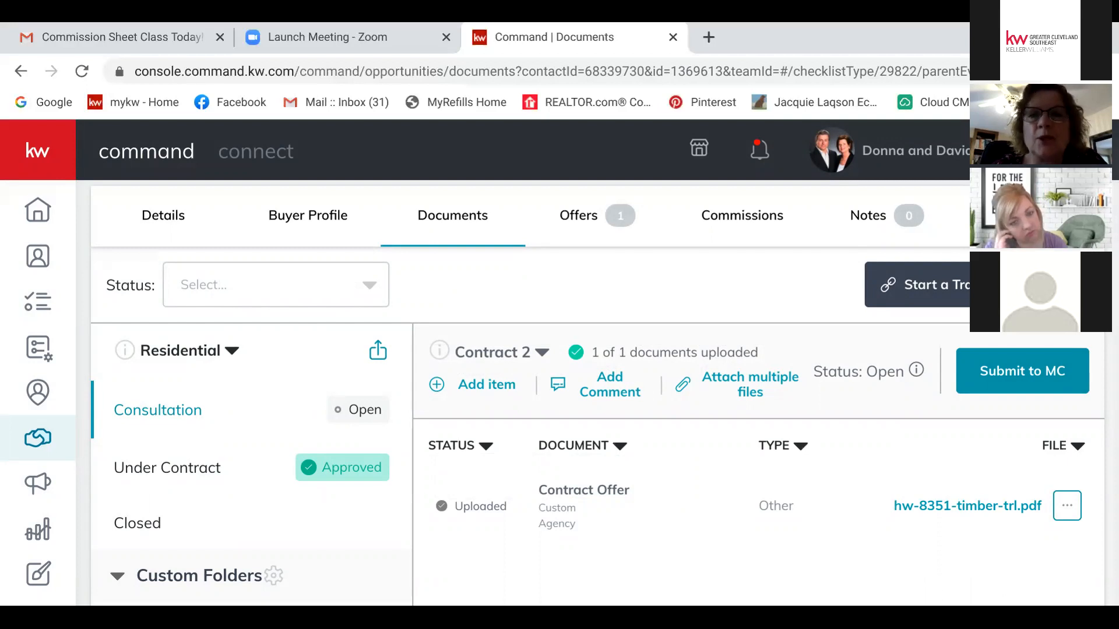
click(542, 353)
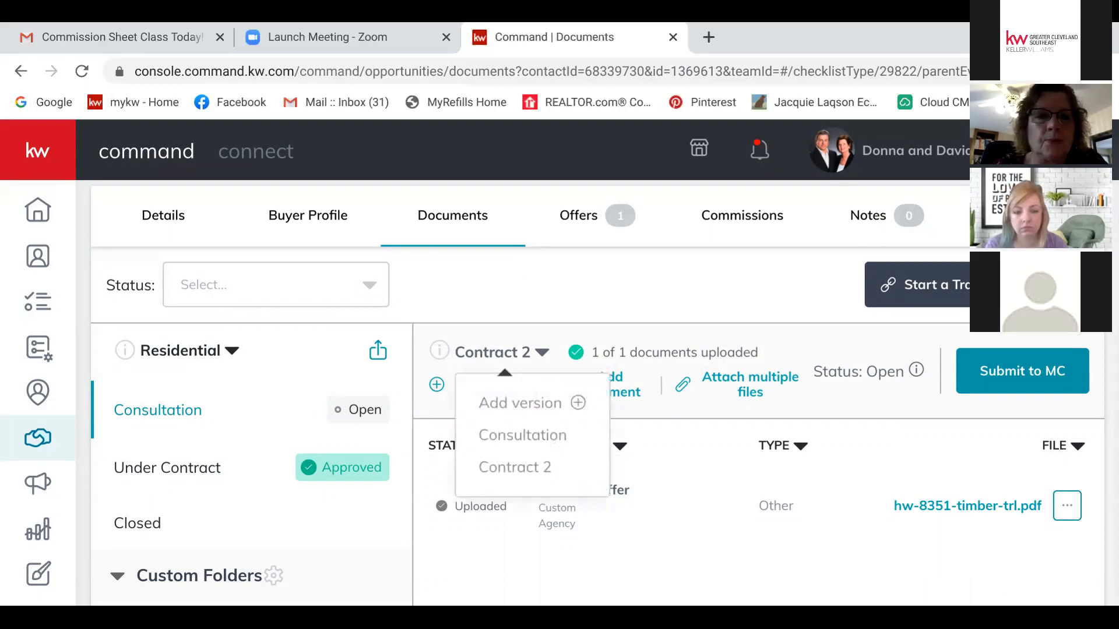
click(522, 435)
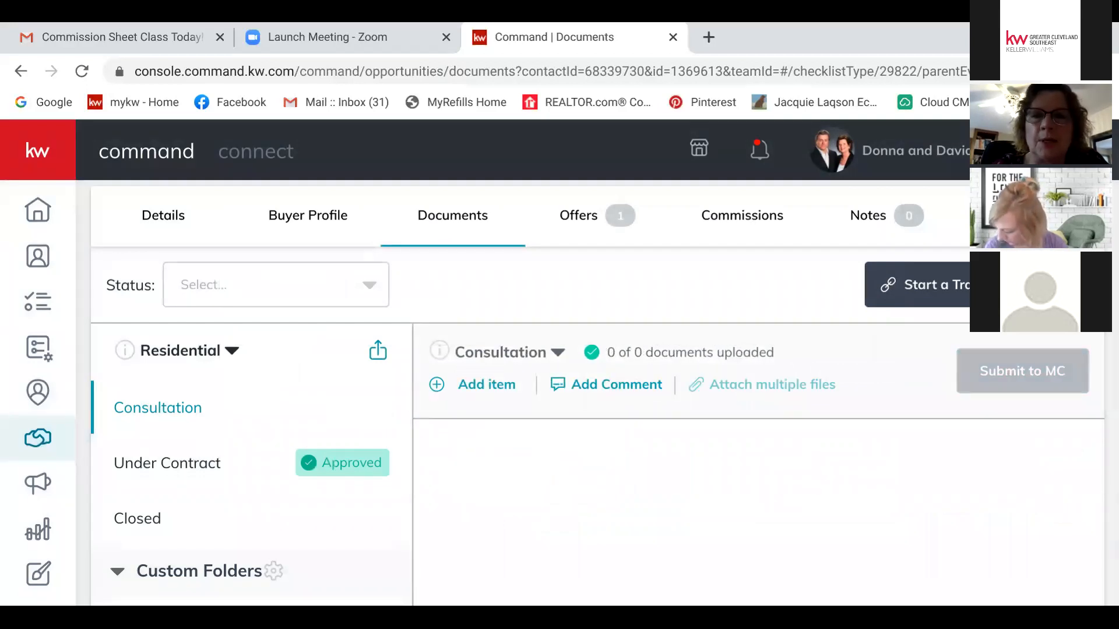
Step: Show the Under Contract checklist, v2 with 11 of 25 documents uploaded, and list its versions
click(507, 352)
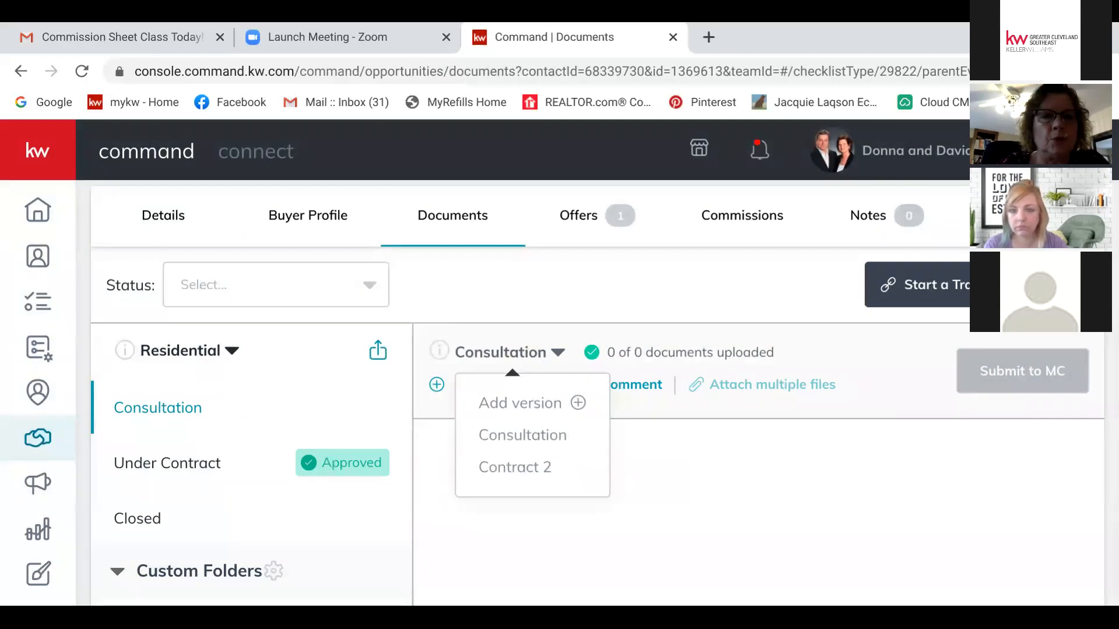
click(507, 352)
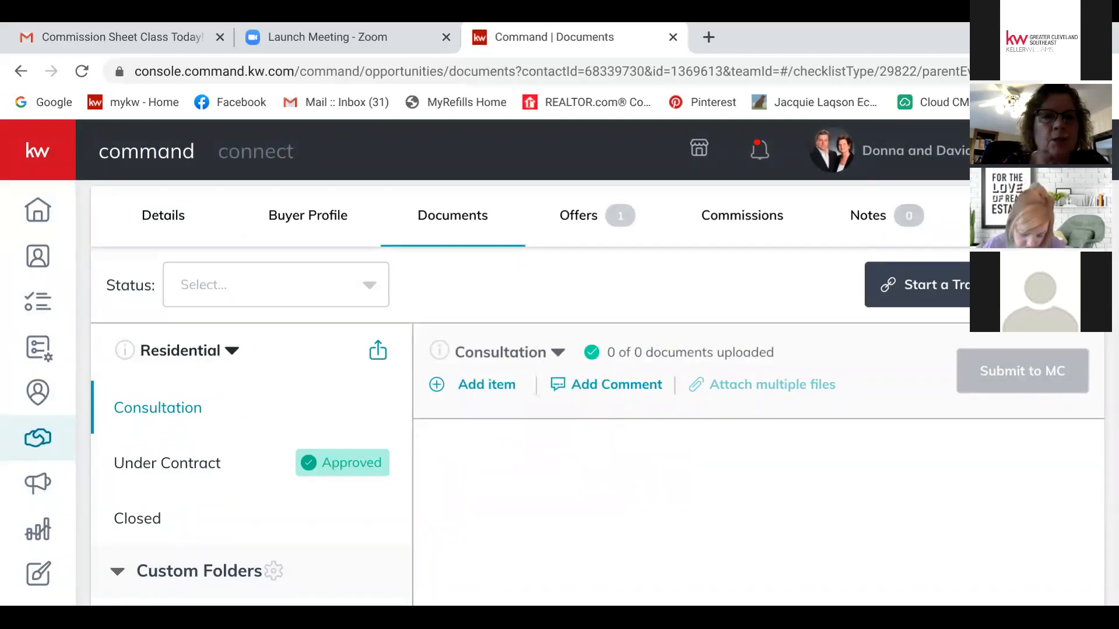
click(167, 463)
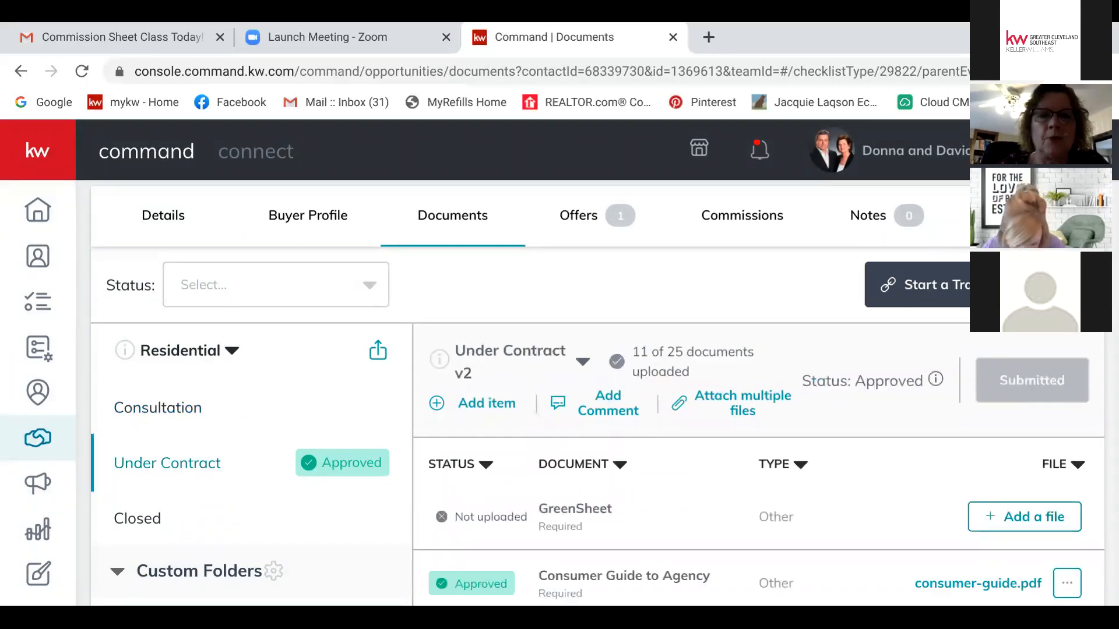
click(582, 362)
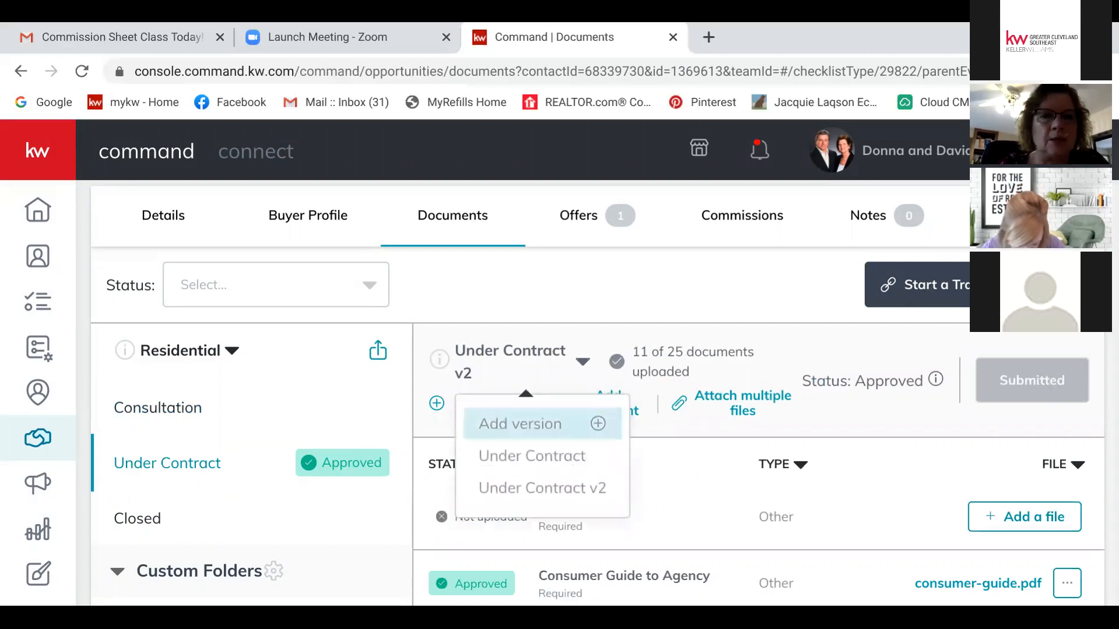
Step: Create the Under Contract v3 version, 0 of 25 uploaded, and sort its documents by name
click(520, 423)
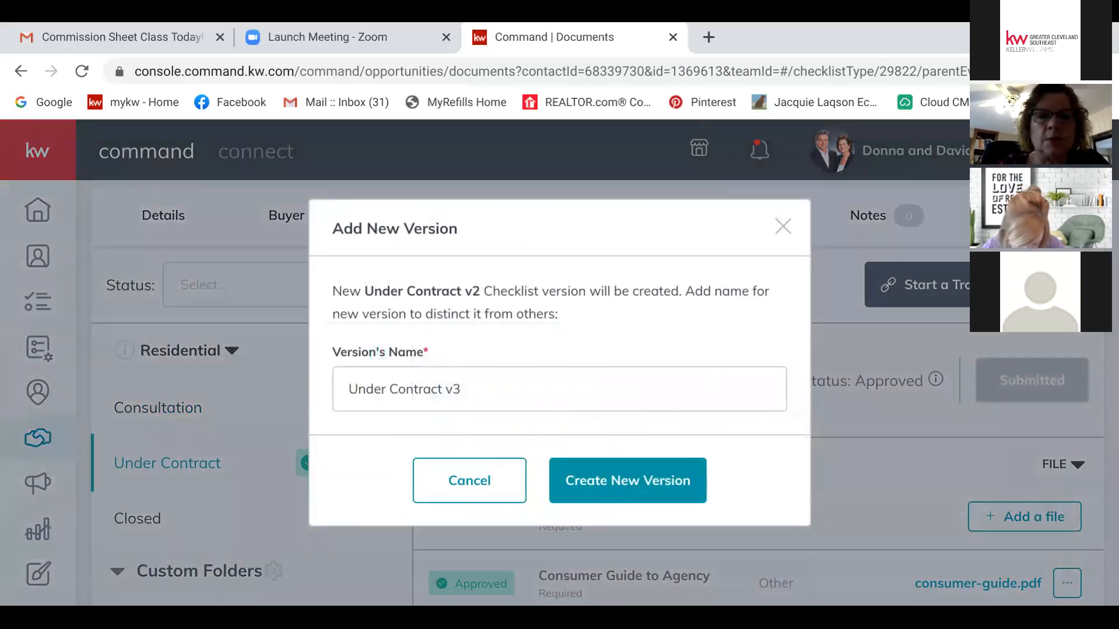
click(627, 480)
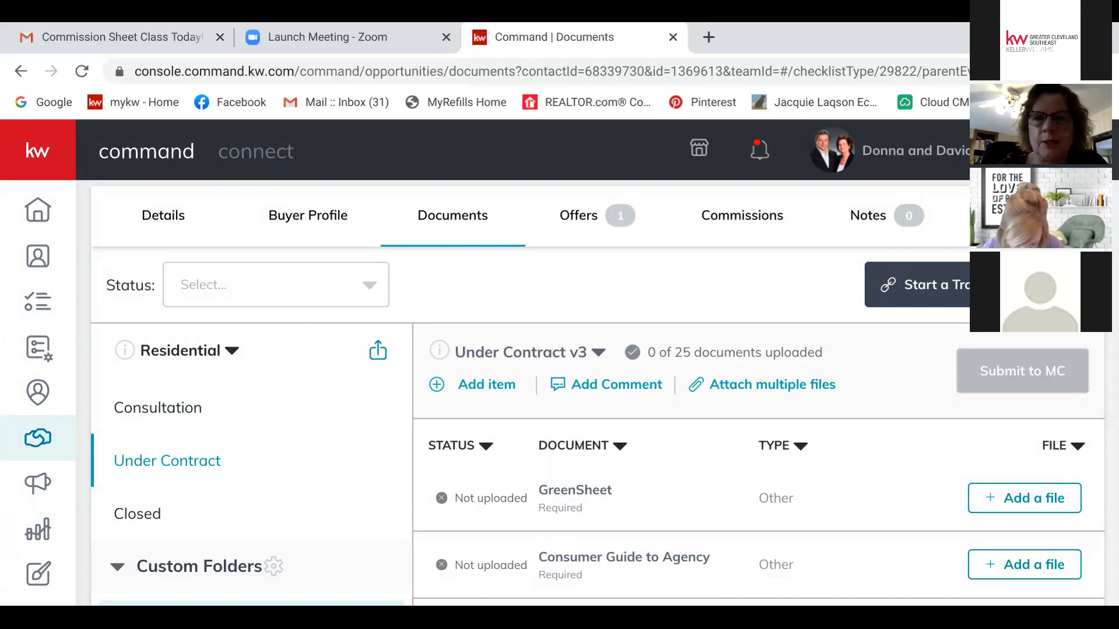
scroll(582, 390, down, 6)
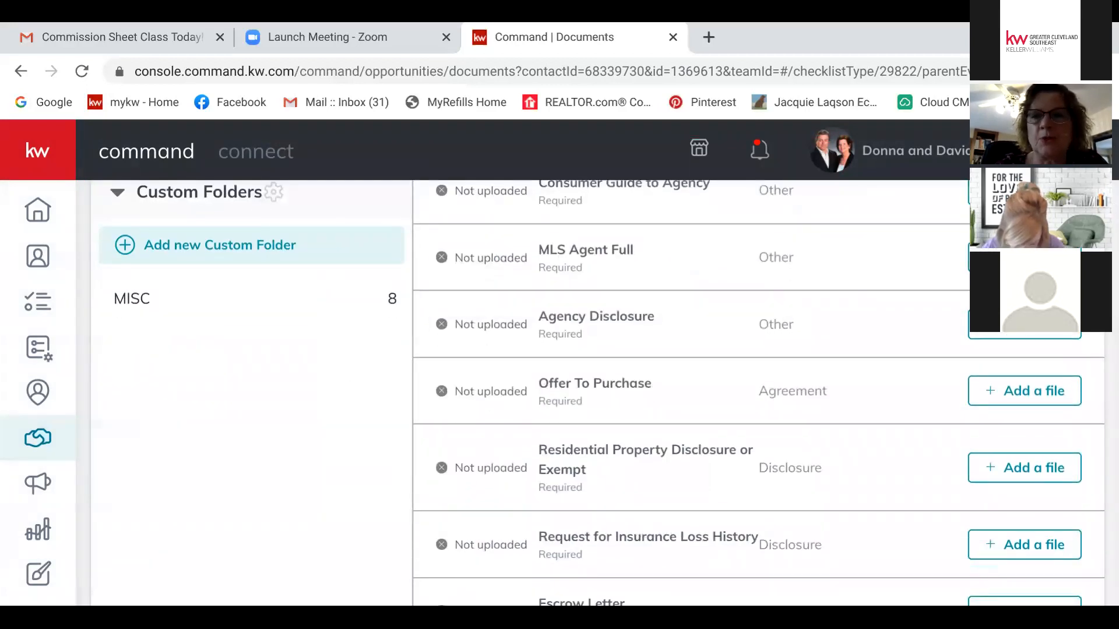
scroll(598, 393, up, 5)
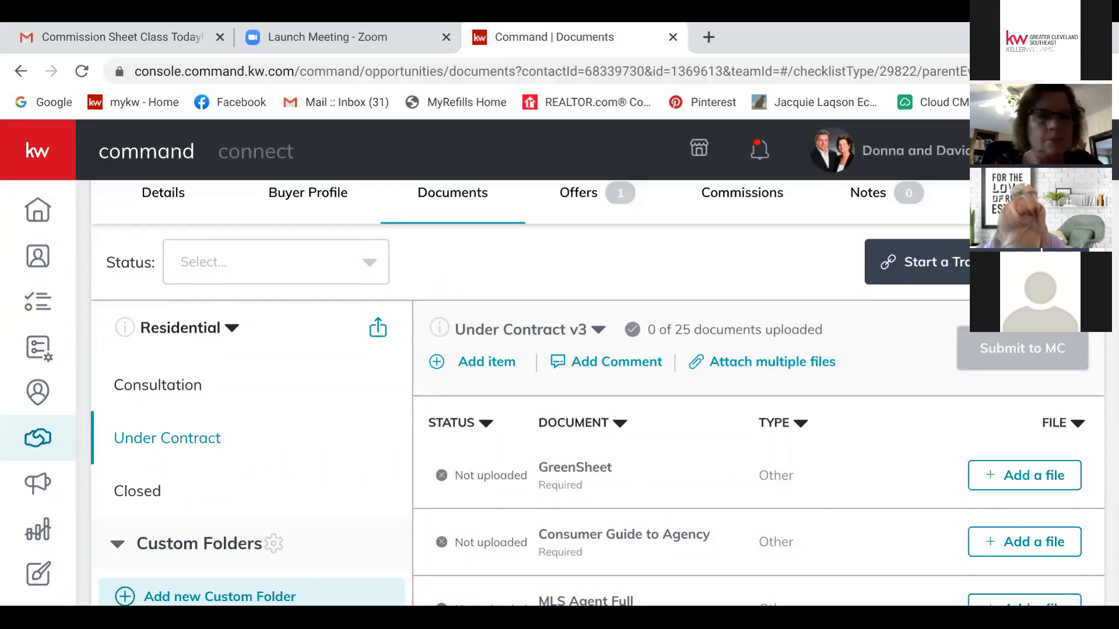
click(619, 424)
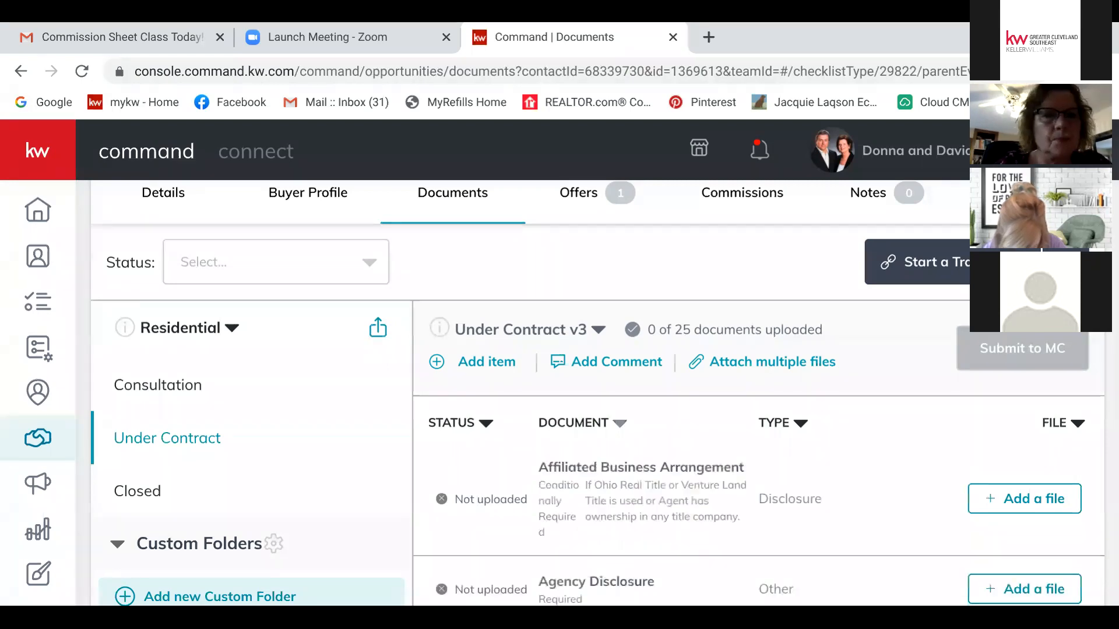
scroll(582, 408, up, 3)
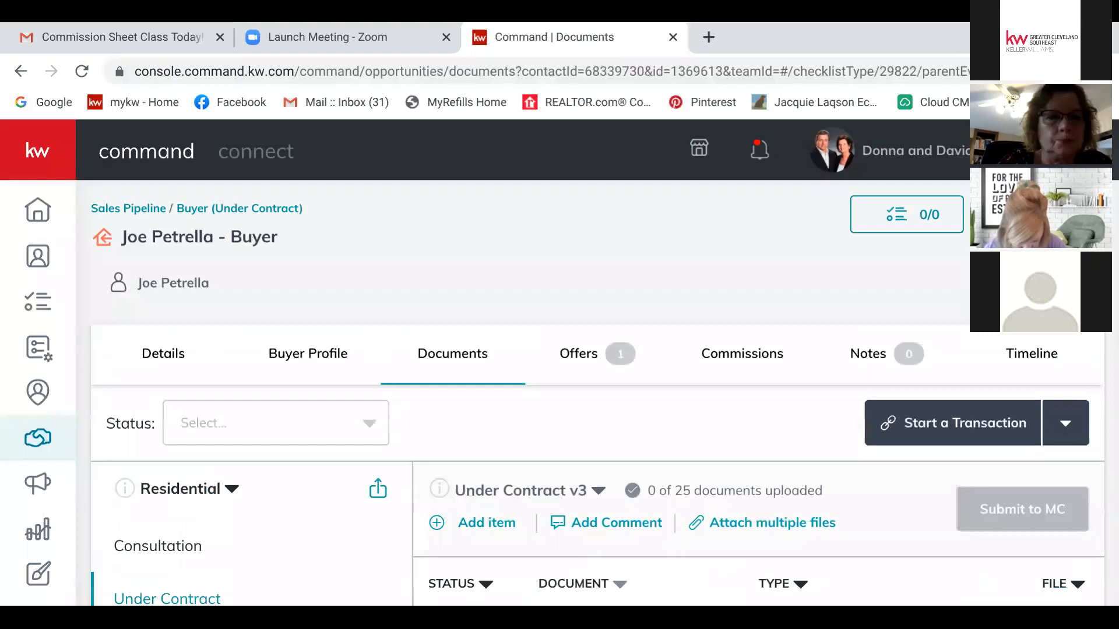
Step: Show the Under Contract document checklist, then return to the dashboard with $87,111.50 Listings potential income
click(598, 491)
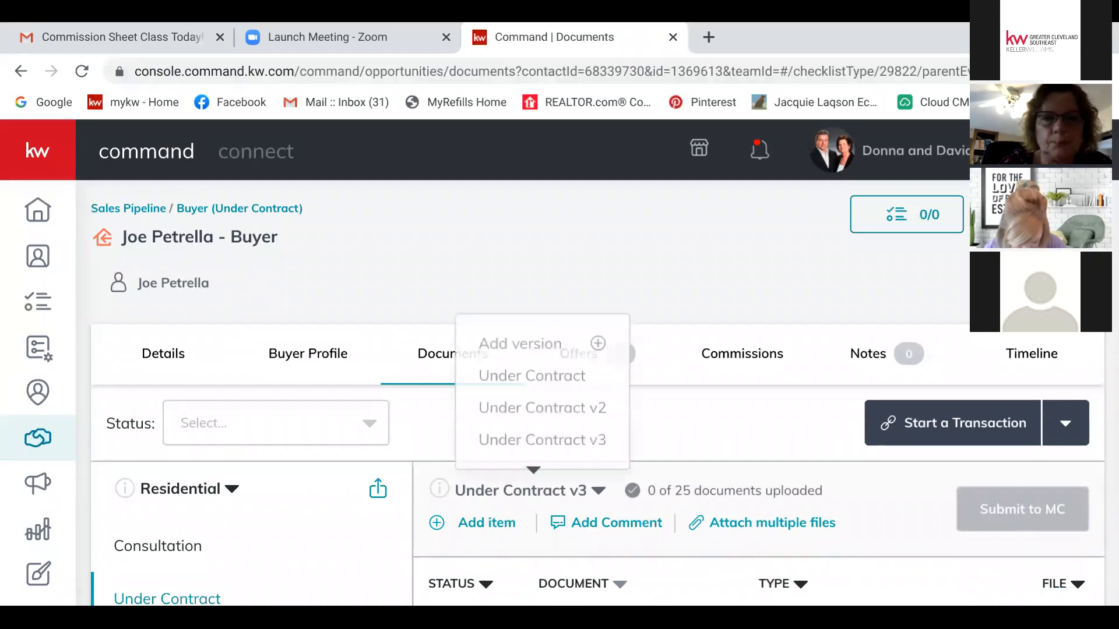
click(531, 374)
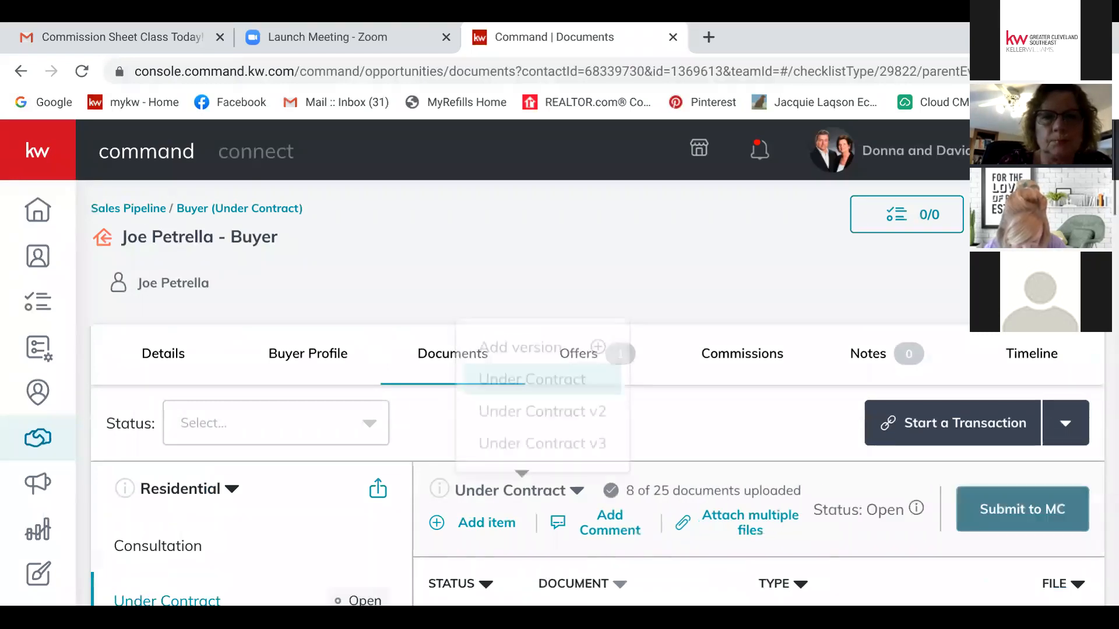
scroll(596, 393, down, 5)
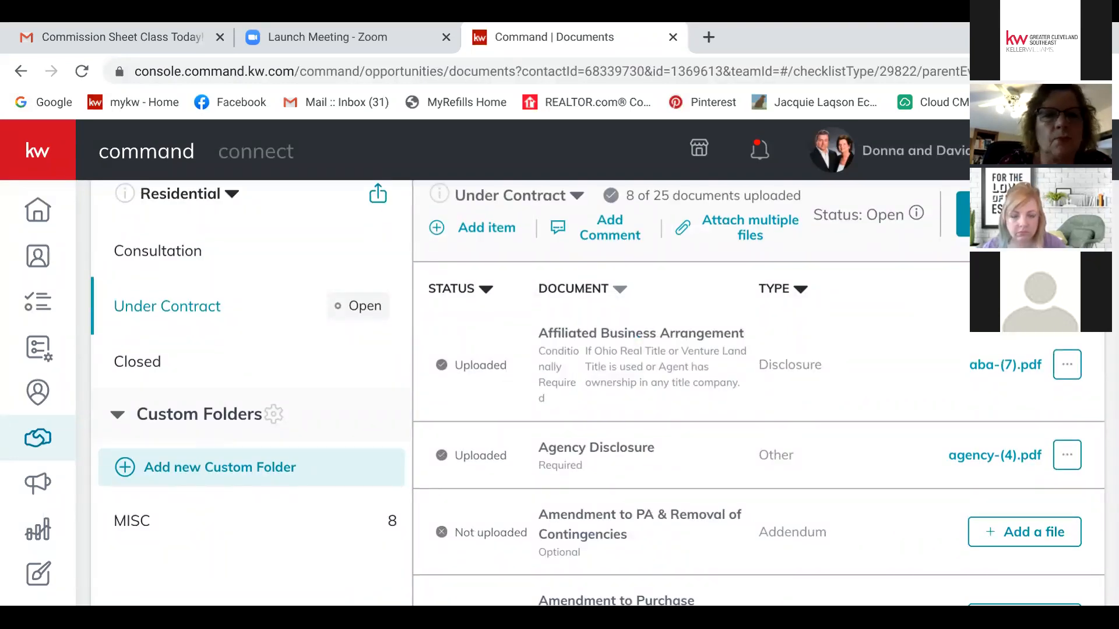
scroll(597, 393, up, 5)
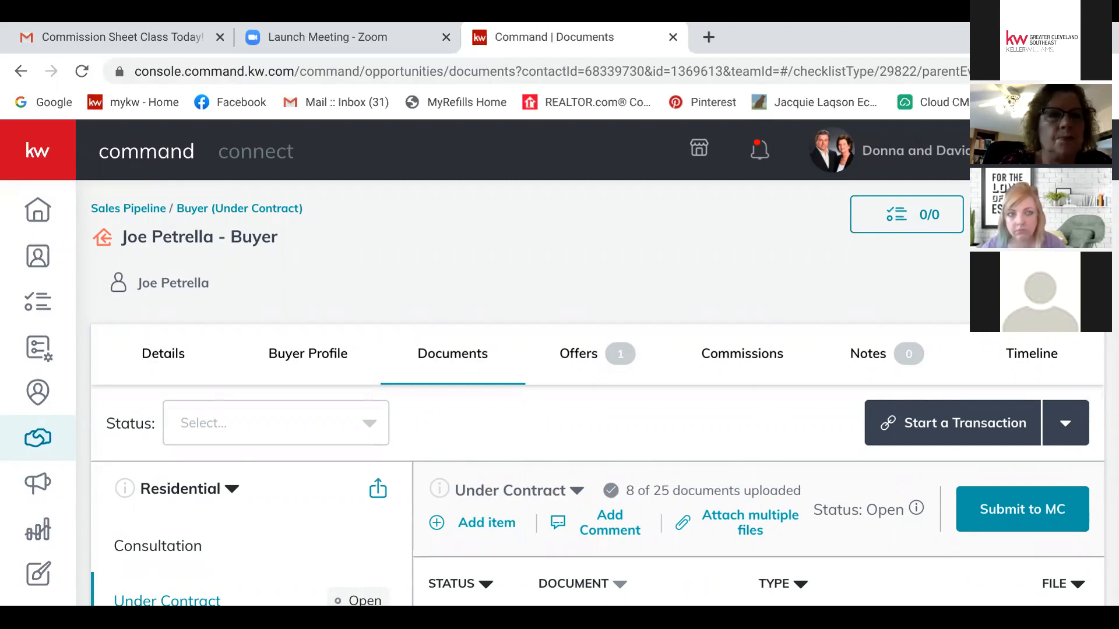
click(37, 437)
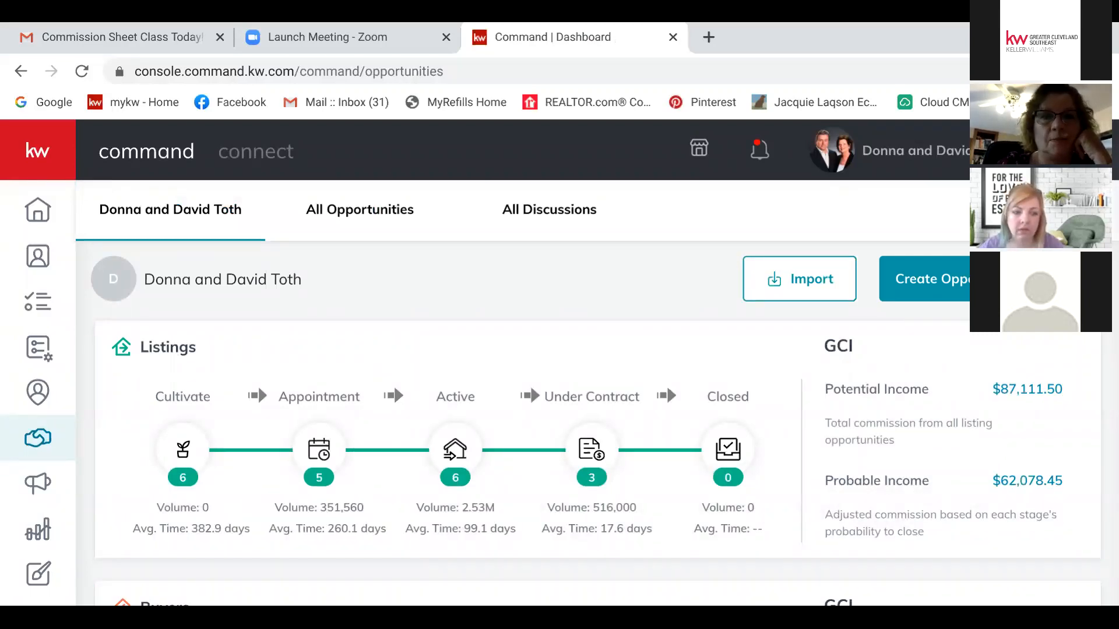
scroll(666, 386, down, 6)
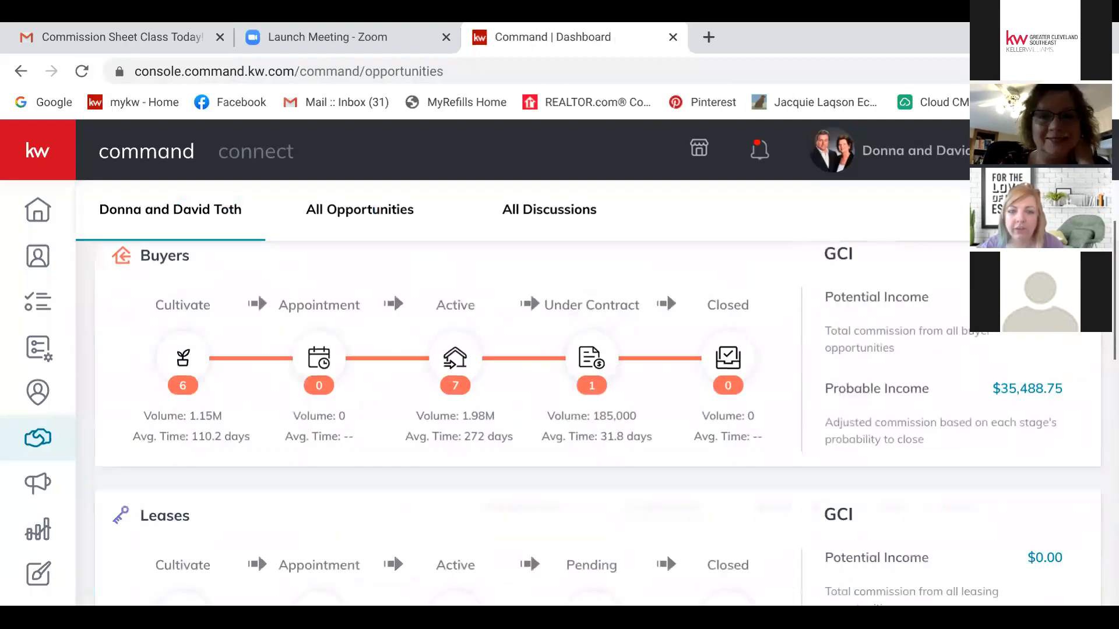
scroll(666, 267, up, 5)
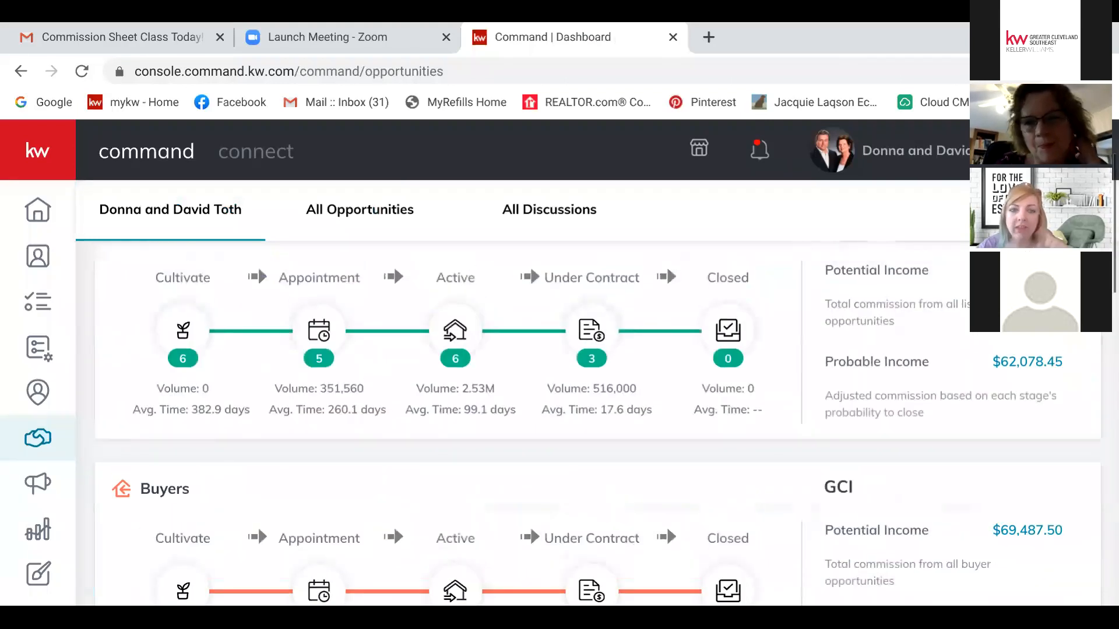
scroll(559, 384, up, 1)
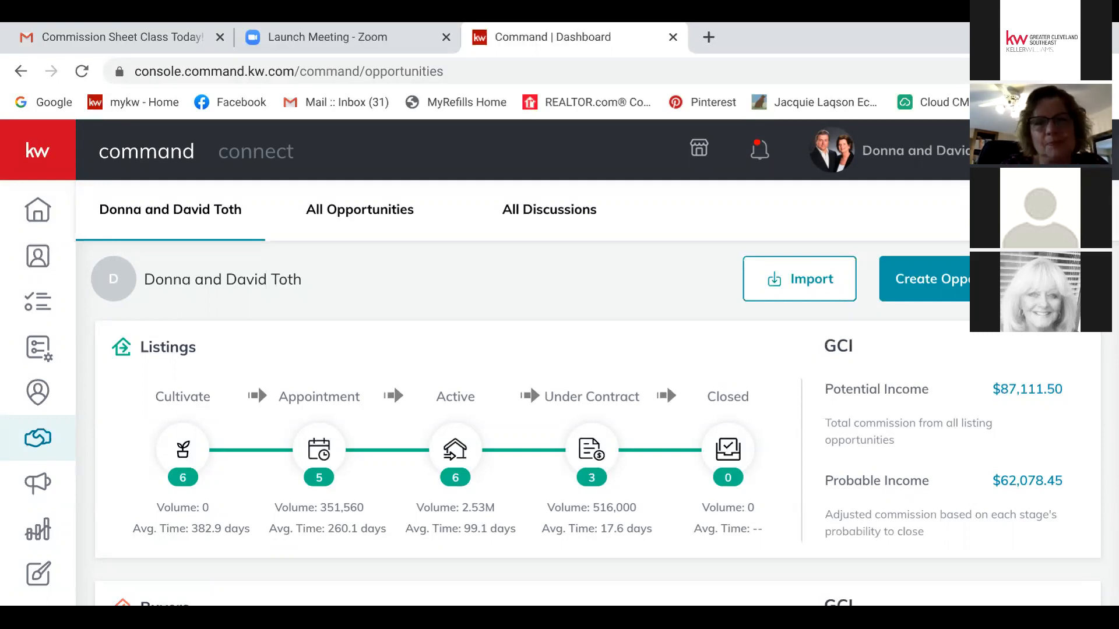
click(591, 450)
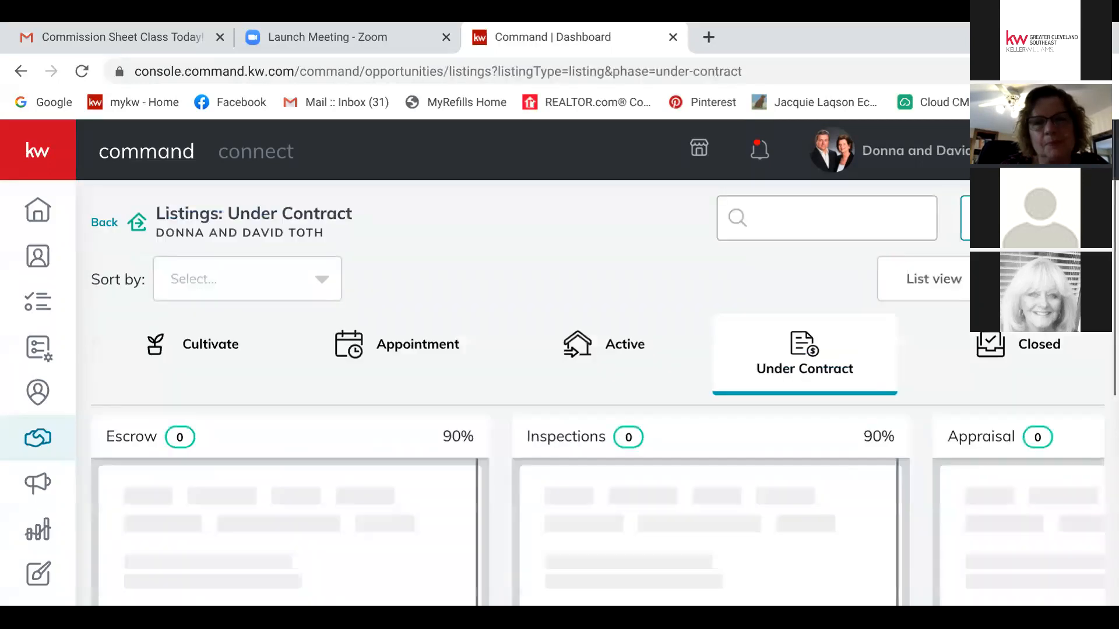
scroll(582, 396, down, 5)
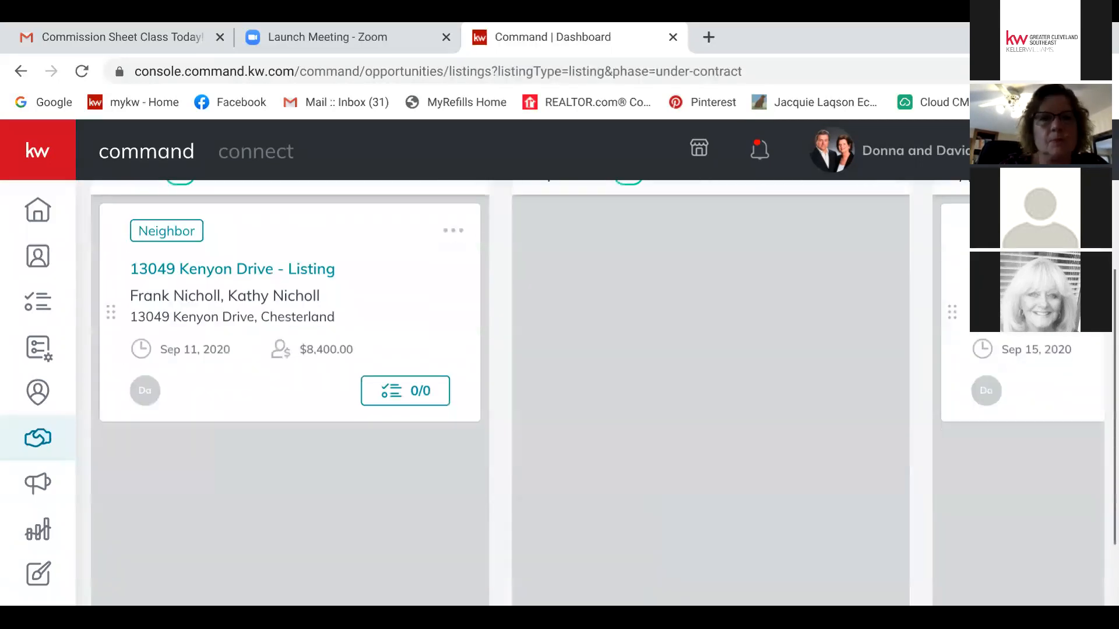
scroll(583, 396, right, 8)
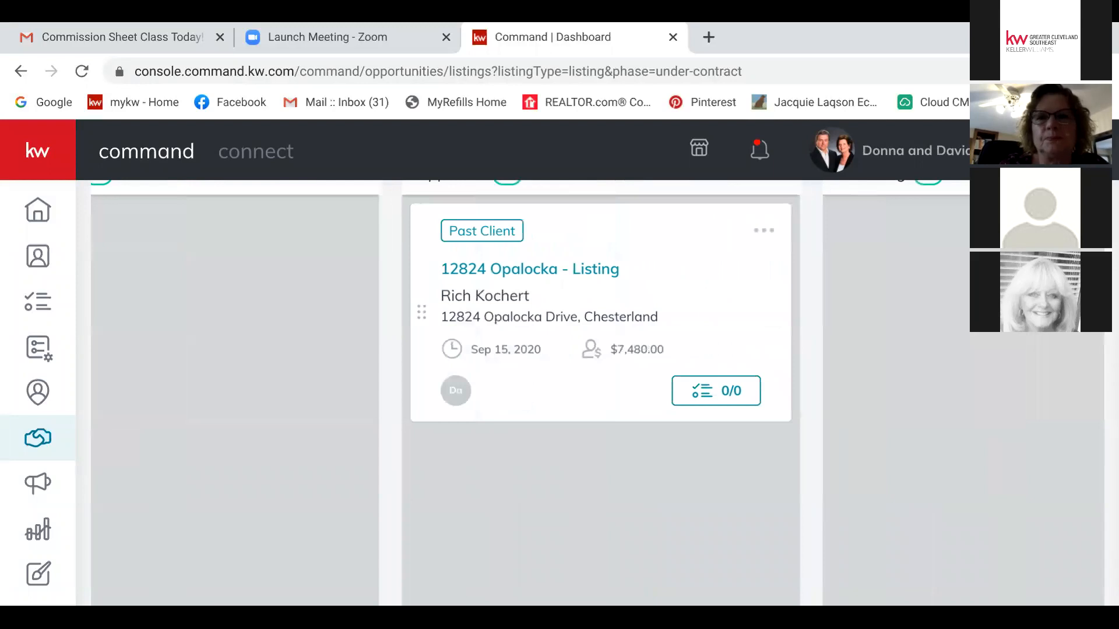
click(764, 230)
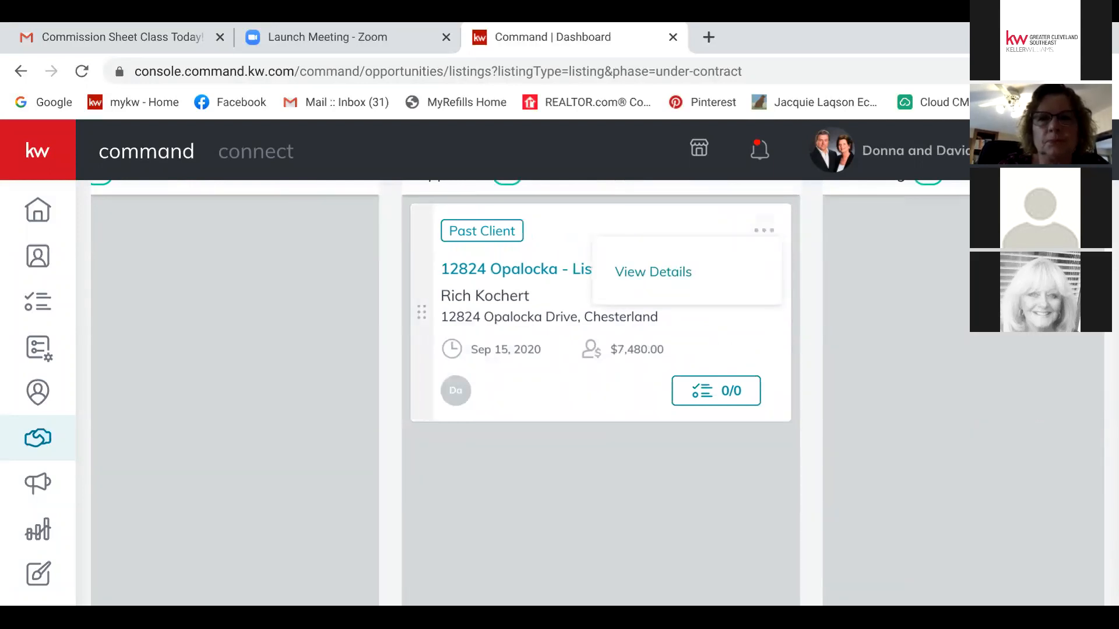
click(653, 271)
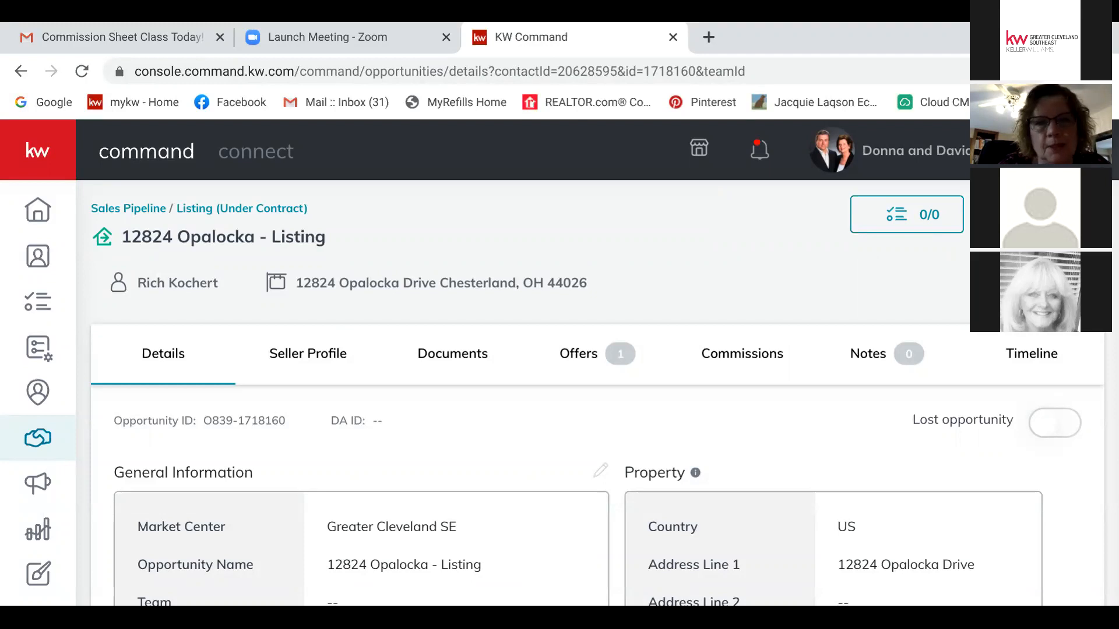
Step: Read the Opalocka Commissions tab's General Information and Payment sections, then go back to Opportunities
click(741, 354)
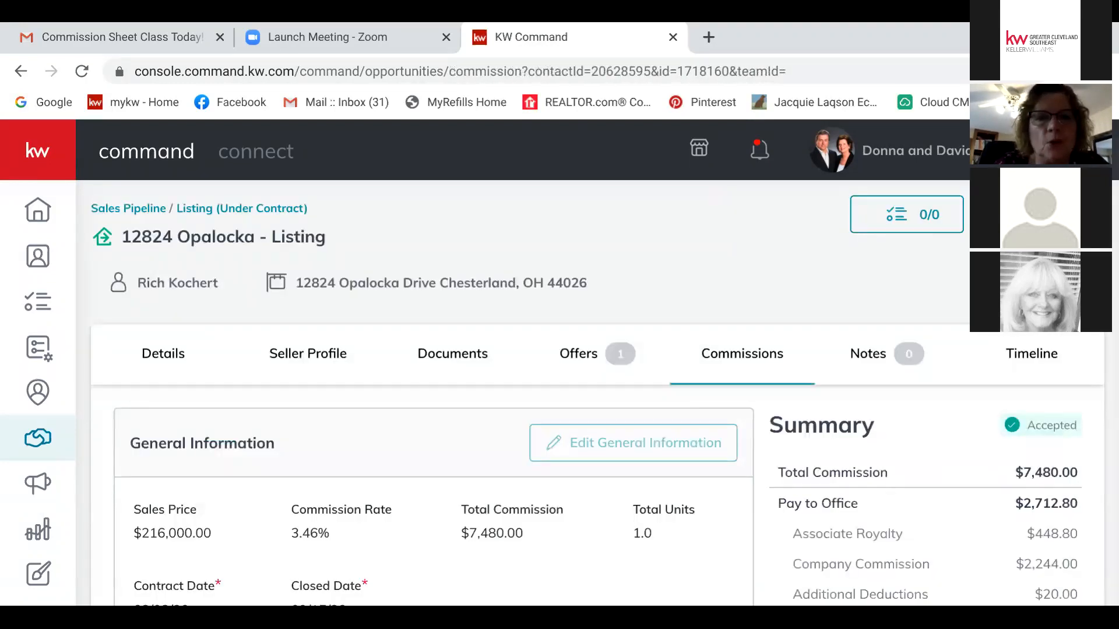
scroll(583, 396, down, 5)
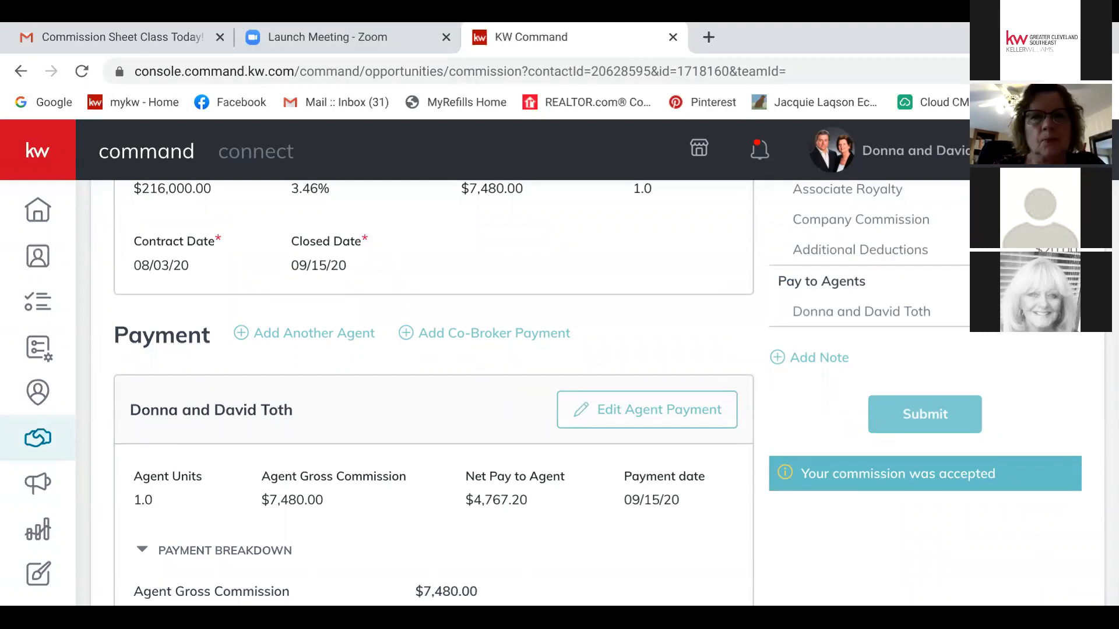
scroll(586, 394, up, 5)
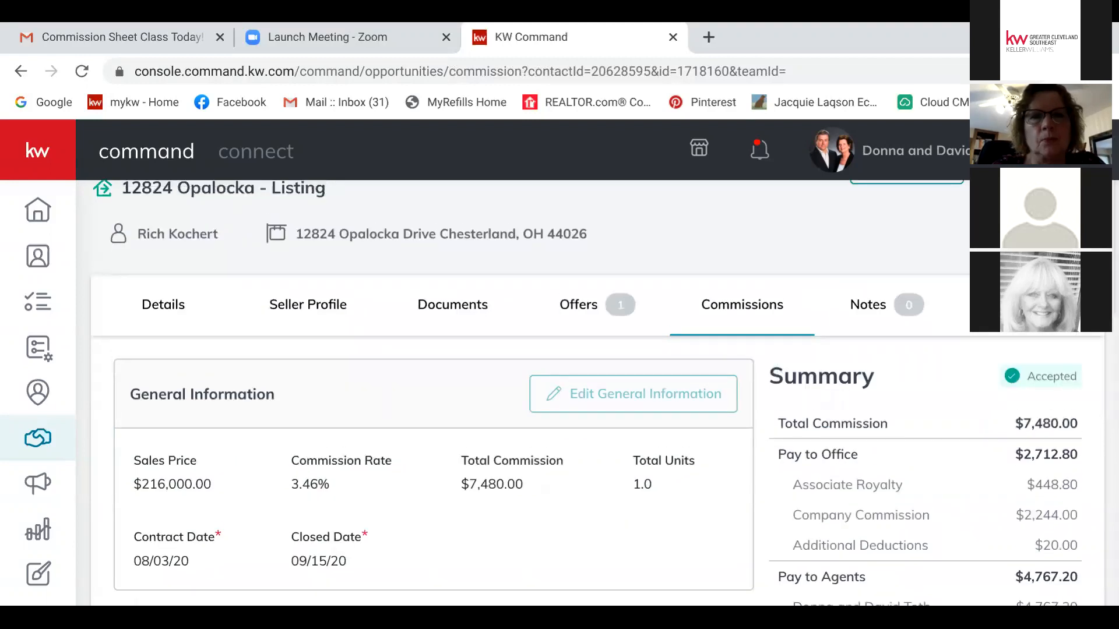
scroll(586, 394, up, 1)
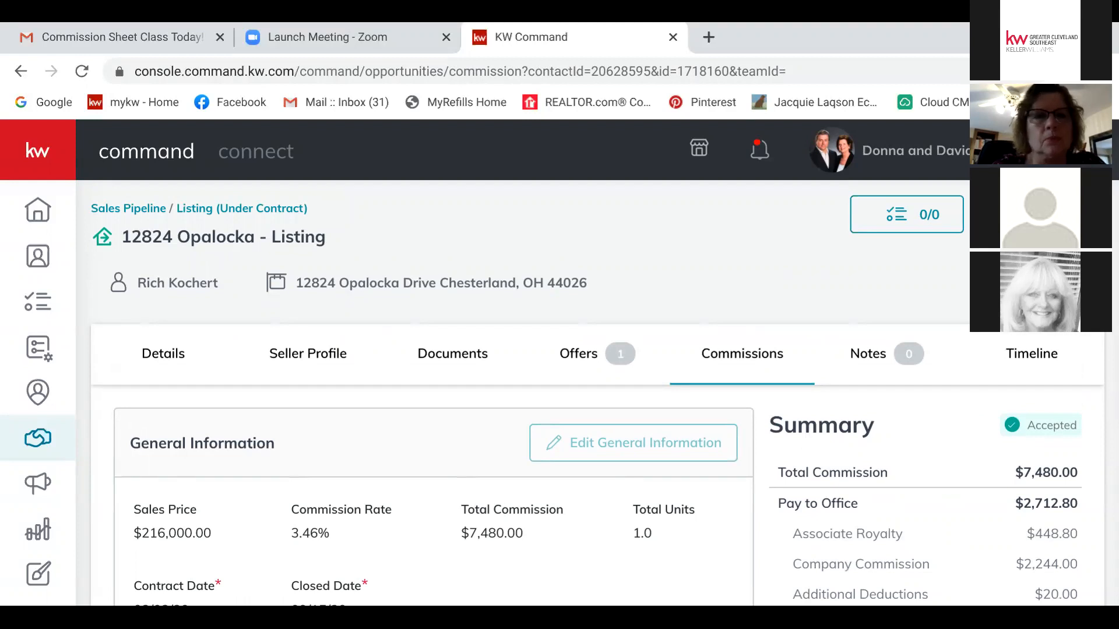
click(129, 209)
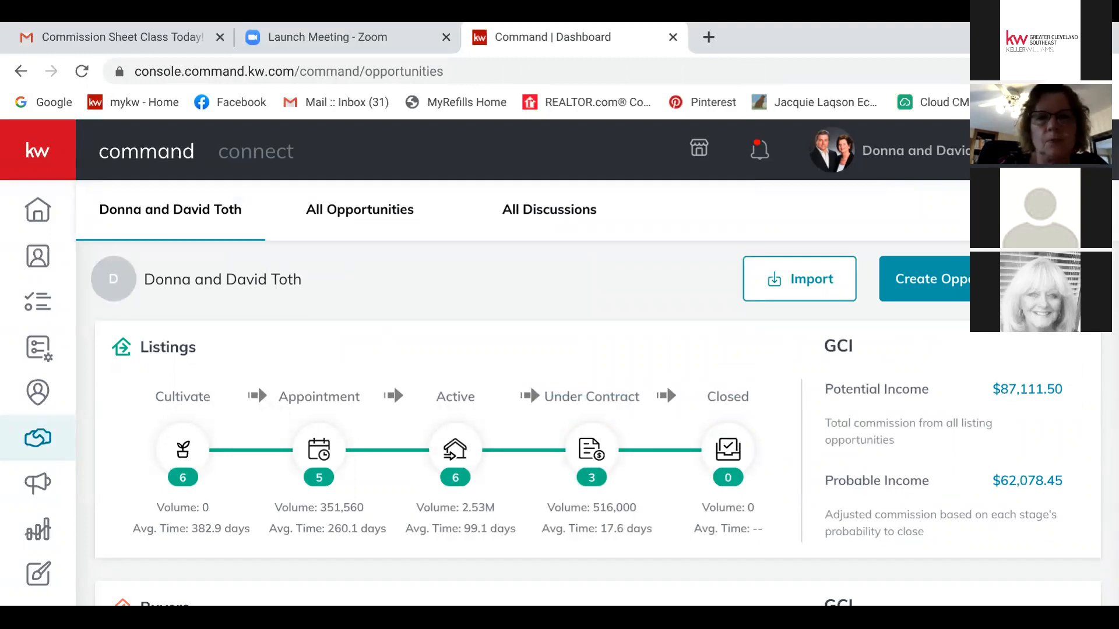
Step: Open the Listings Under Contract board and scroll across its Escrow, Inspections and Appraisal columns
click(591, 450)
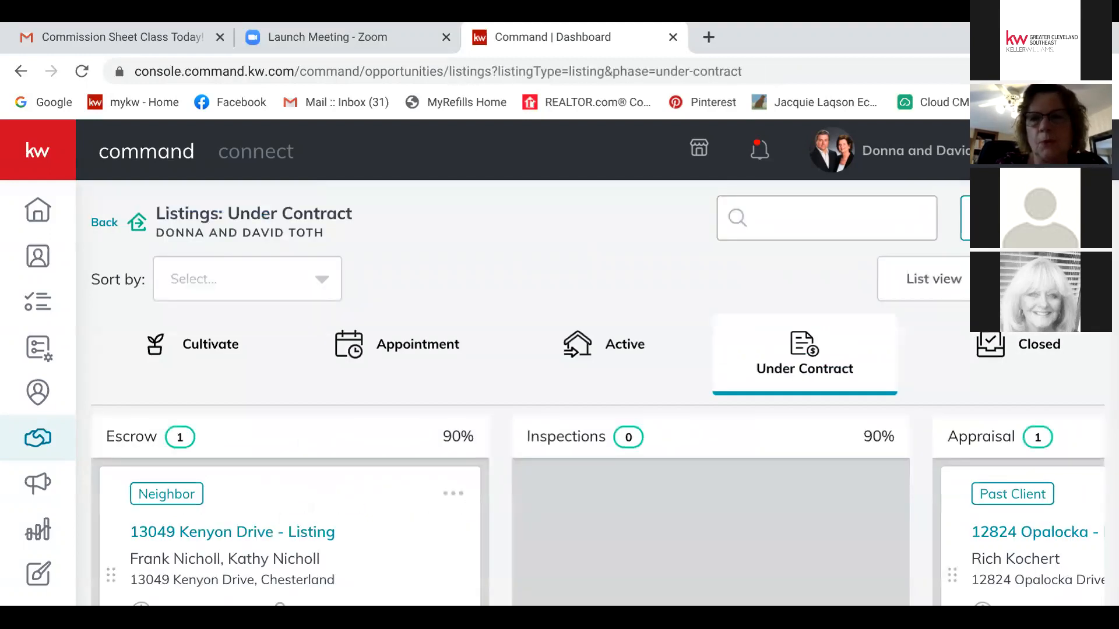
scroll(923, 493, right, 8)
mouse_move(922, 494)
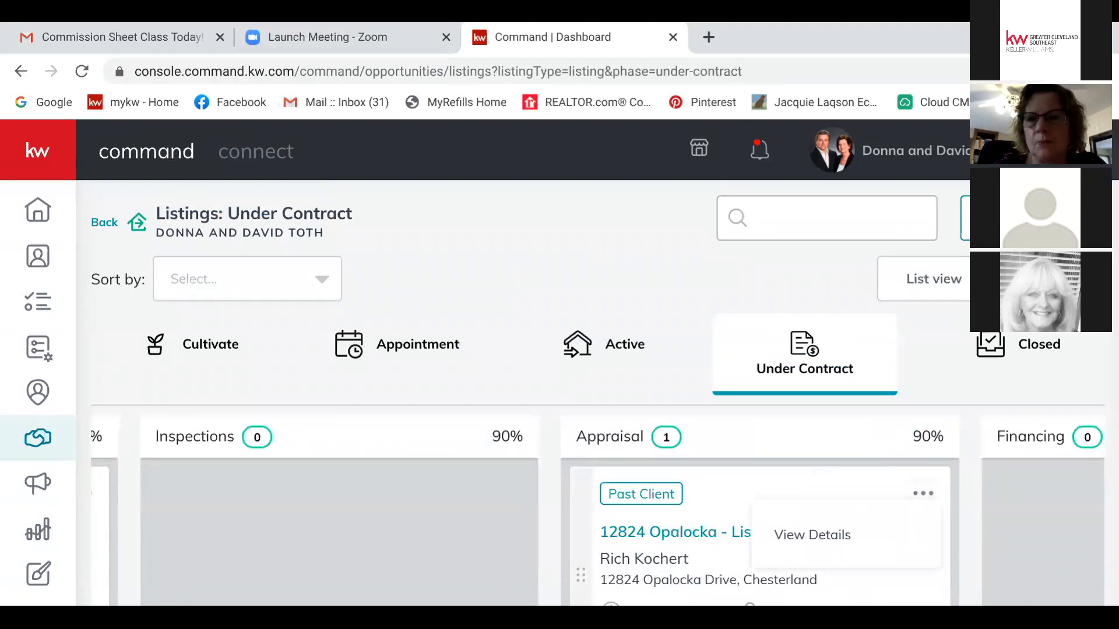
scroll(597, 511, left, 5)
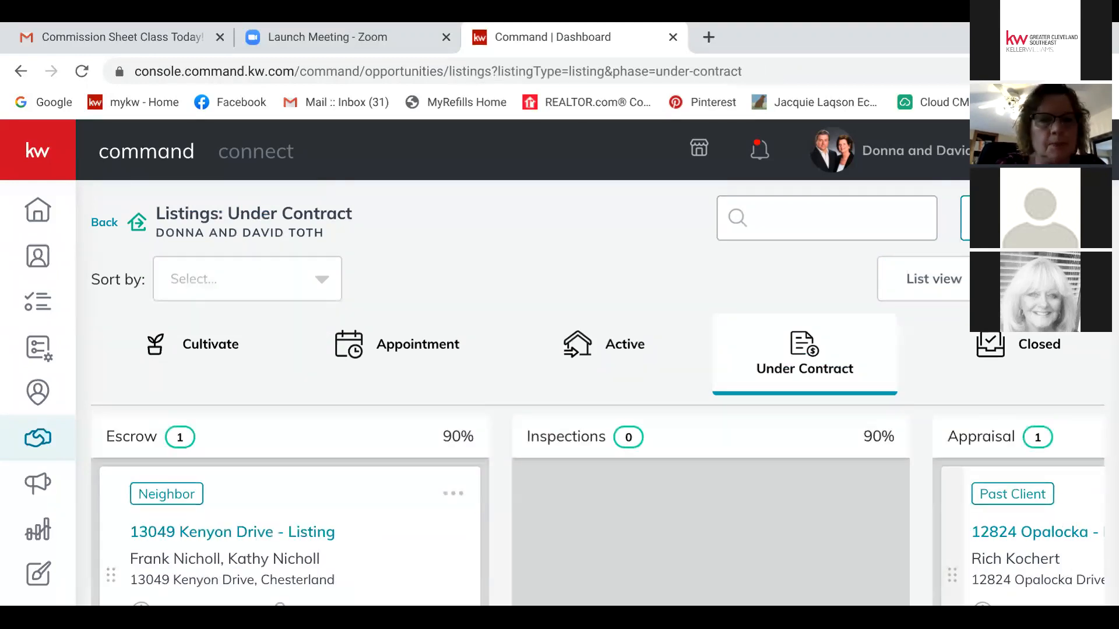
mouse_move(454, 493)
click(342, 534)
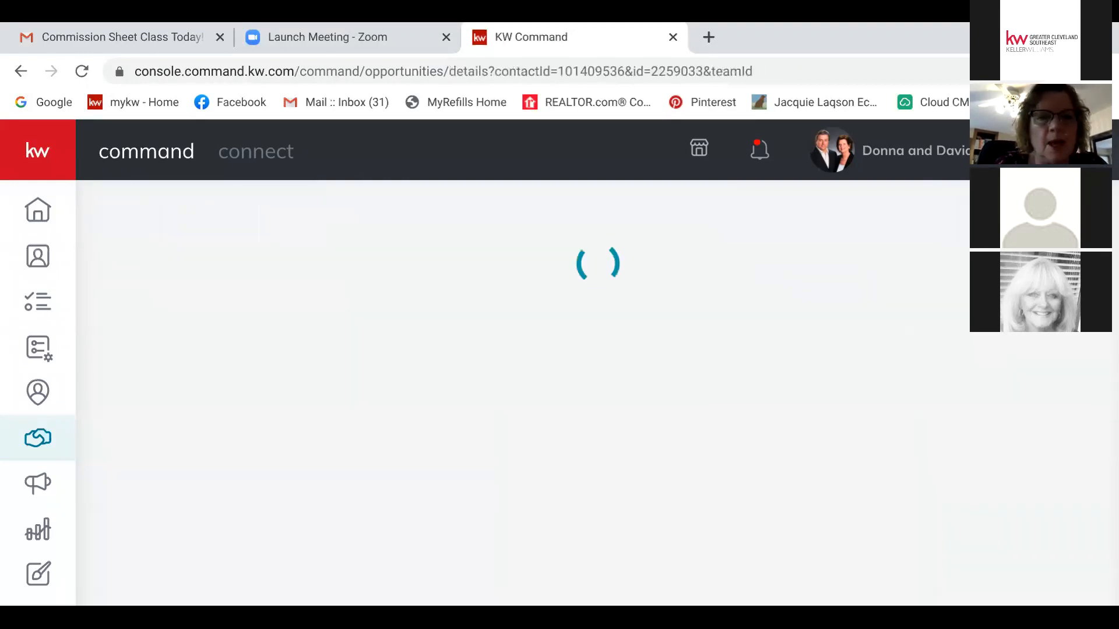
scroll(583, 397, down, 5)
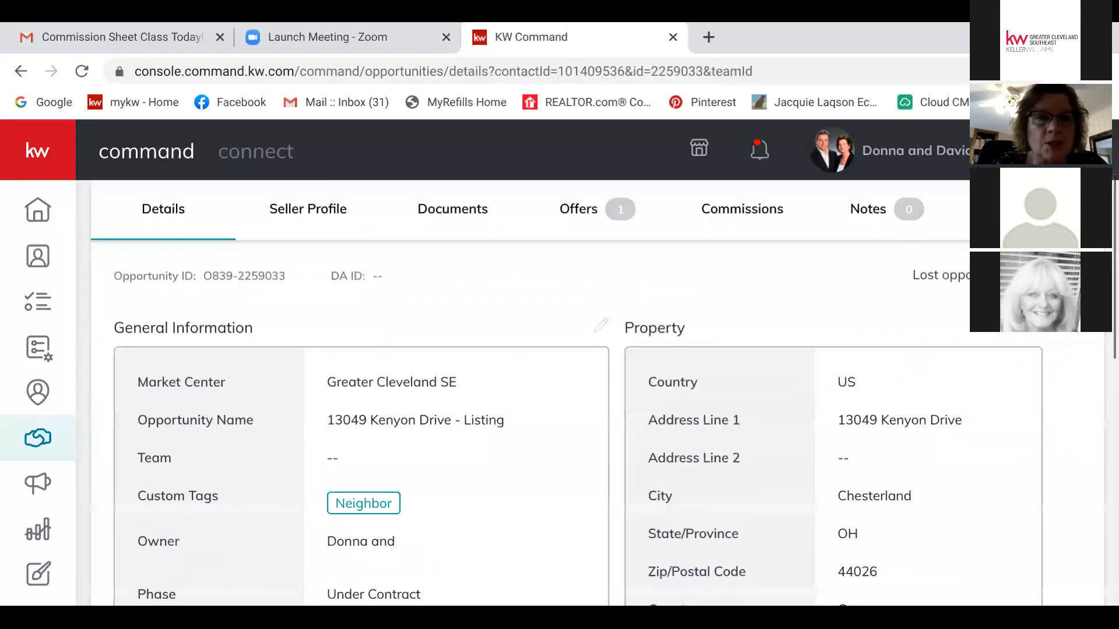
scroll(583, 396, up, 5)
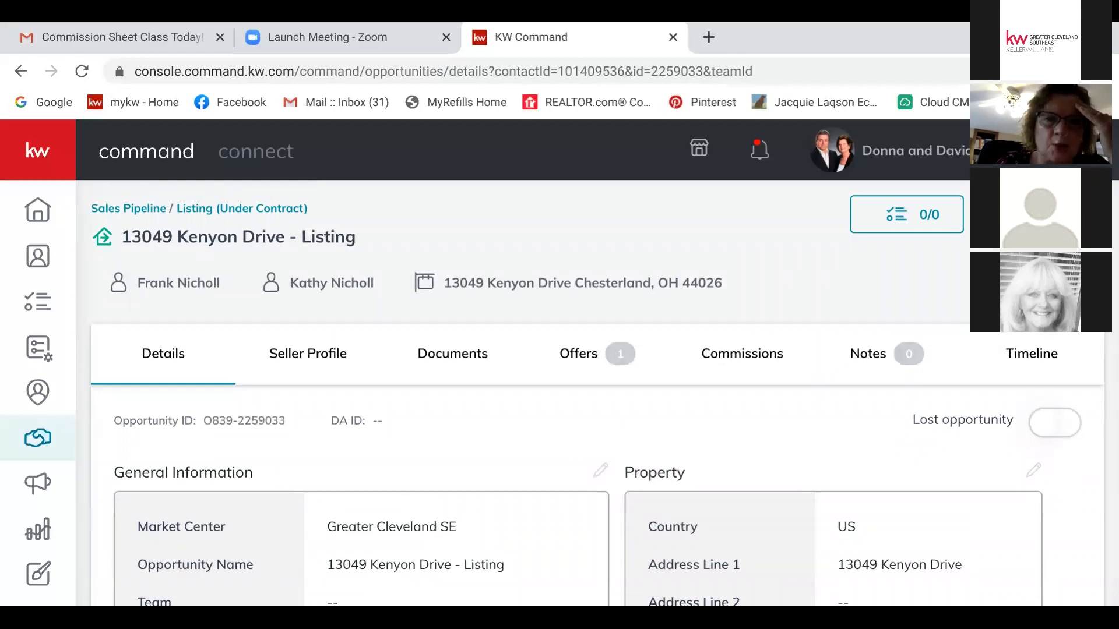
click(453, 354)
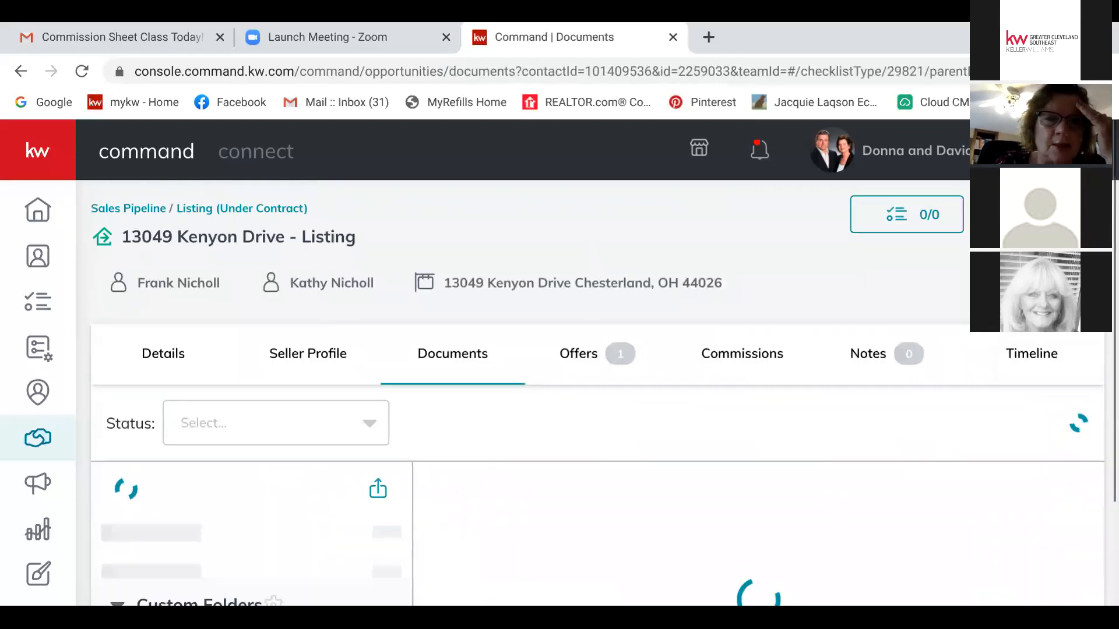
Step: Review the Under Contract checklist comments, then bring up the Kenyon Drive Commissions page
scroll(597, 394, down, 4)
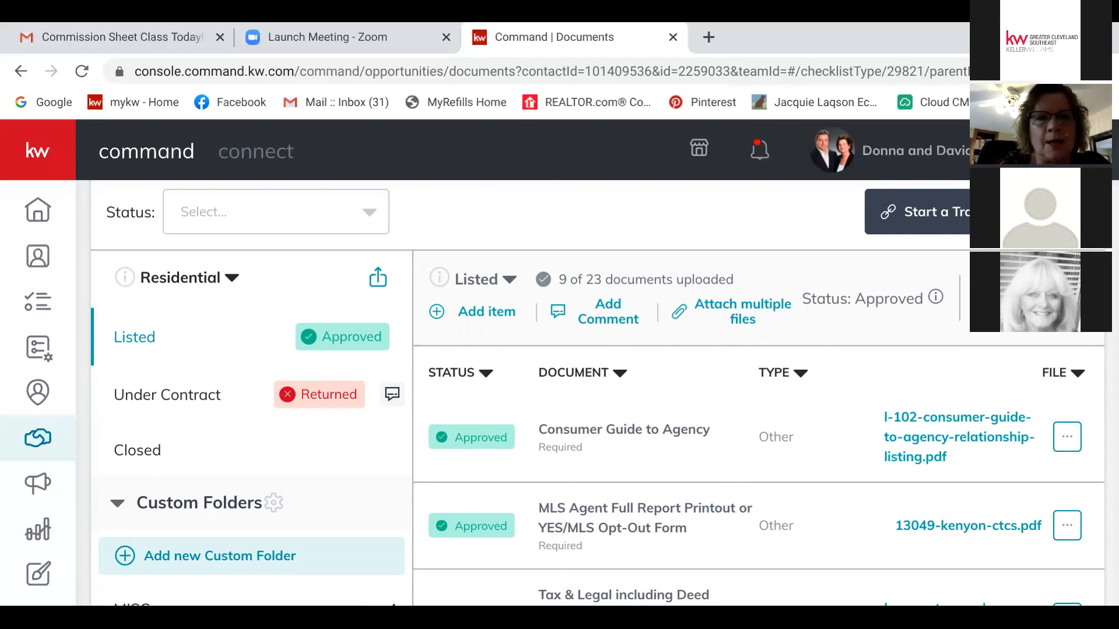
click(392, 394)
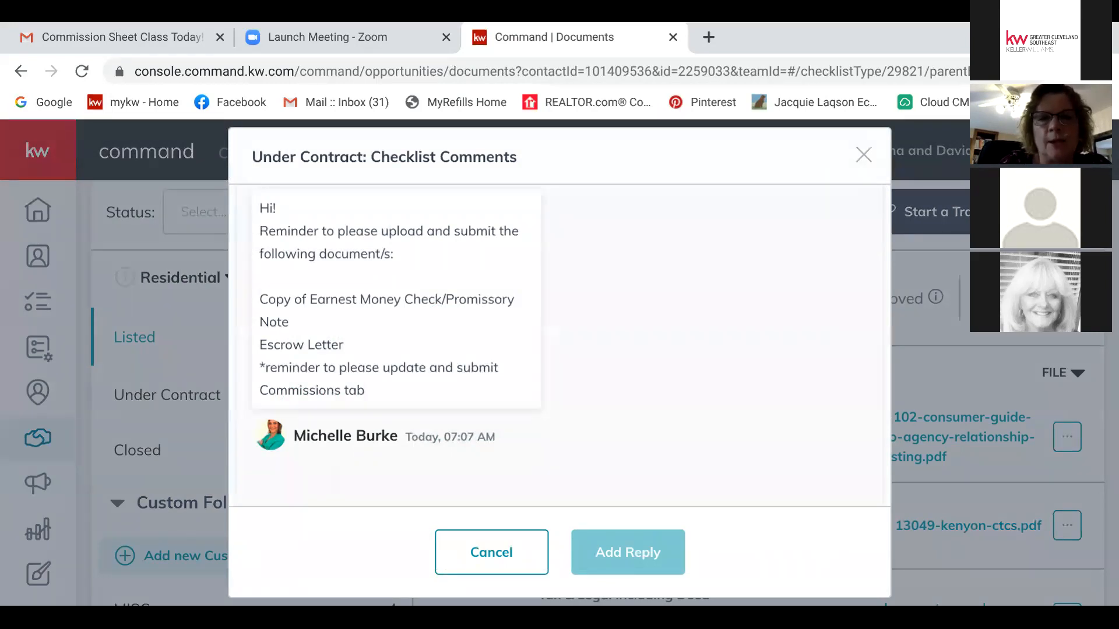
key(Escape)
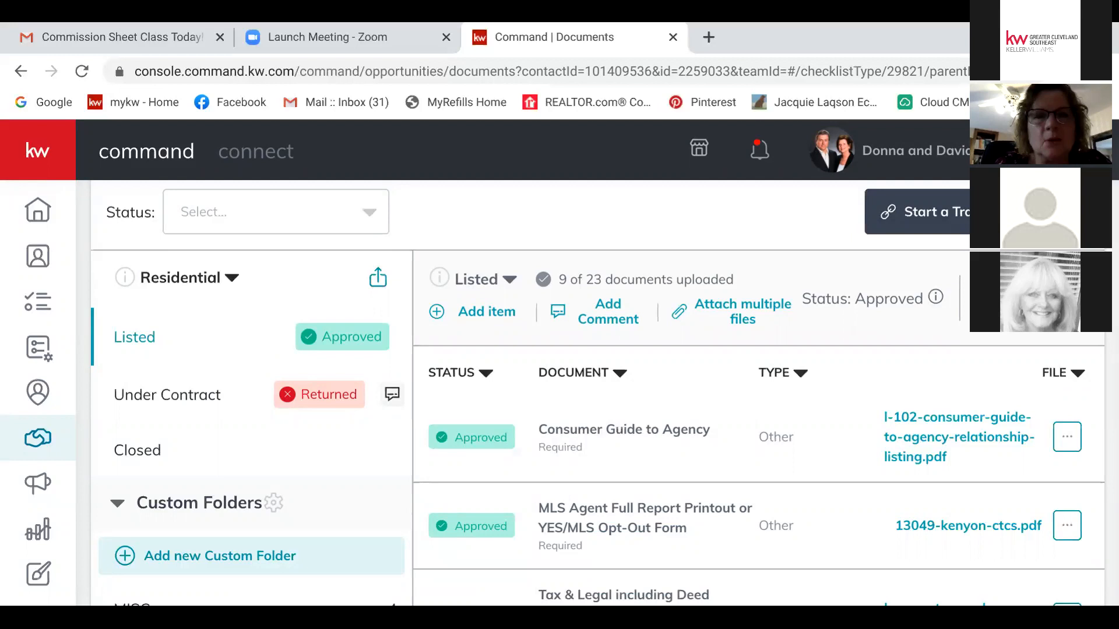
click(392, 394)
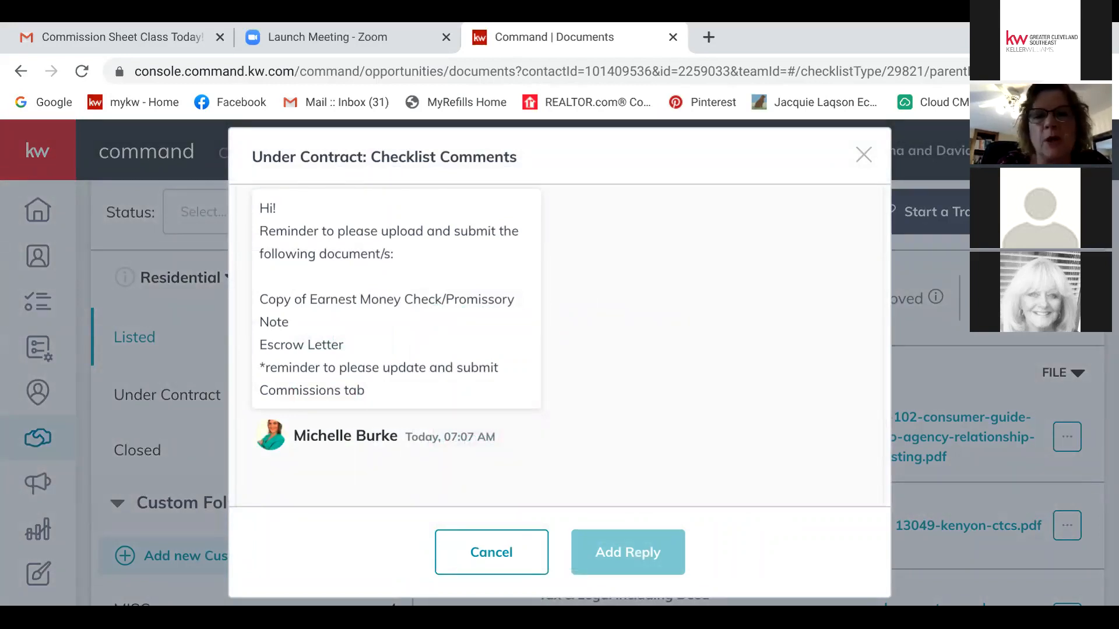
click(491, 552)
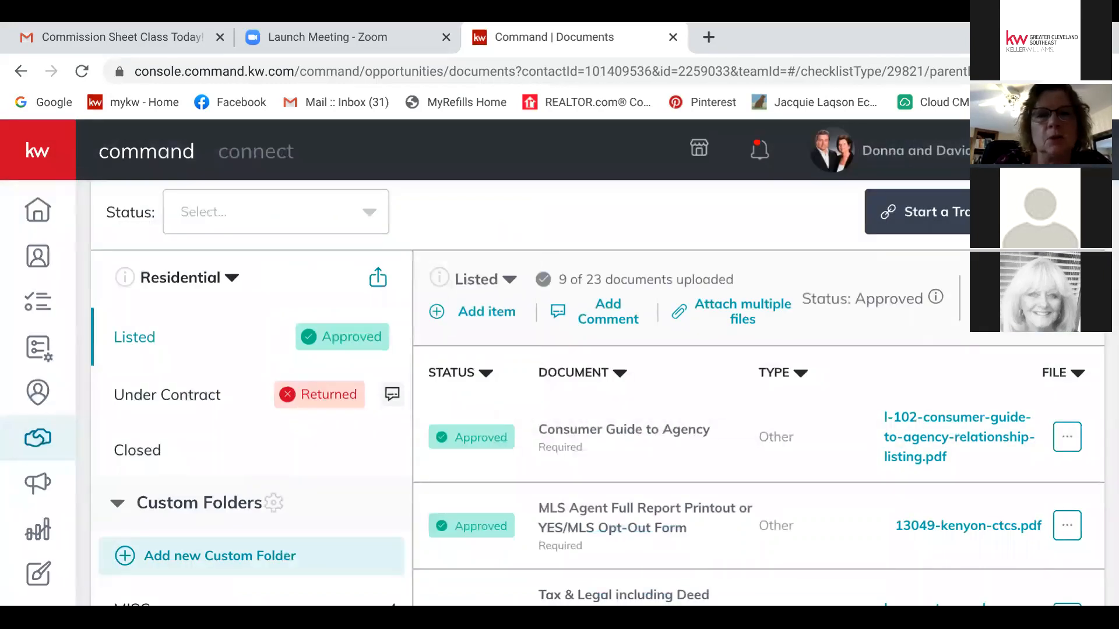
scroll(583, 379, up, 3)
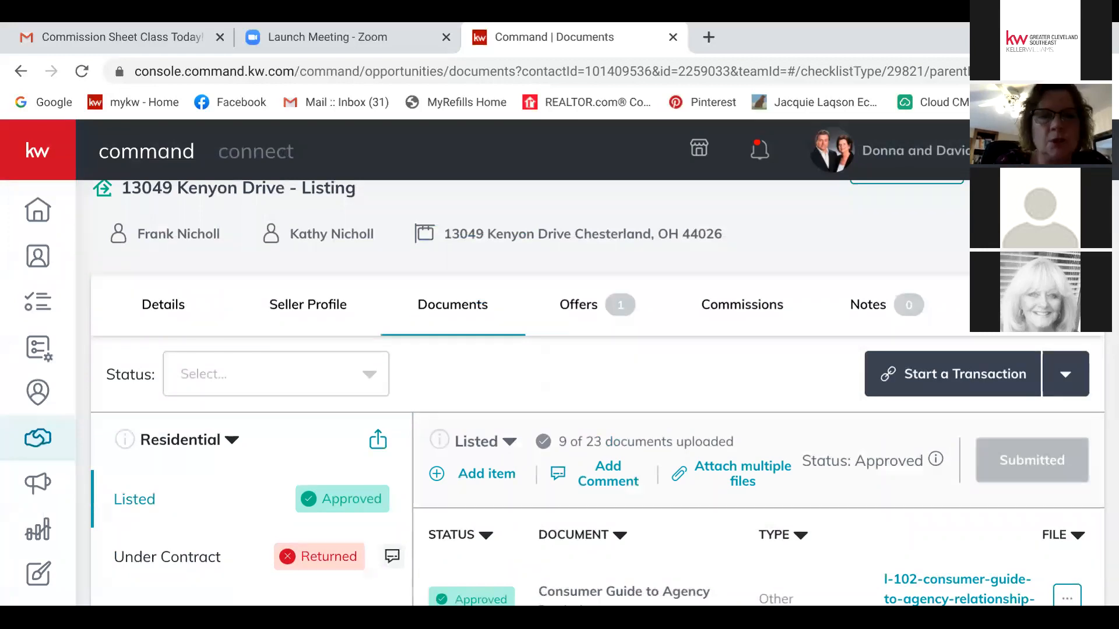
scroll(583, 378, down, 5)
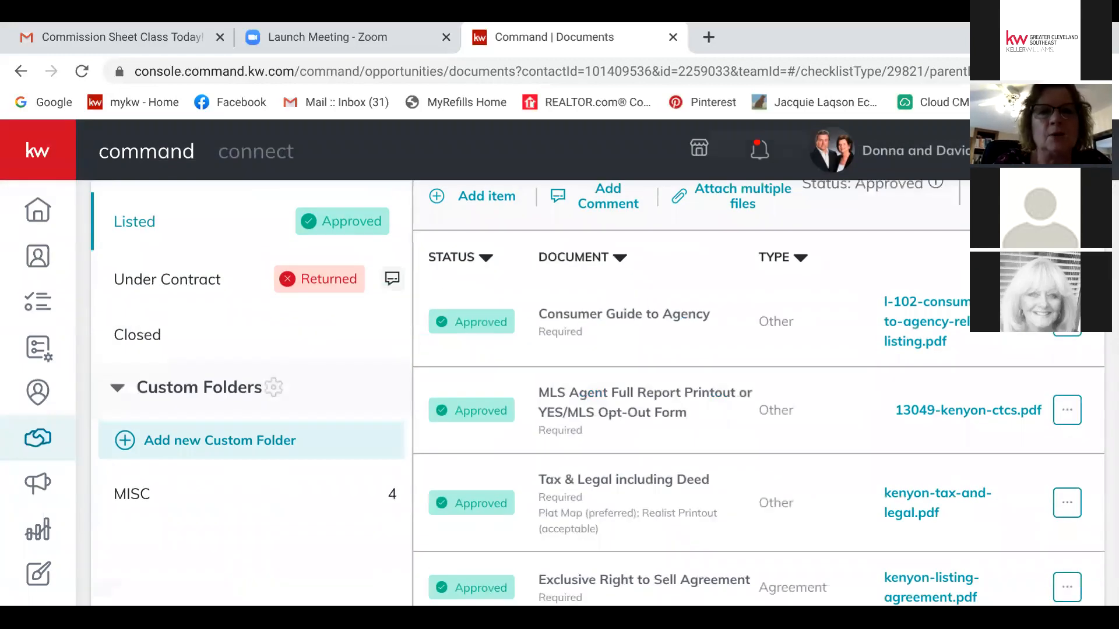
click(392, 278)
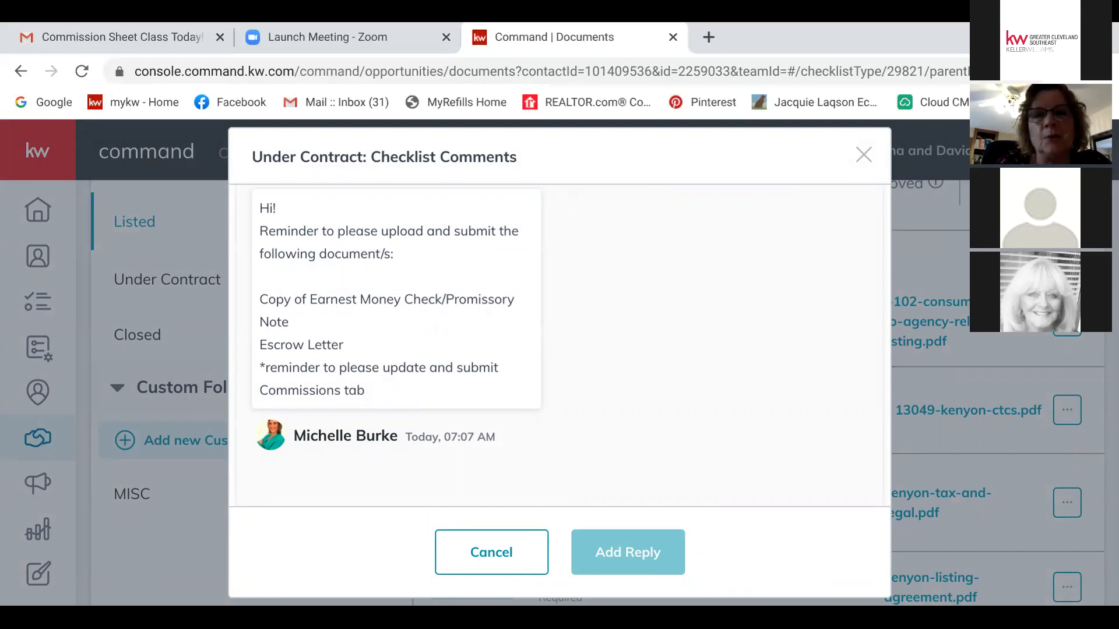
key(Escape)
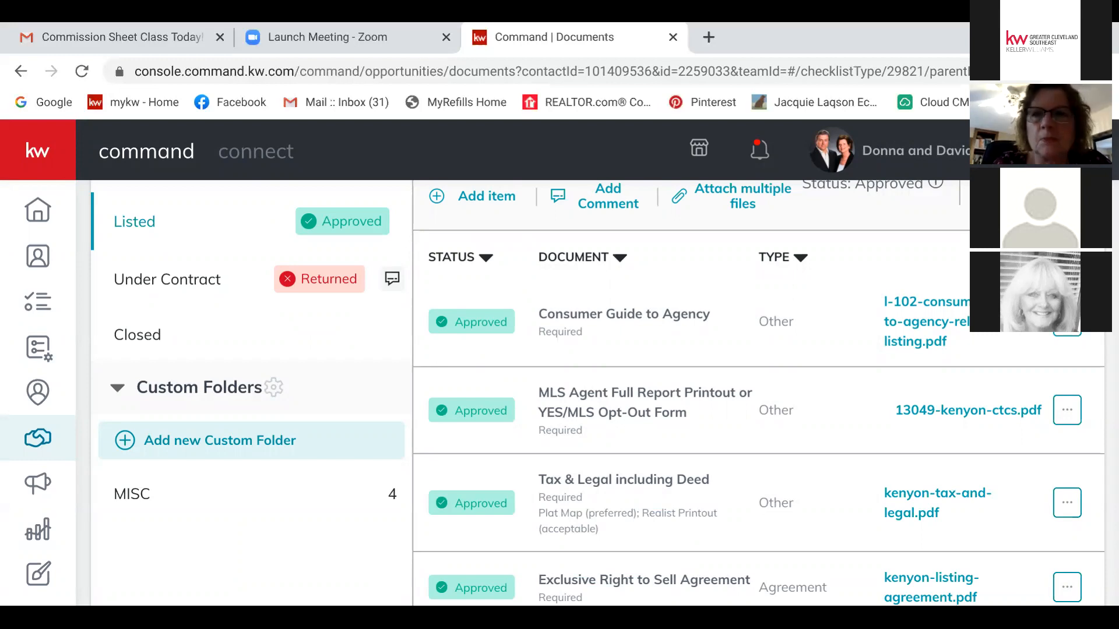
scroll(604, 392, up, 5)
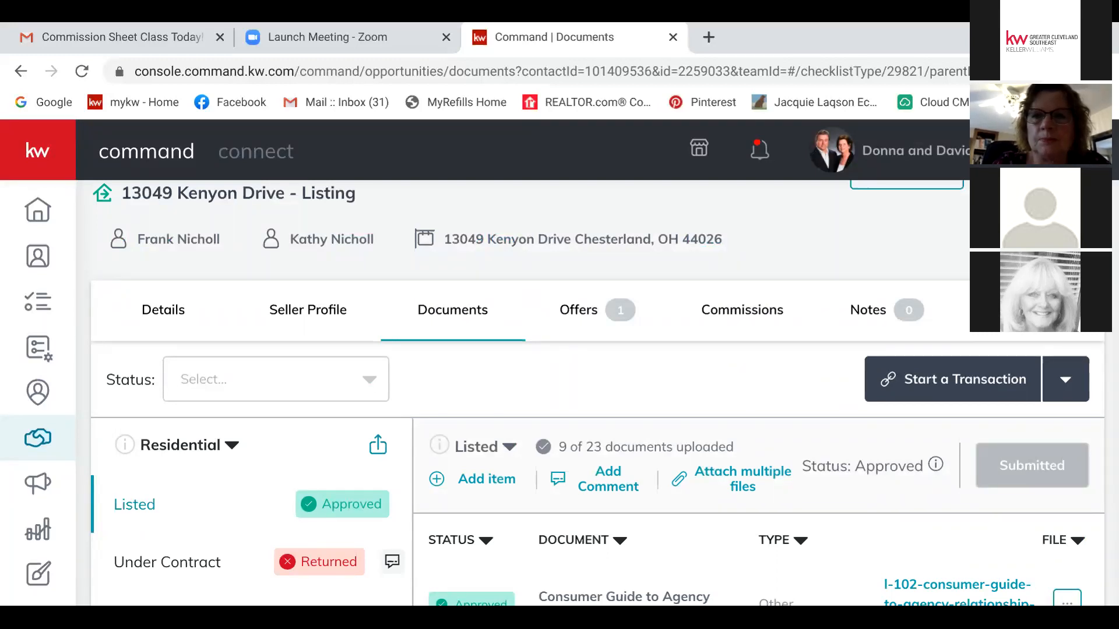
click(728, 310)
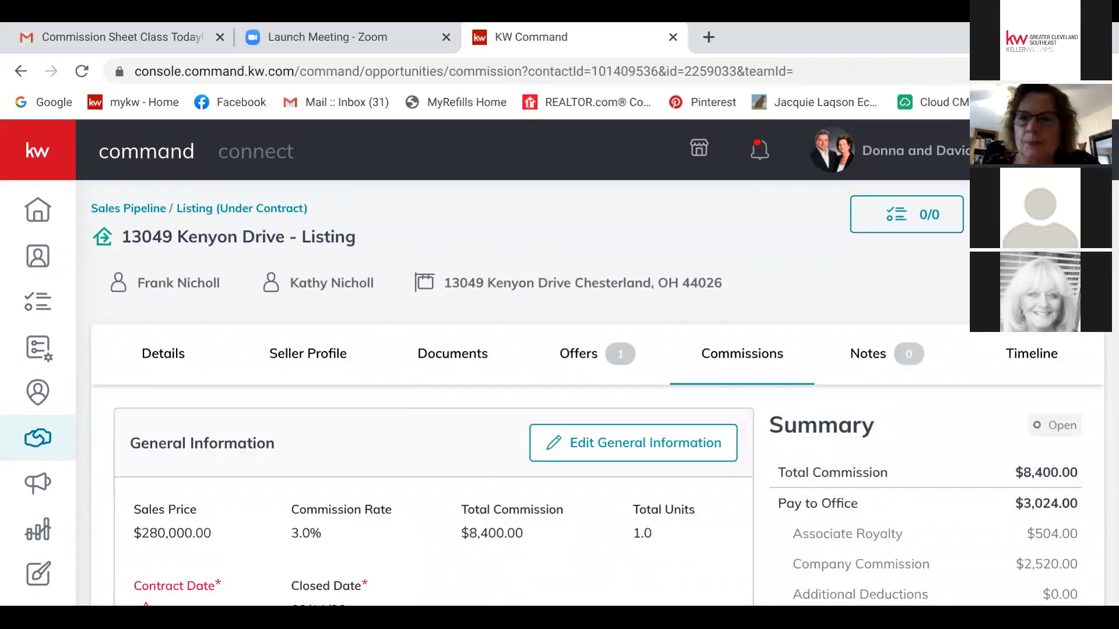
scroll(595, 393, down, 6)
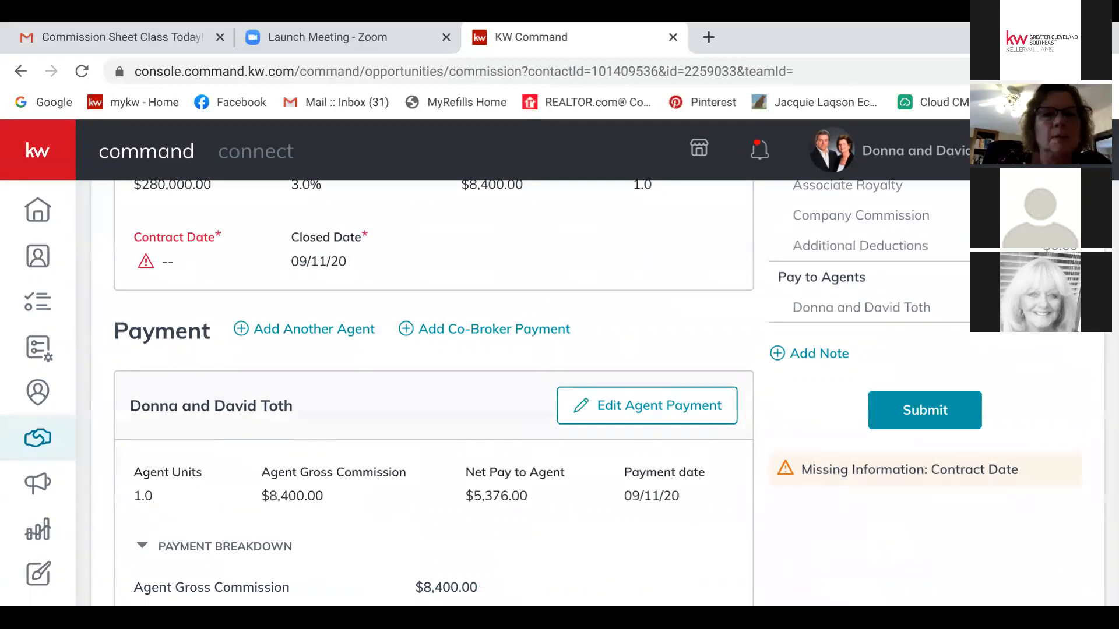
scroll(434, 393, up, 3)
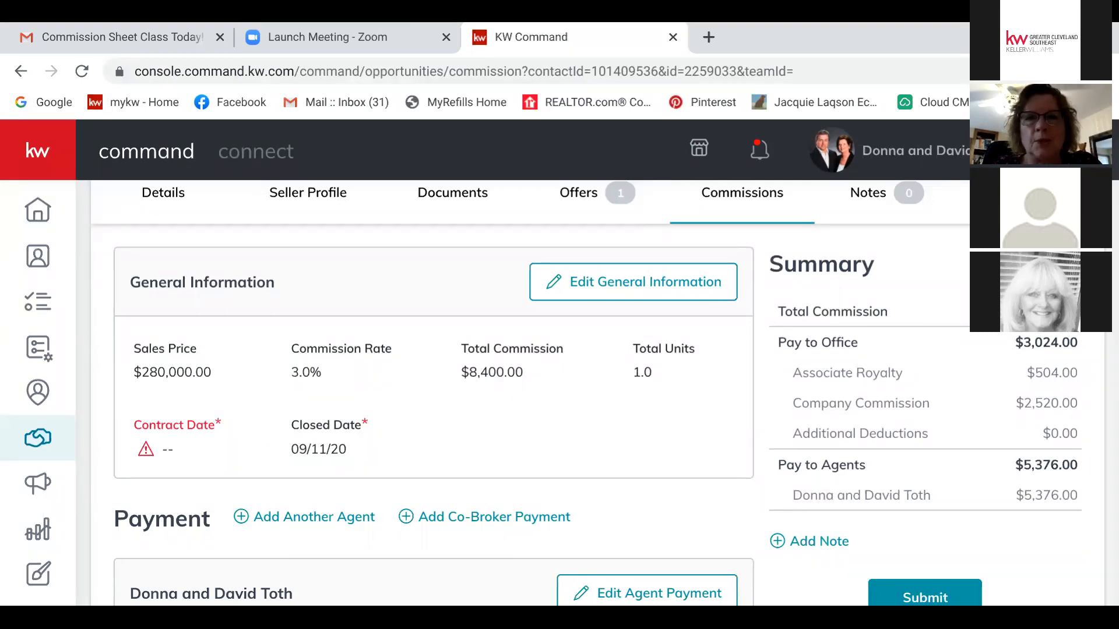
Step: Set the contract date to 9/6/2020 in the general commission information and save
click(633, 282)
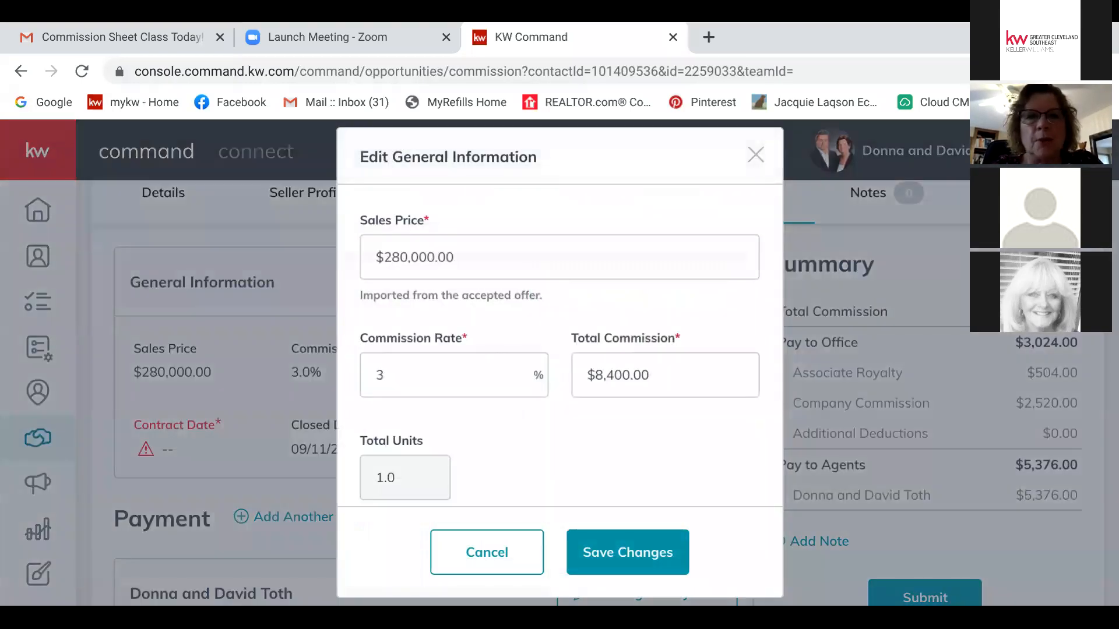
scroll(560, 343, down, 3)
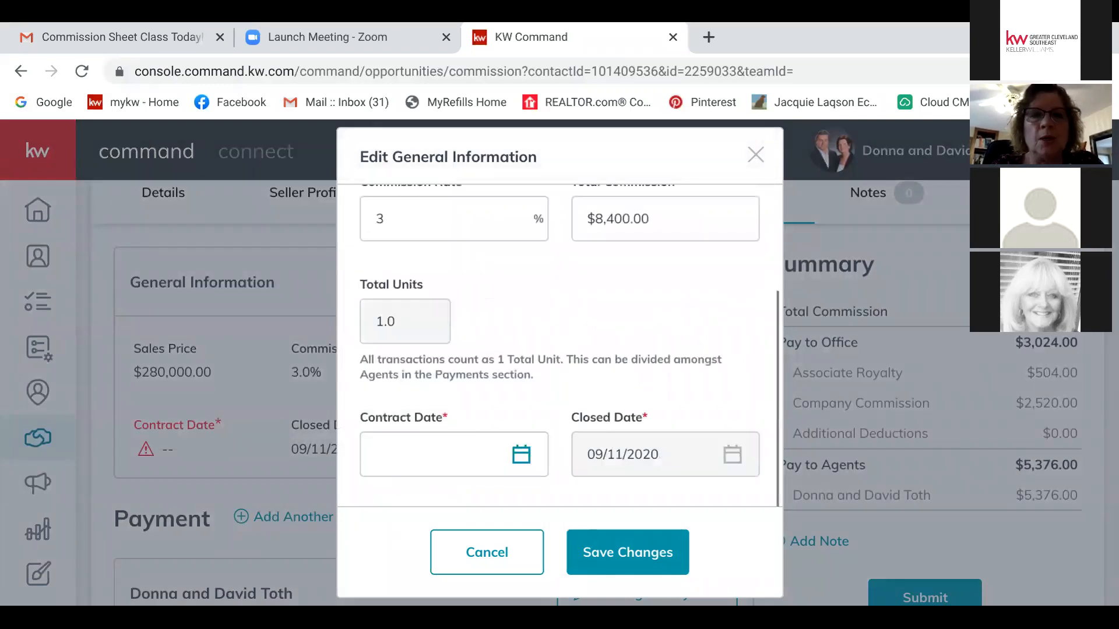
click(520, 454)
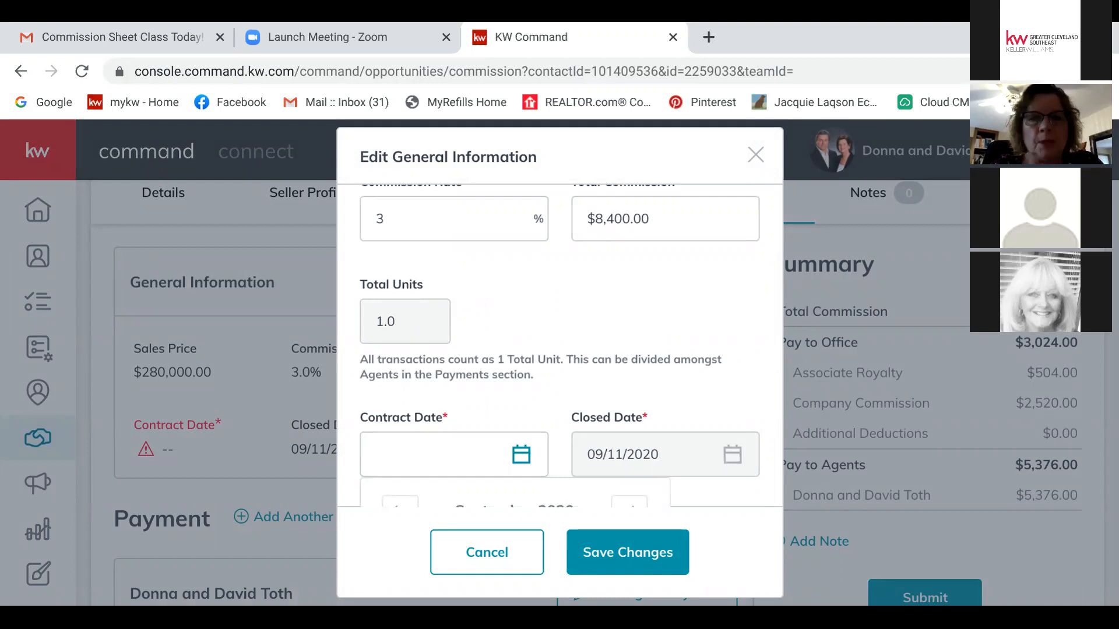
scroll(560, 344, down, 2)
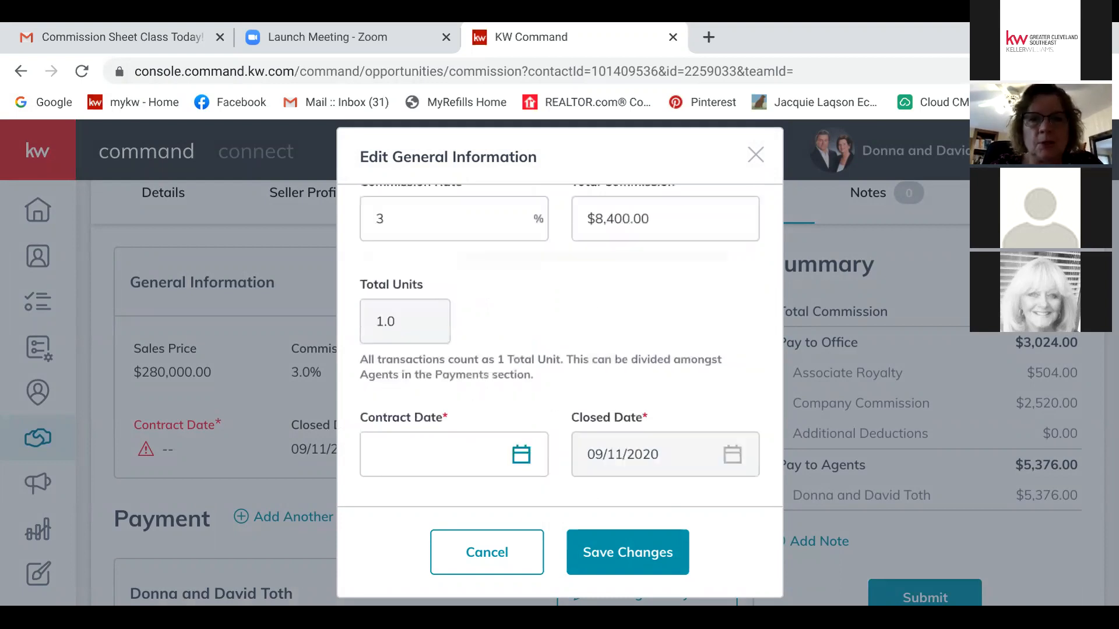
scroll(560, 344, down, 2)
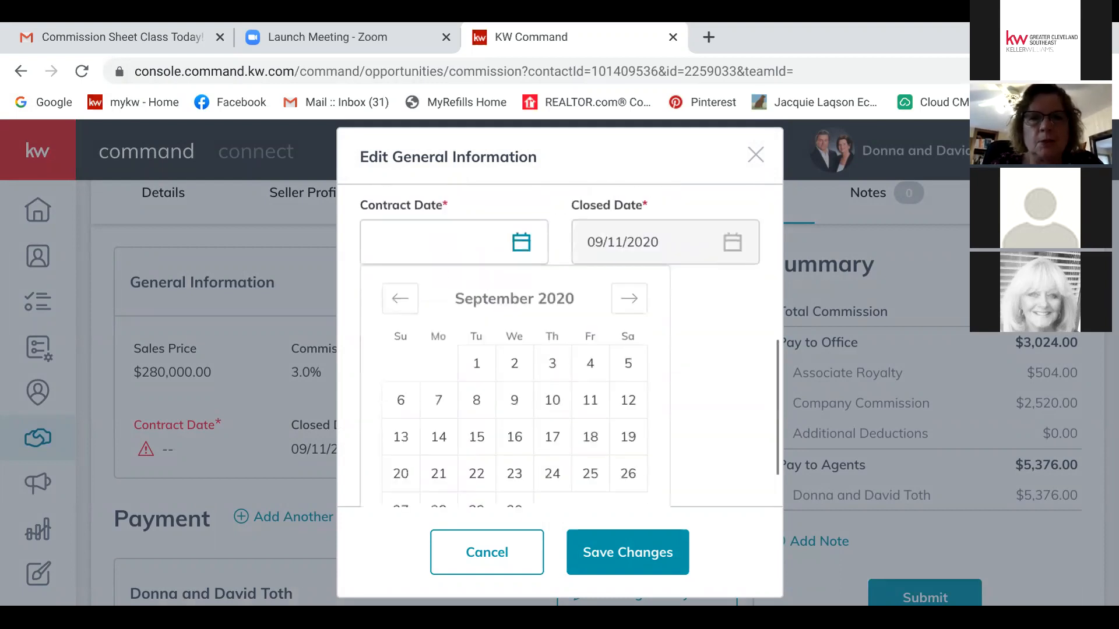
click(521, 454)
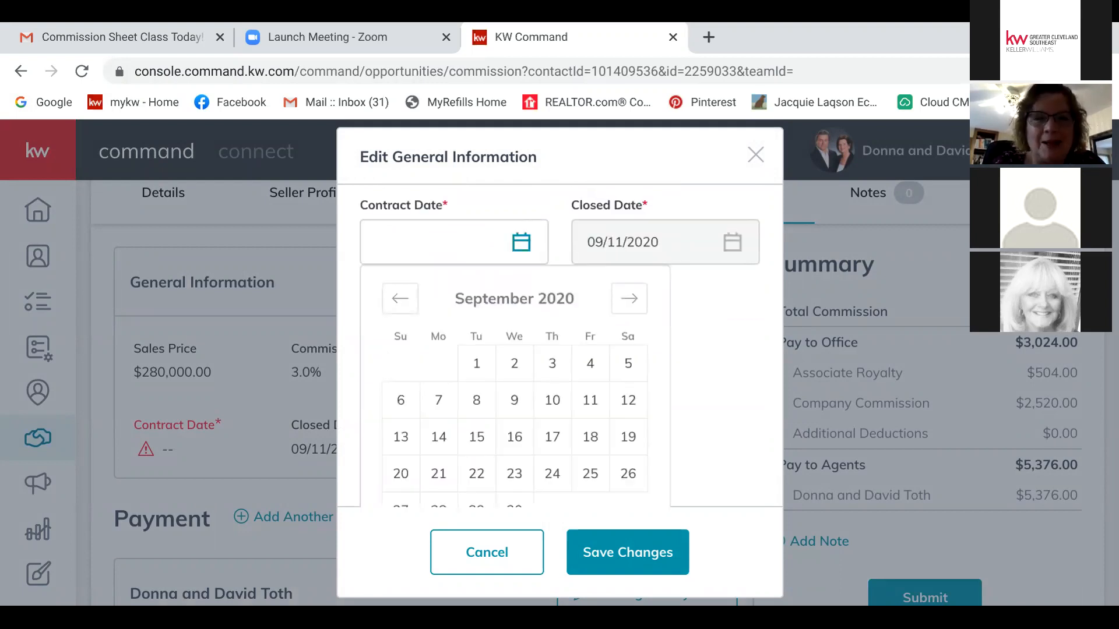
click(400, 401)
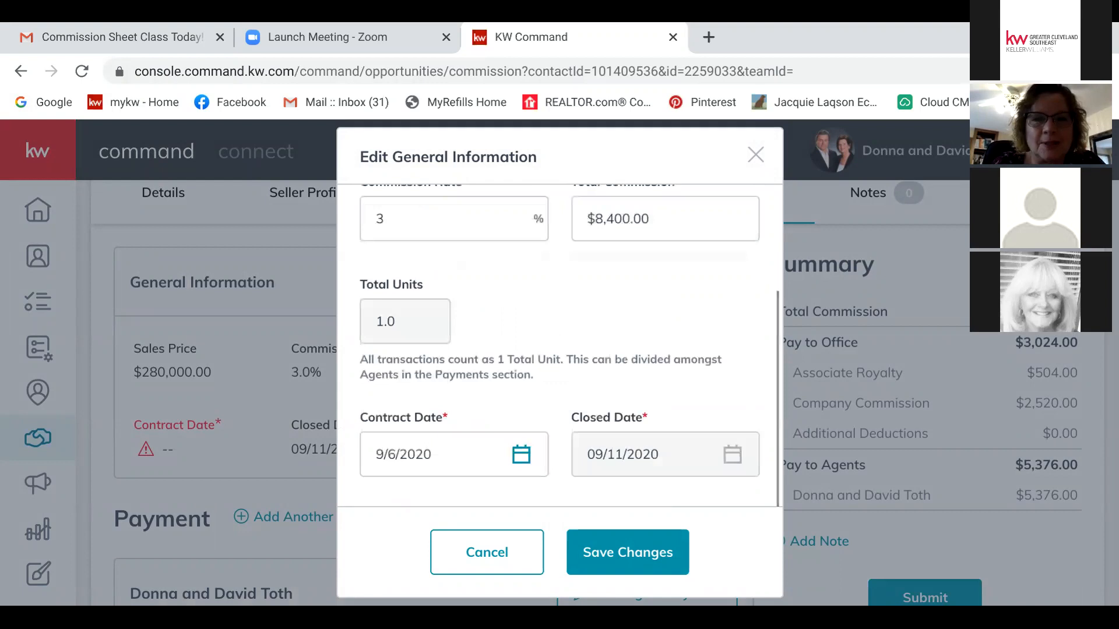
click(627, 552)
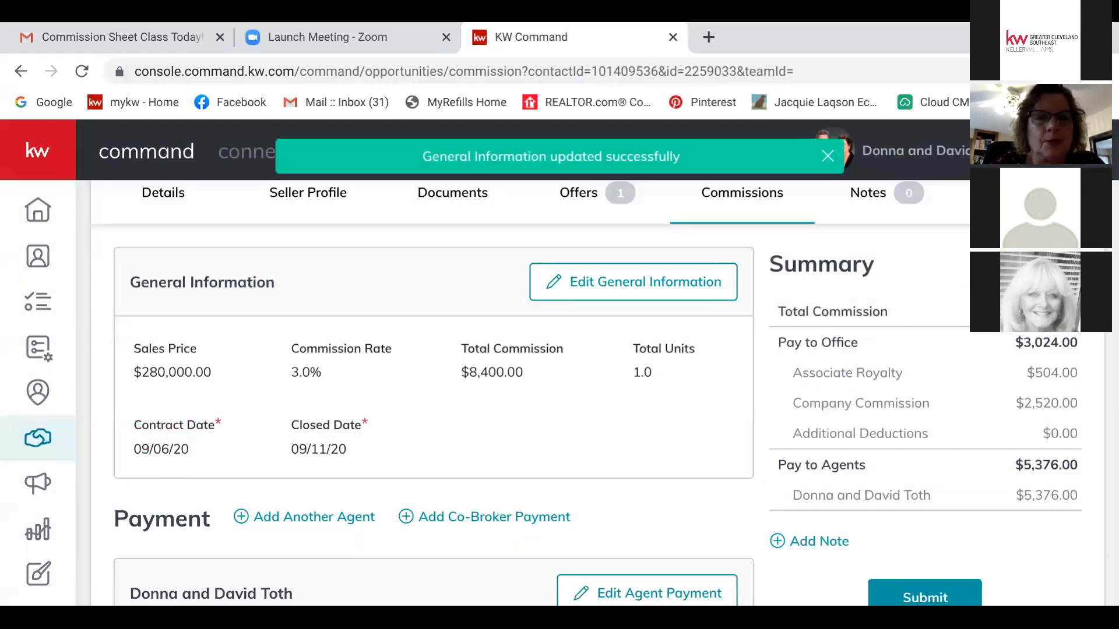
Step: Reopen the general information to confirm the saved dates, then close it
click(633, 282)
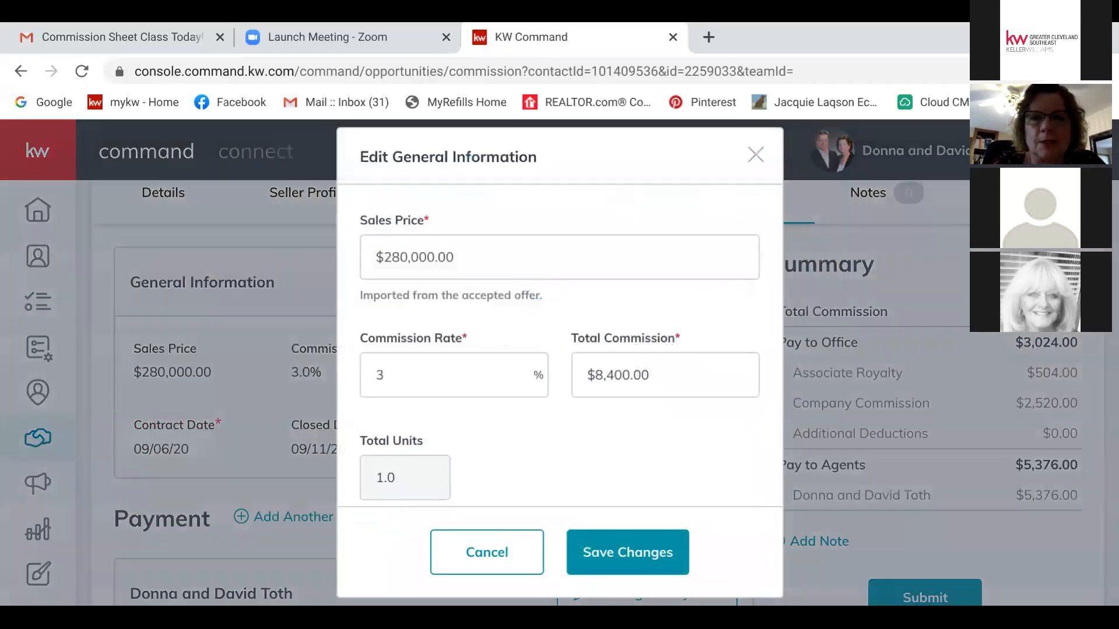
scroll(560, 350, down, 3)
mouse_move(733, 455)
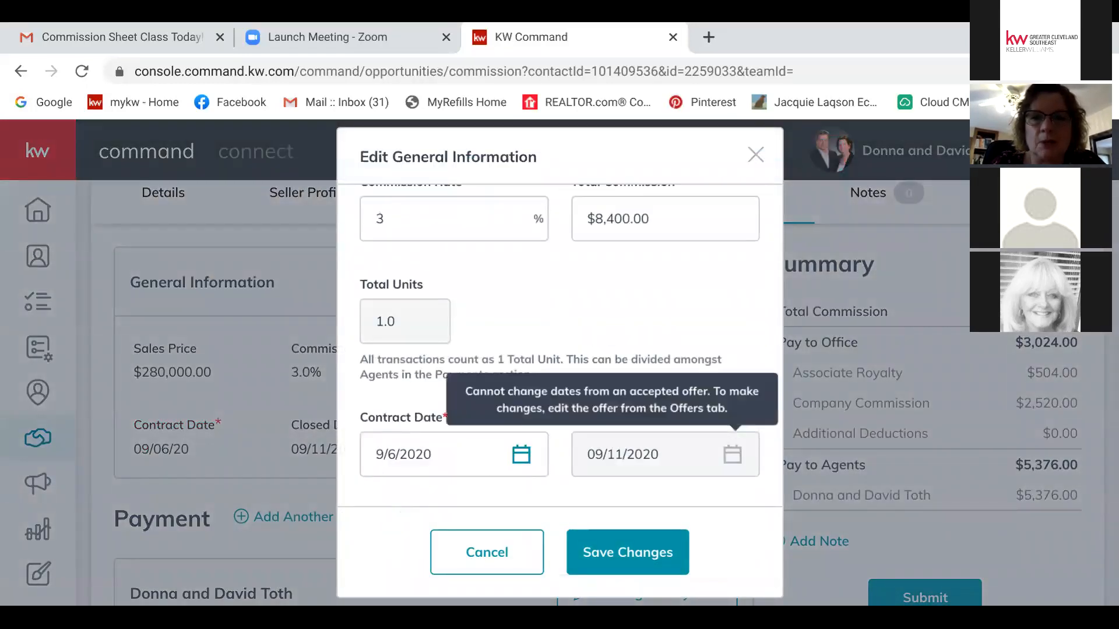
scroll(733, 455, down, 5)
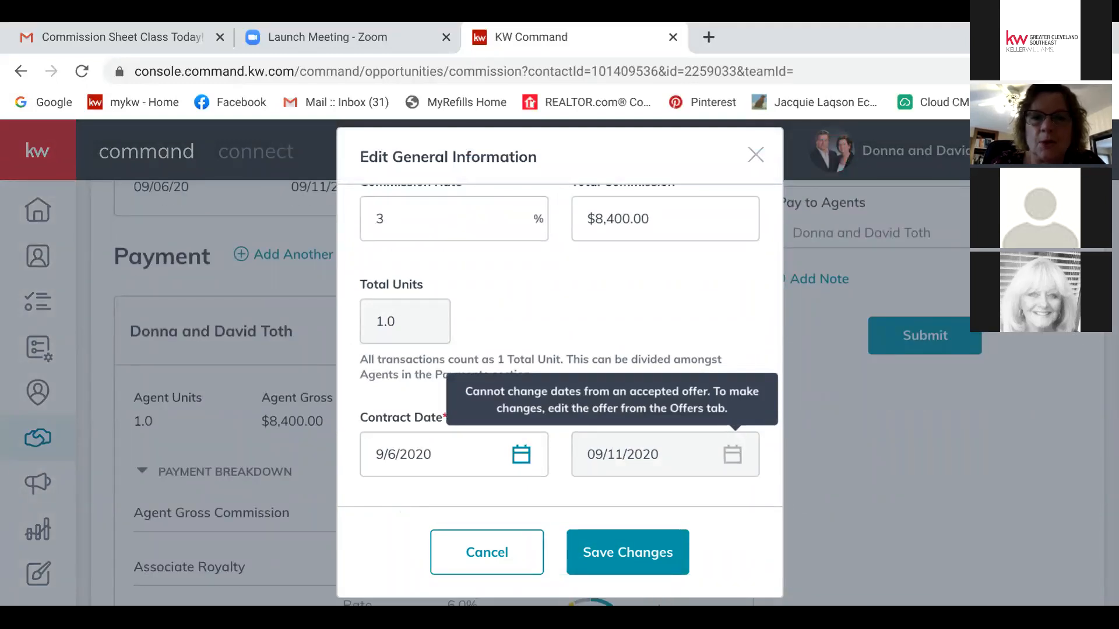
key(Escape)
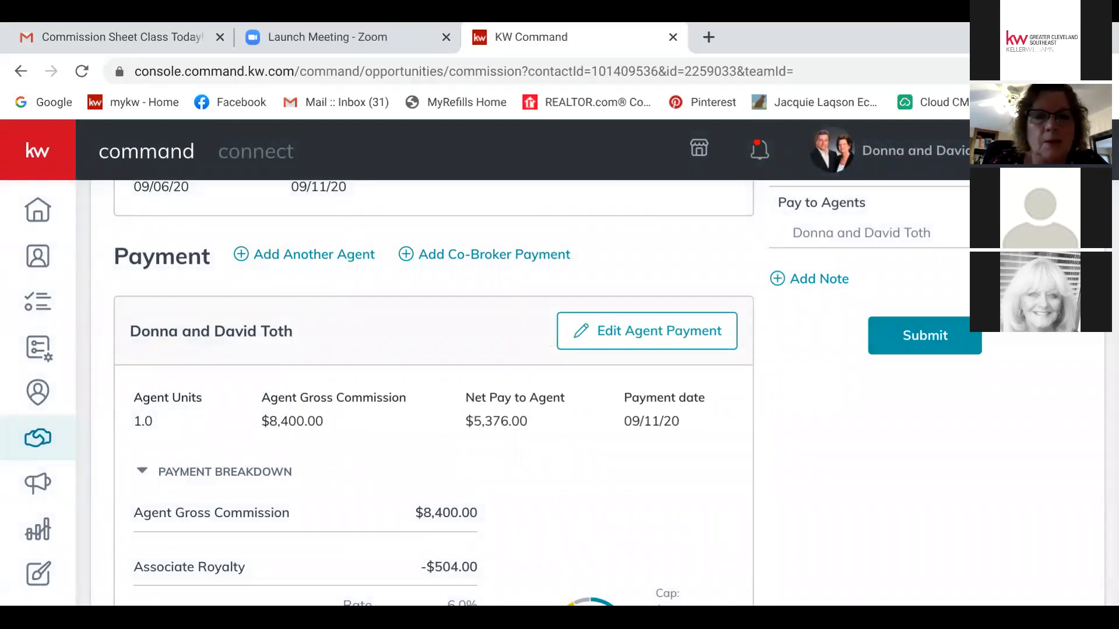
scroll(559, 408, down, 4)
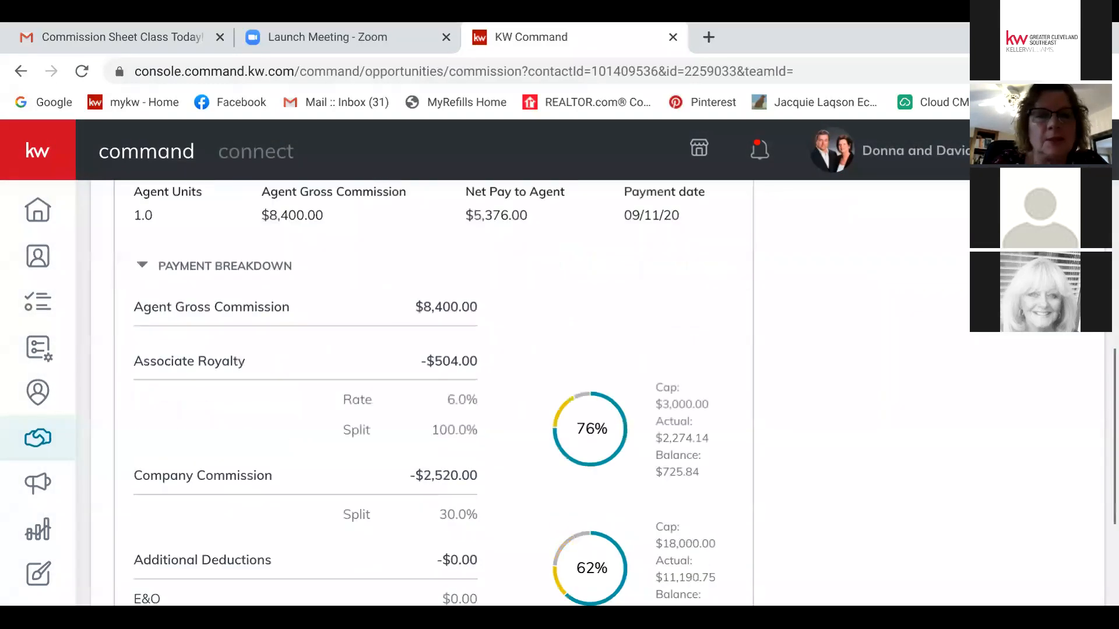
scroll(559, 407, up, 2)
scroll(560, 407, up, 10)
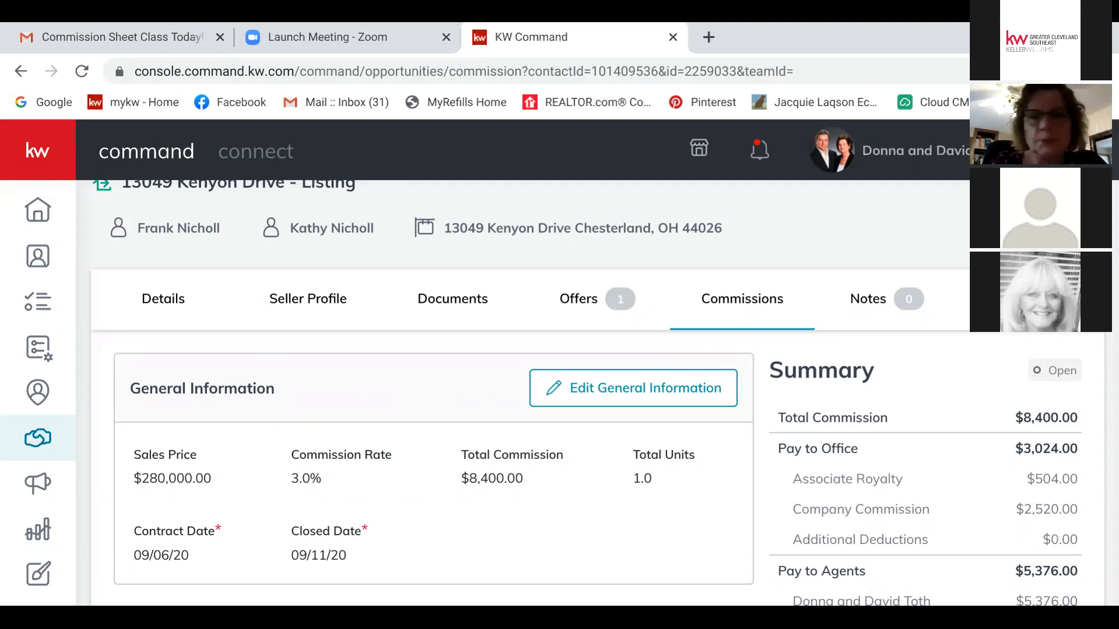
scroll(524, 393, down, 3)
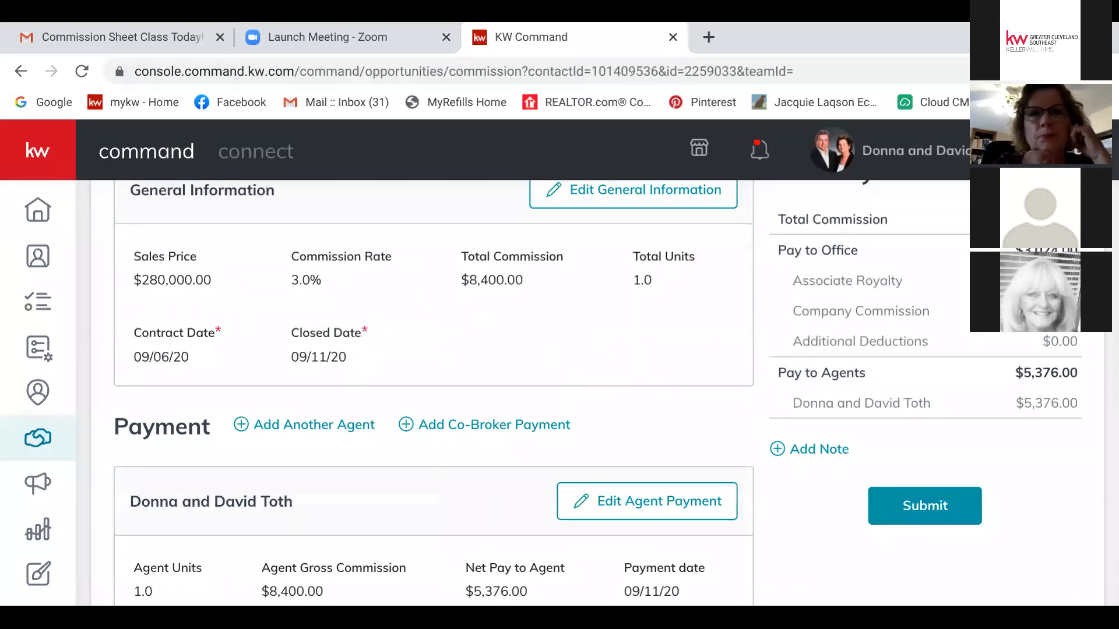
scroll(434, 393, down, 10)
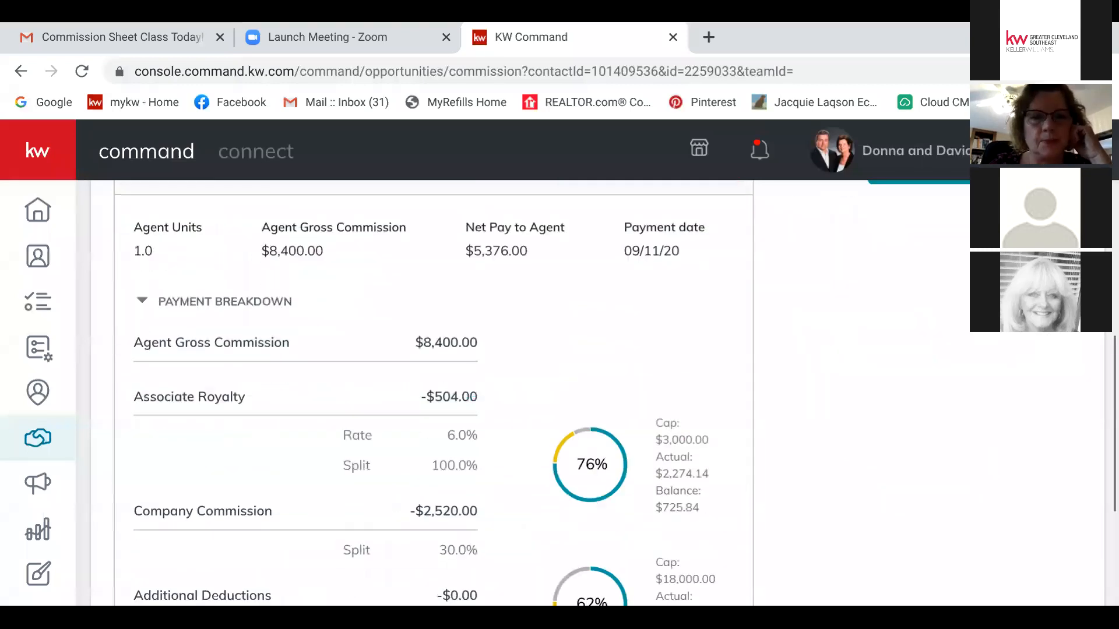
scroll(525, 393, up, 10)
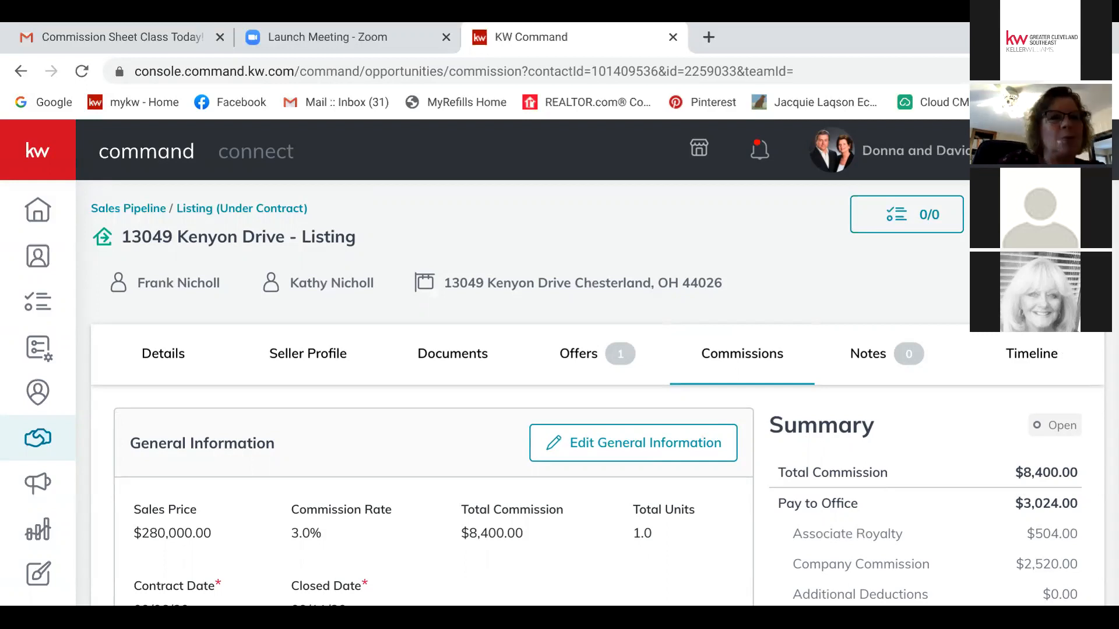
Step: Return to the Command home page and bring up the account name dropdown
click(38, 210)
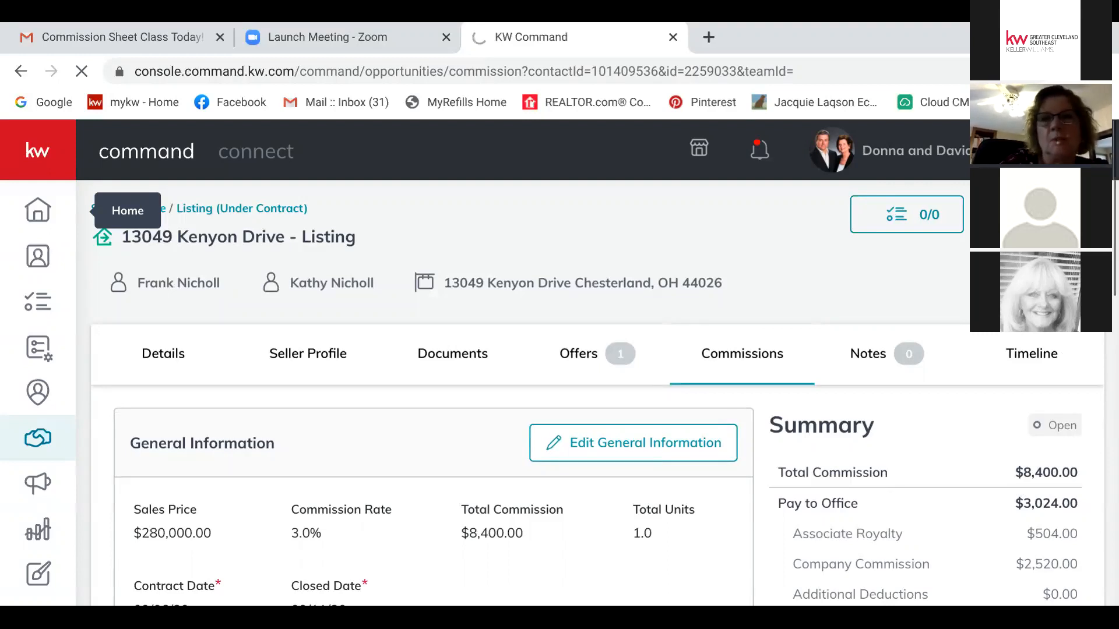
mouse_move(926, 150)
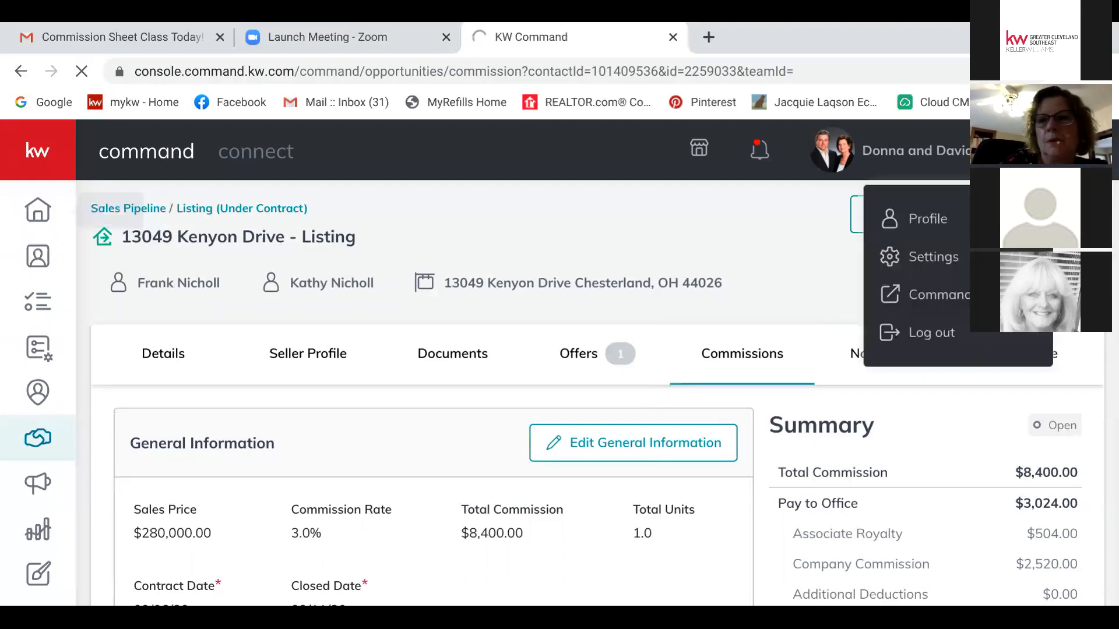